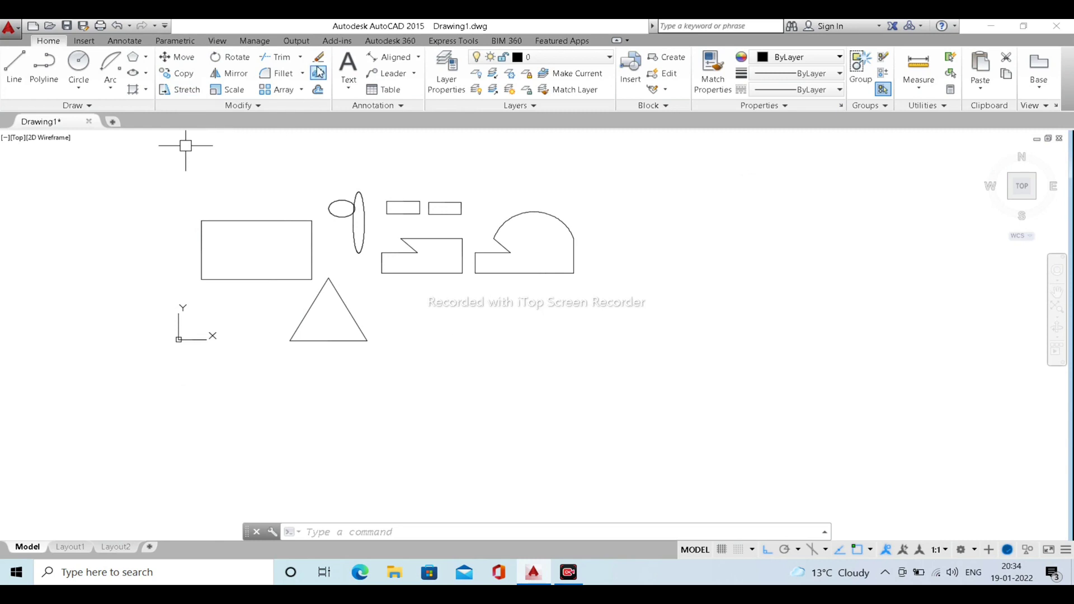
middle_drag(247, 175, 331, 173)
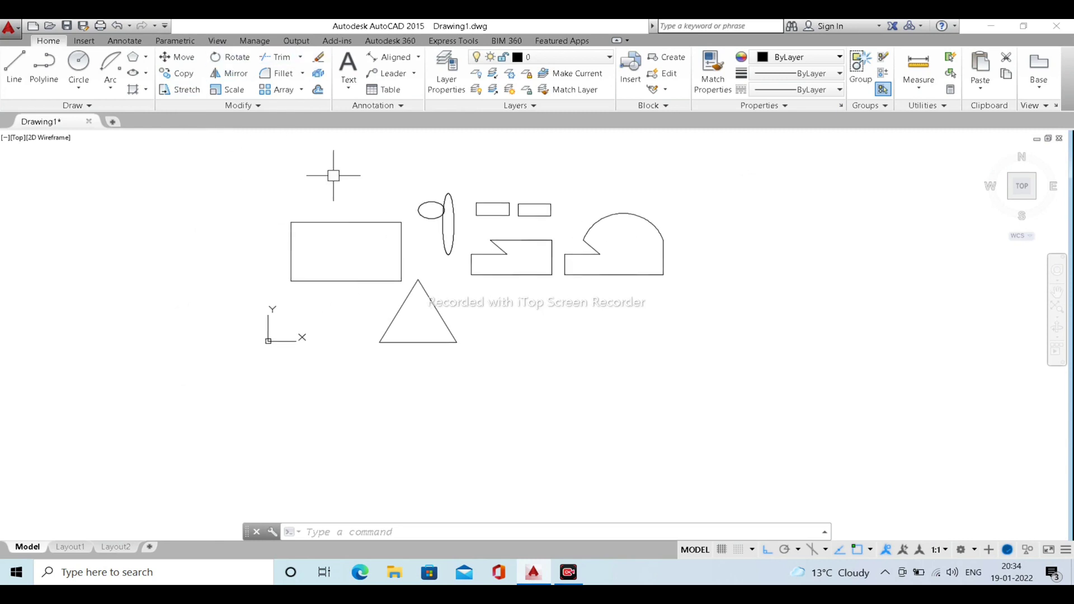
middle_drag(221, 257, 377, 236)
middle_drag(321, 282, 335, 282)
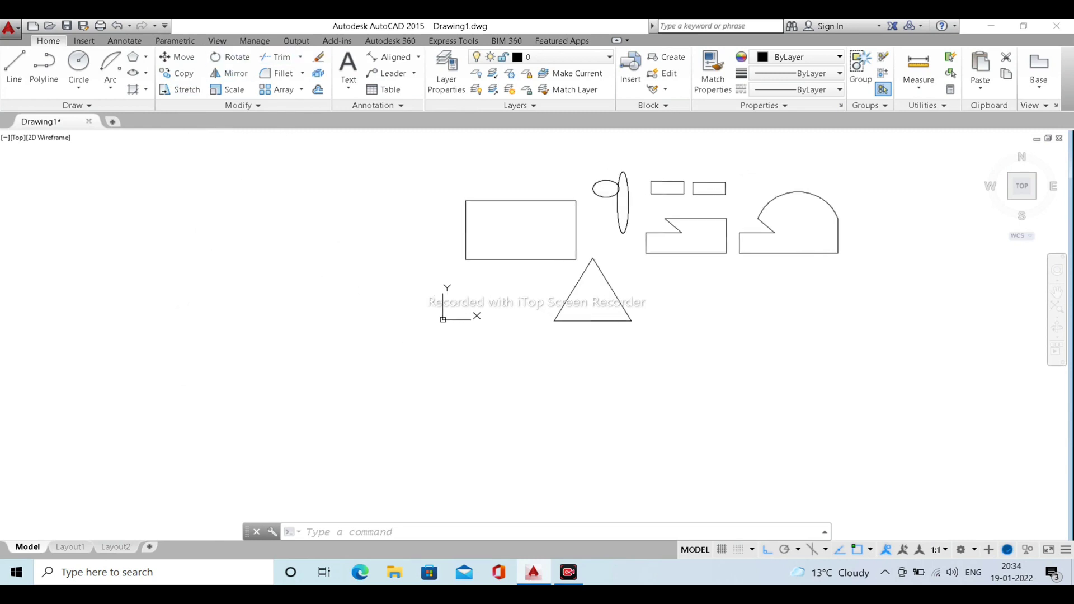
scroll(632, 275, up, 2)
middle_drag(602, 233, 623, 275)
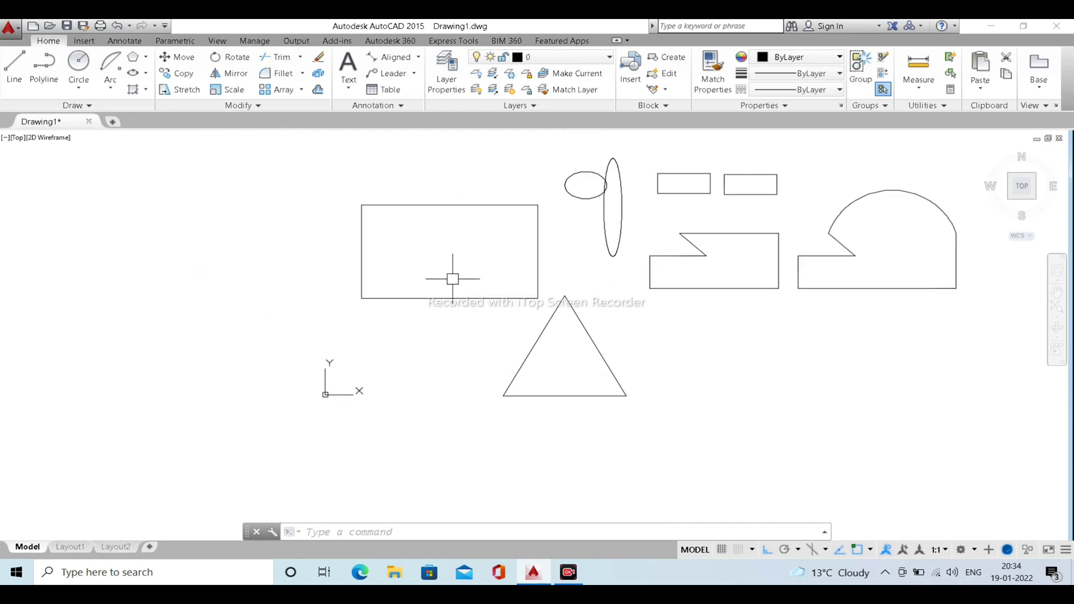
click(434, 298)
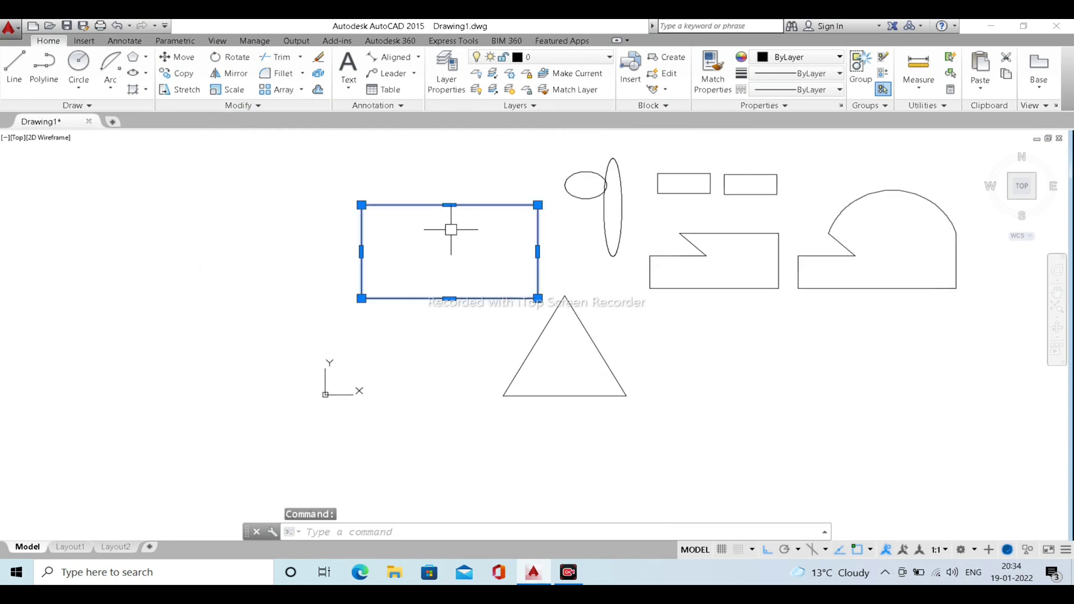
key(Escape)
mouse_move(451, 229)
middle_down()
mouse_move(472, 263)
mouse_move(508, 273)
middle_up()
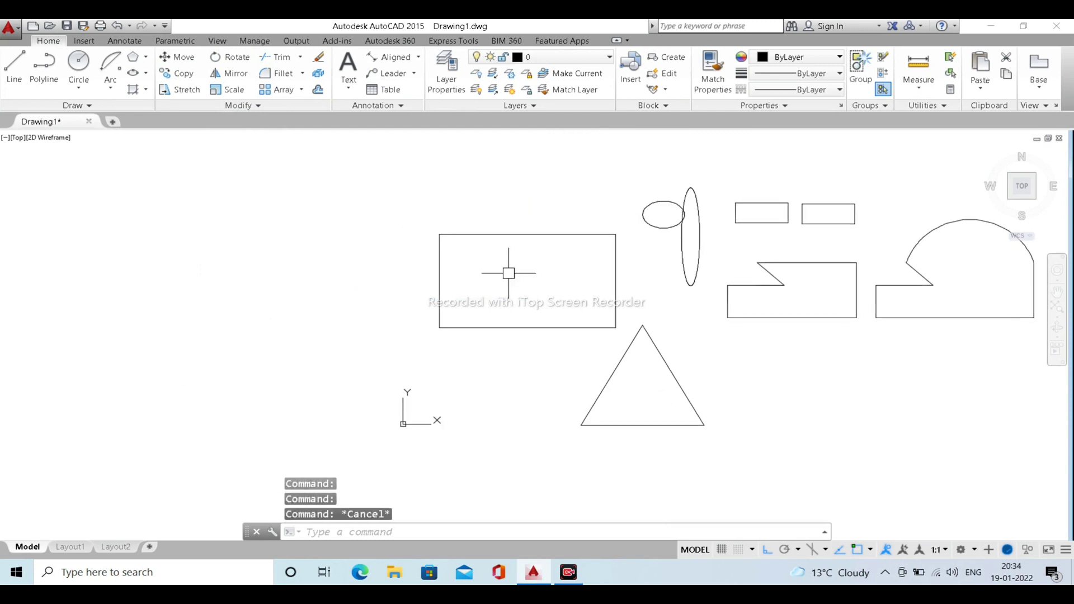
Draw a vertical line in the empty area to the left of the large rectangle
text(l)
key(Return)
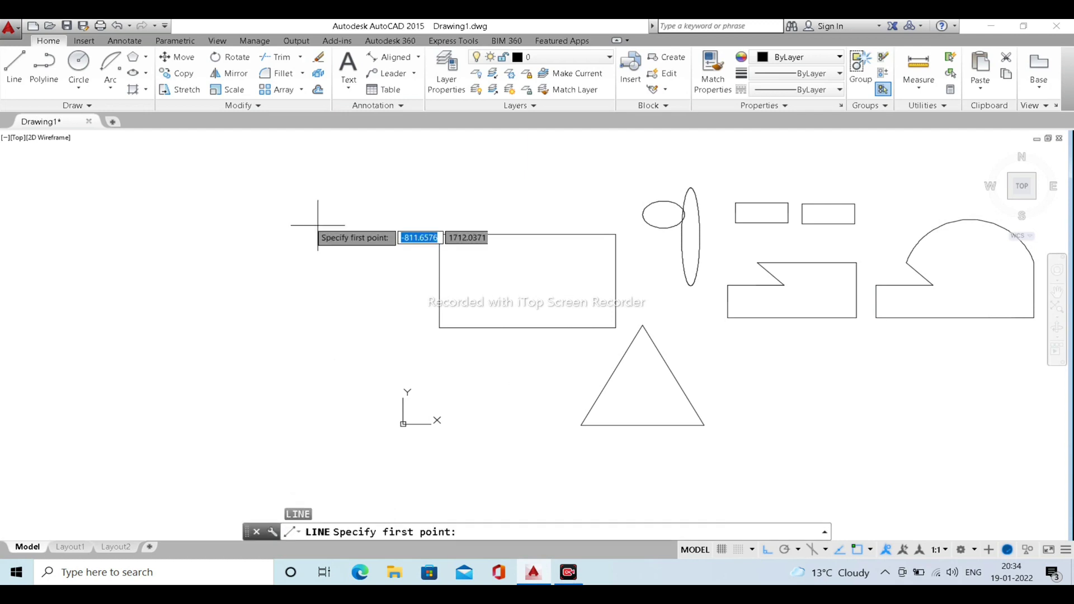
click(256, 203)
key(Escape)
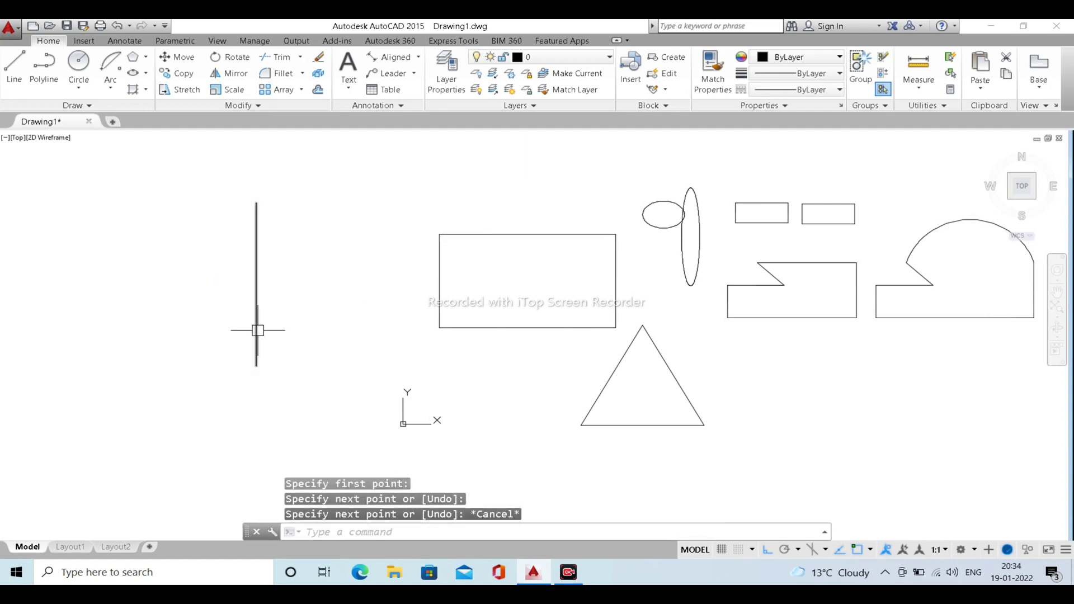
Move the large rectangle by its upper-left corner onto the upper endpoint of the vertical line
click(527, 354)
click(420, 191)
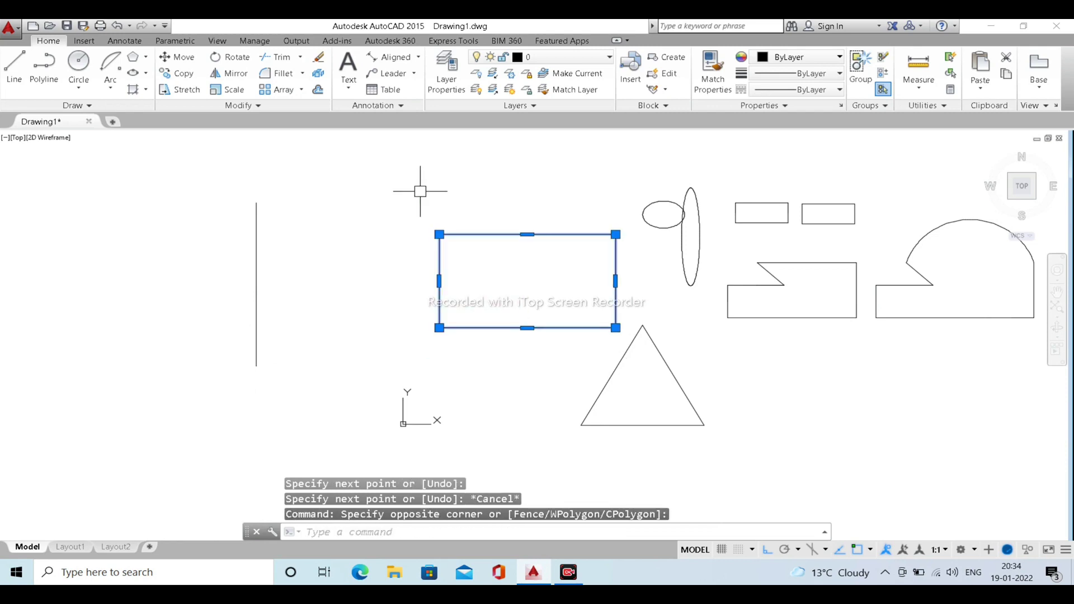
click(178, 57)
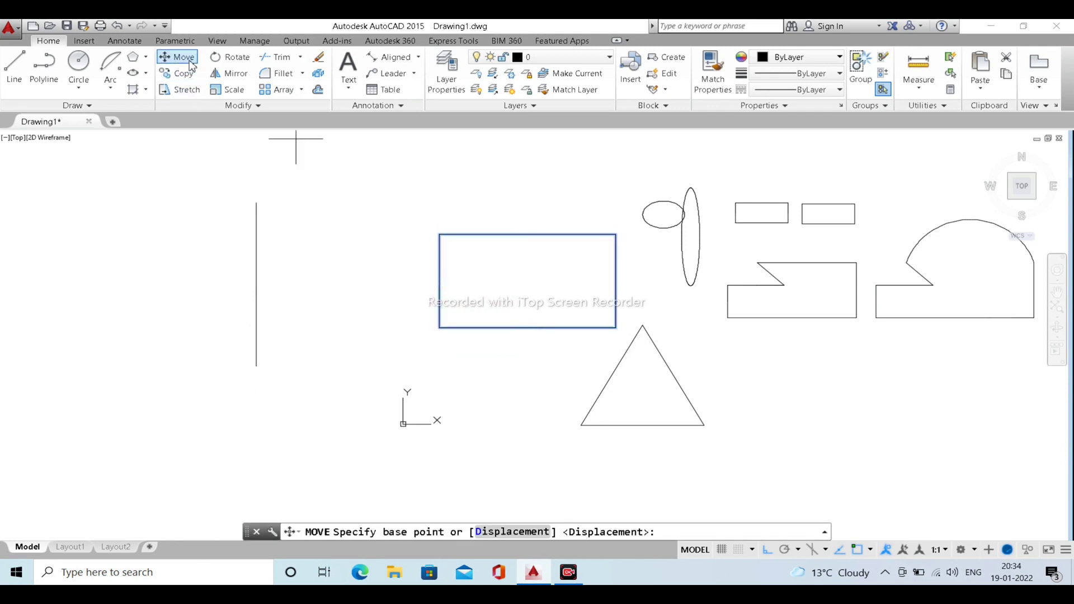
click(439, 234)
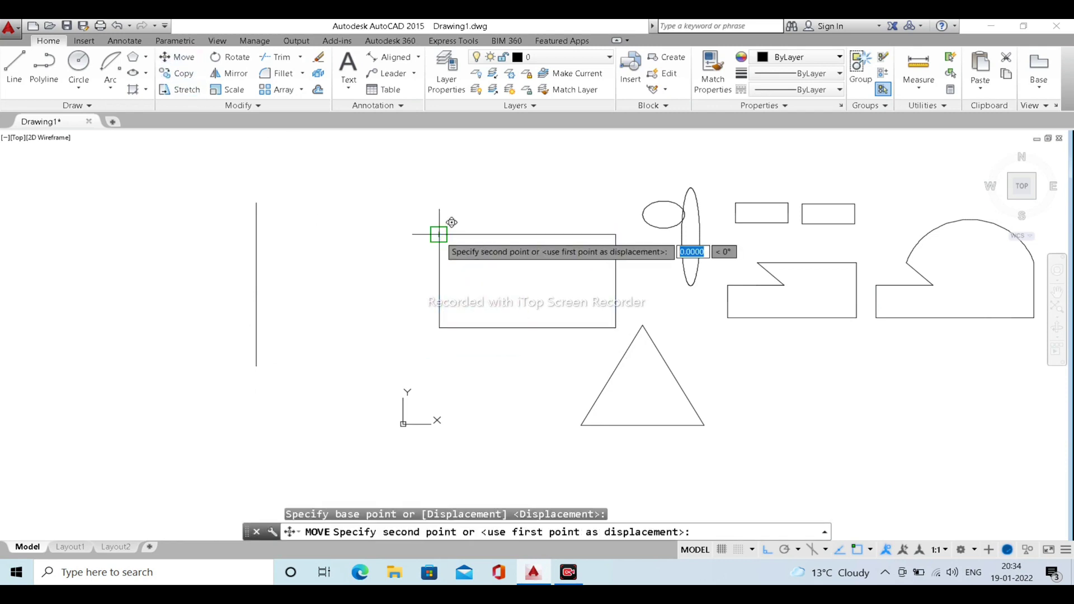
click(257, 203)
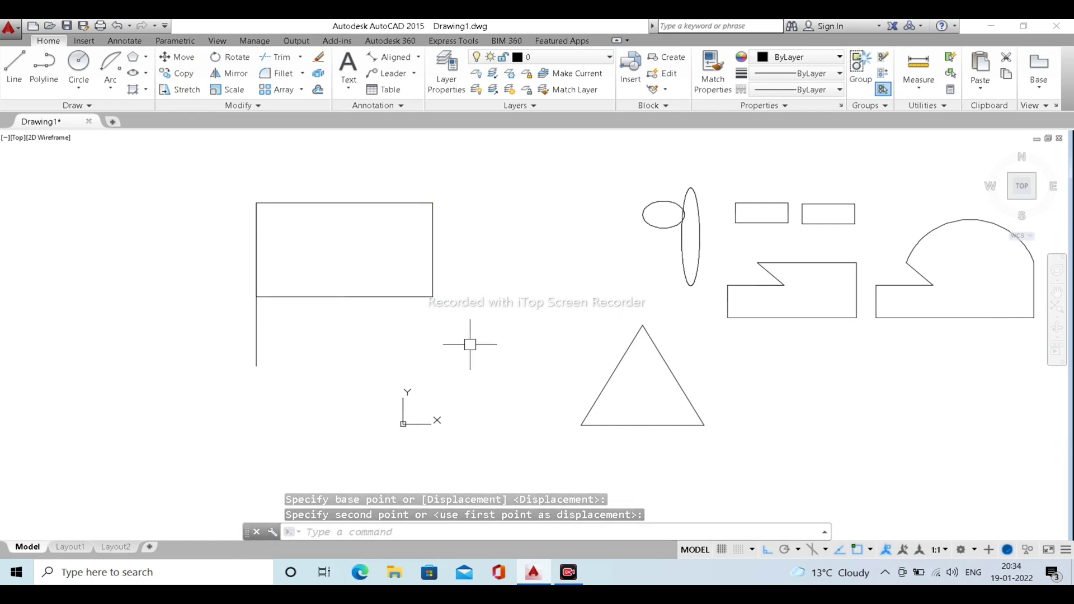
Move the large rectangle horizontally to the right, away from the vertical line, using a free base point
click(430, 283)
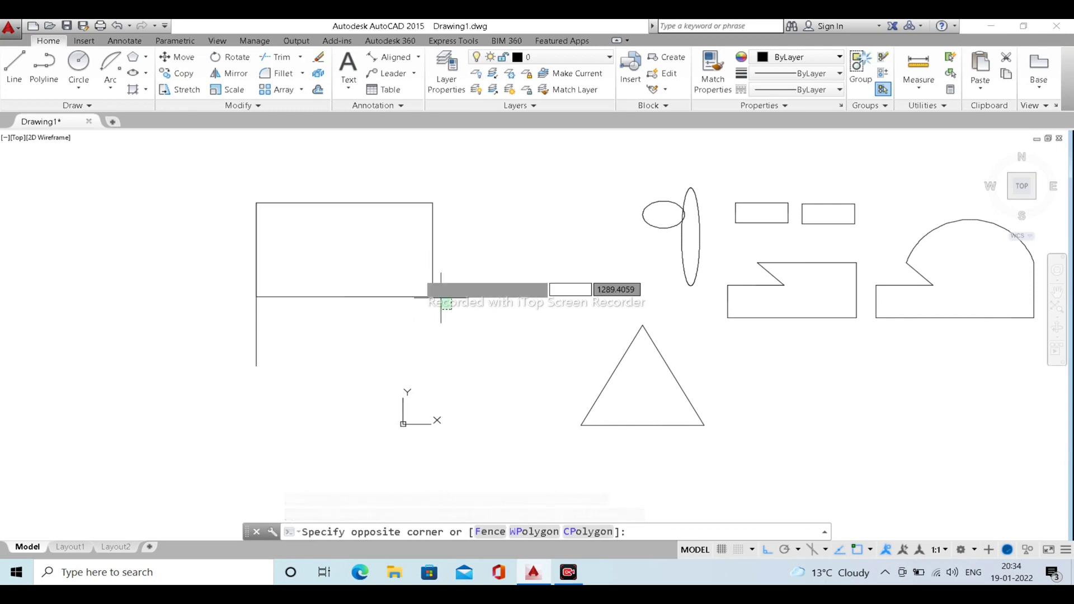
click(408, 252)
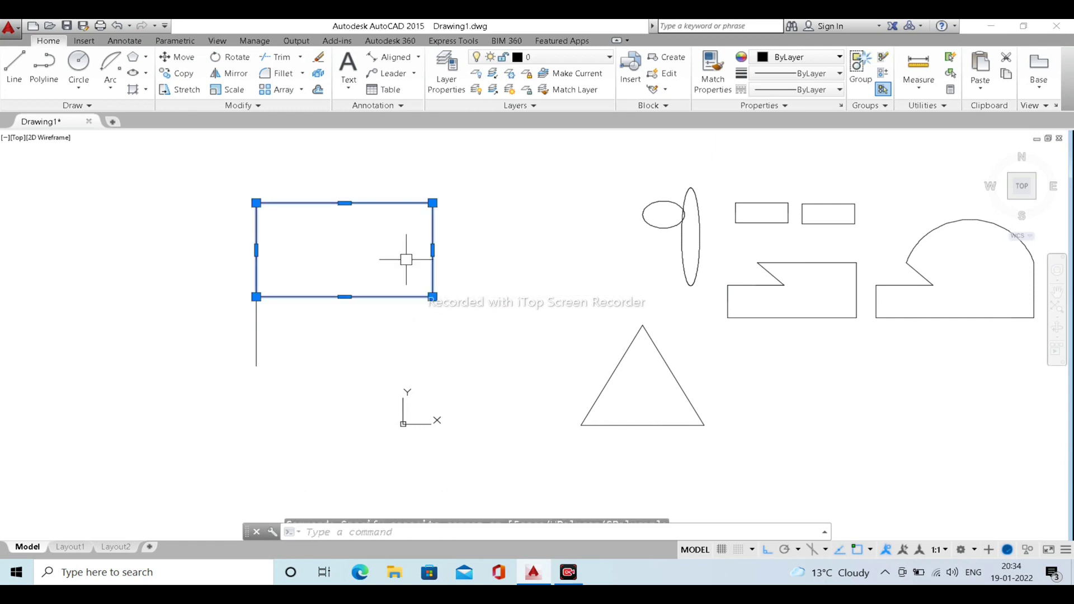
key(Return)
click(496, 286)
click(604, 300)
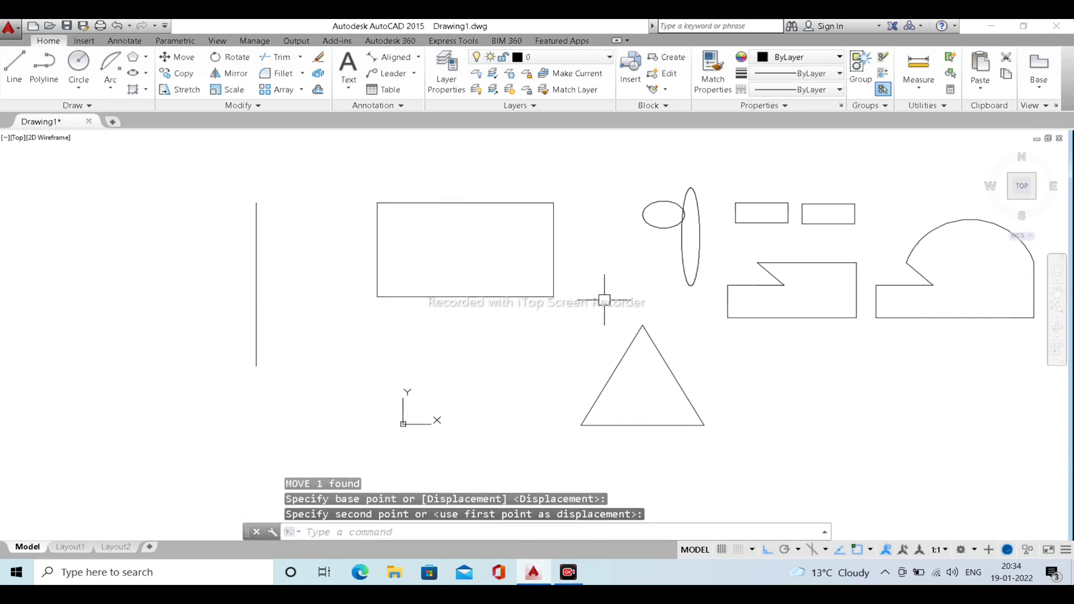
Move the large rectangle by the midpoint of its left side onto the midpoint of the vertical line
click(510, 354)
click(485, 246)
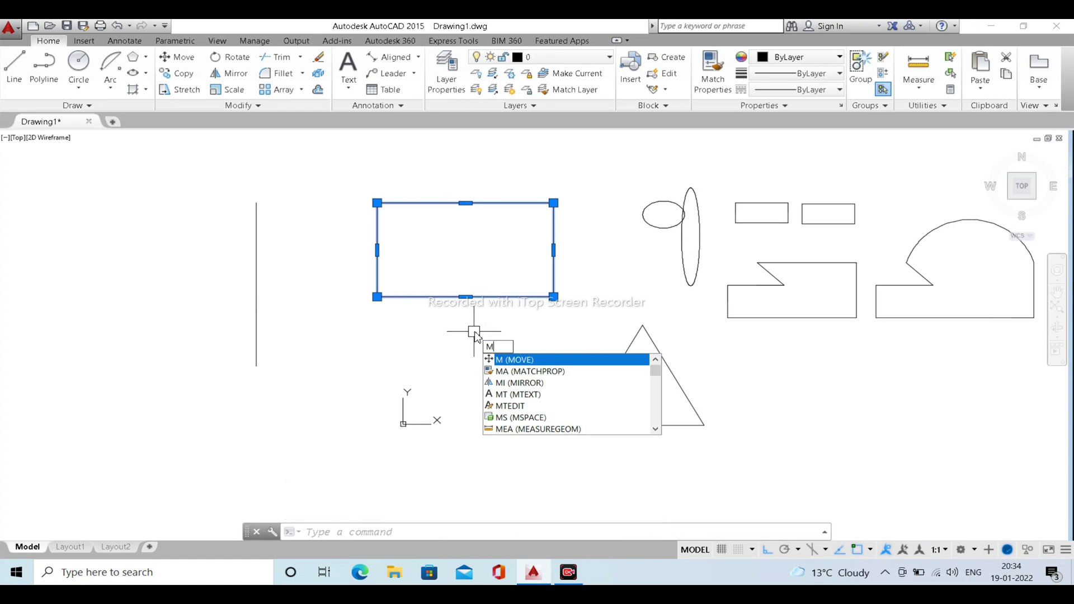
key(Return)
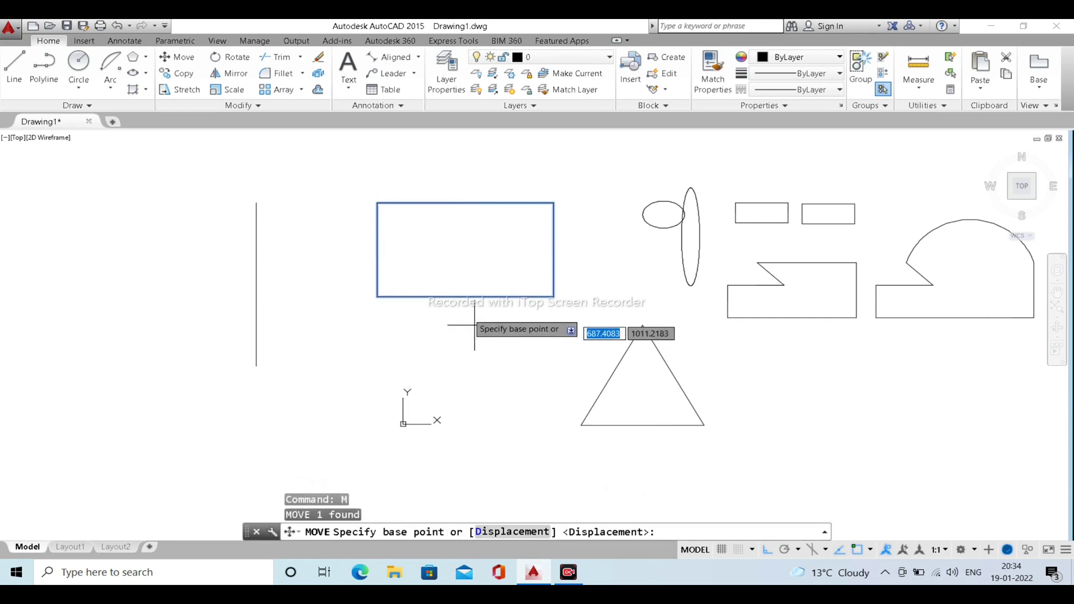
click(377, 250)
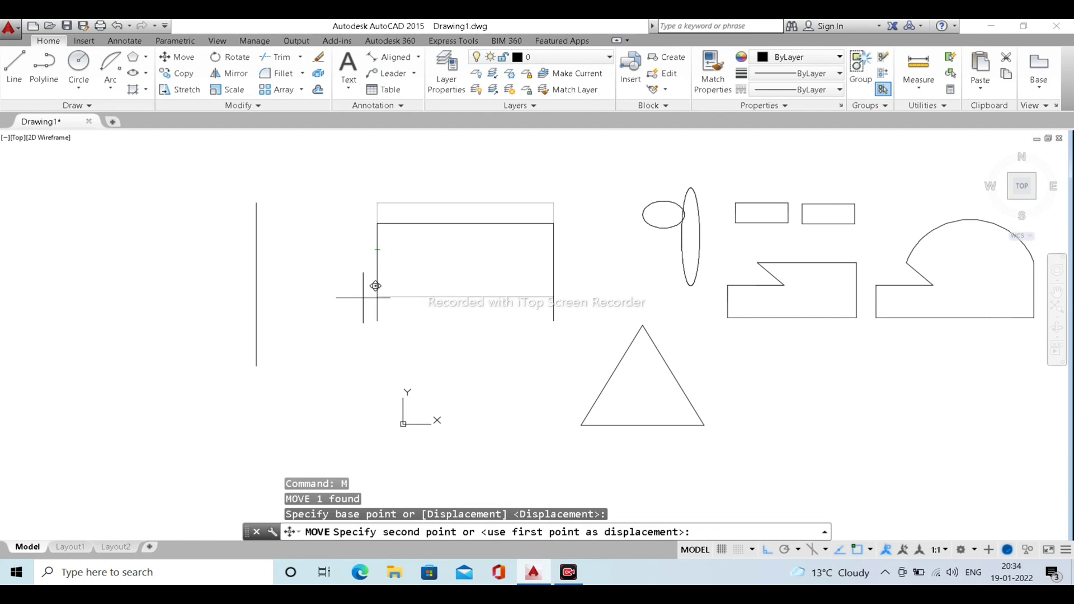
click(258, 285)
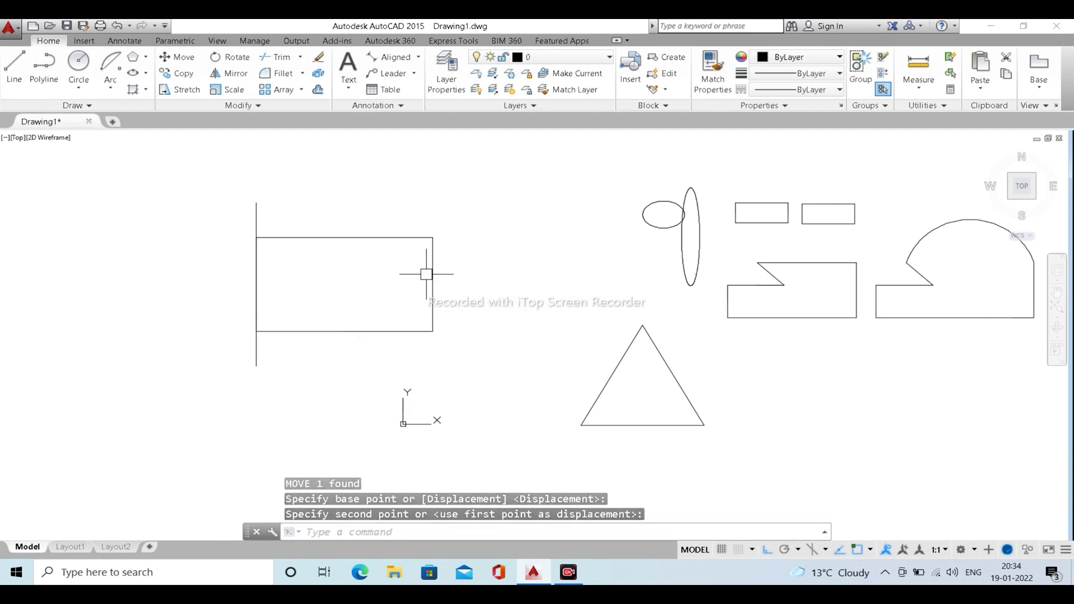
Move the large rectangle horizontally off the vertical line until its lower-right corner is near the triangle's apex
middle_drag(468, 336, 434, 333)
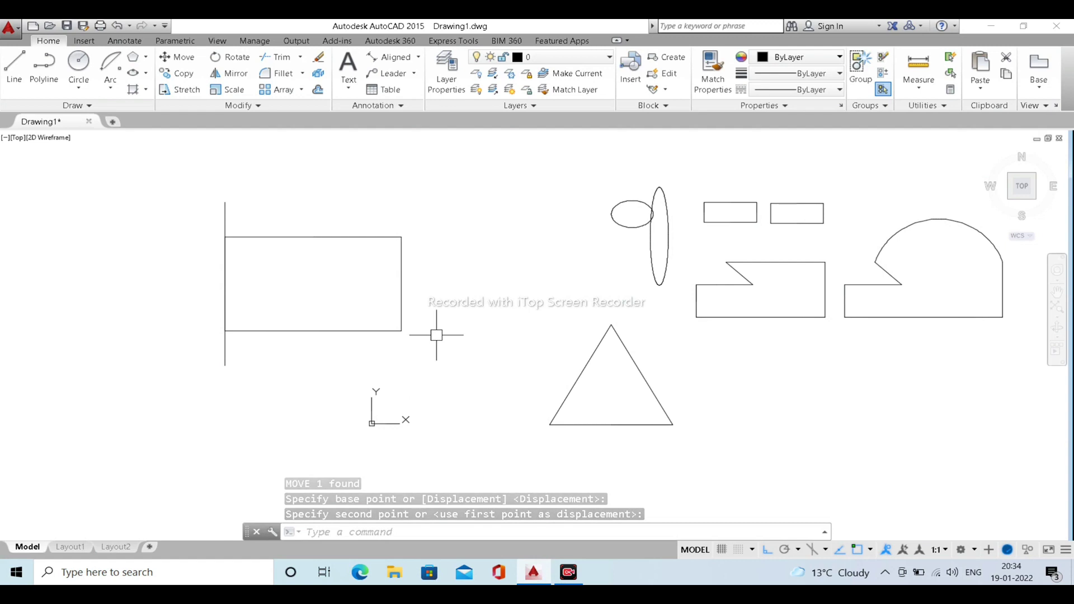
click(419, 365)
click(374, 270)
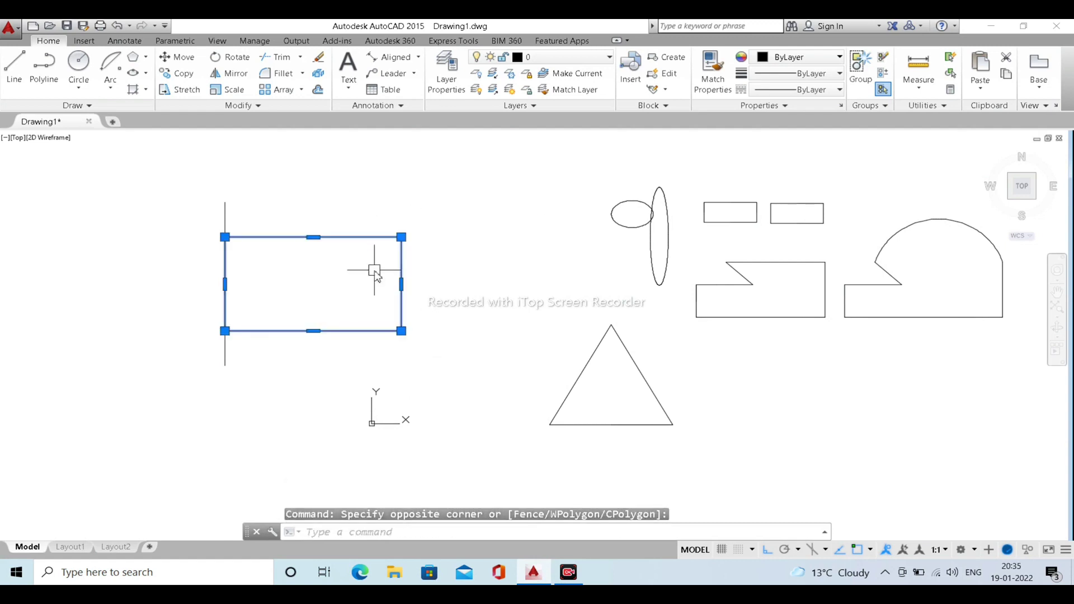
text(m)
key(Return)
click(336, 285)
click(539, 298)
Move the large rectangle 100 units to the left, using the midpoint of its left side as base point
click(503, 338)
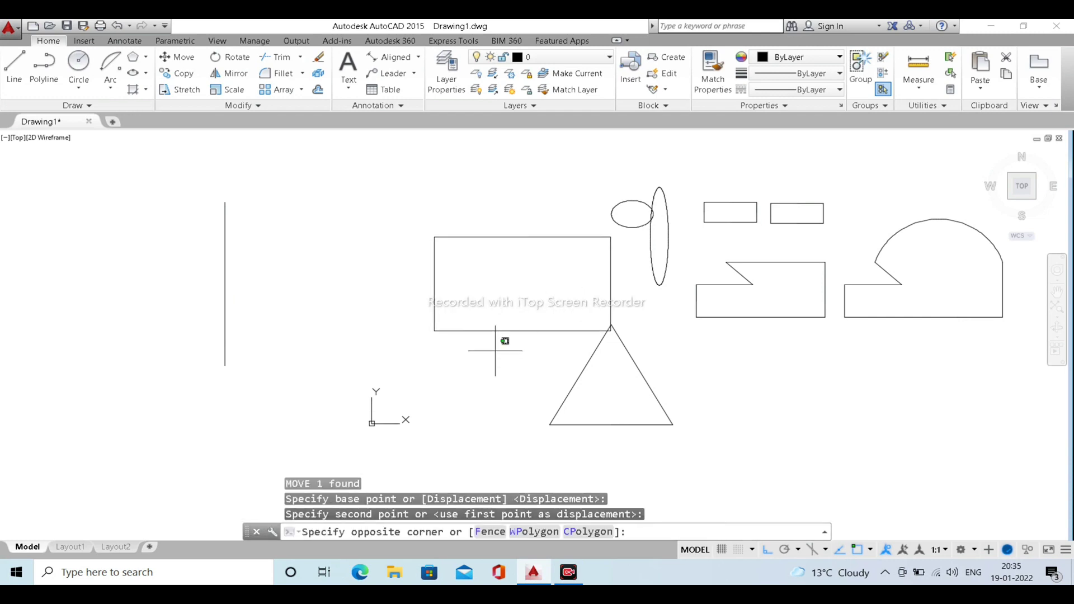
click(449, 229)
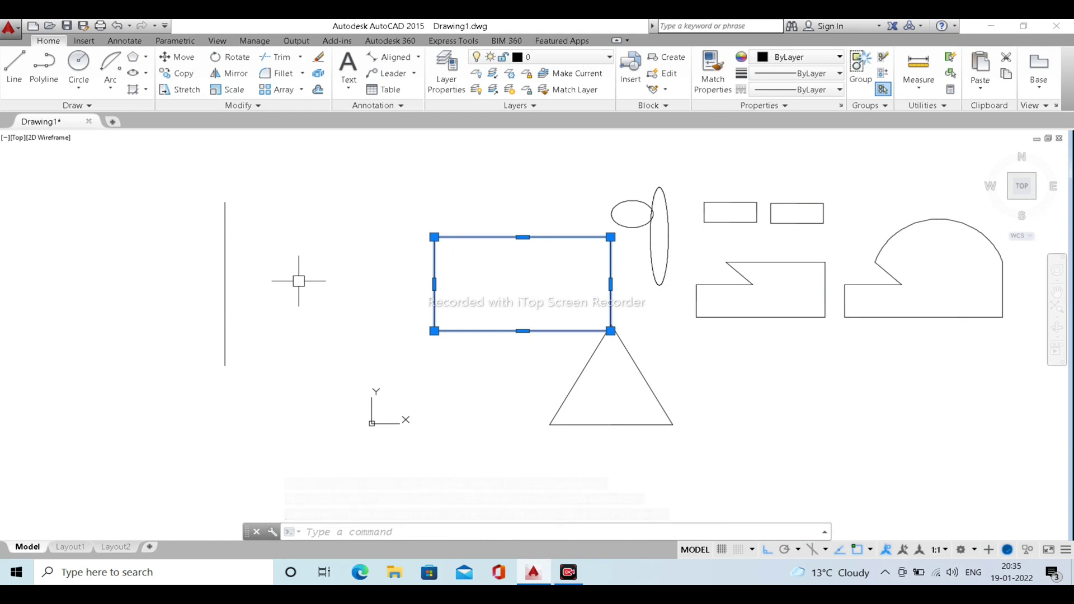
key(Return)
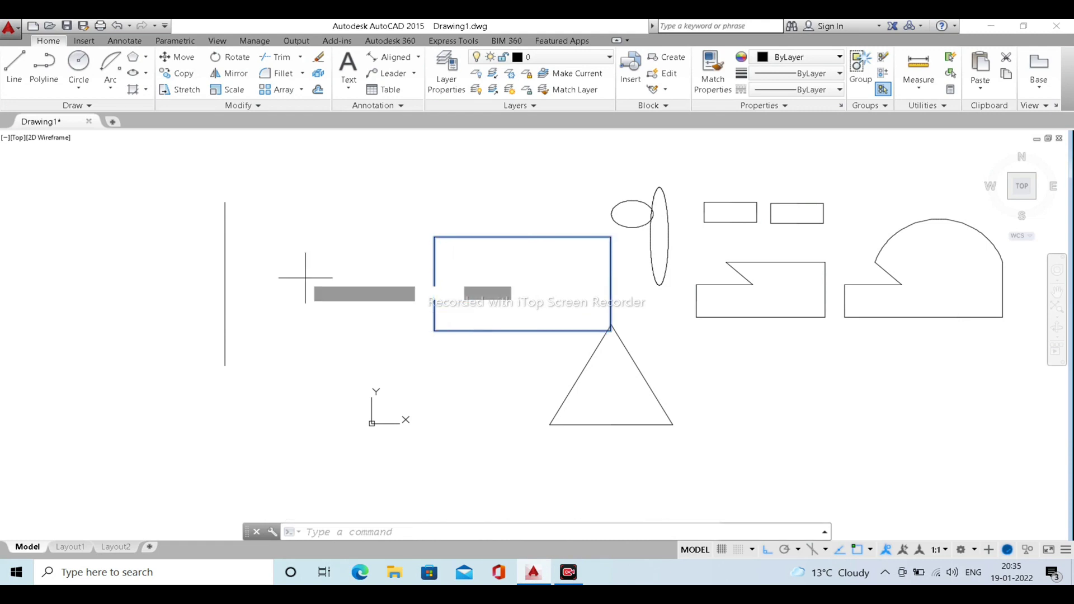
click(434, 284)
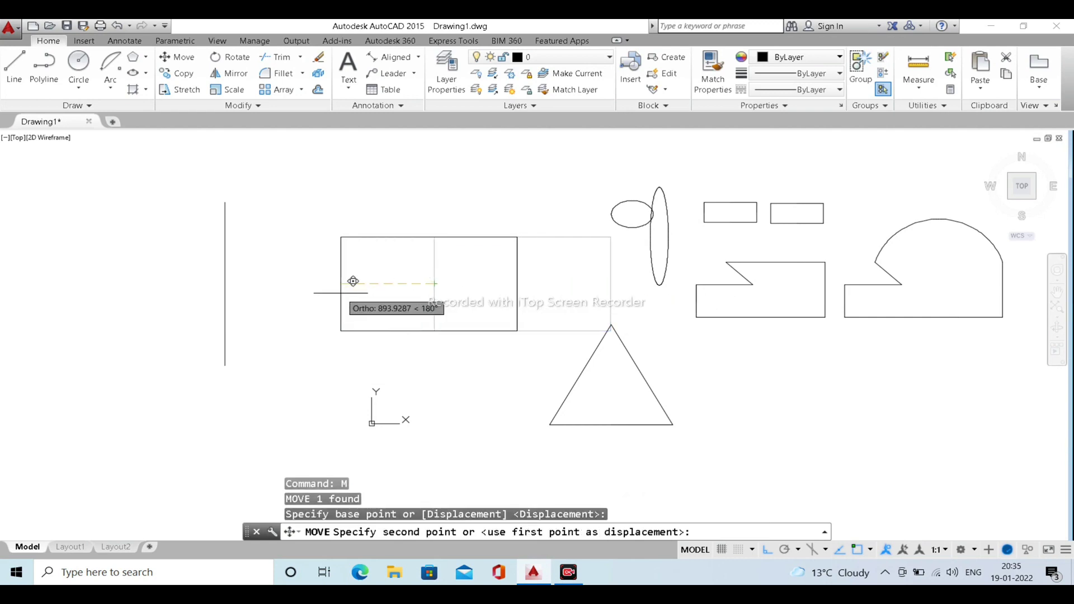
text(100)
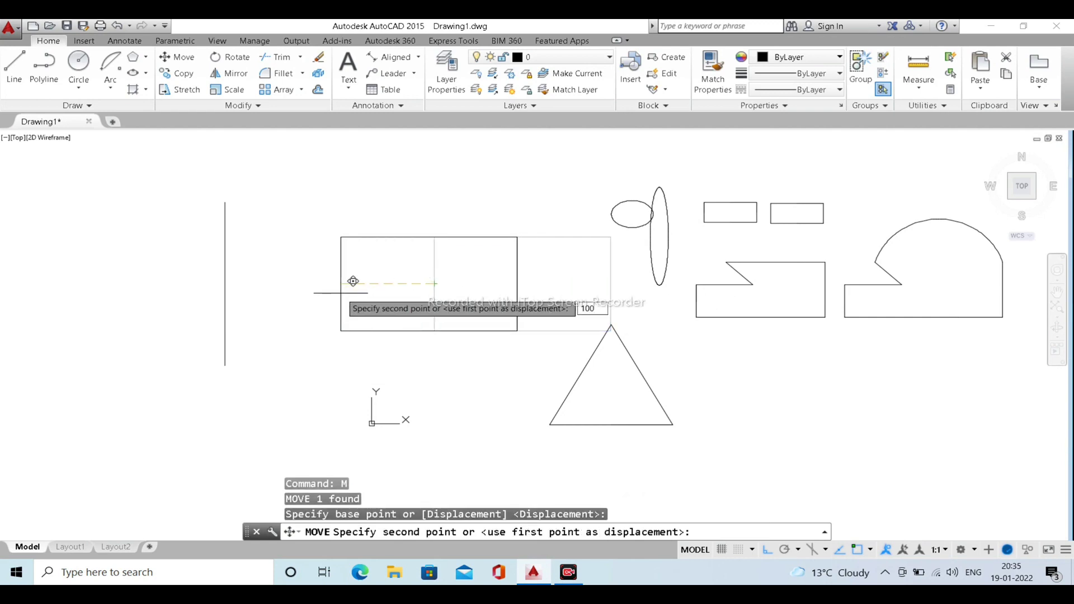
key(Return)
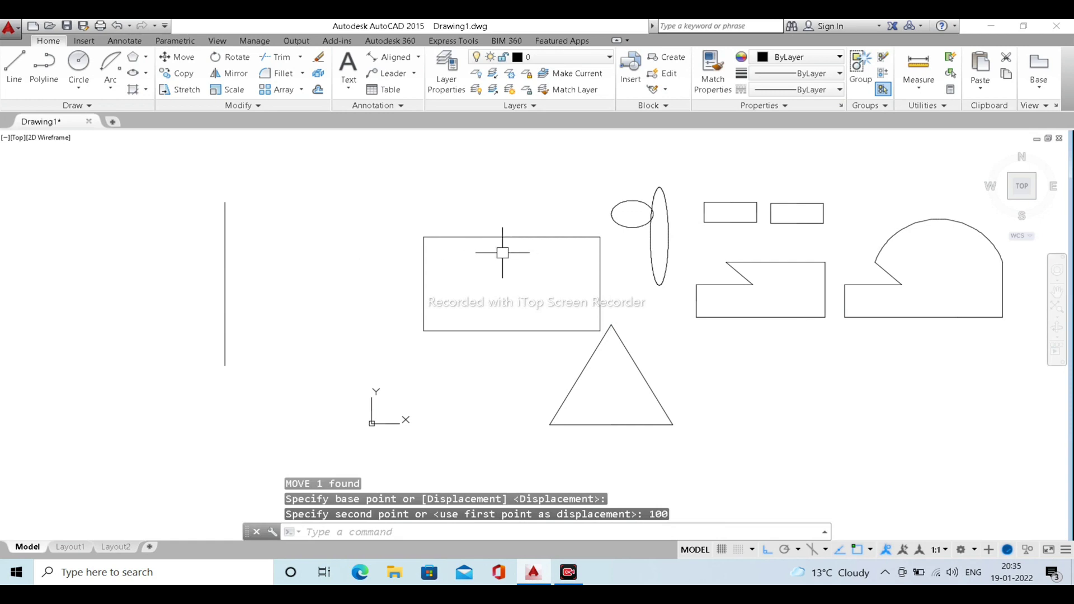
Draw a vertical reference line from the large rectangle's upper-left corner down past its lower edge
text(l)
key(Return)
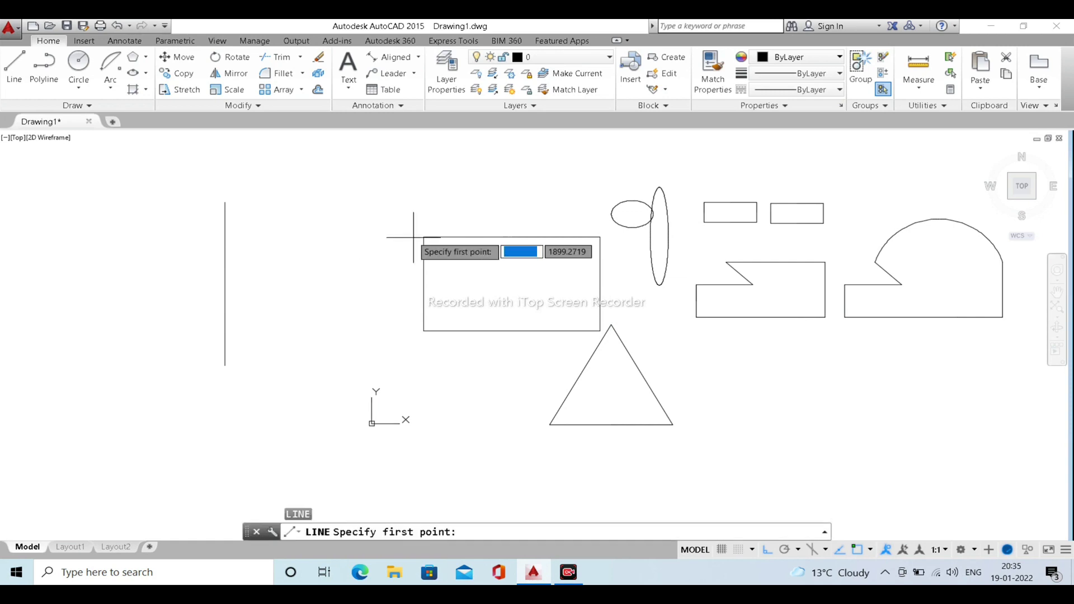
click(424, 237)
click(424, 415)
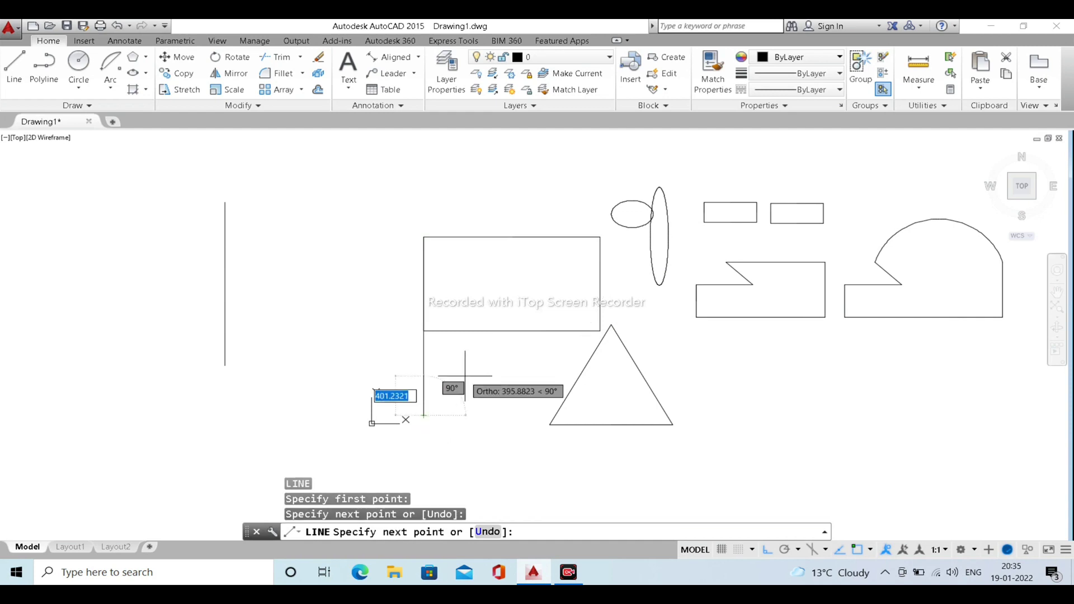
key(Escape)
Move the large rectangle 200 units to the left of the new reference line, using a base point below it
middle_drag(475, 375, 513, 323)
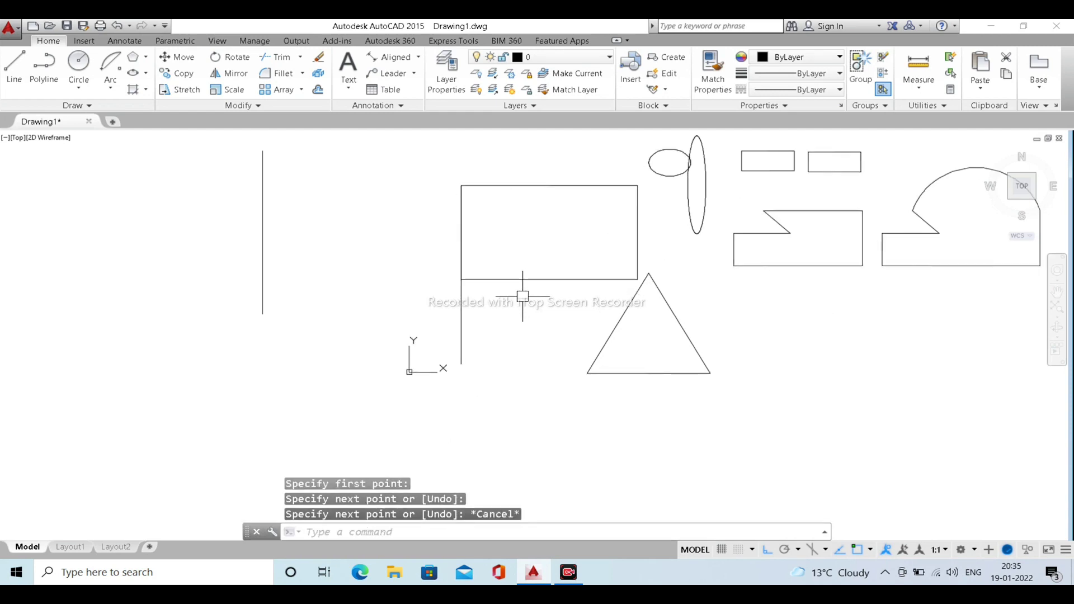
click(525, 304)
click(507, 253)
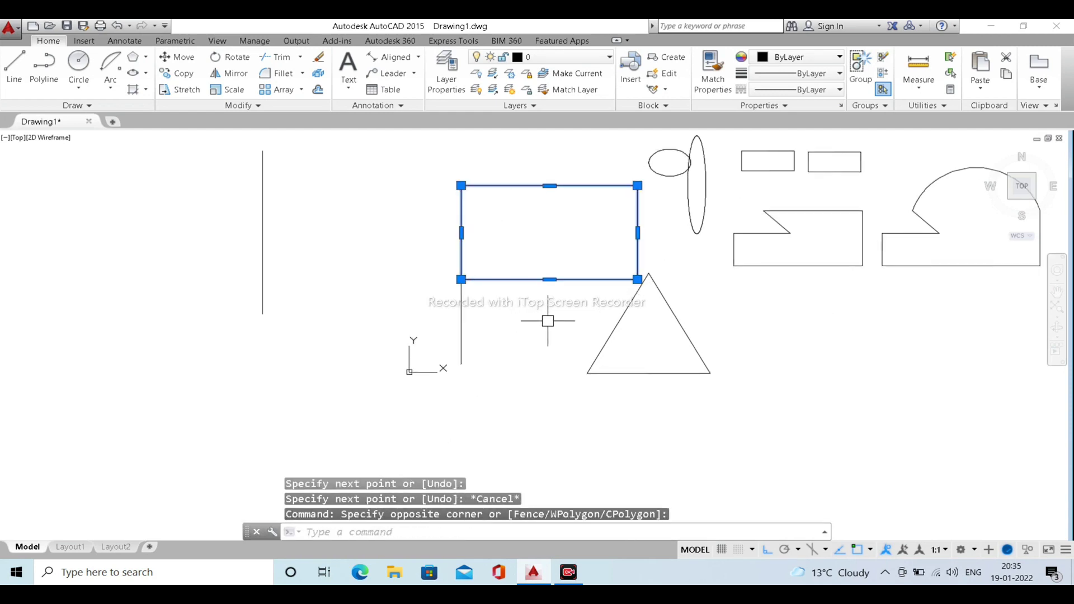
key(Return)
click(561, 319)
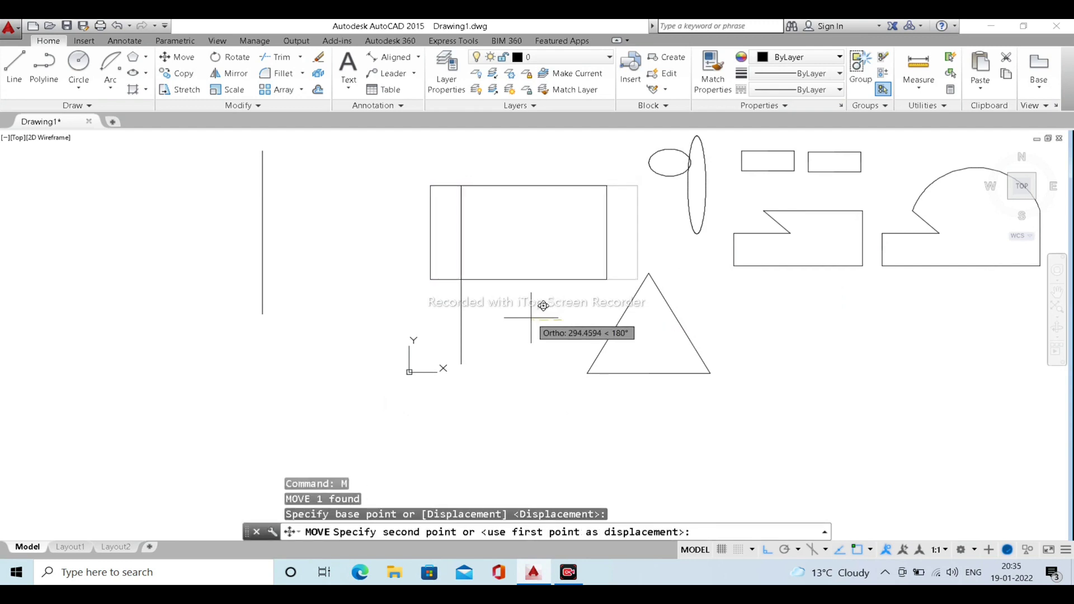
text(1)
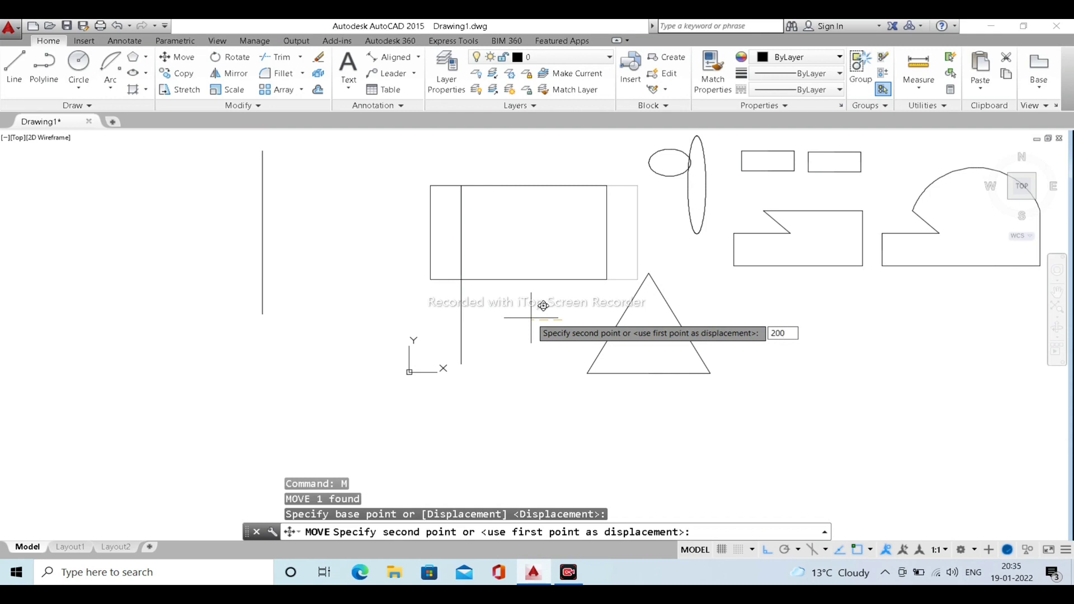
key(Return)
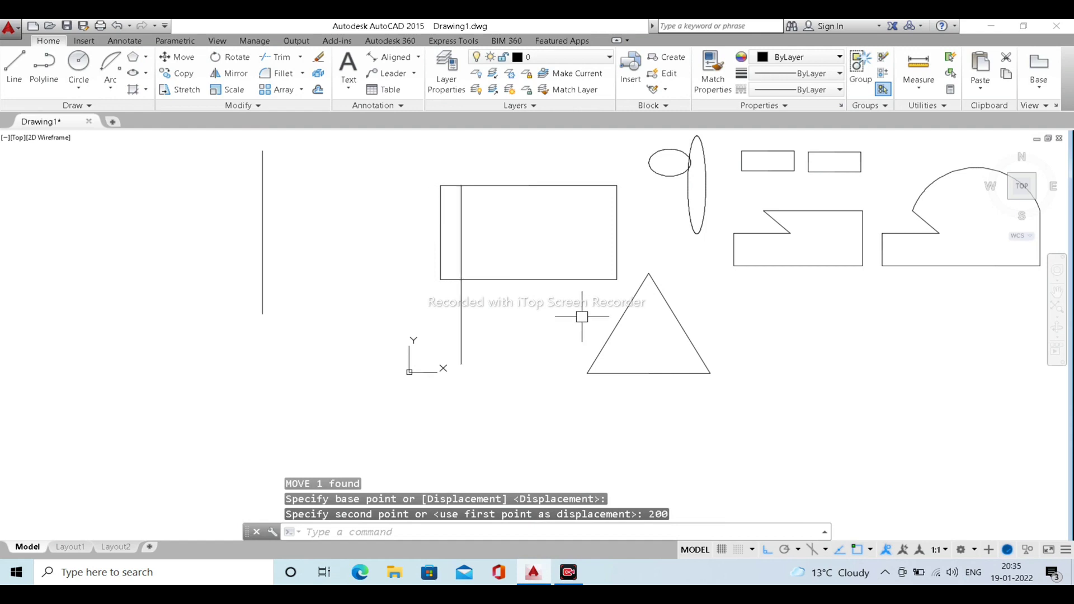
Add a linear dimension from the large rectangle's lower-left corner to the vertical reference line, just below the rectangle, and inspect it up close
text(d)
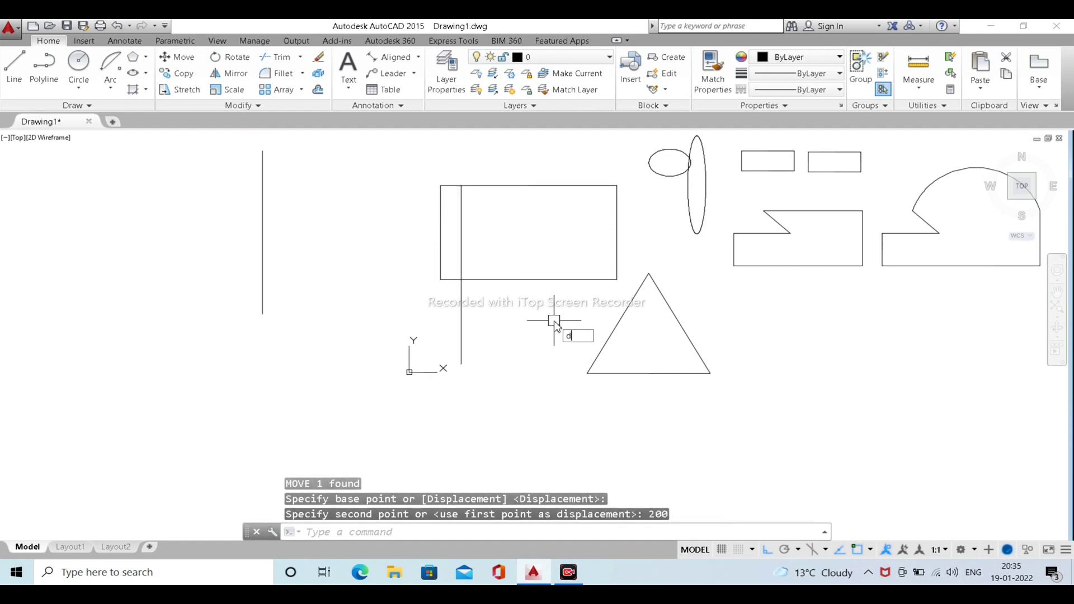
text(li)
key(Return)
click(440, 279)
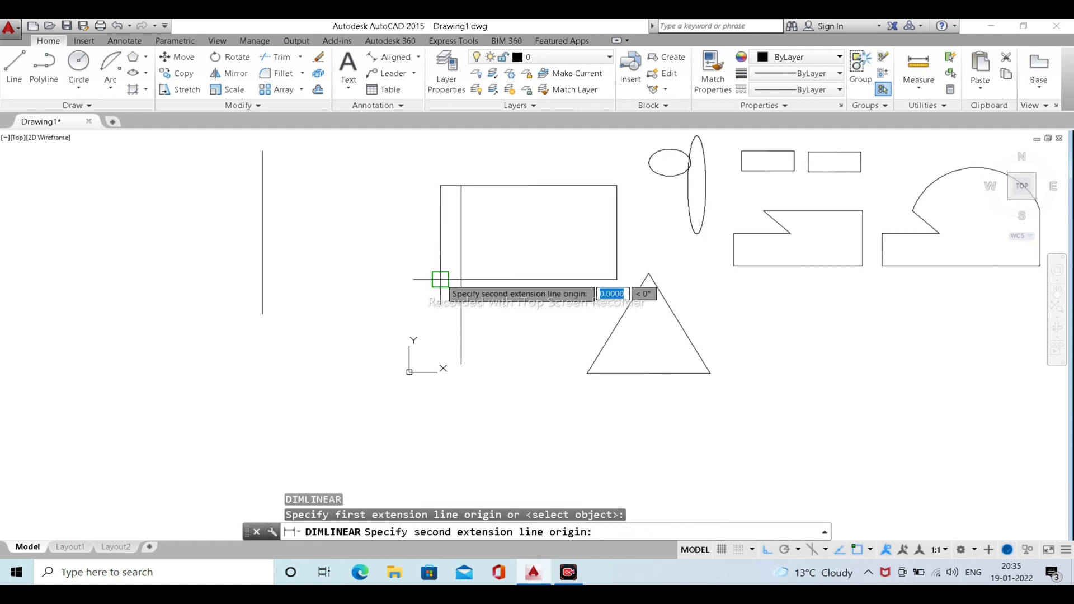
click(461, 279)
click(451, 285)
scroll(451, 284, up, 12)
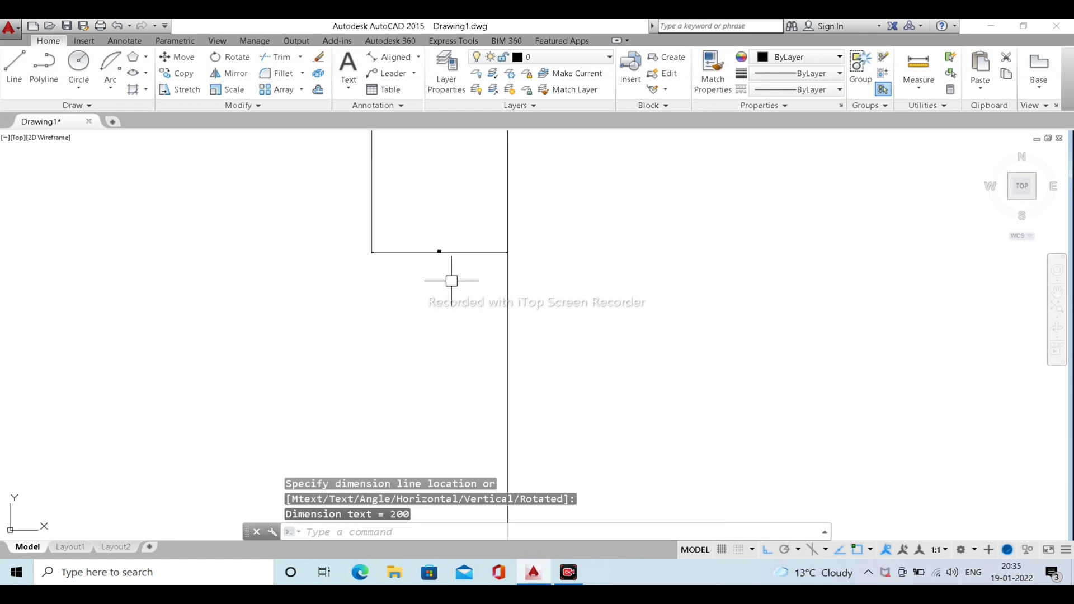
scroll(433, 235, up, 8)
Erase the linear dimension and the vertical reference line crossing the large rectangle
scroll(610, 344, down, 18)
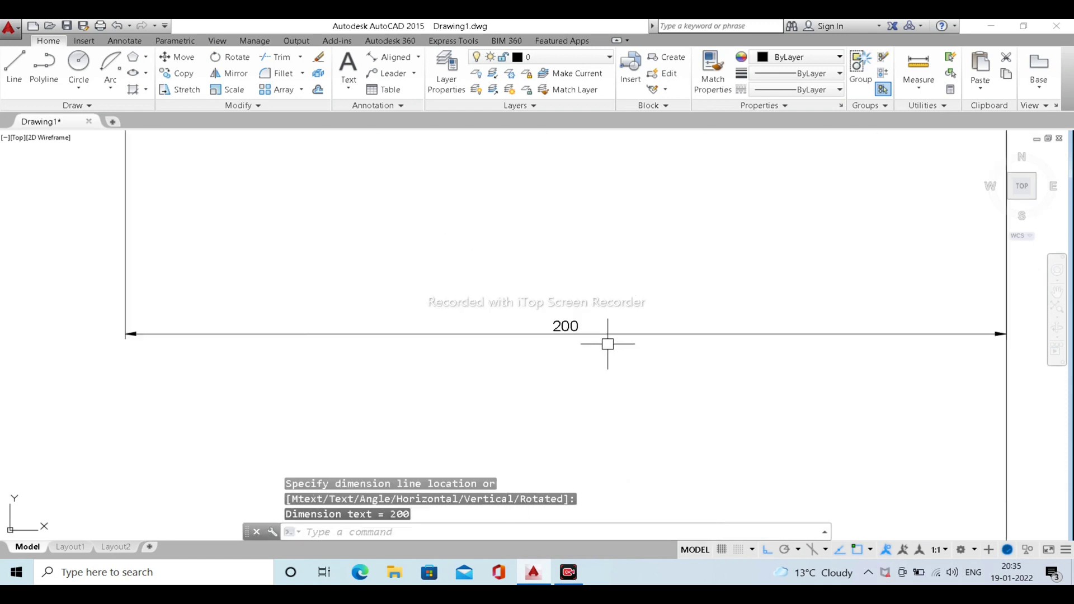
click(687, 370)
click(597, 329)
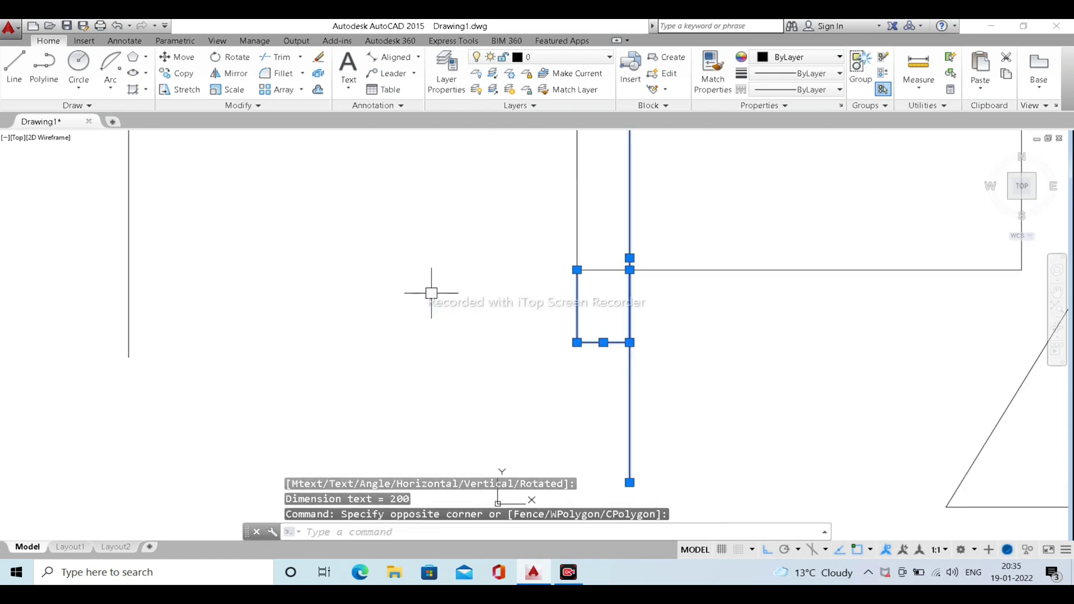
key(Delete)
Move the large rectangle by the midpoint of its left side onto the lower edge of the straight-edged notched shape, overlapping both notched shapes
scroll(431, 292, down, 6)
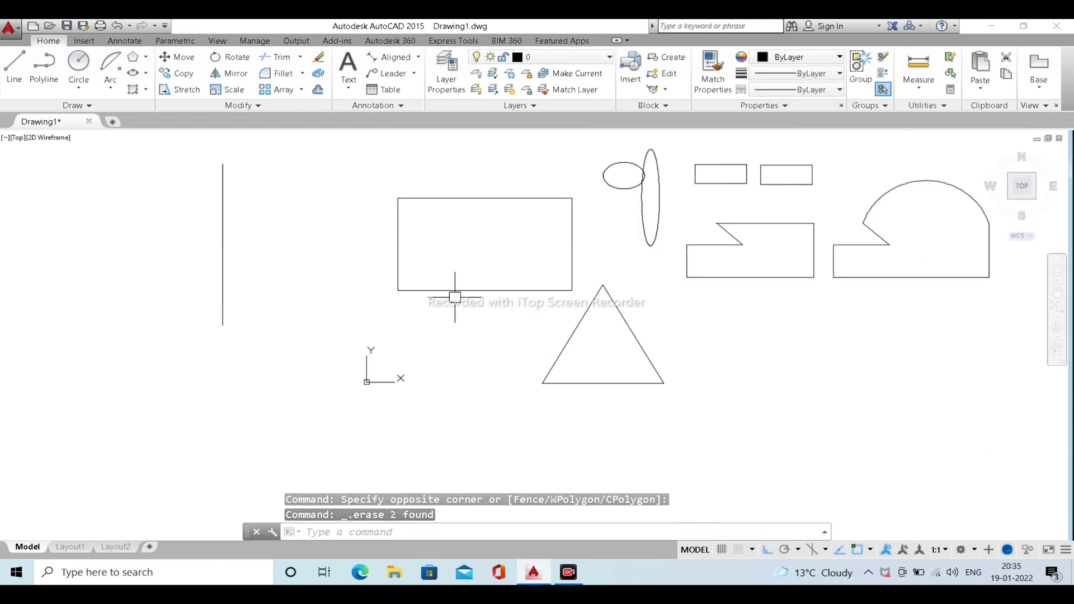
click(485, 343)
click(418, 269)
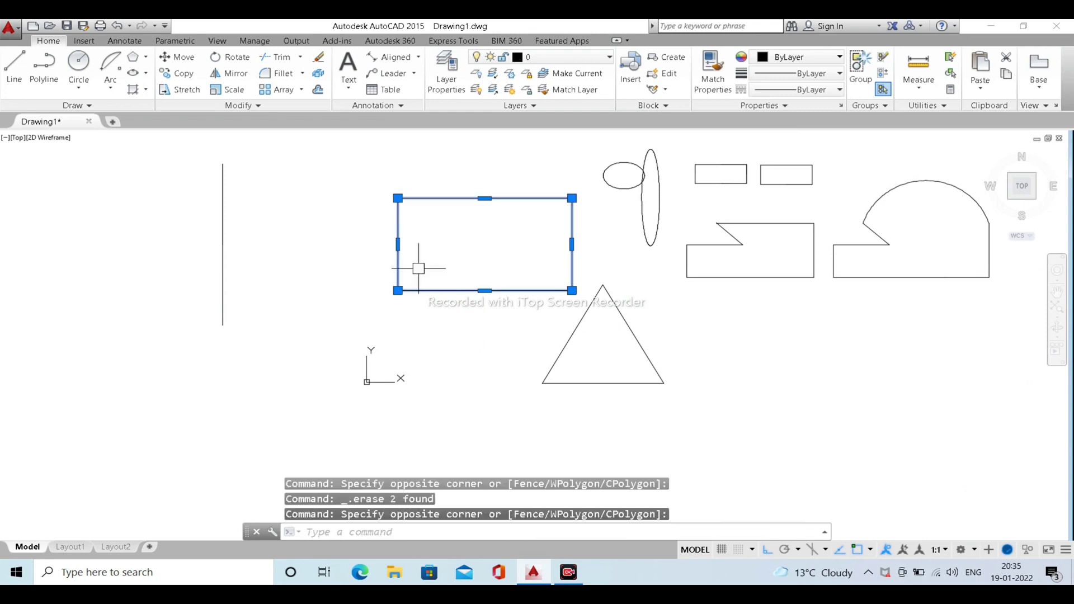
text(M)
key(Return)
click(397, 244)
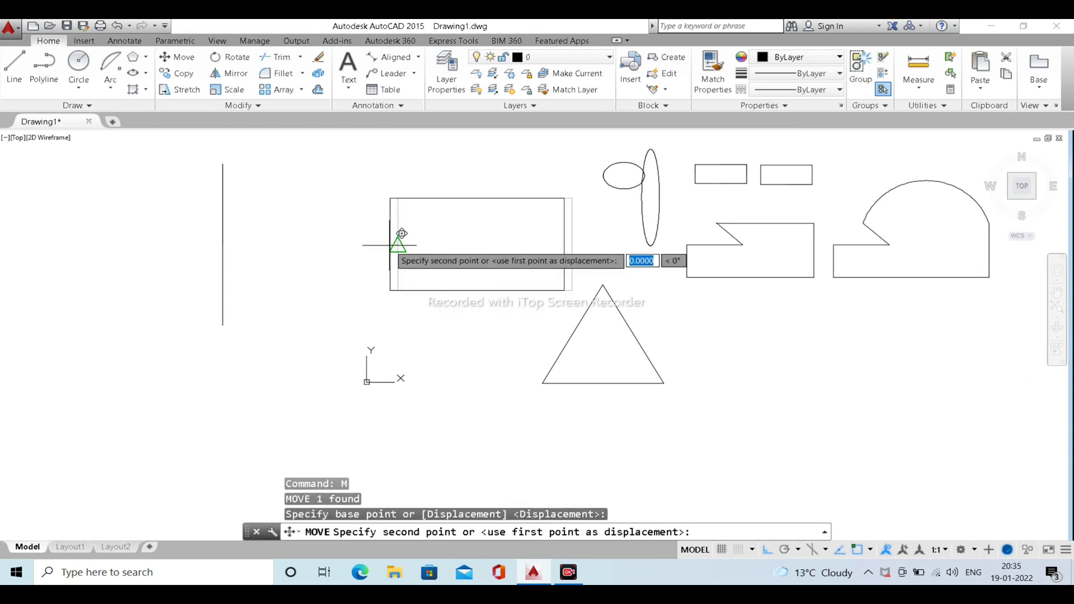
click(751, 278)
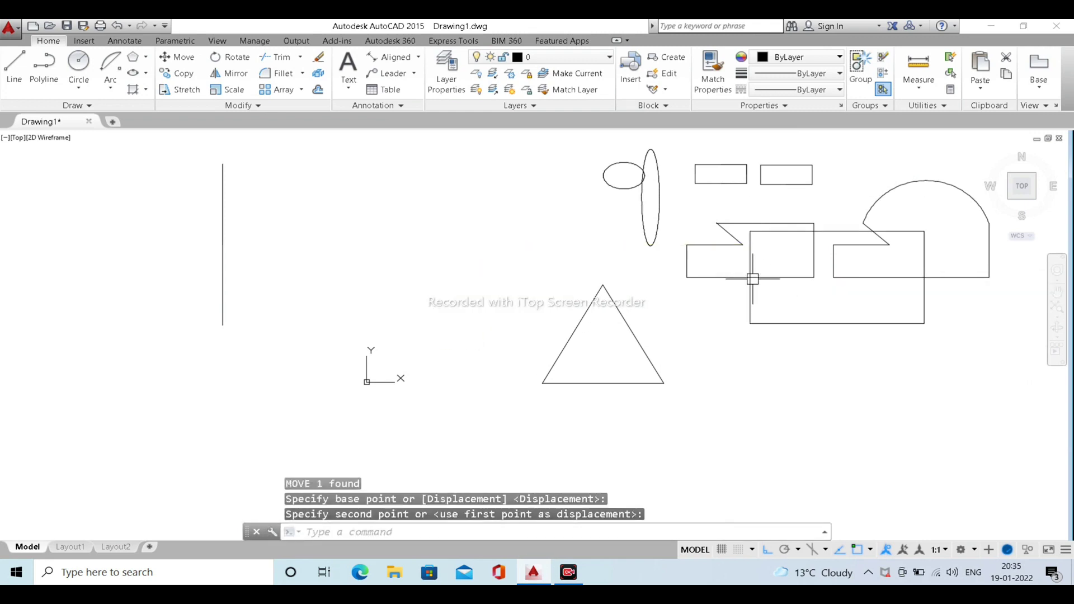
click(789, 378)
click(750, 309)
key(Escape)
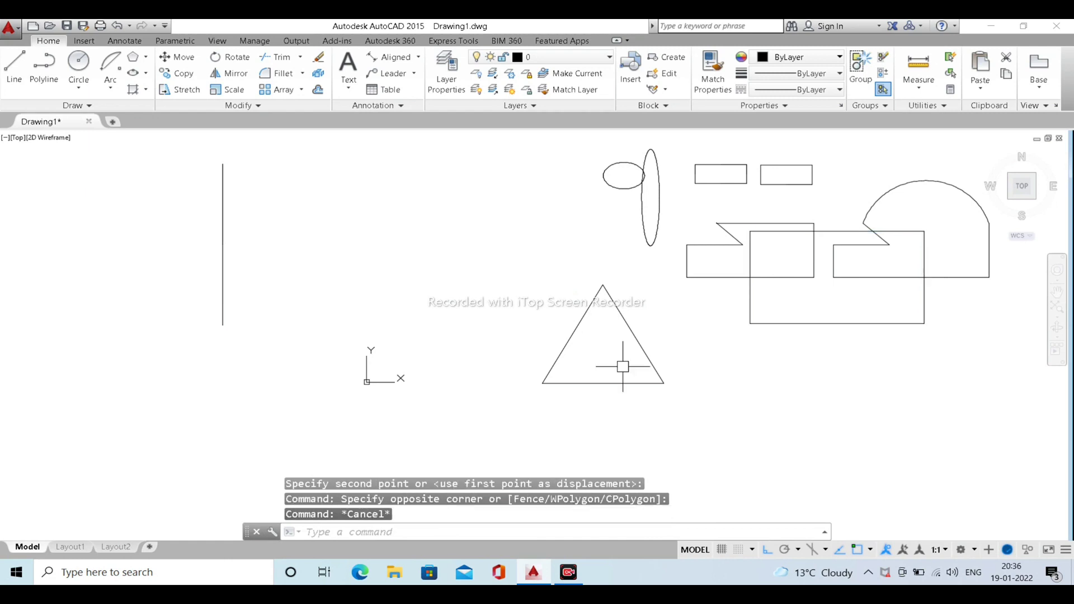
Move the large rectangle horizontally back between the vertical line and the triangle, using a base point below the rectangle
click(798, 363)
click(767, 297)
text(m)
key(Return)
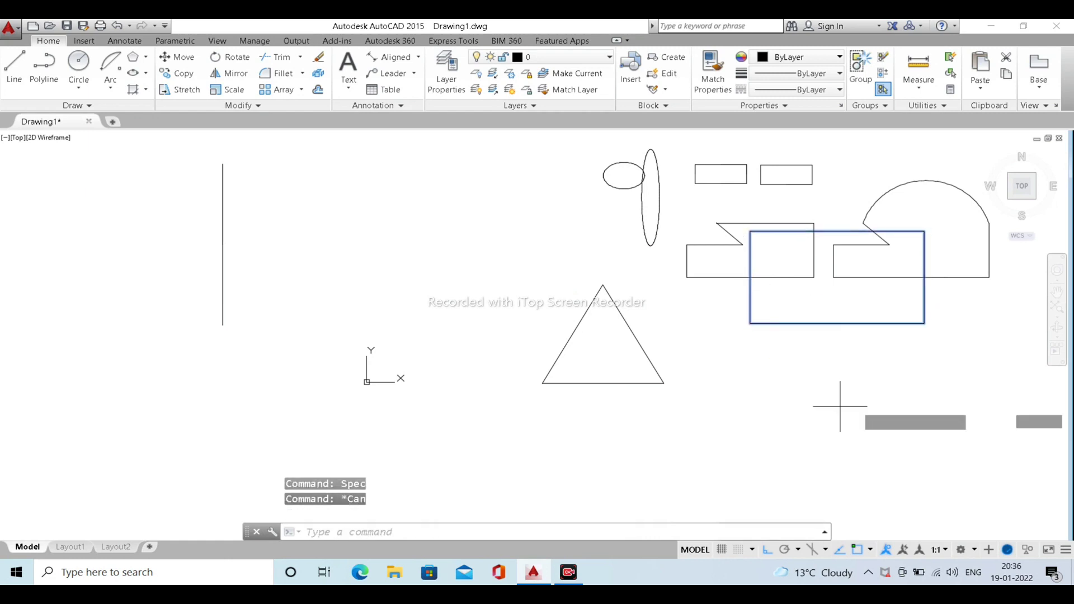
click(827, 407)
click(436, 337)
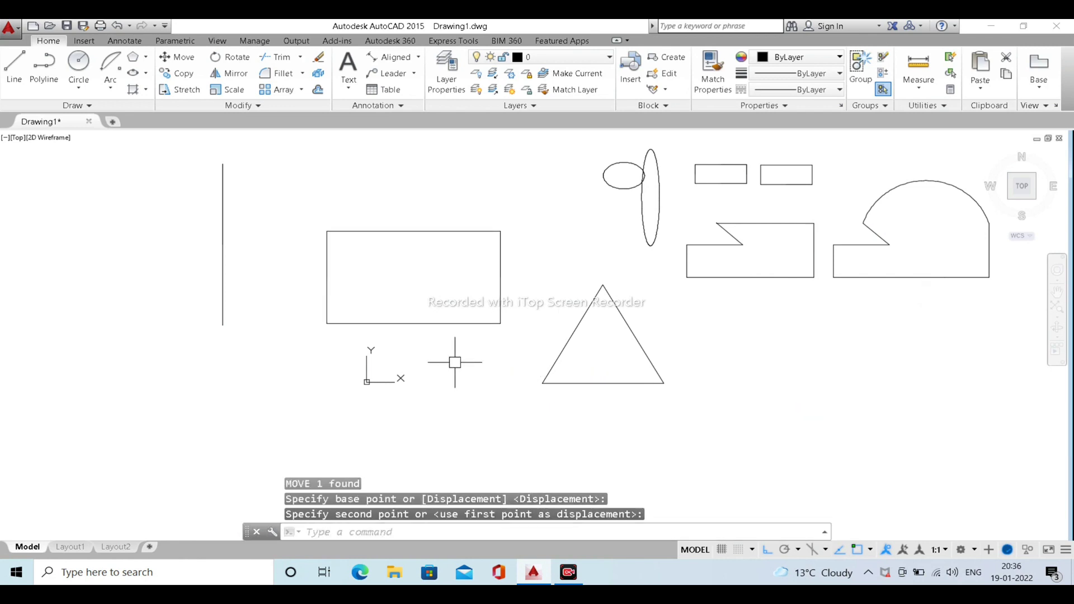
key(Escape)
key(Escape)
key(Escape)
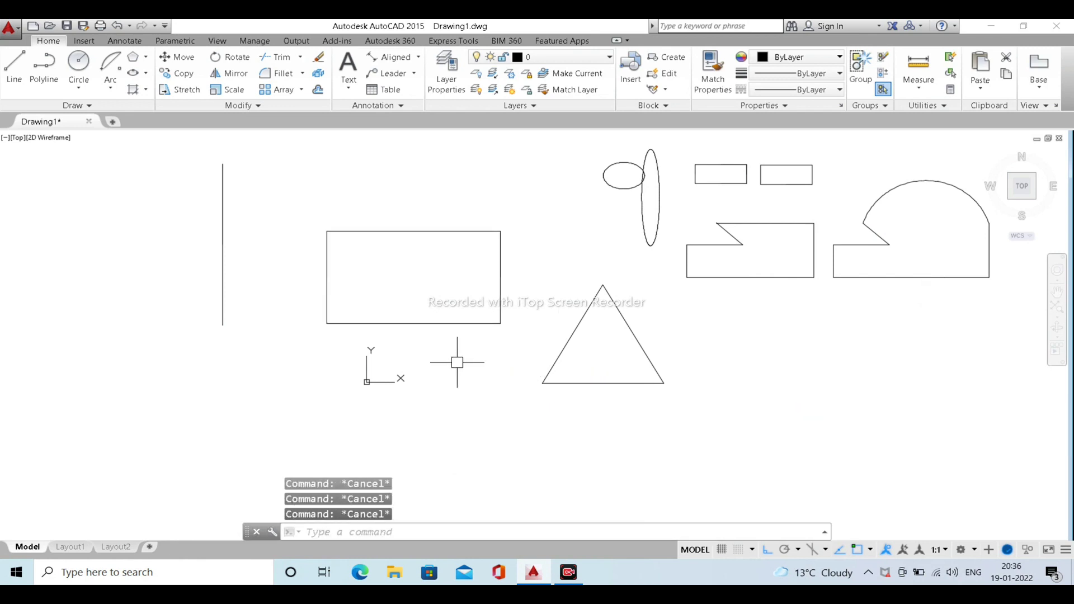
middle_drag(458, 362, 412, 362)
middle_drag(635, 287, 544, 286)
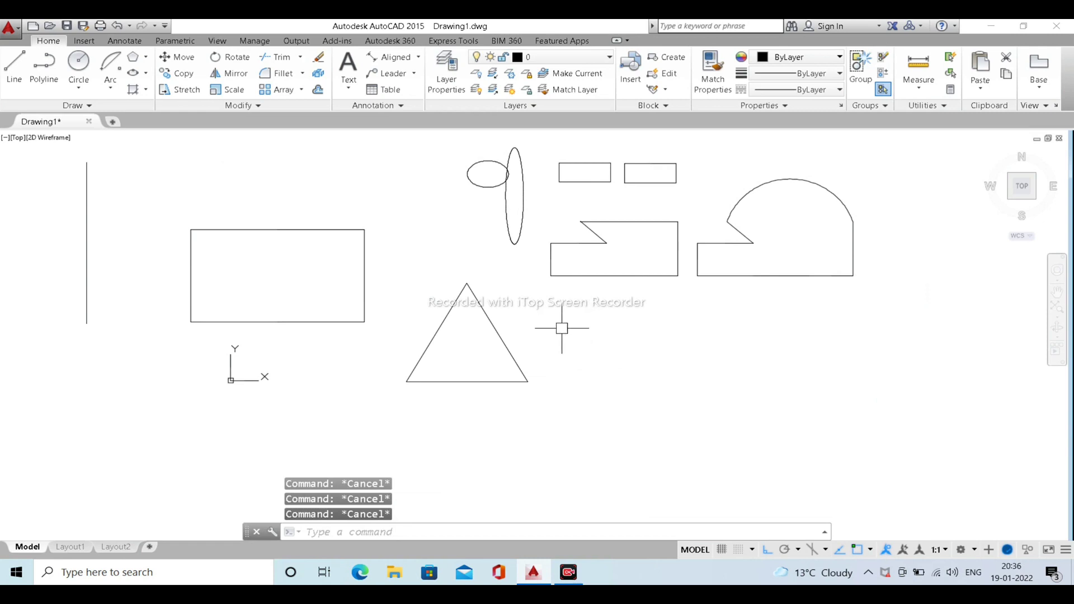
middle_drag(561, 328, 606, 342)
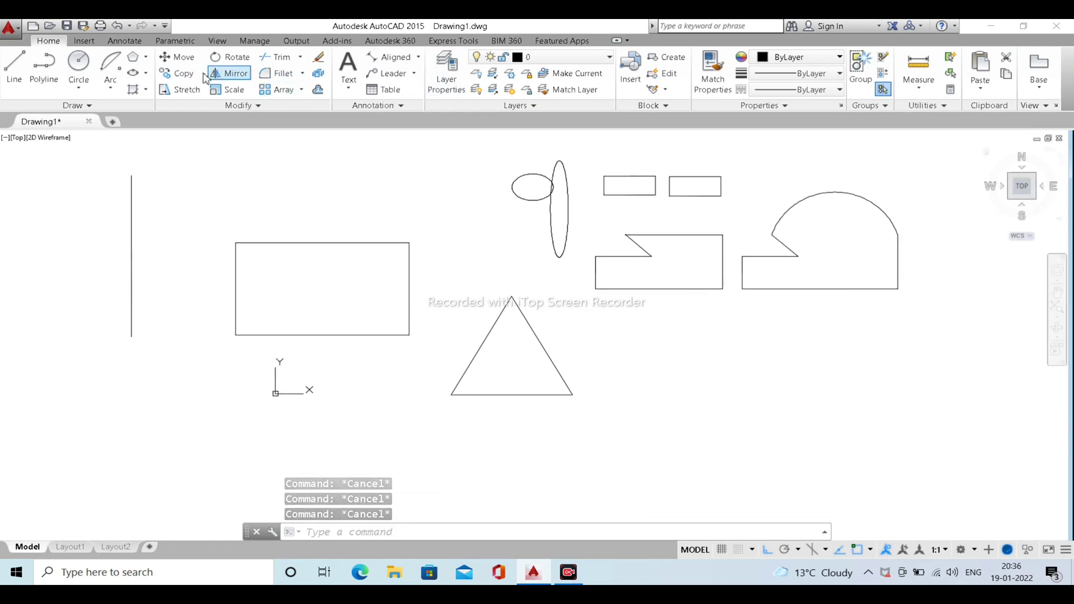
middle_drag(374, 188, 466, 178)
middle_drag(272, 163, 278, 151)
click(306, 188)
click(567, 345)
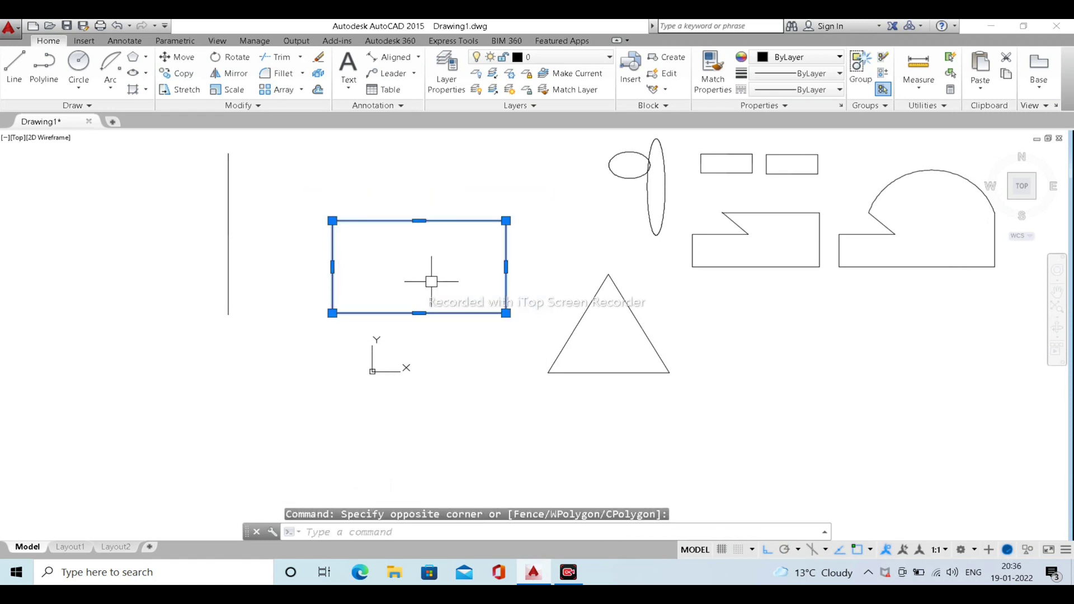
middle_drag(431, 280, 443, 246)
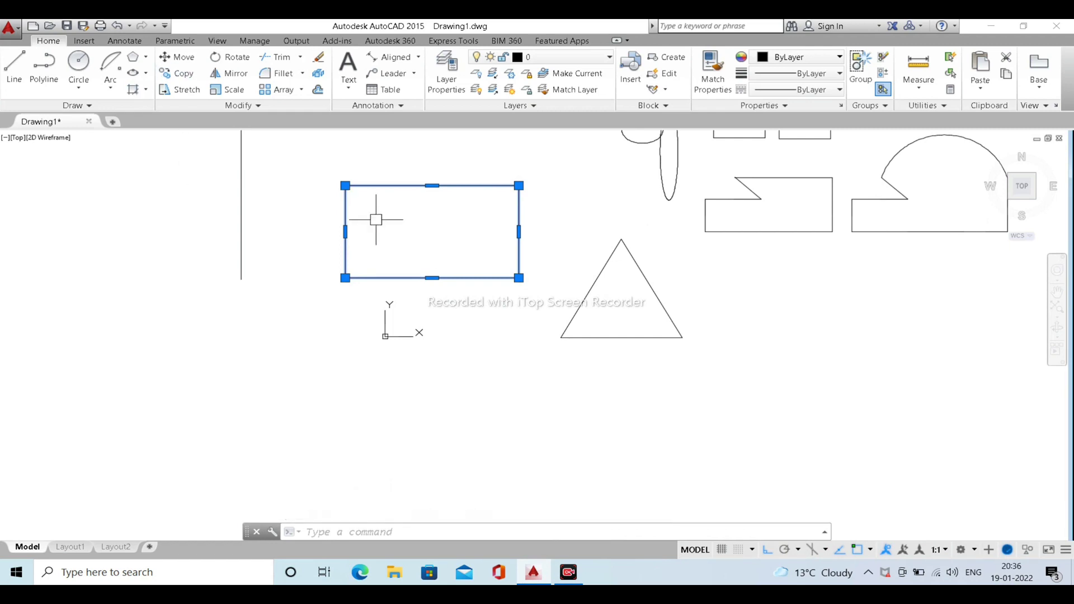
key(Escape)
Copy the large rectangle straight down, using the midpoint of its left side as base point, leaving a gap between original and copy
click(528, 312)
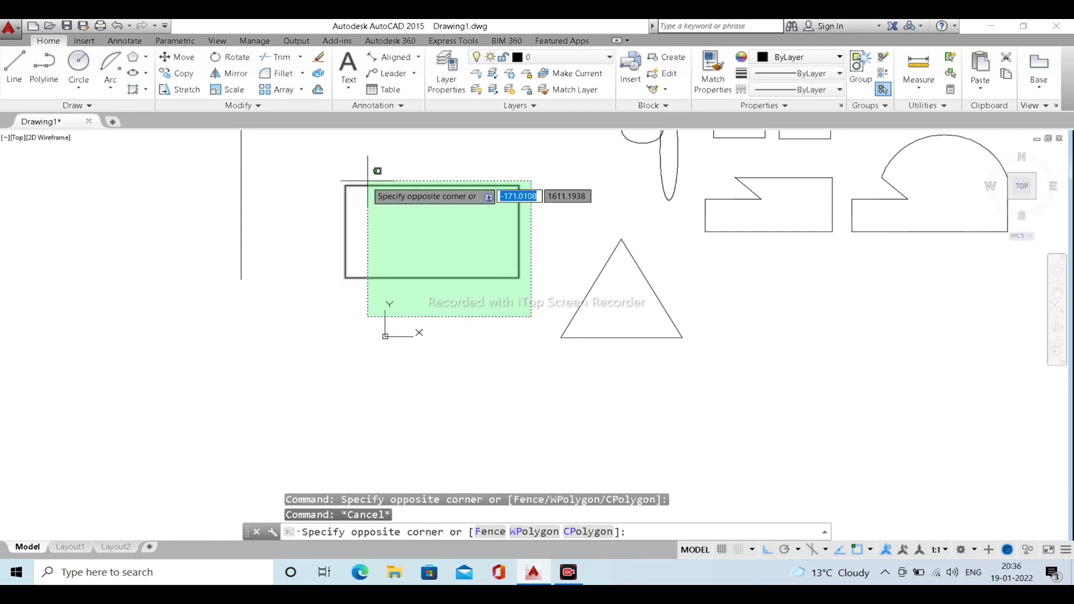
click(324, 168)
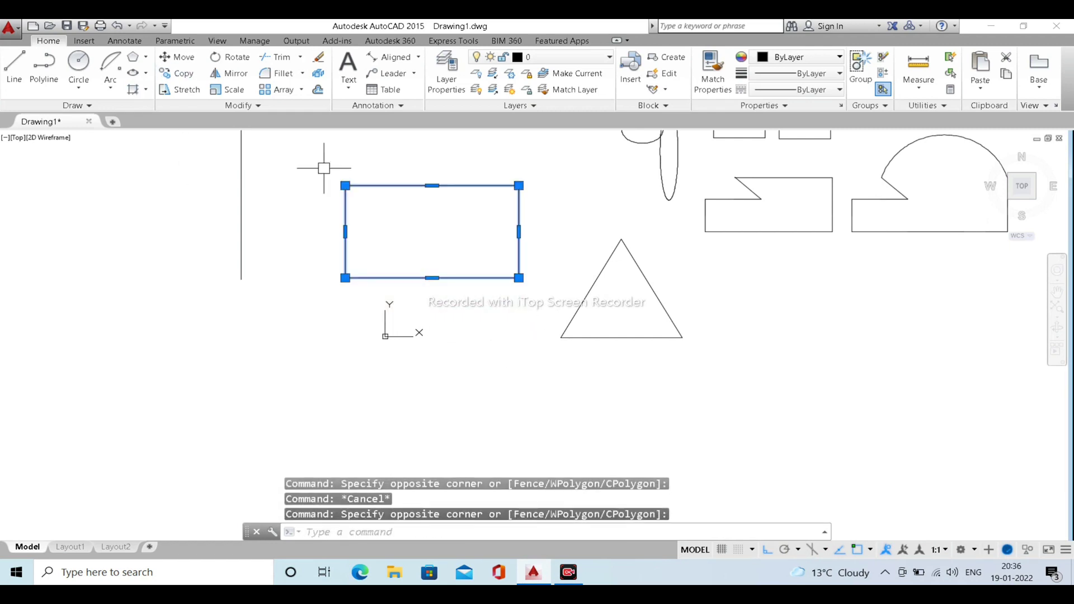
click(178, 74)
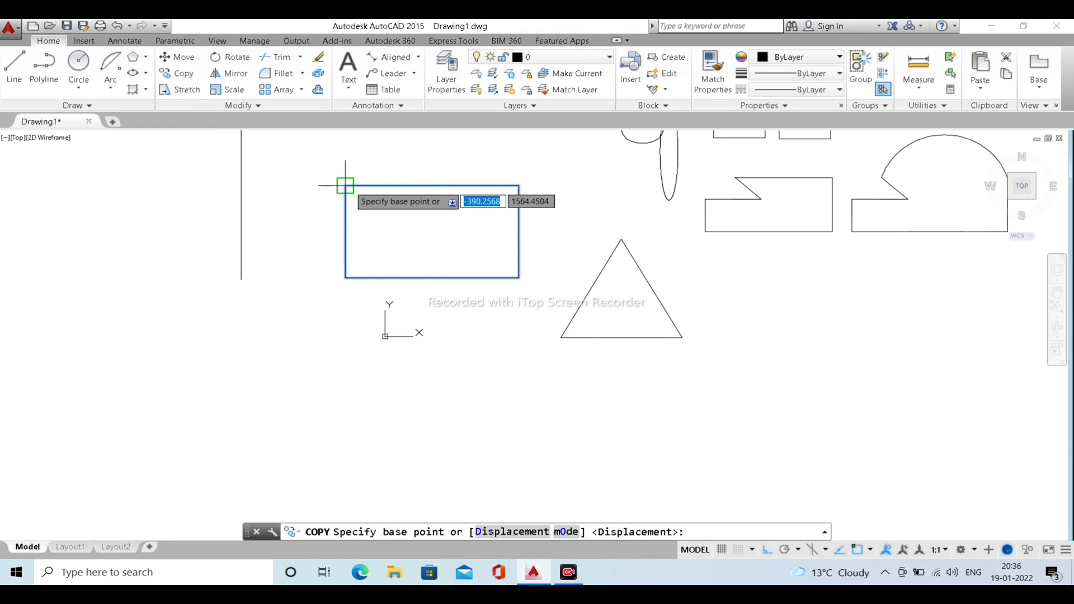
click(345, 231)
click(345, 381)
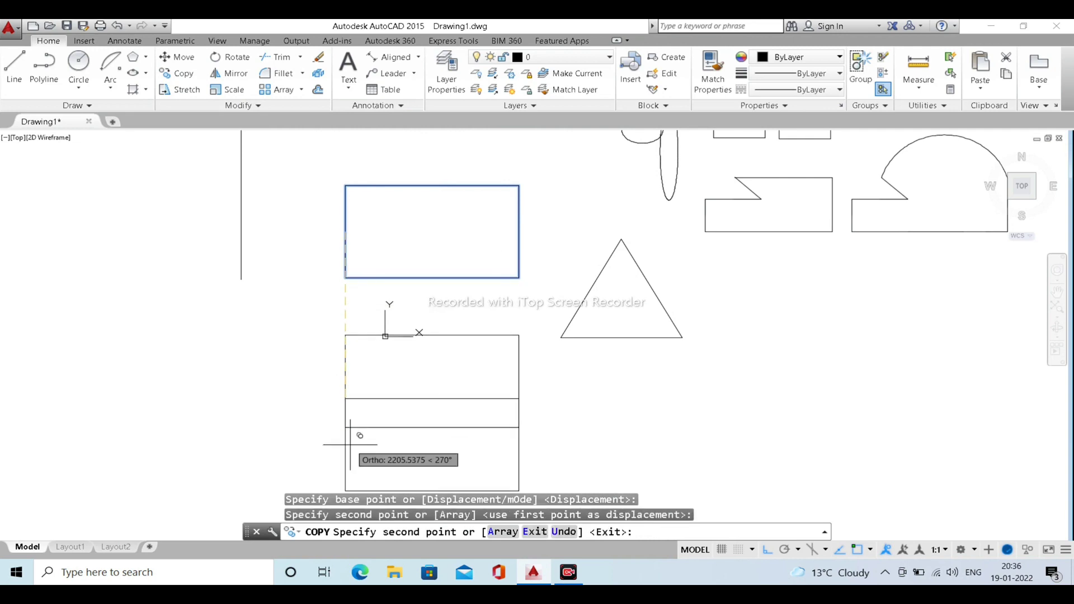
key(Escape)
Copy the lower rectangle horizontally to the right, placing five overlapping copies in a row from a base point inside it
middle_drag(444, 380, 445, 319)
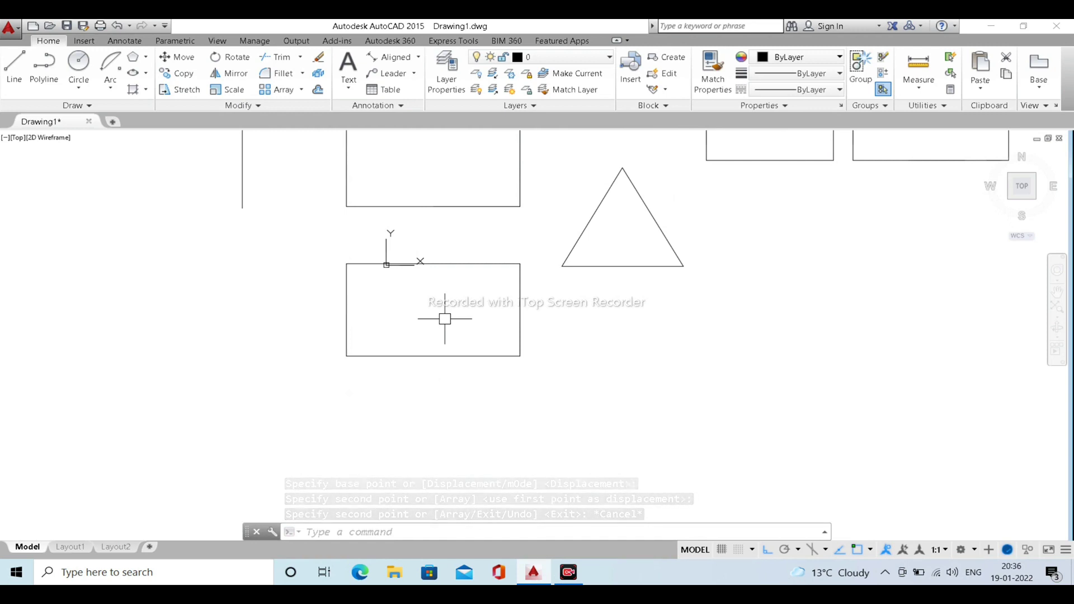
click(630, 324)
click(407, 300)
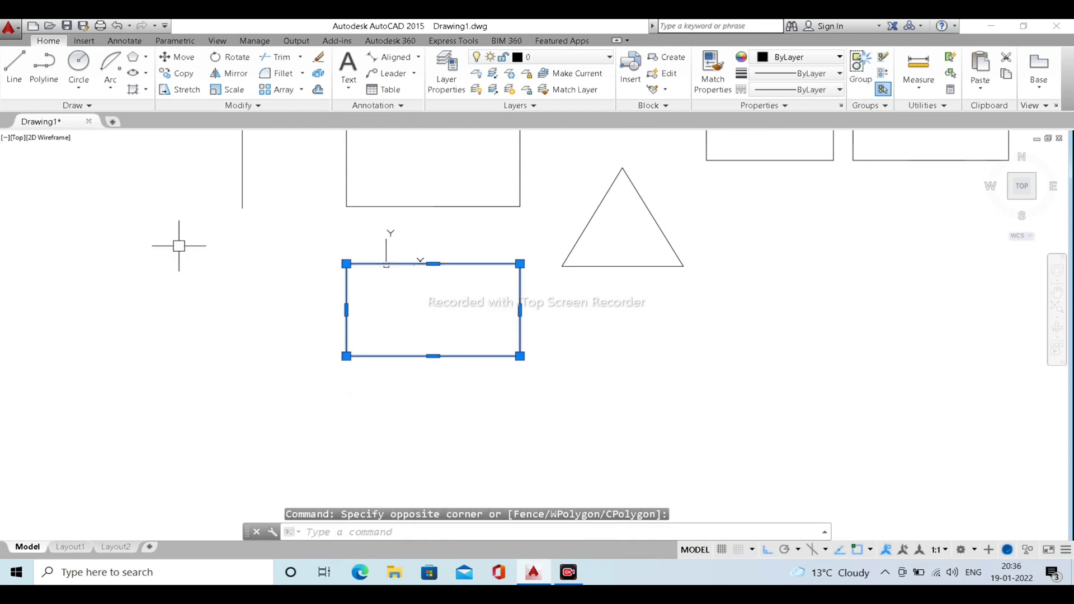
click(178, 73)
click(384, 305)
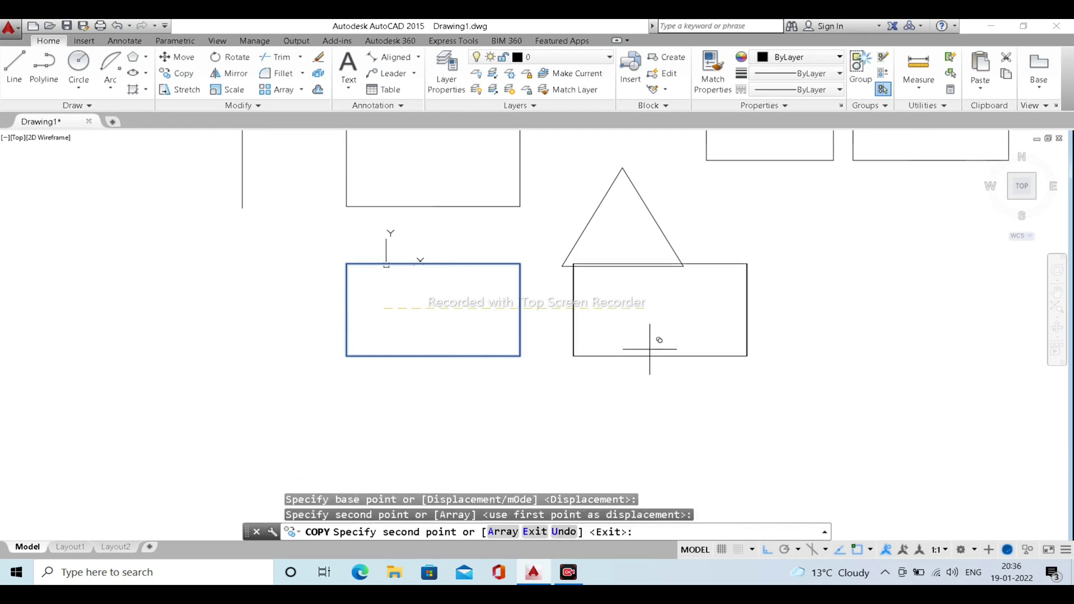
click(826, 325)
click(911, 330)
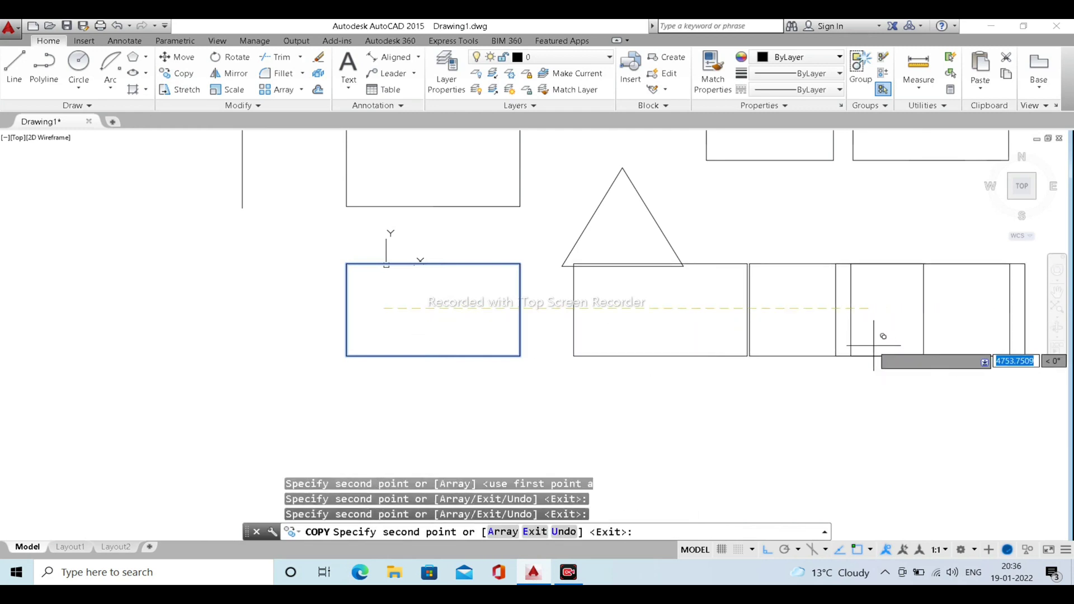
click(649, 351)
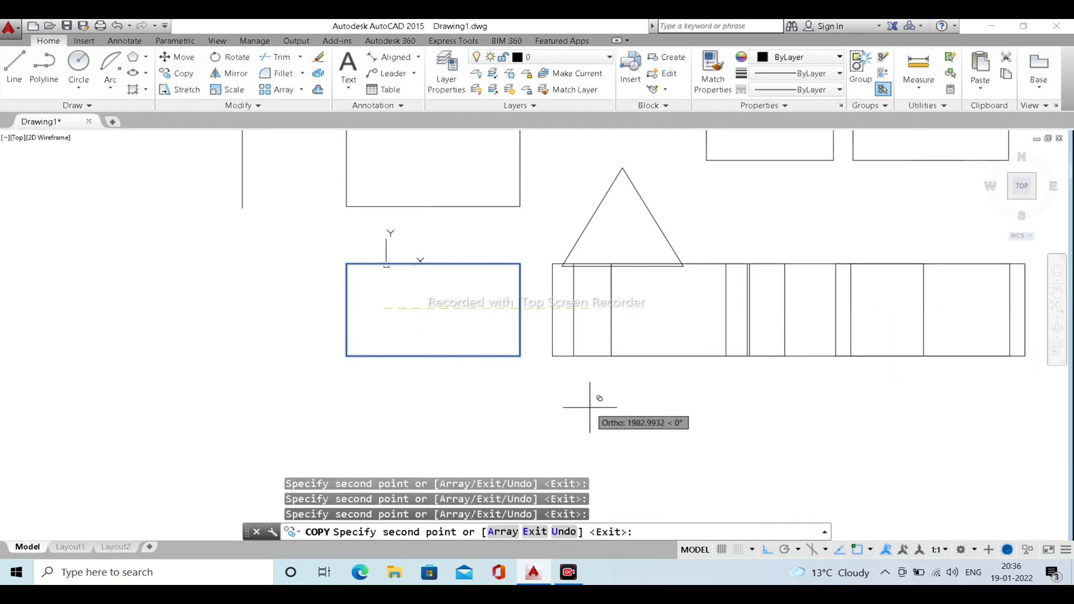
key(Escape)
Erase all five overlapping rectangle copies to the right of the lower rectangle
middle_drag(858, 365, 708, 367)
click(955, 384)
click(406, 309)
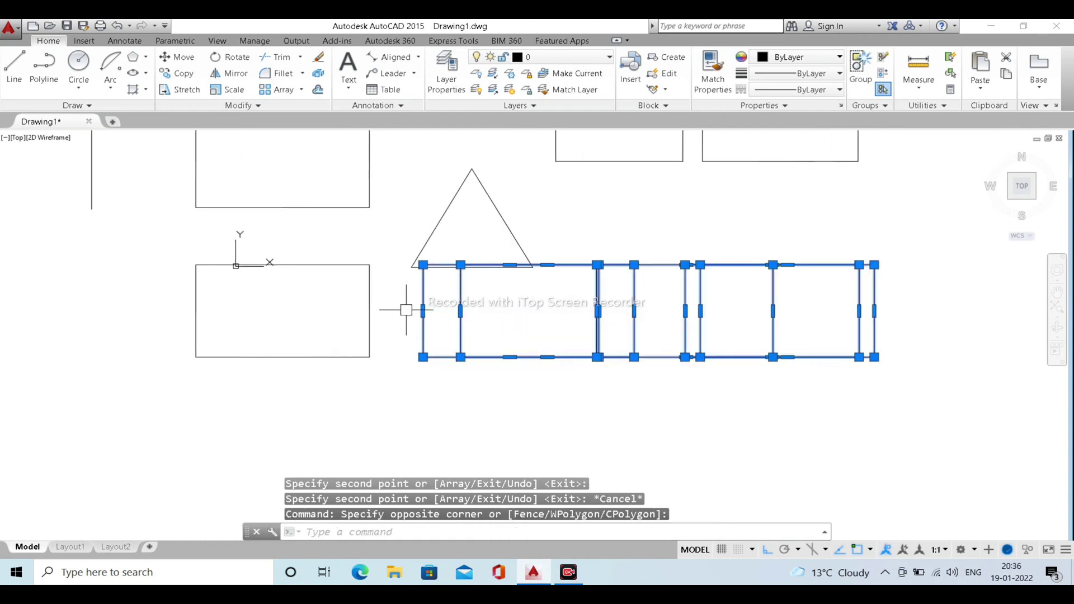
key(Delete)
Copy the lower rectangle 500 units to the left, using its upper-right corner as base point
middle_drag(371, 318, 490, 361)
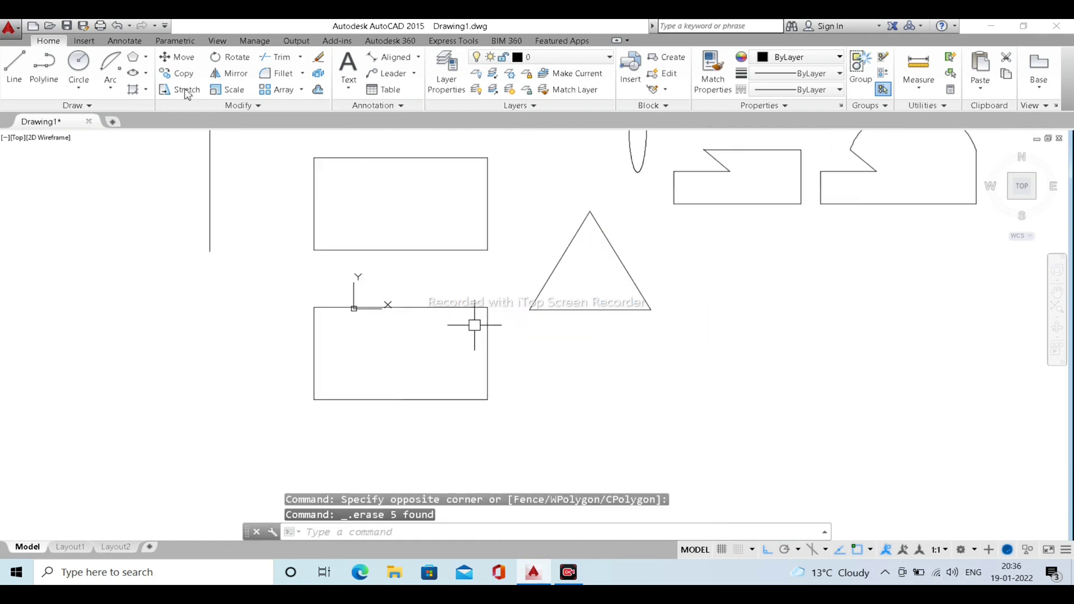
middle_drag(302, 338, 440, 310)
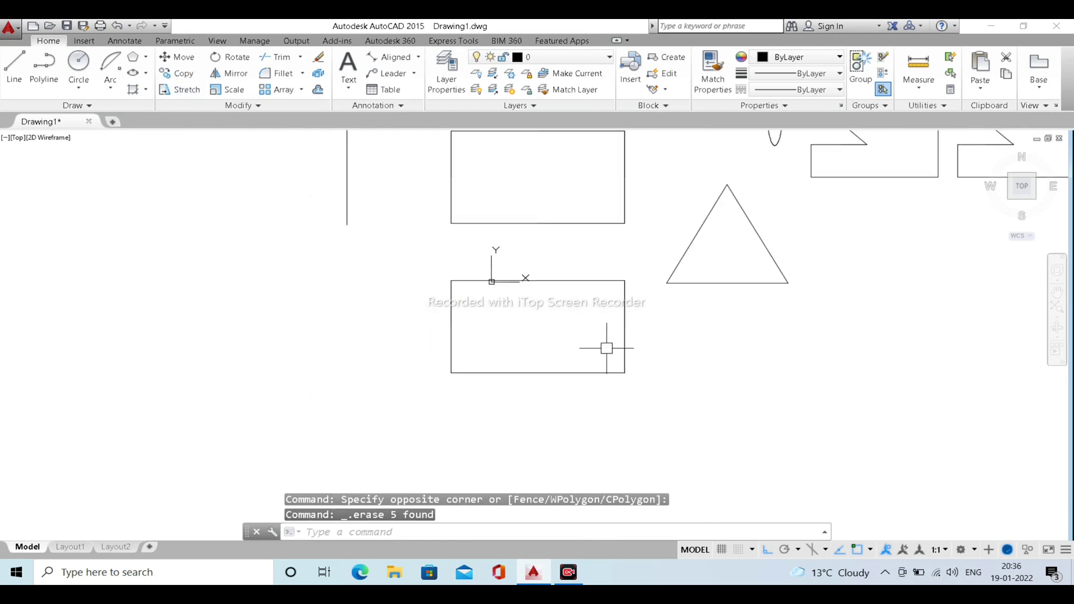
click(652, 353)
click(495, 291)
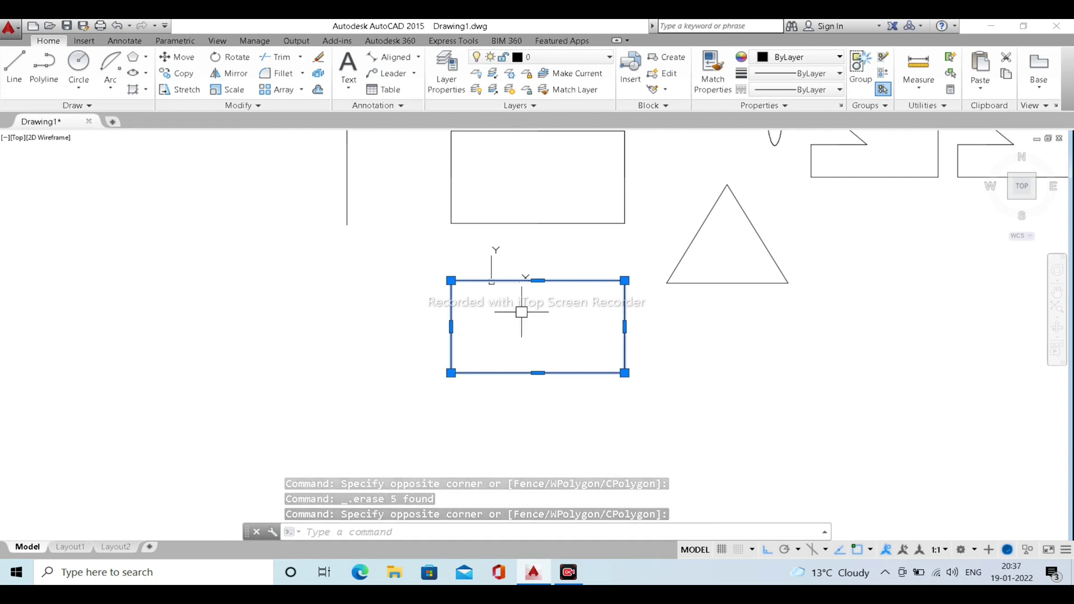
text(CO)
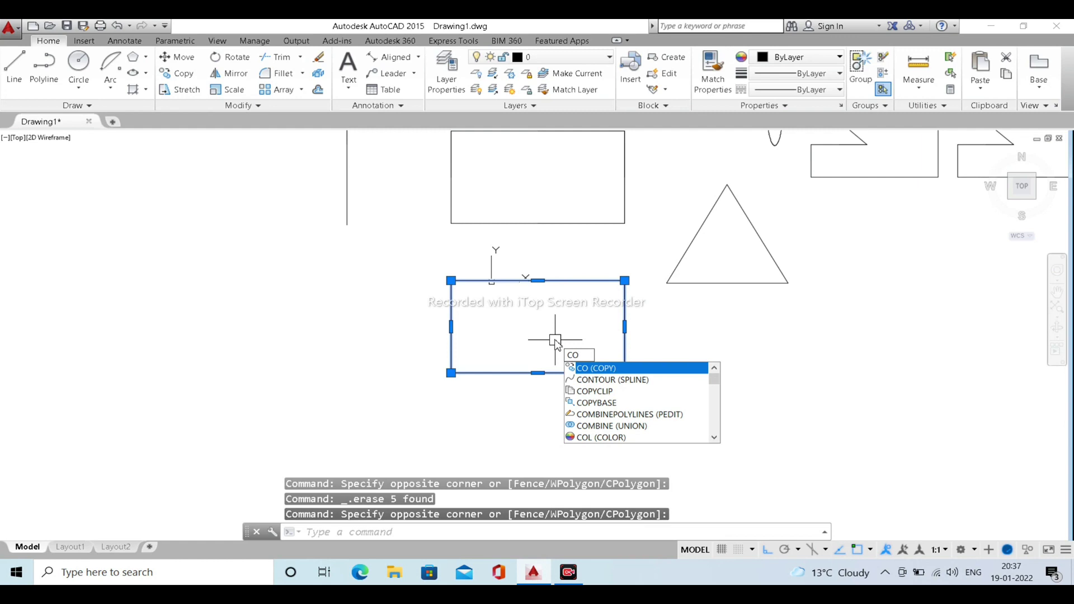
key(Return)
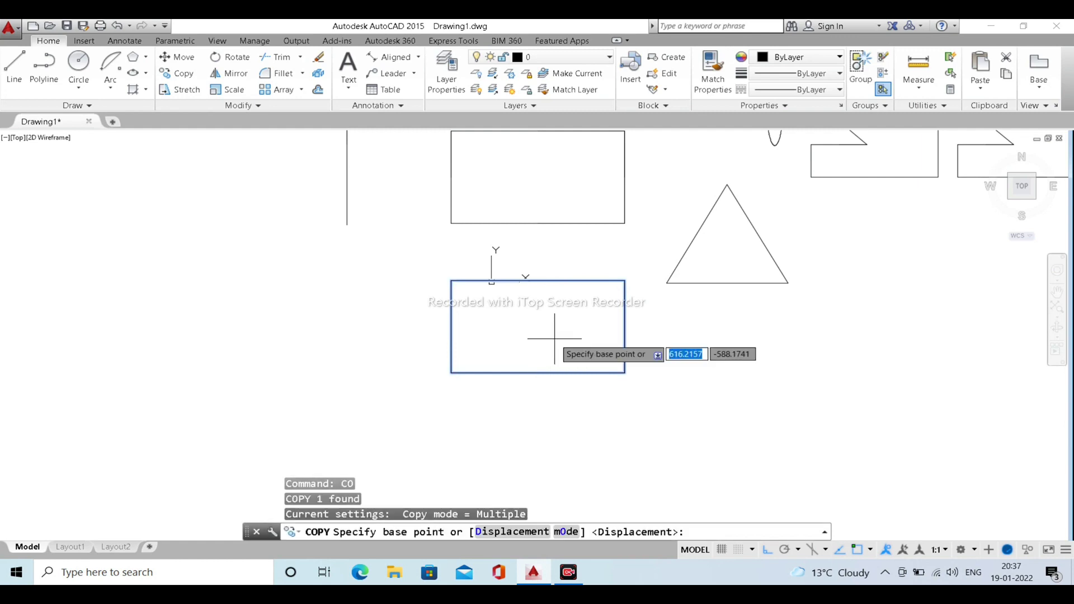
click(625, 280)
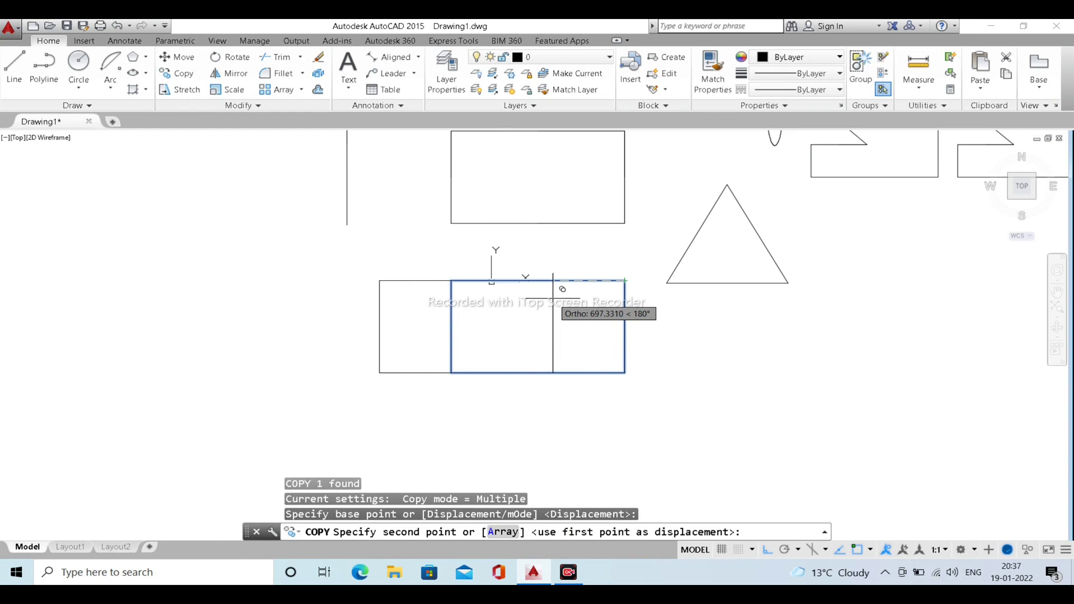
text(500)
key(Return)
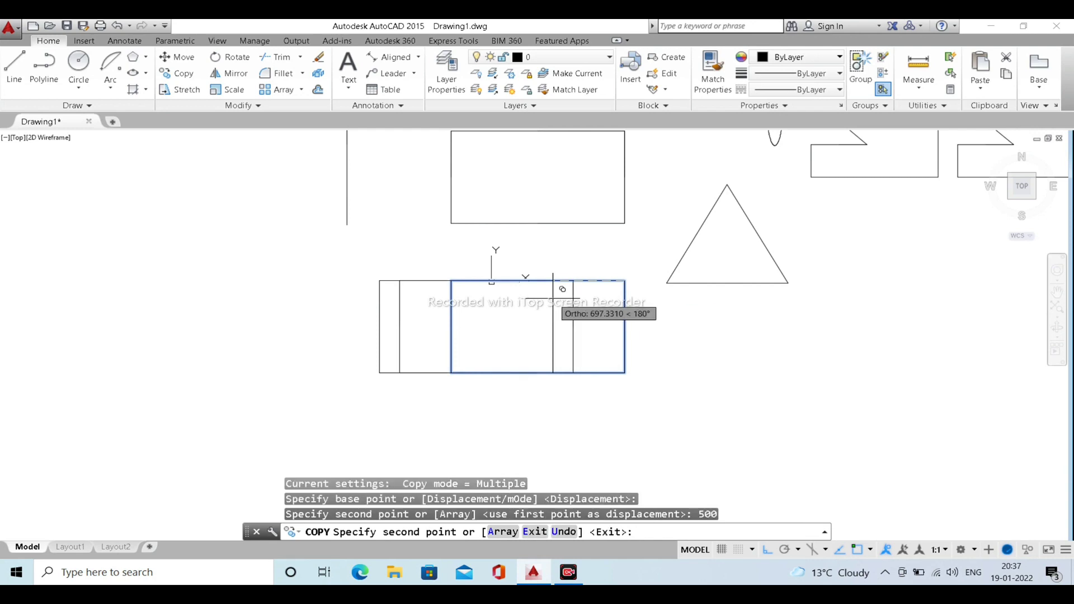
key(Escape)
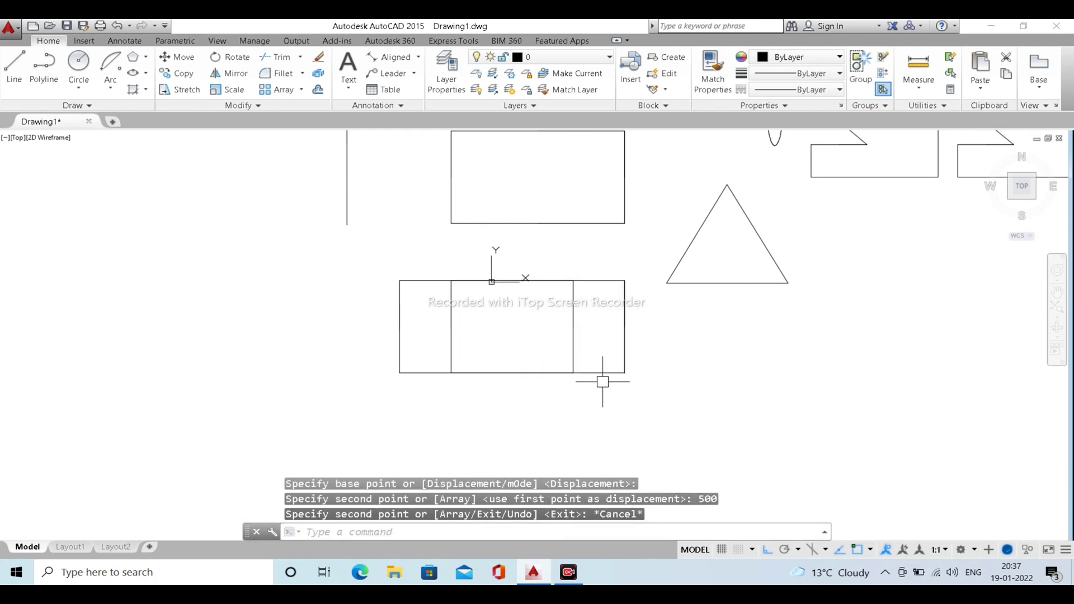
Add a linear dimension between the upper-right corners of the copied rectangle and the lower rectangle to check their horizontal offset
text(dli)
key(Return)
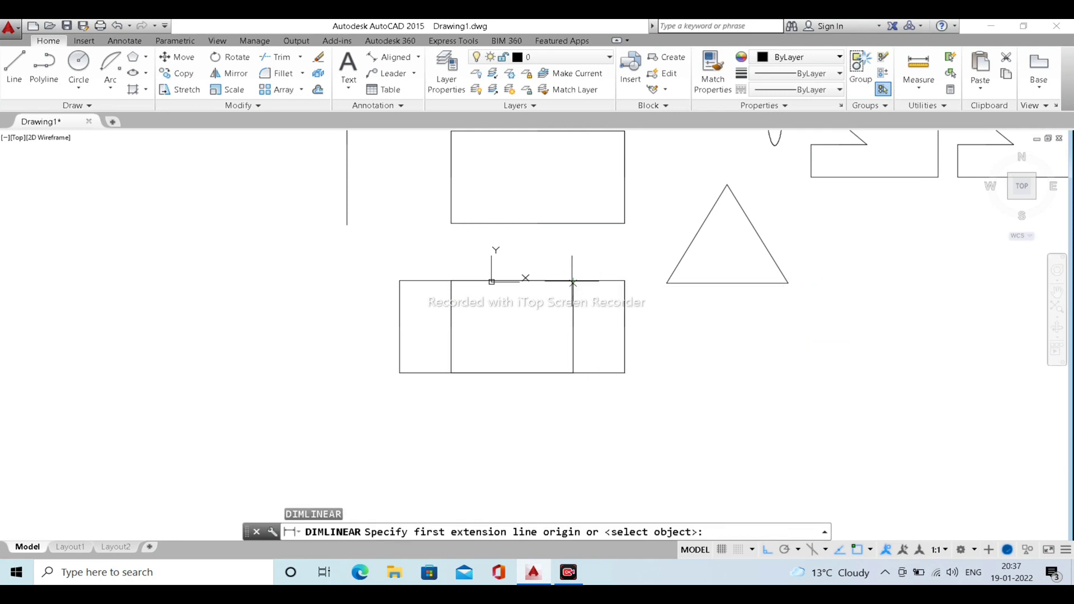
click(573, 280)
click(624, 280)
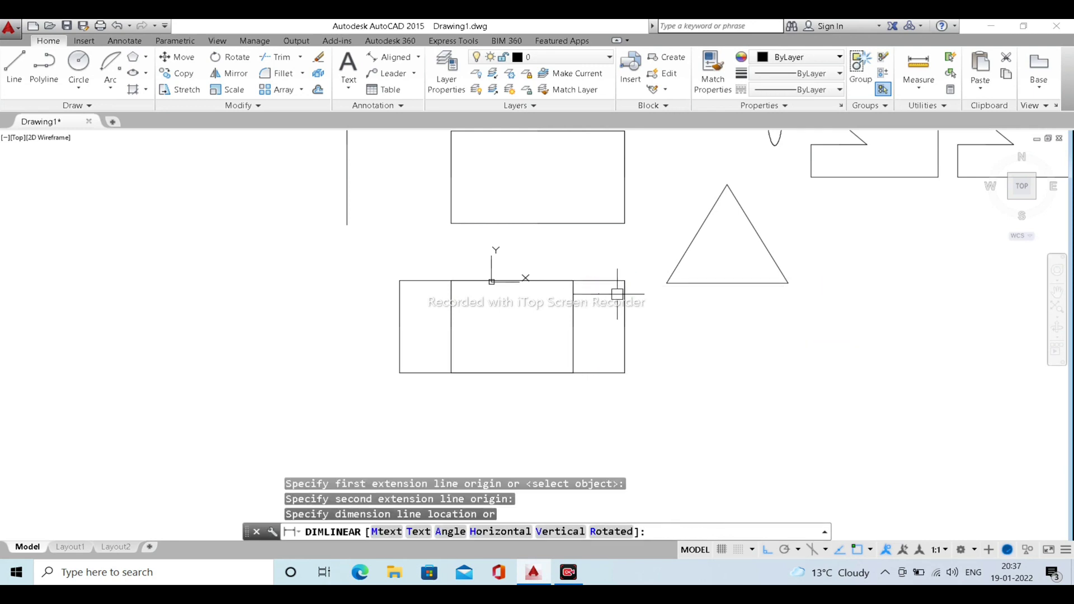
click(615, 293)
scroll(610, 296, up, 6)
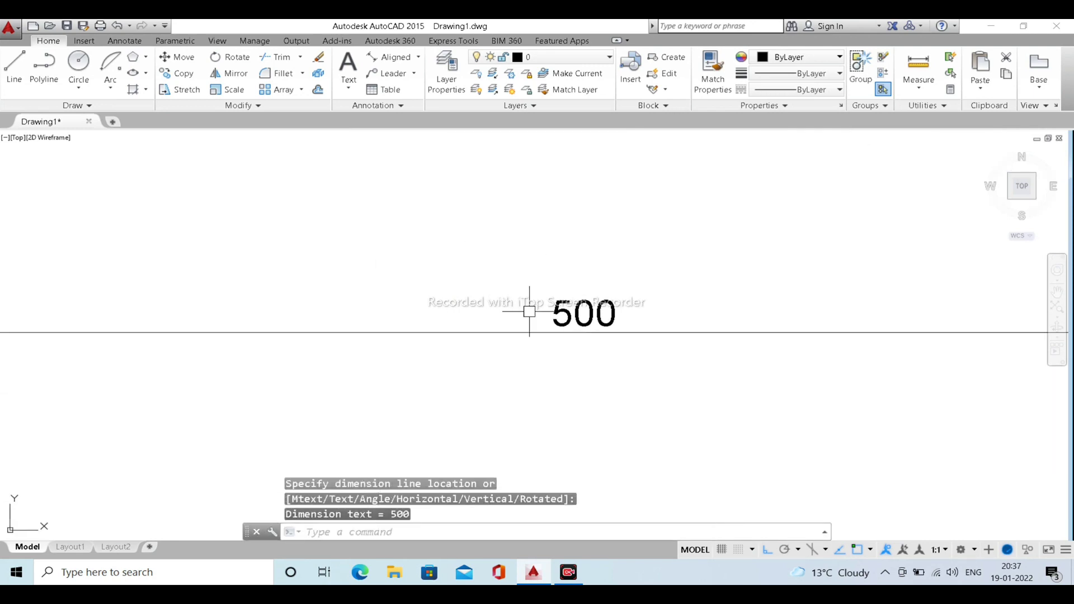
Erase the check dimension between the two overlapping lower rectangles
click(715, 452)
click(470, 230)
key(Delete)
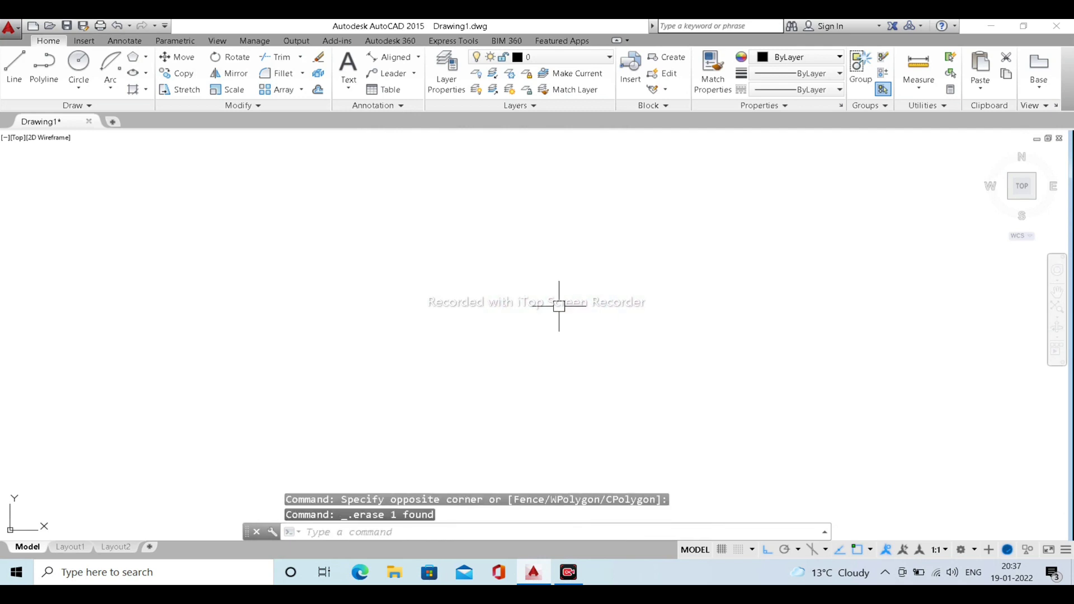
scroll(558, 306, down, 7)
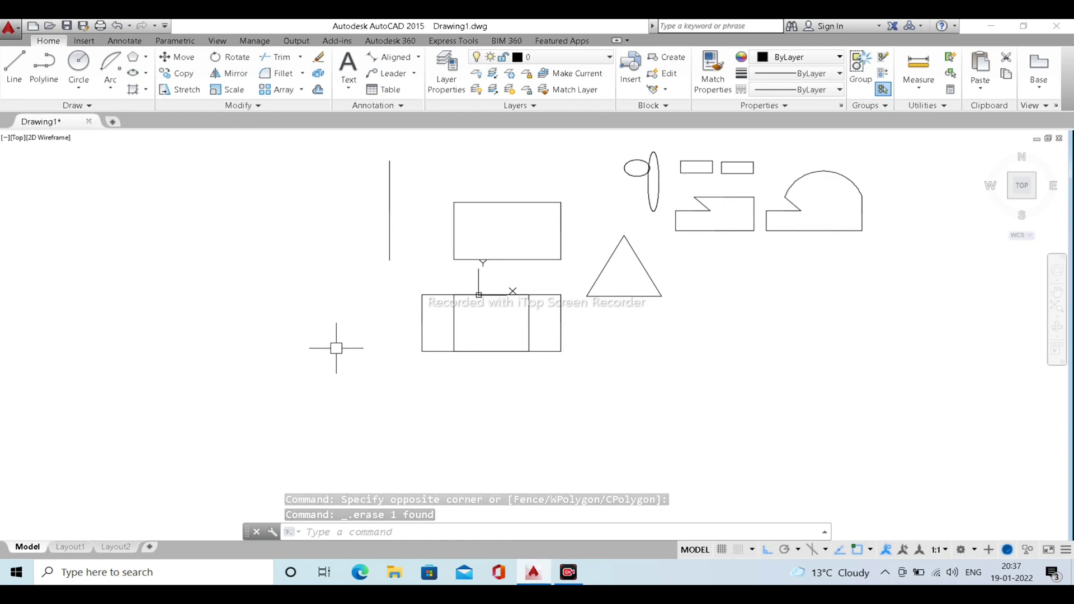
Stretch the upper rectangle's left side freely to the left, using that side's midpoint as base point and stopping short of the vertical line
middle_drag(336, 336, 382, 336)
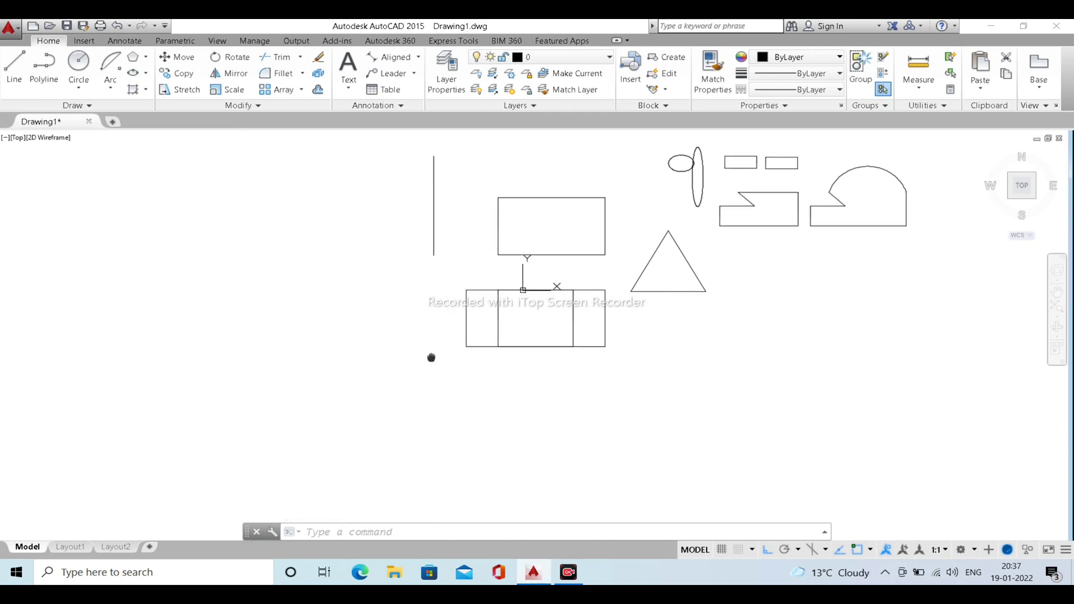
scroll(509, 229, up, 4)
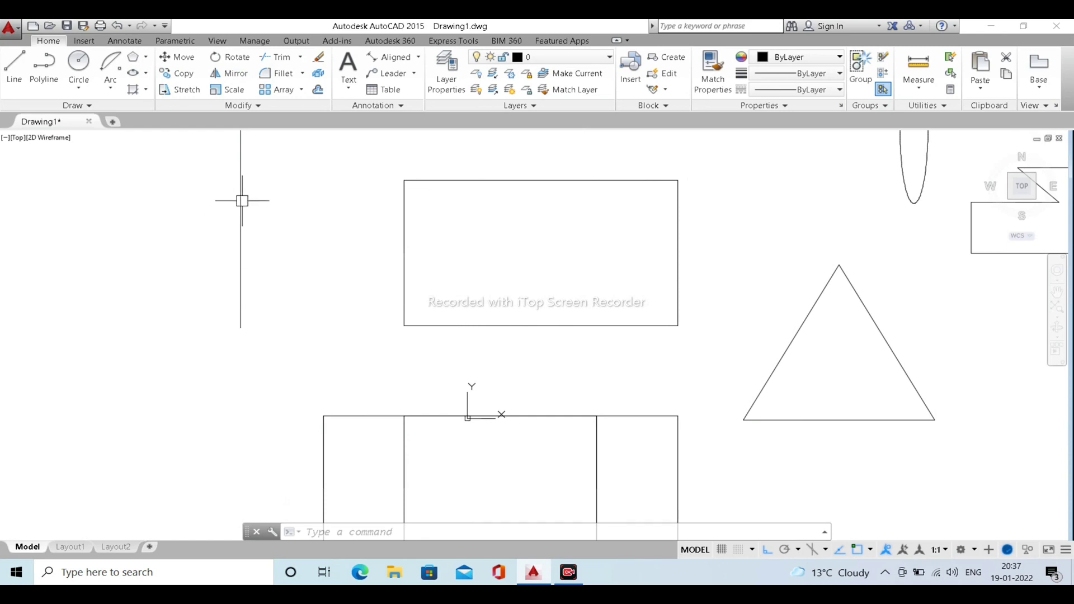
click(180, 89)
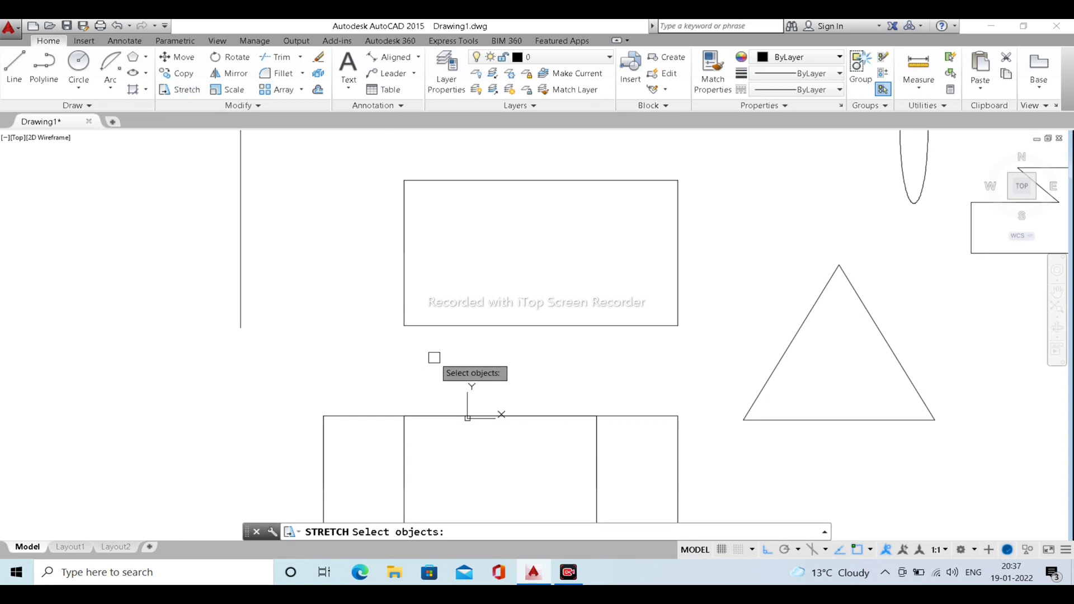
click(709, 354)
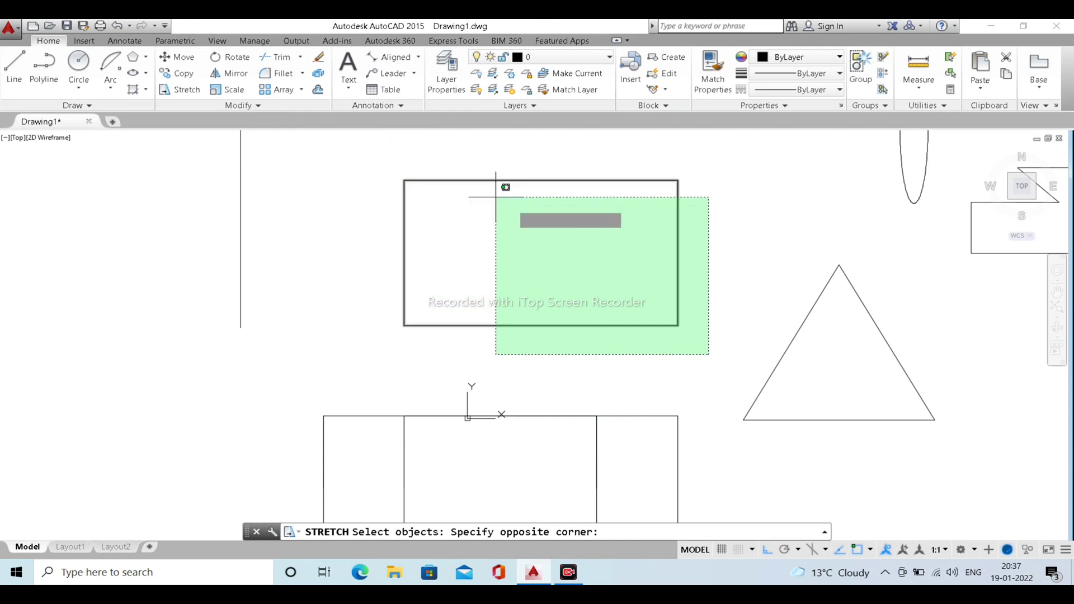
key(Escape)
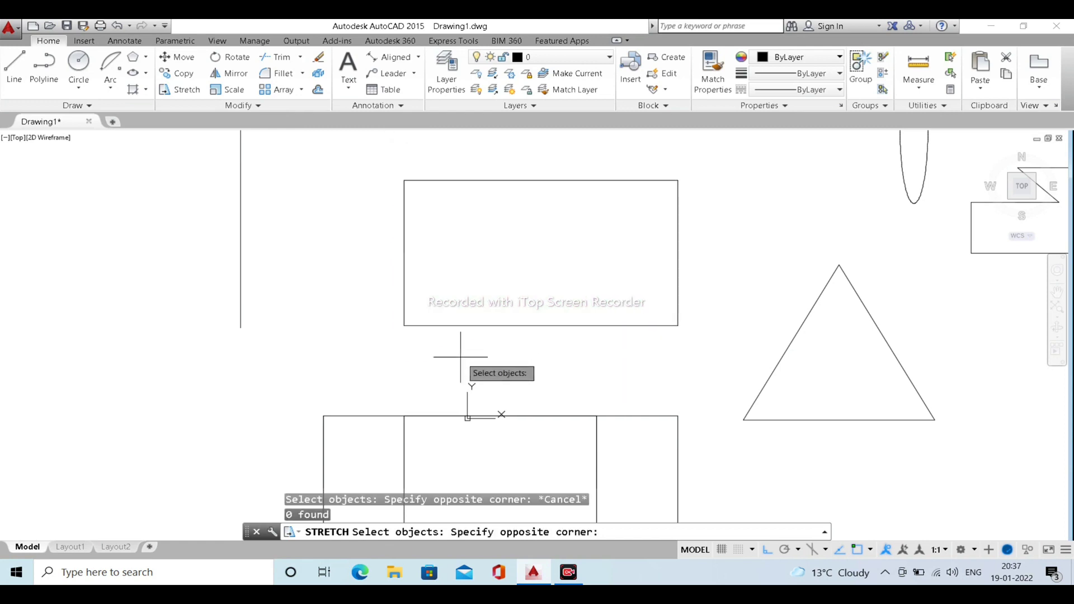
click(462, 360)
click(361, 152)
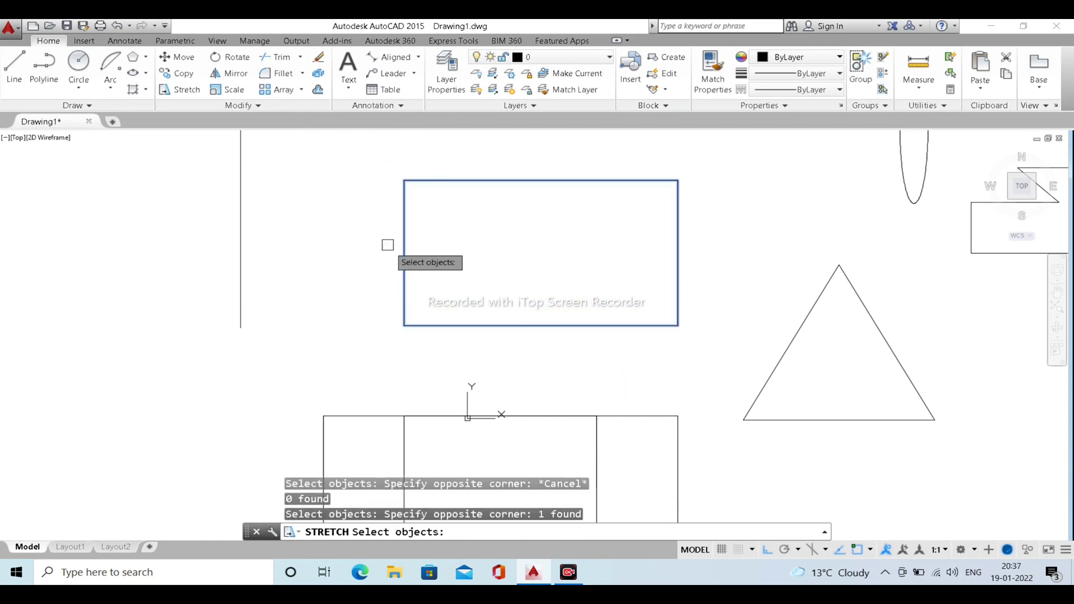
key(Return)
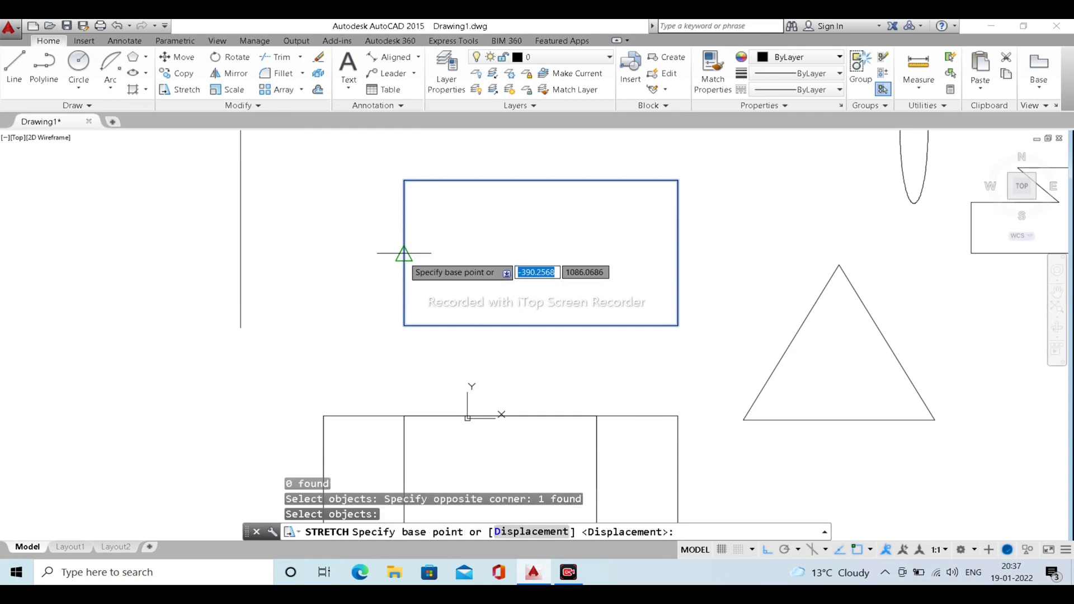
click(403, 252)
click(295, 249)
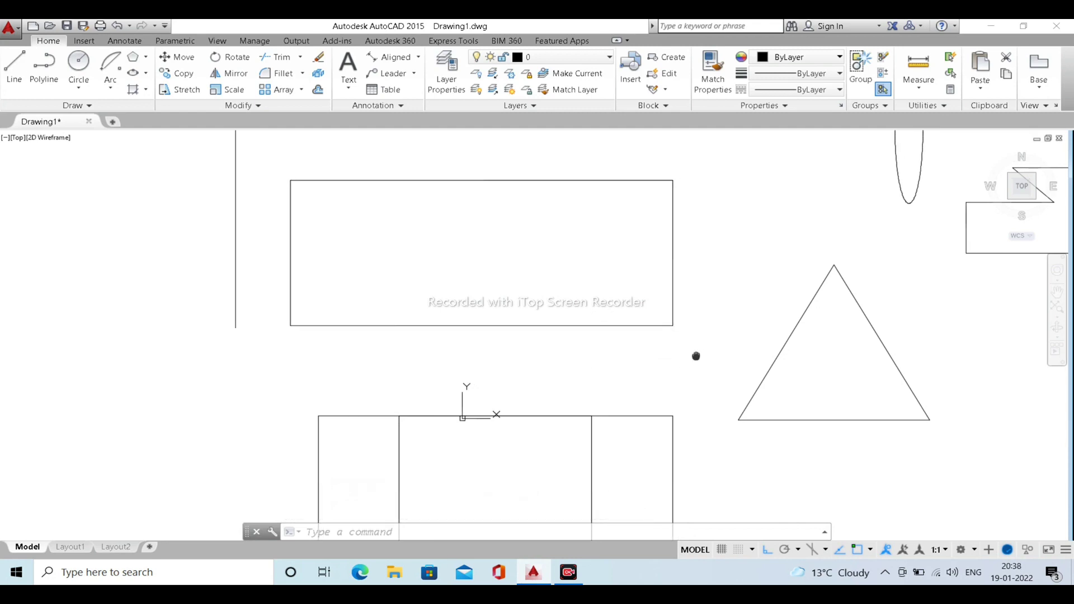
Stretch the upper rectangle's right side 500 units to the right, using that side's midpoint as base point
middle_drag(695, 355, 607, 357)
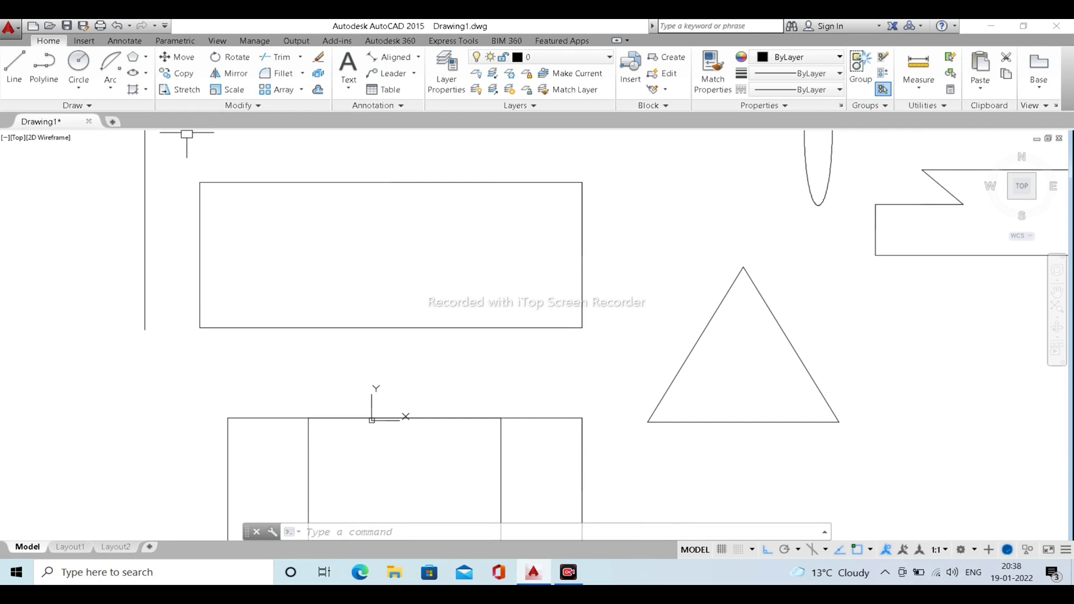
click(185, 89)
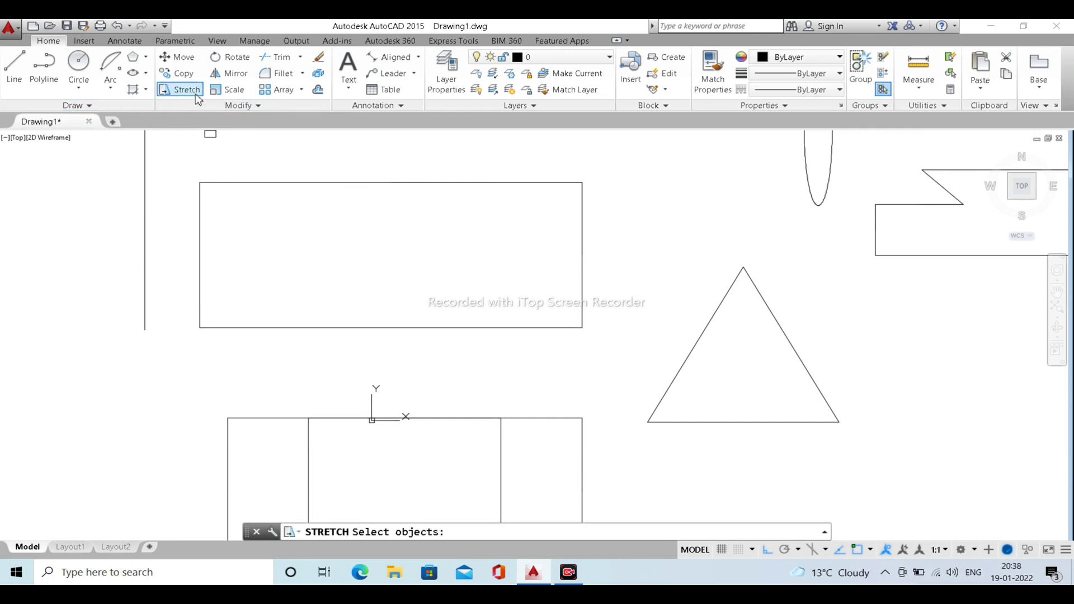
click(611, 362)
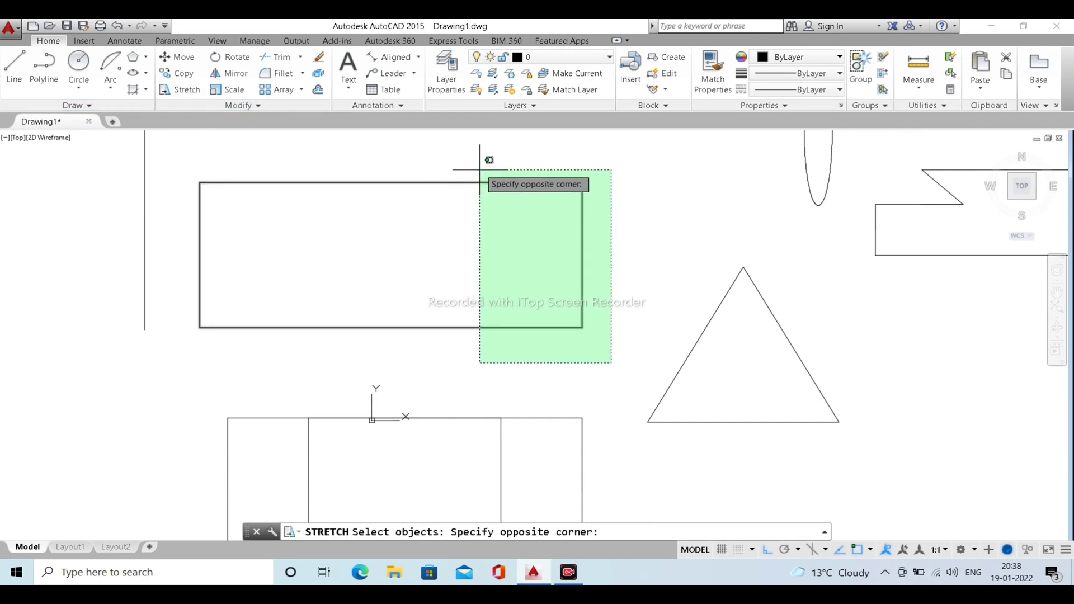
click(483, 160)
key(Return)
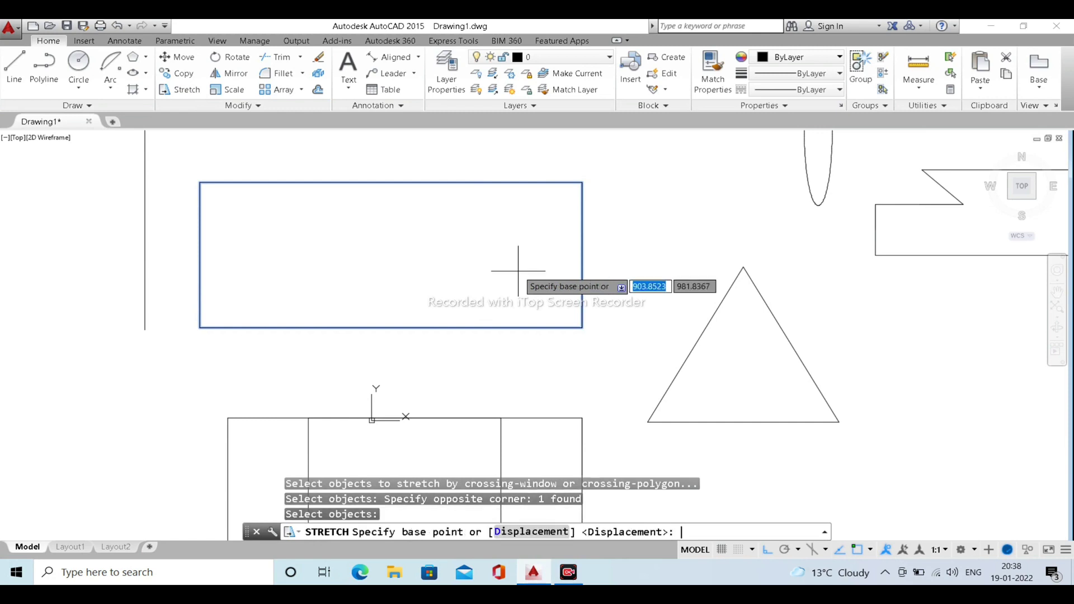
click(581, 256)
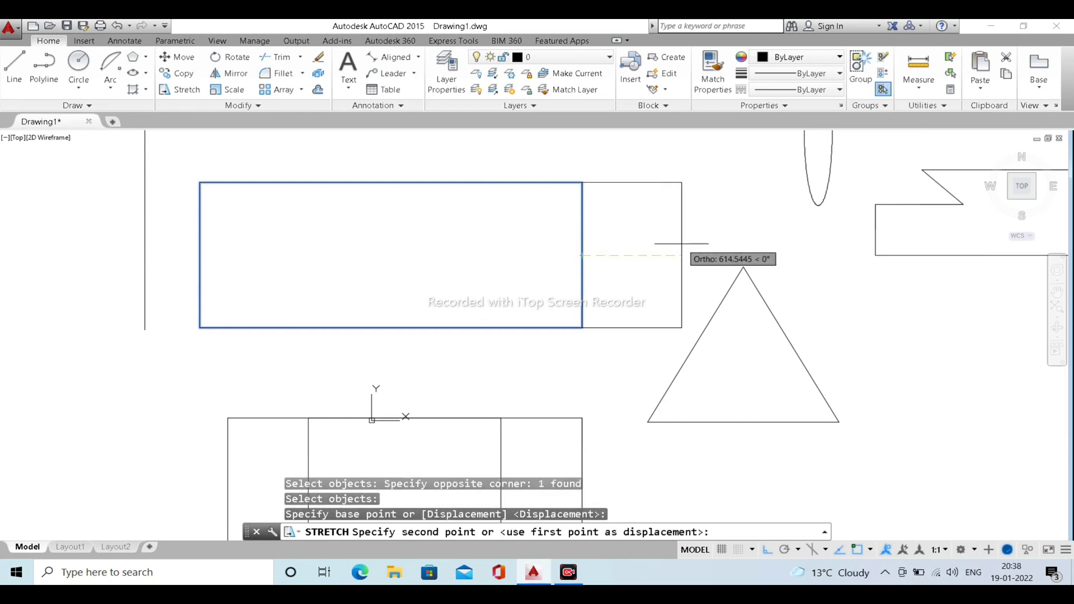
text(500)
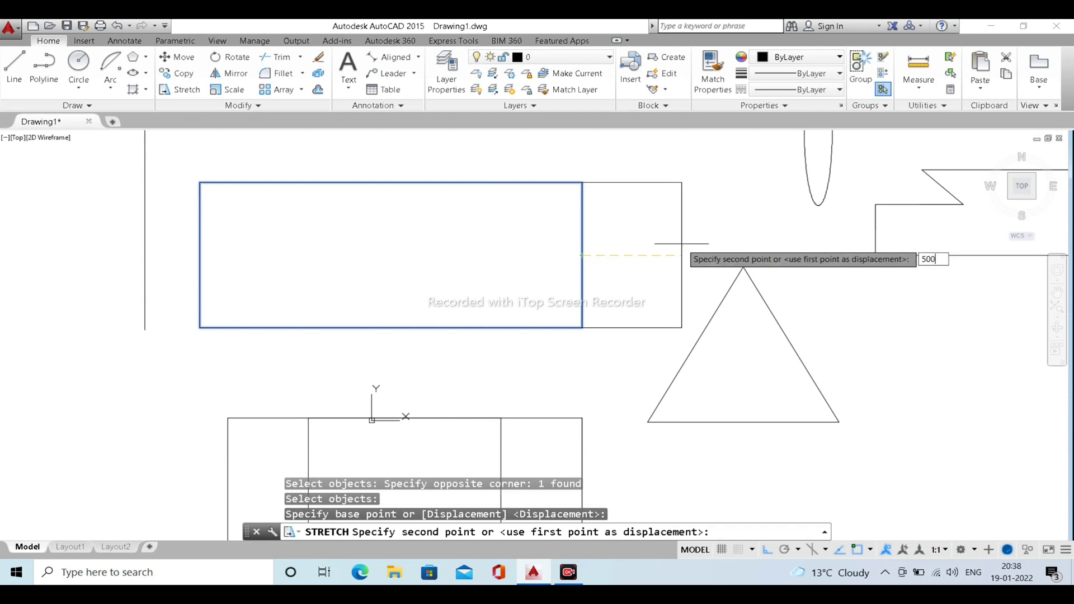
key(Return)
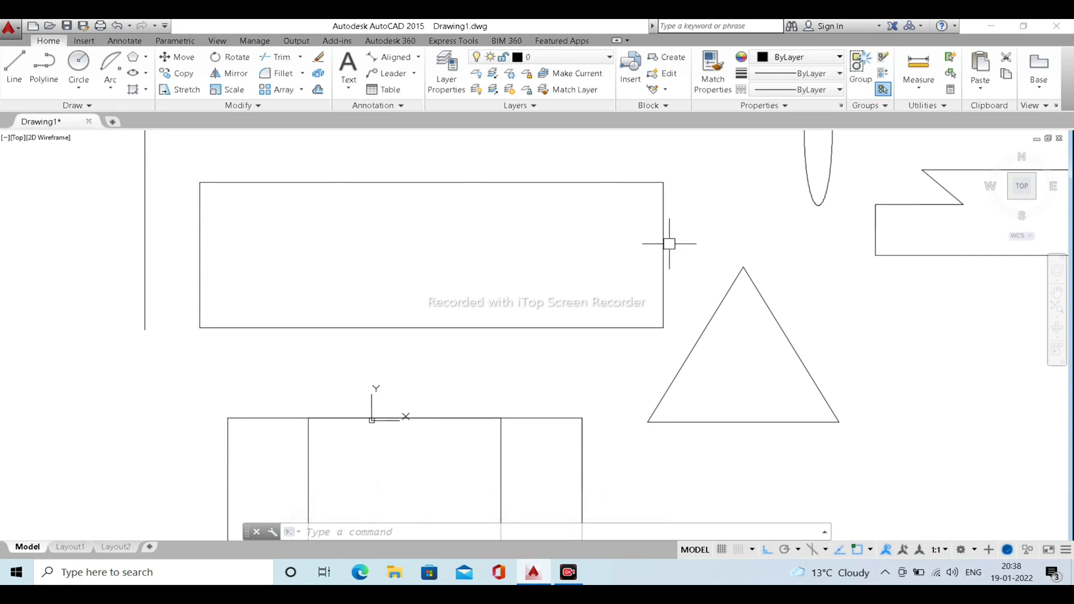
Stretch the upper rectangle's left side past the vertical line, using a free base point inside the rectangle
middle_drag(211, 258, 286, 261)
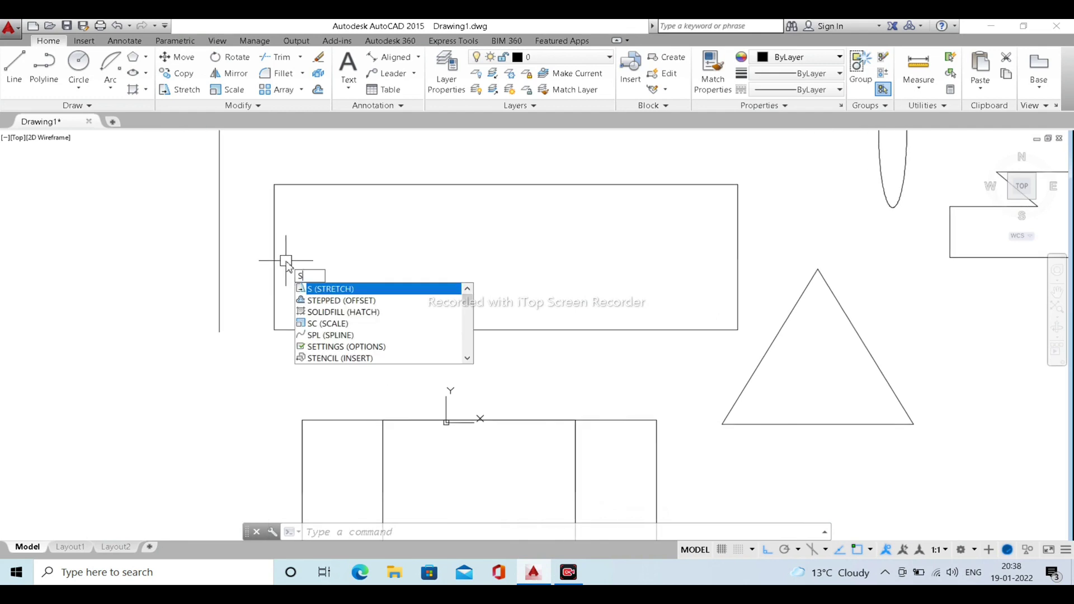
key(Return)
click(296, 363)
click(251, 154)
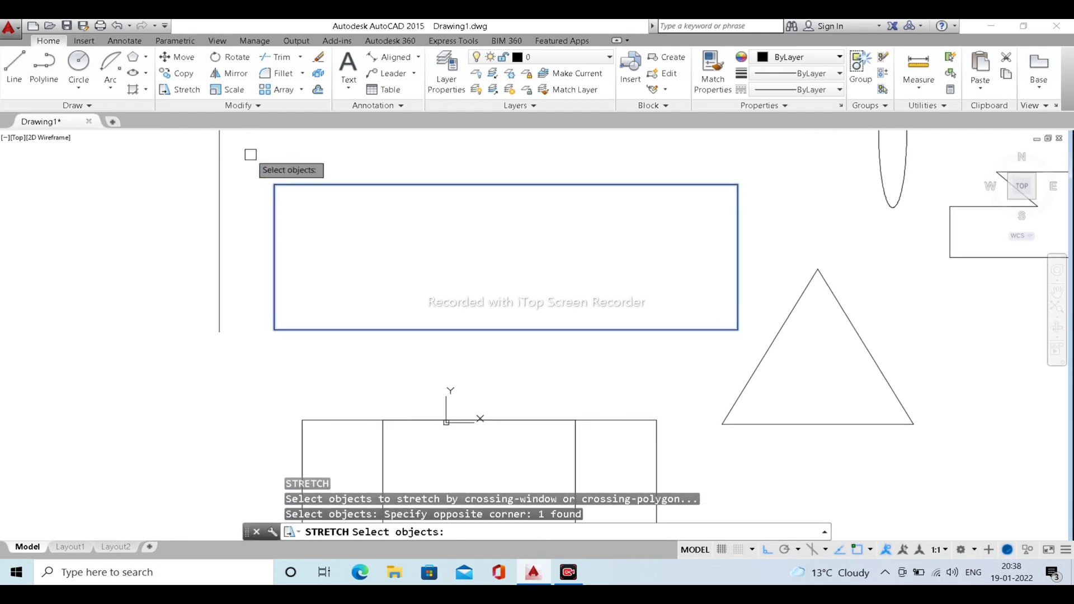
key(Return)
click(429, 263)
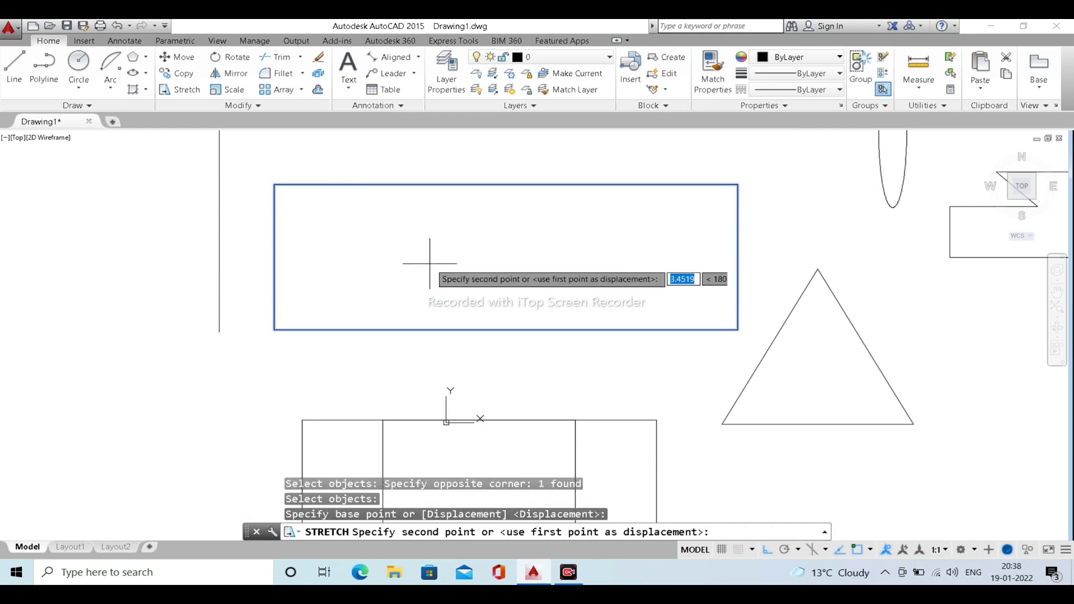
click(335, 247)
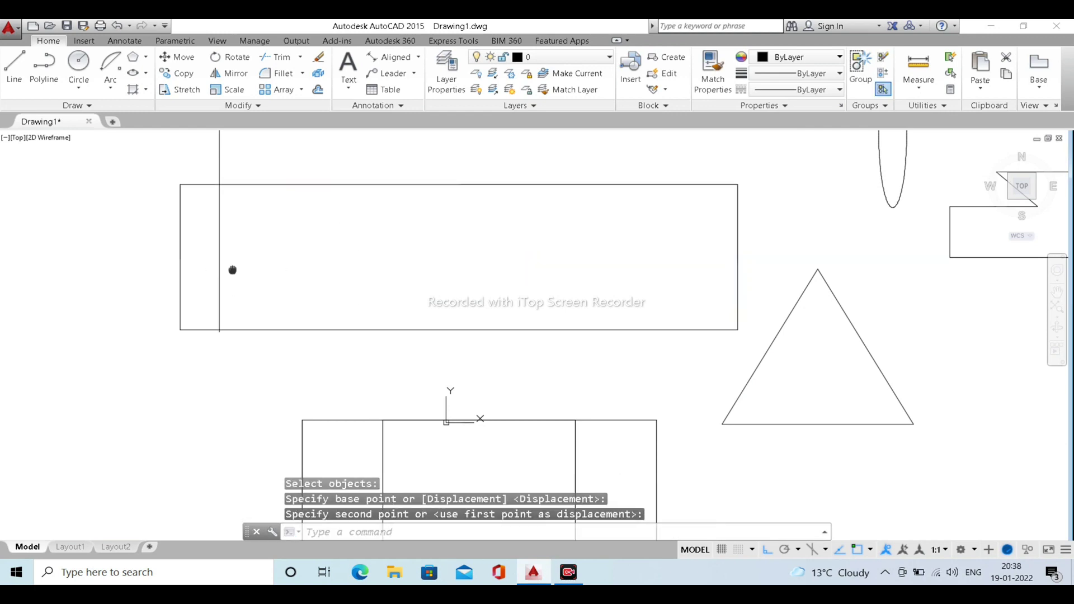
Stretch the upper rectangle's left side another 500 units to the left, using that side's midpoint as base point
middle_drag(233, 270, 276, 282)
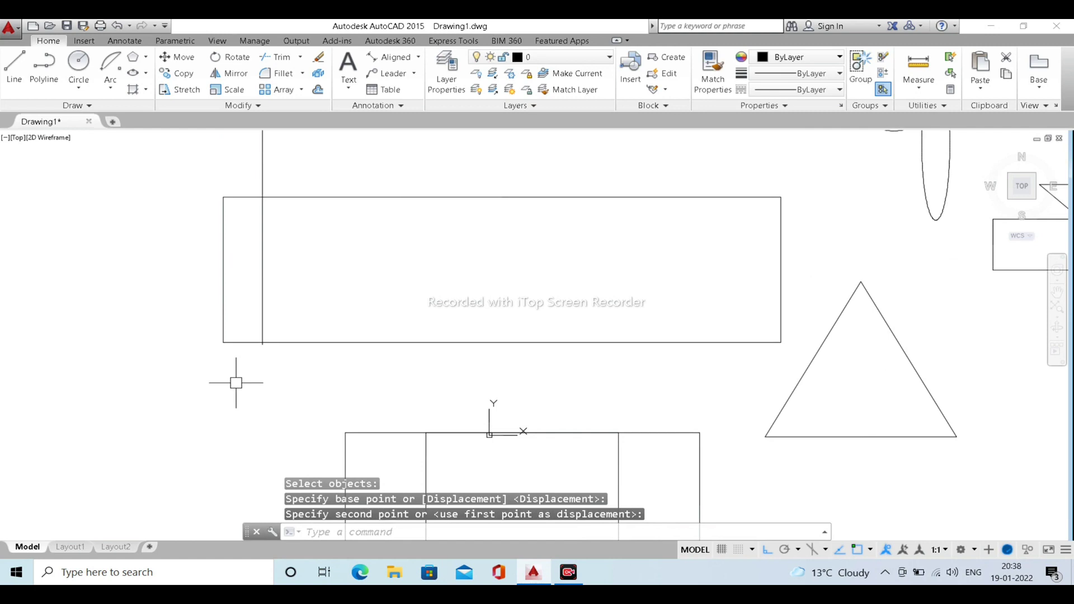
text(s)
key(Return)
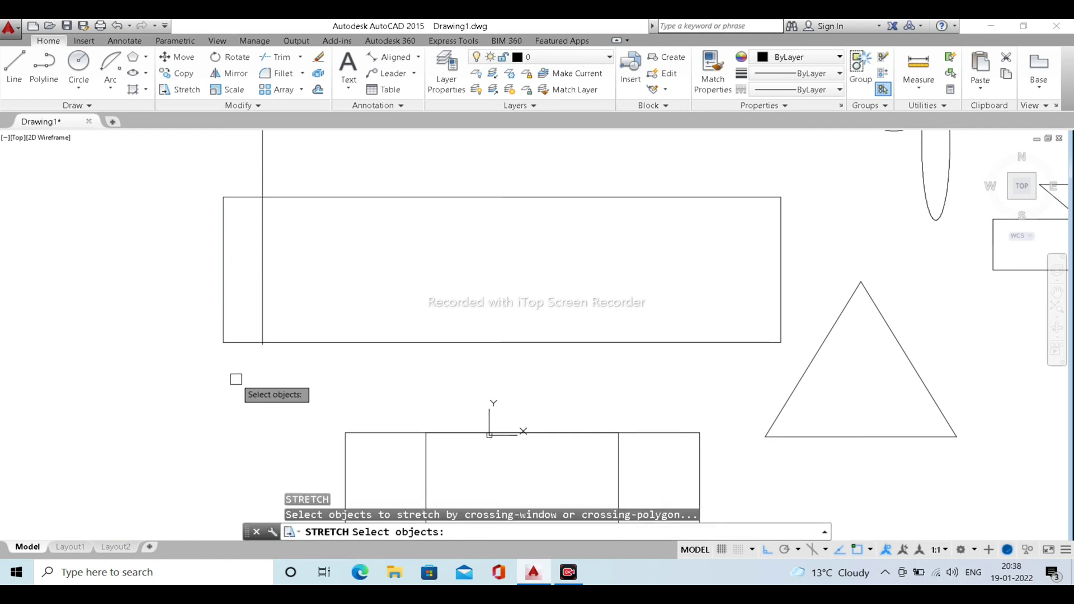
click(237, 379)
click(180, 154)
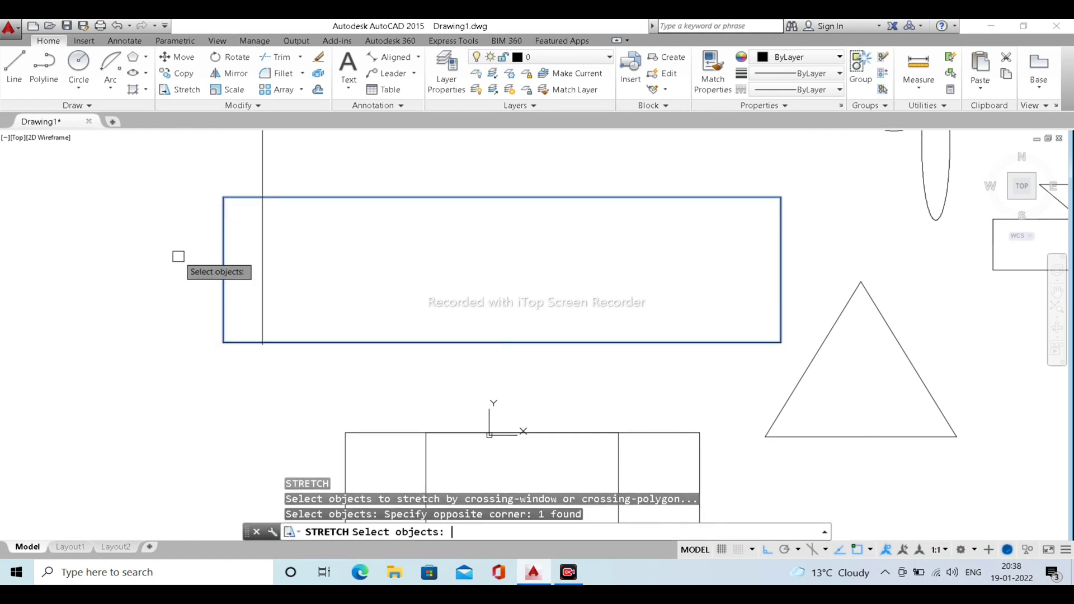
key(Return)
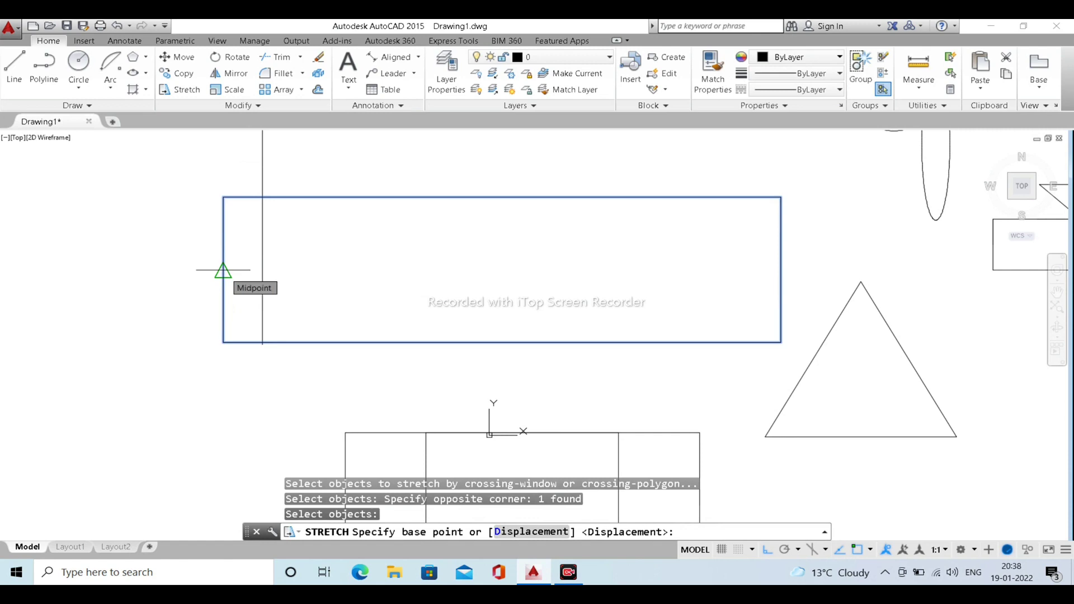
click(222, 270)
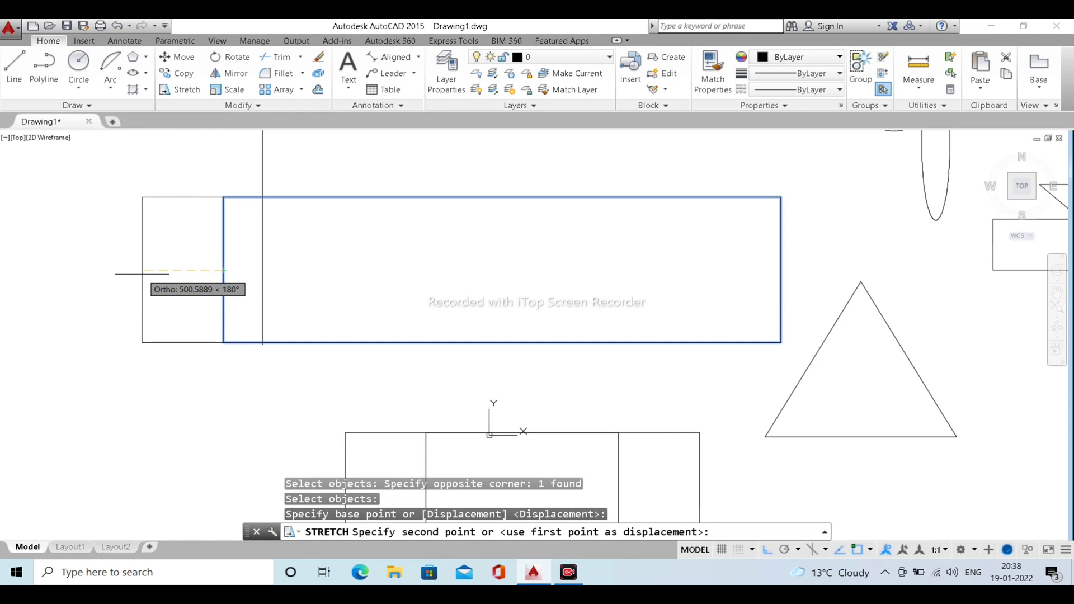
text(500)
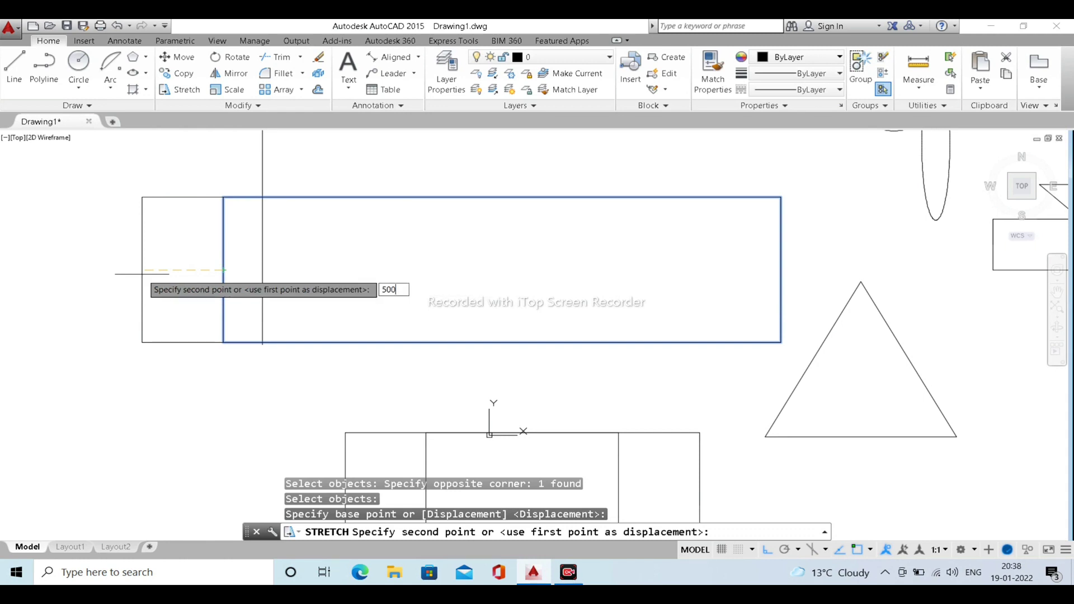
key(Return)
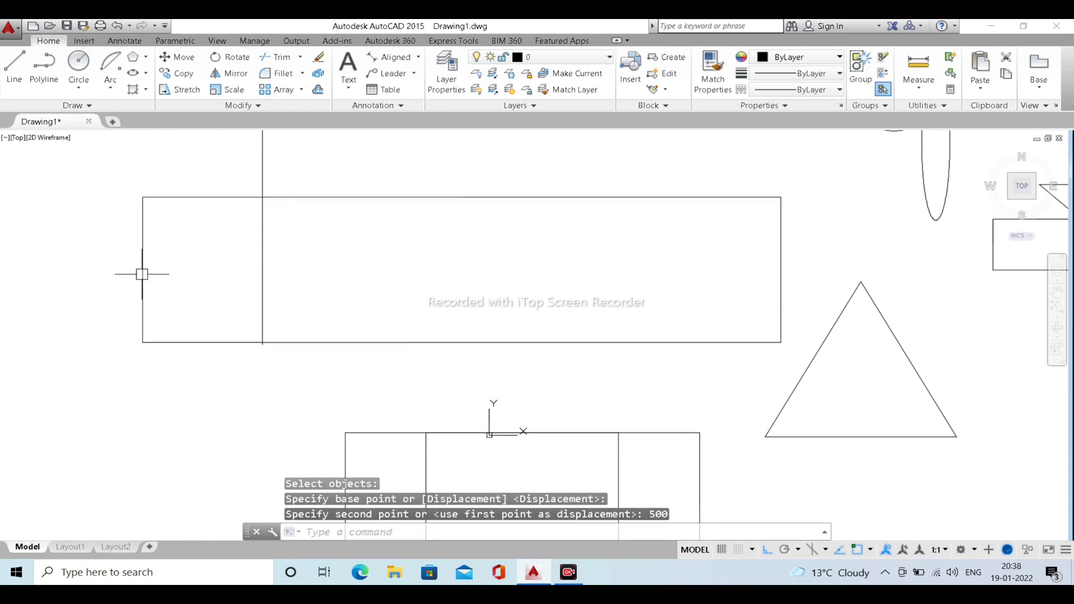
Move the triangle straight down, using a free base point in the empty area beside it
middle_drag(172, 252, 228, 256)
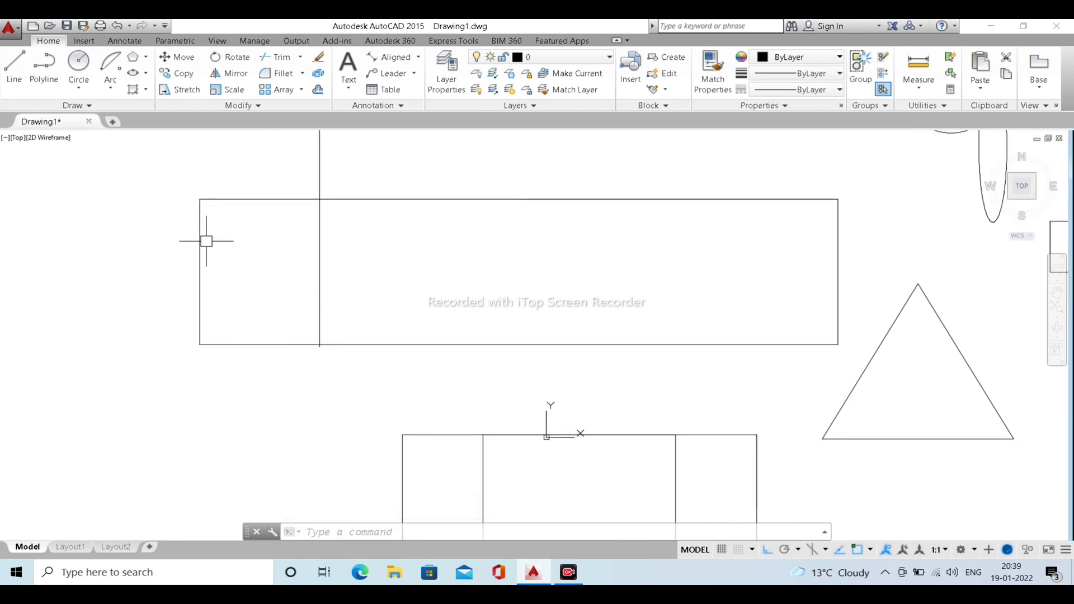
scroll(206, 242, down, 4)
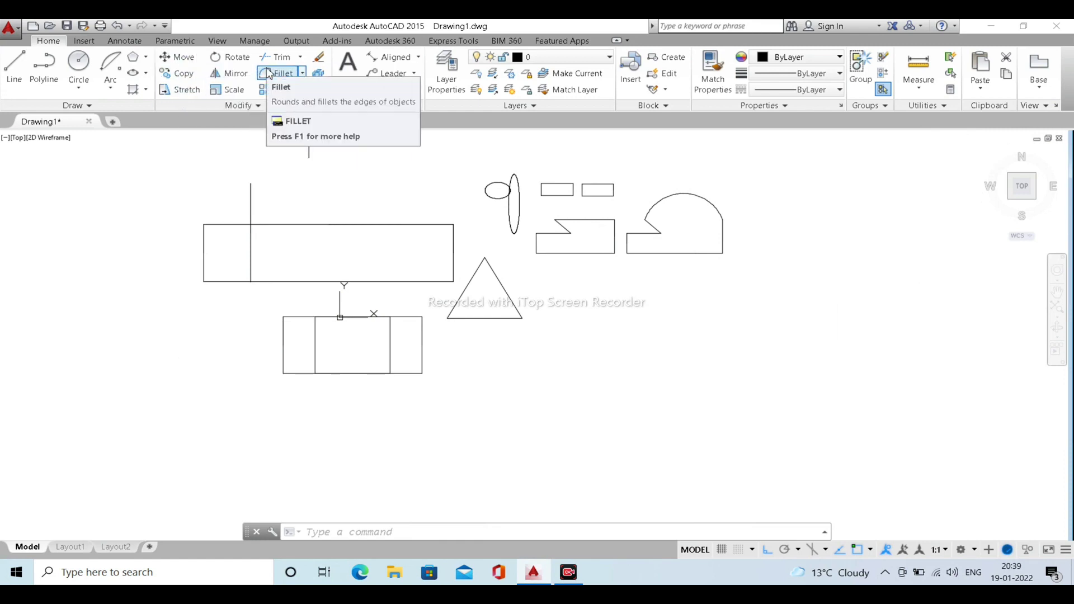
middle_drag(269, 333, 403, 340)
middle_drag(727, 341, 402, 310)
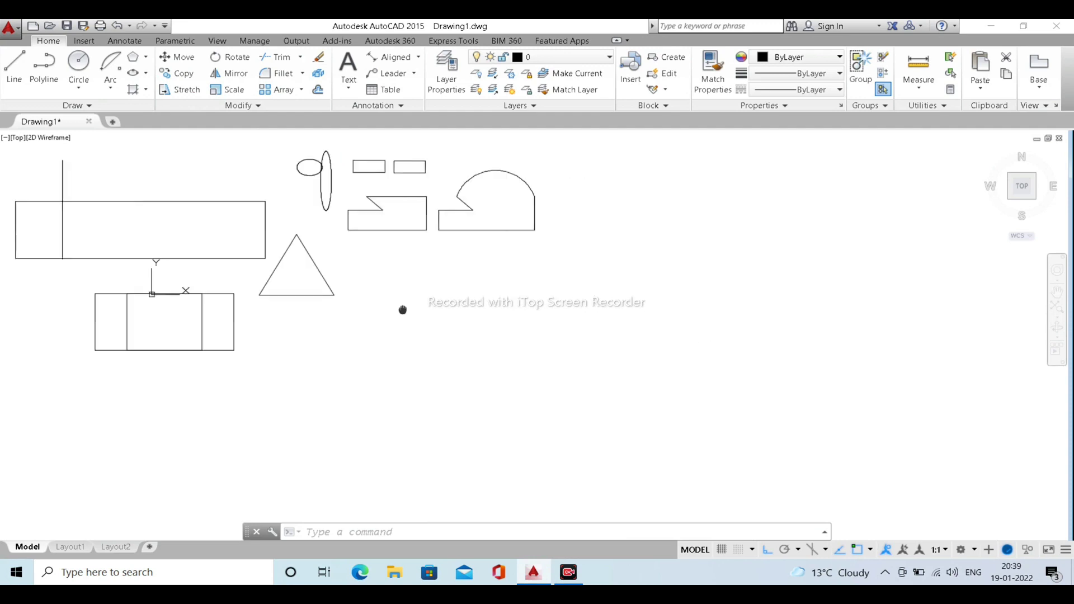
scroll(335, 274, up, 4)
click(386, 371)
click(317, 303)
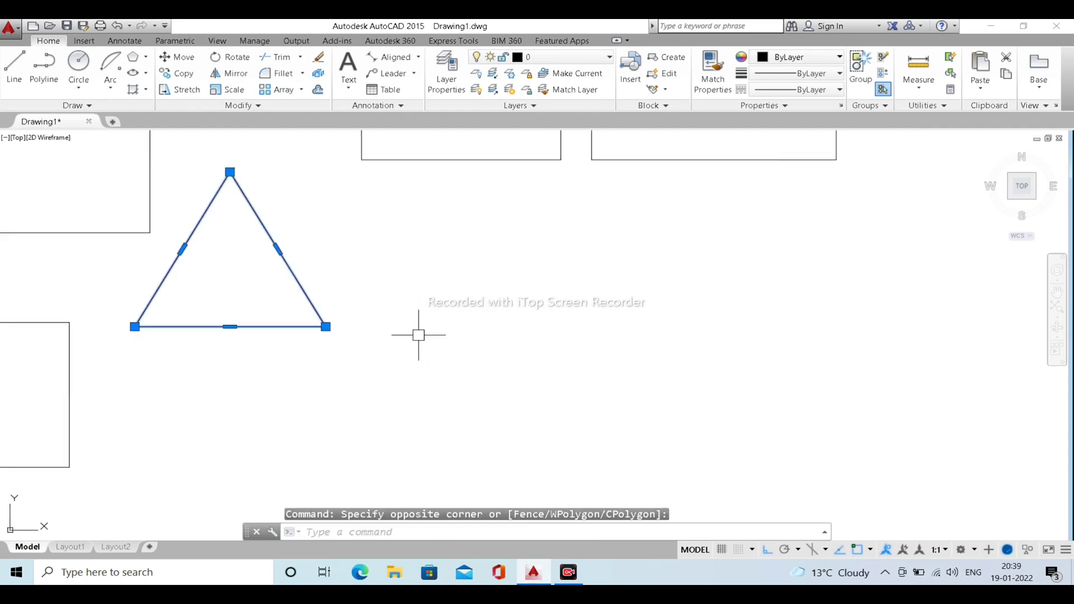
text(m)
key(Return)
click(408, 274)
click(442, 372)
scroll(456, 313, down, 3)
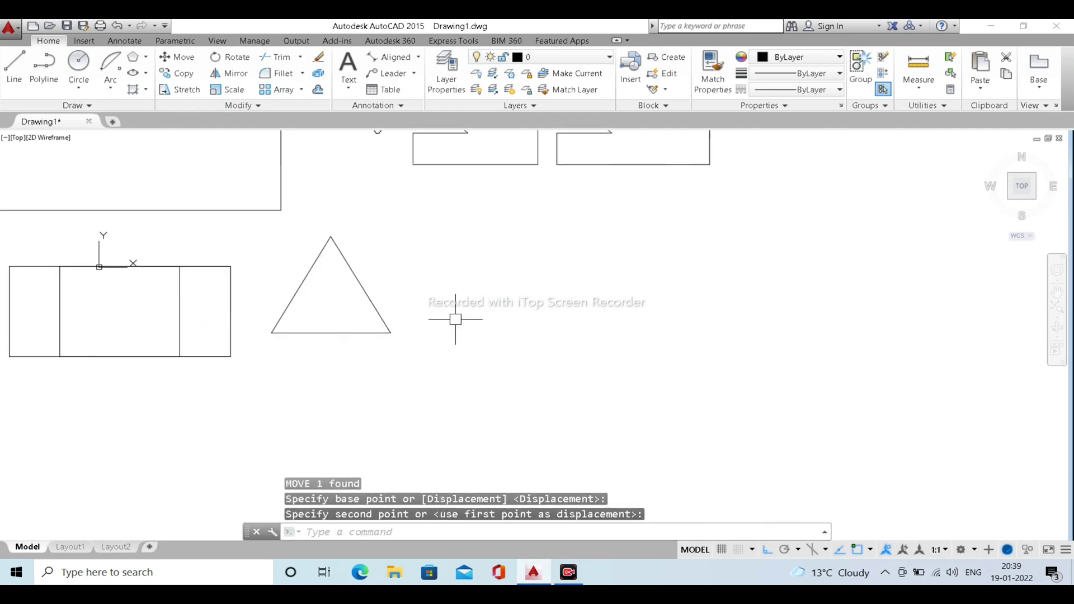
Move the triangle horizontally to the right, away from the rectangles, using a free base point beside it
click(455, 320)
click(347, 297)
text(m)
key(Return)
click(489, 259)
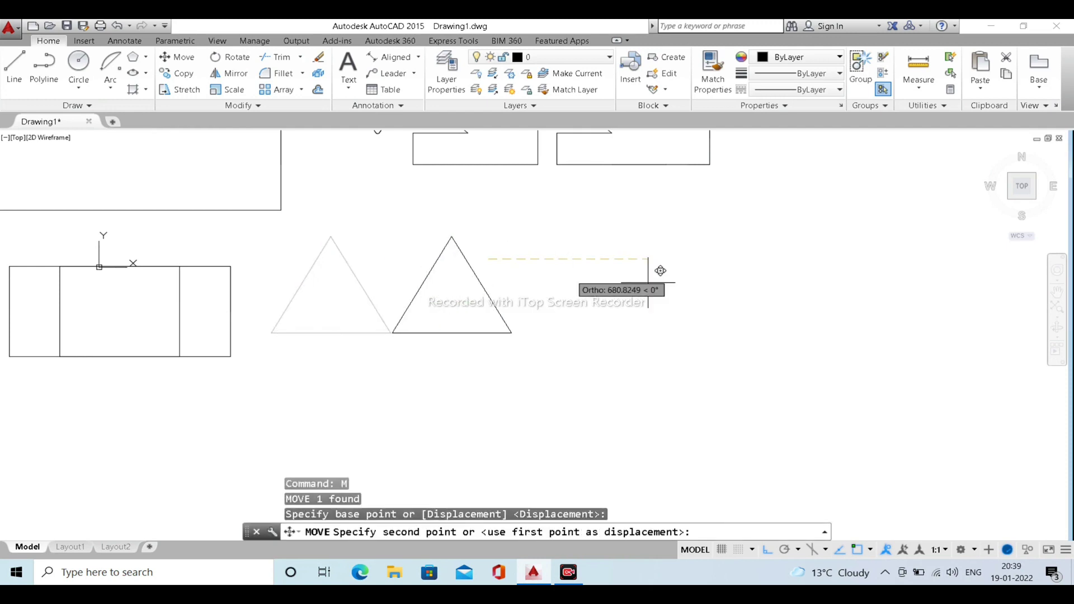
click(681, 286)
Move the triangle straight down again into the empty area, using a free base point to its right
click(617, 392)
click(485, 302)
text(m)
key(Return)
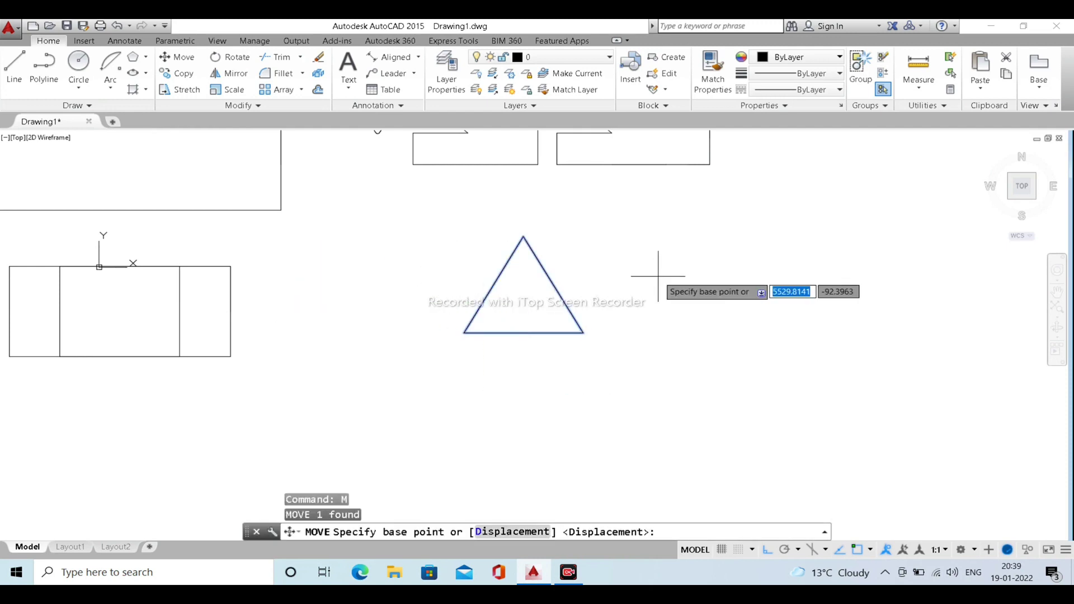
click(658, 276)
click(641, 364)
Rotate the triangle 90° about the midpoint of its bottom side
mouse_move(637, 379)
middle_down()
mouse_move(522, 355)
mouse_move(479, 305)
mouse_move(558, 319)
middle_up()
scroll(479, 305, up, 2)
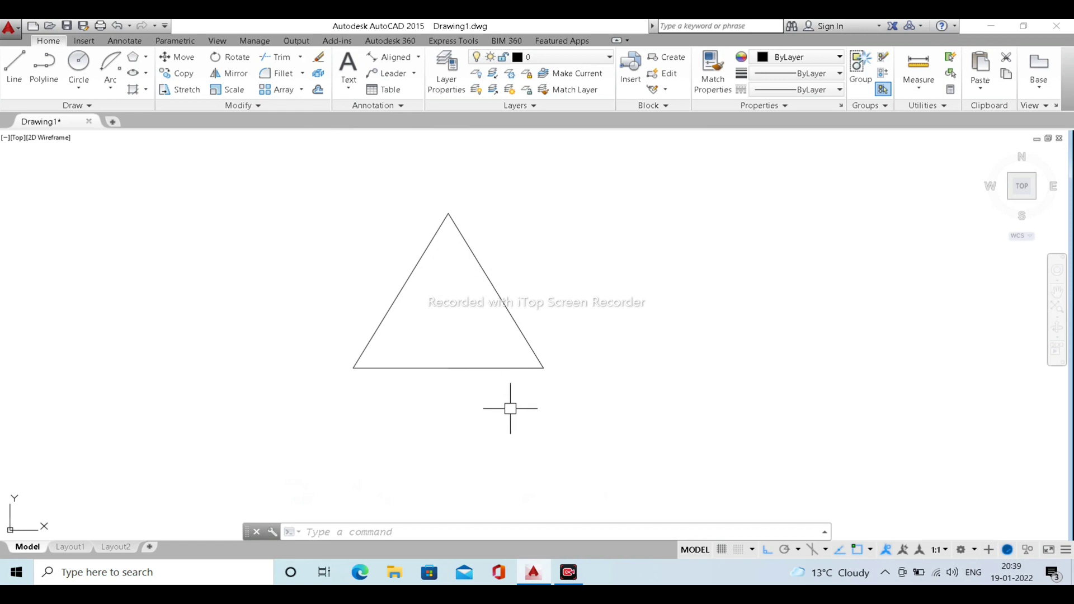
drag(510, 409, 402, 264)
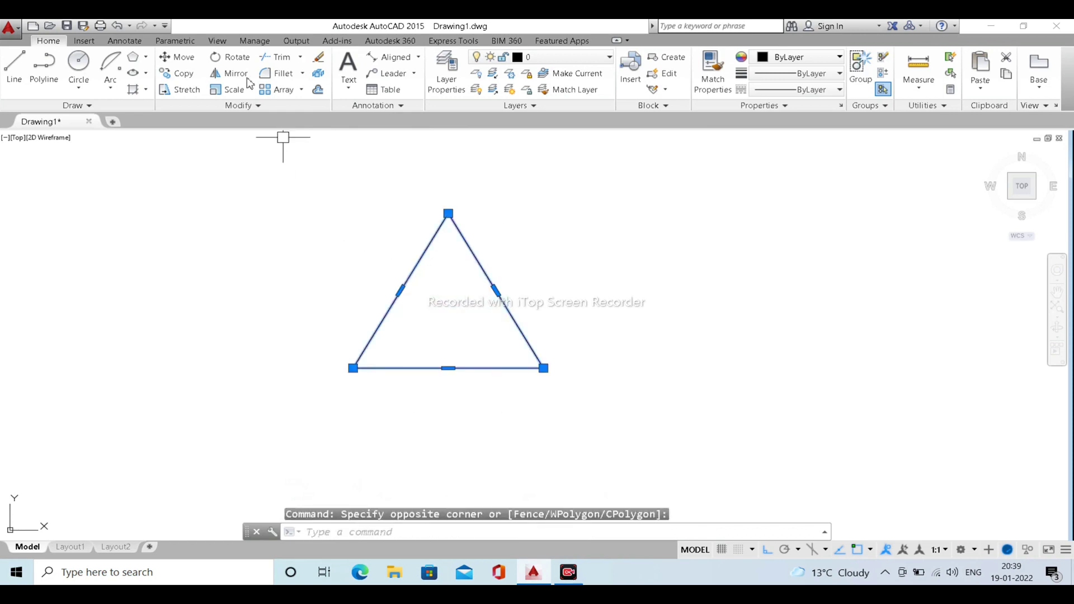
click(230, 56)
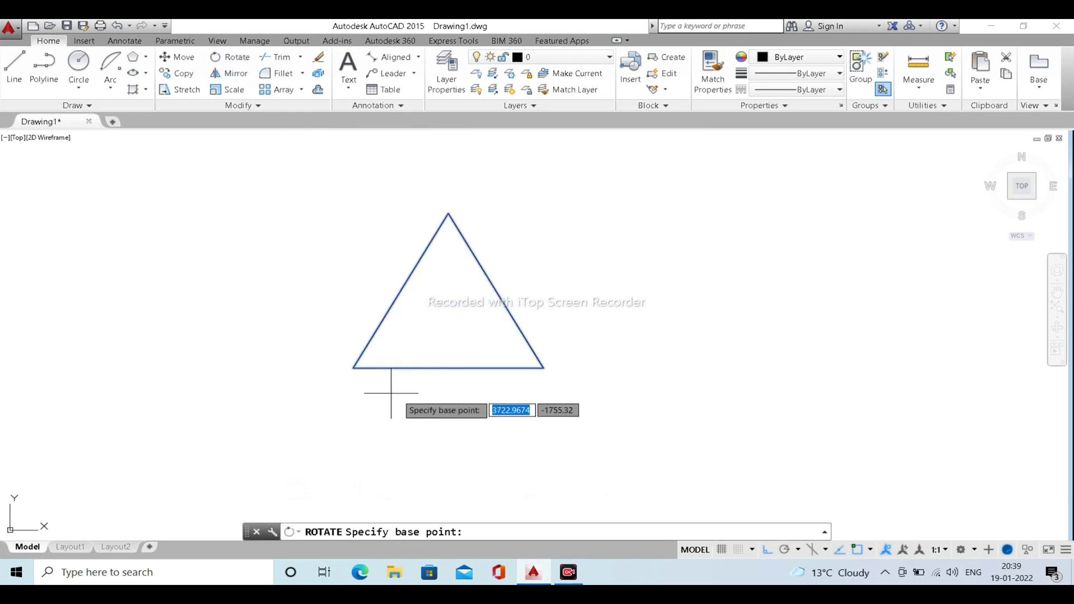
click(449, 372)
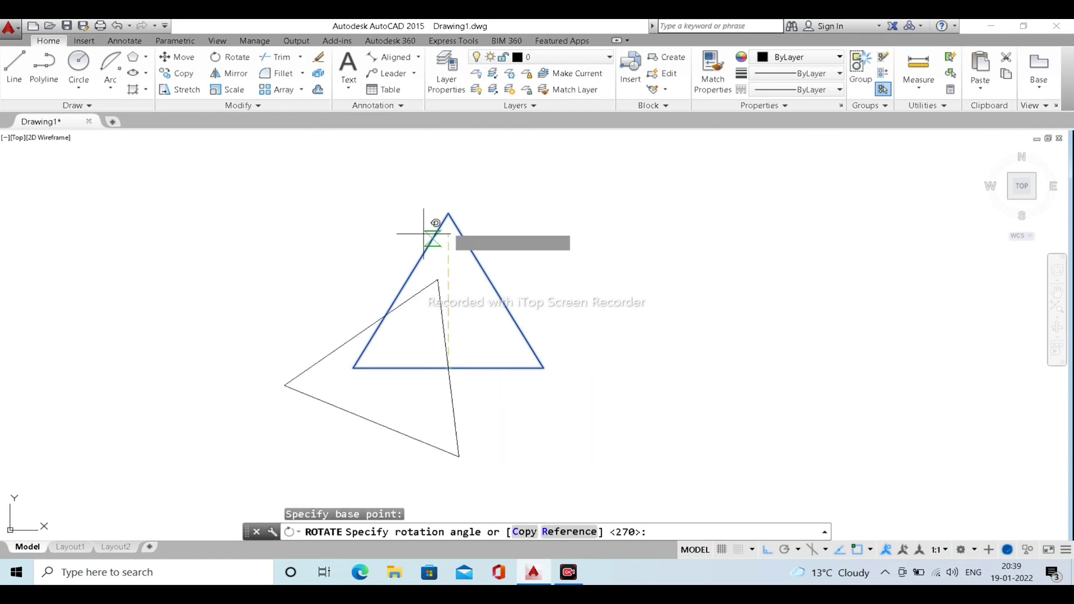
click(464, 163)
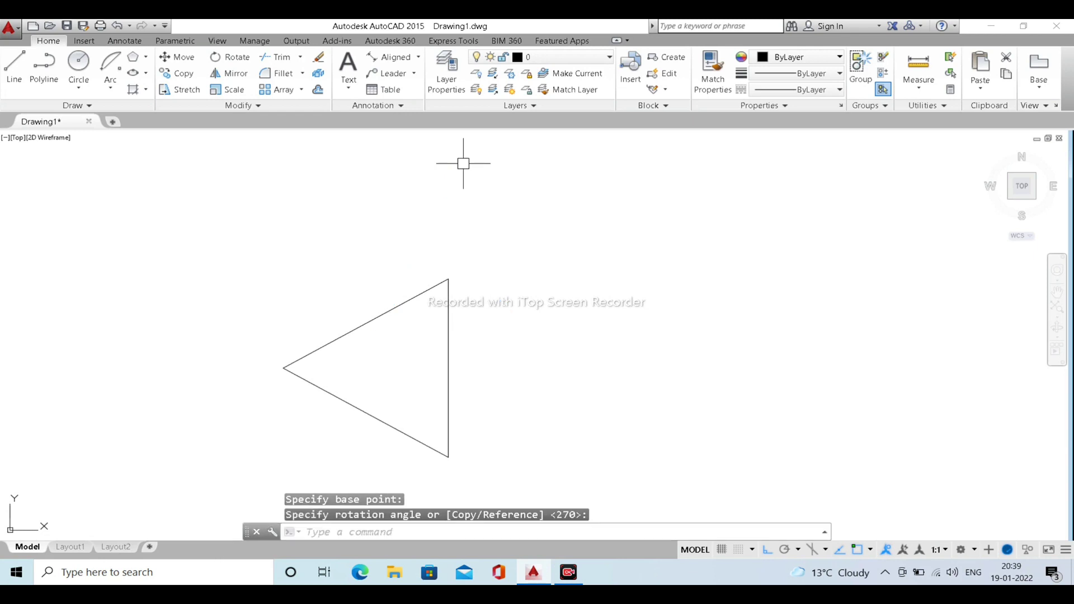
Rotate the left-pointing triangle 270° about the midpoint of its lower slanted side
click(568, 326)
click(385, 232)
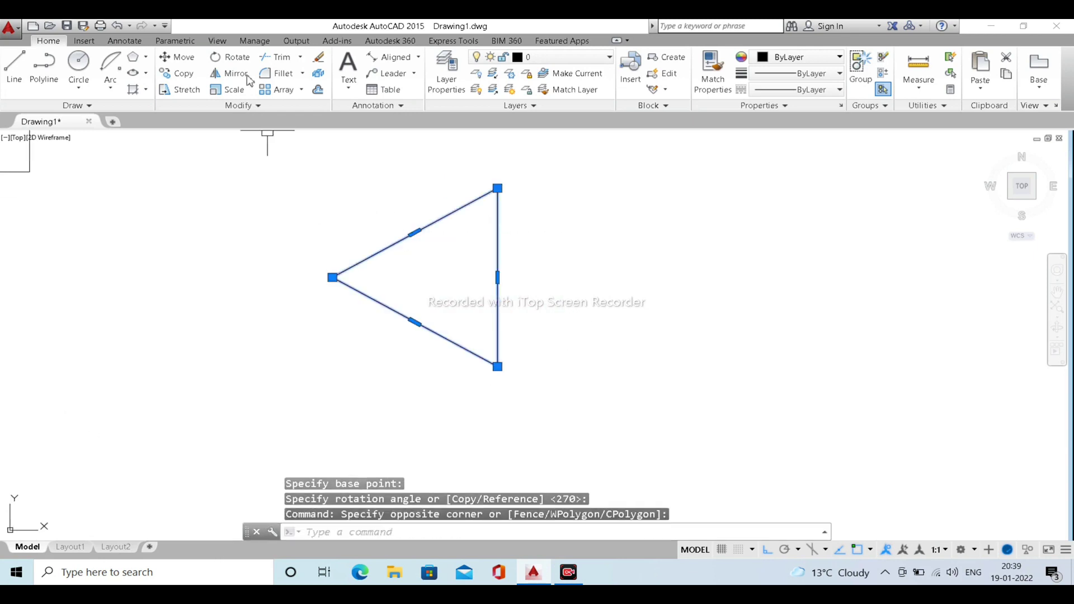
click(230, 57)
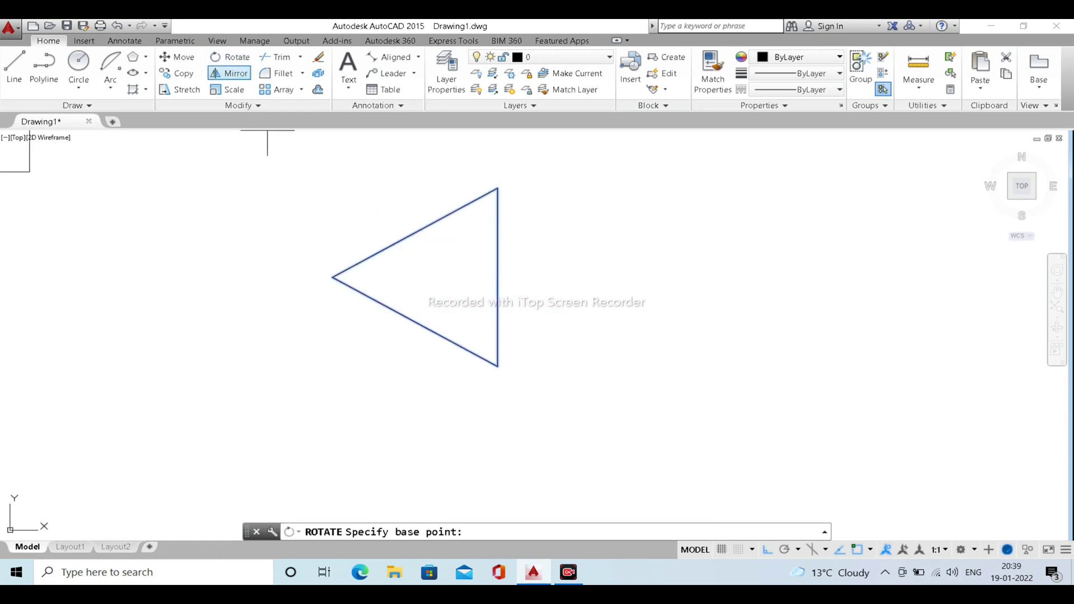
click(414, 322)
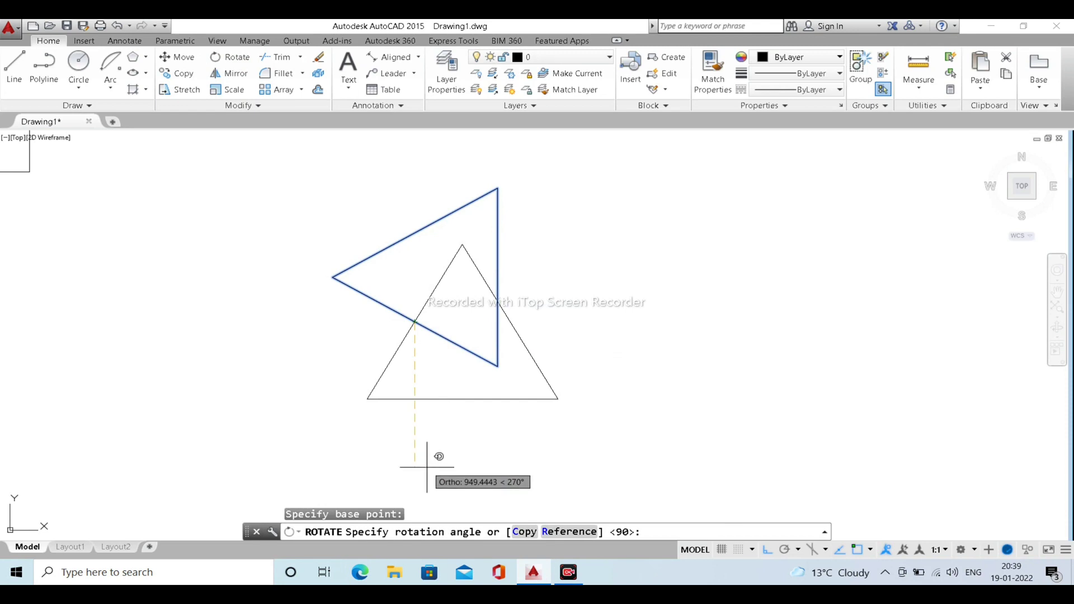
key(Escape)
Rotate the upright triangle 180° about the midpoint of its right side
click(582, 381)
click(392, 266)
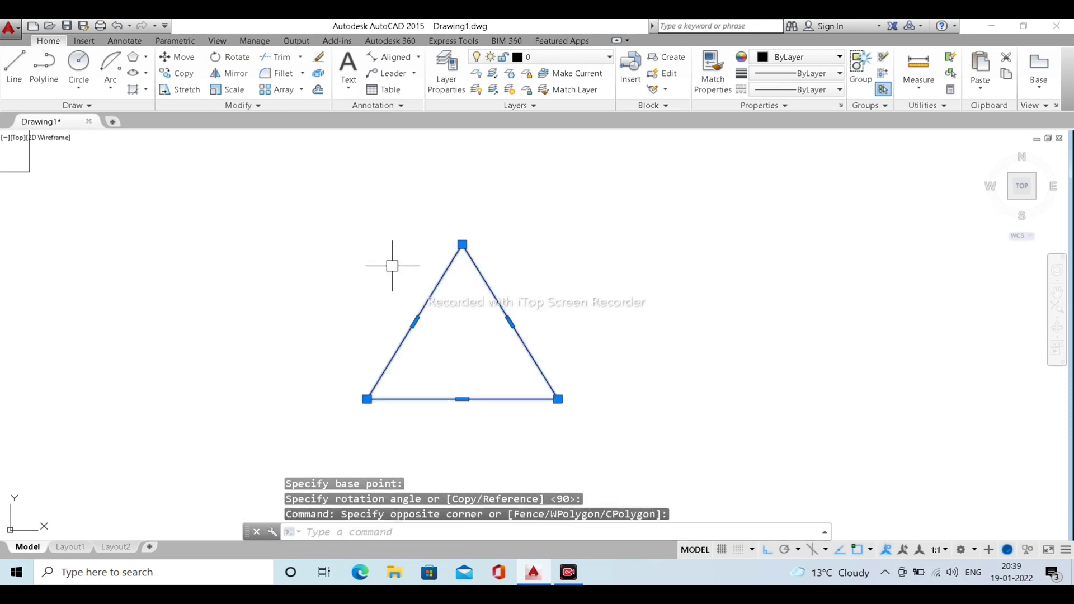
click(229, 57)
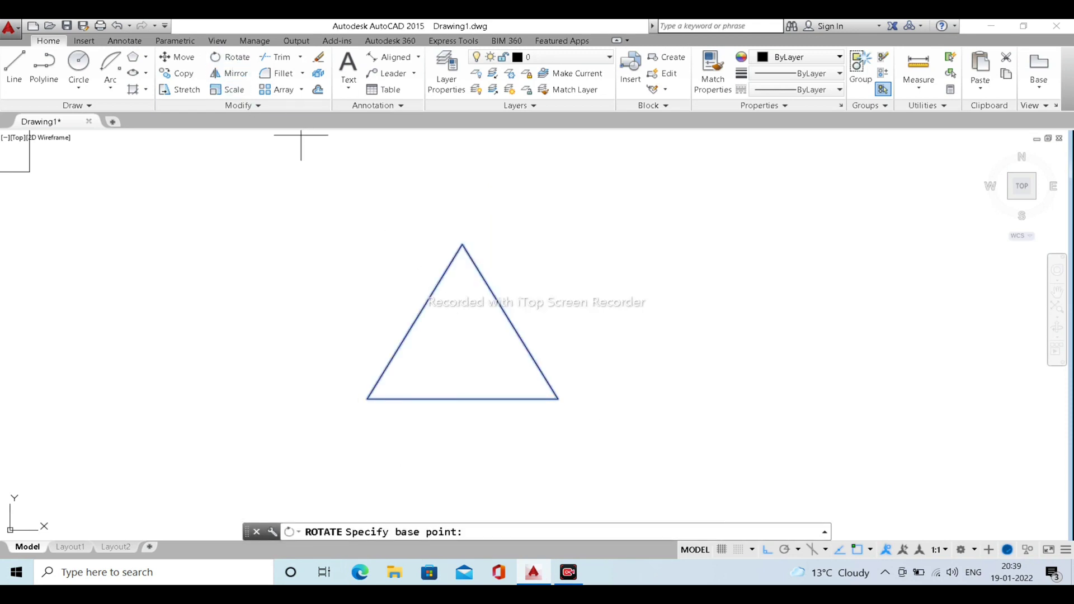
click(510, 321)
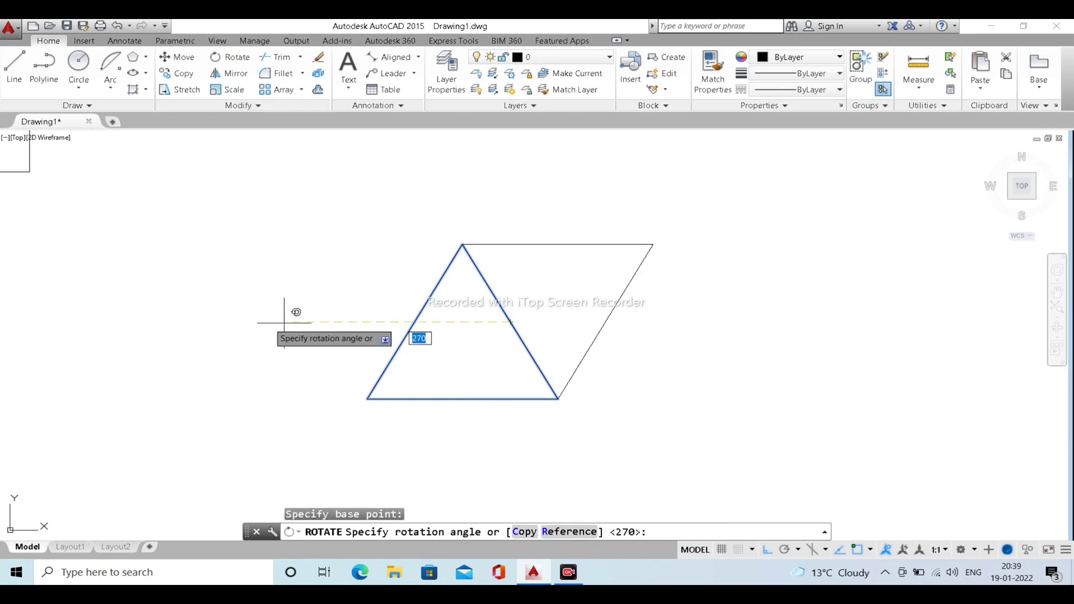
click(199, 325)
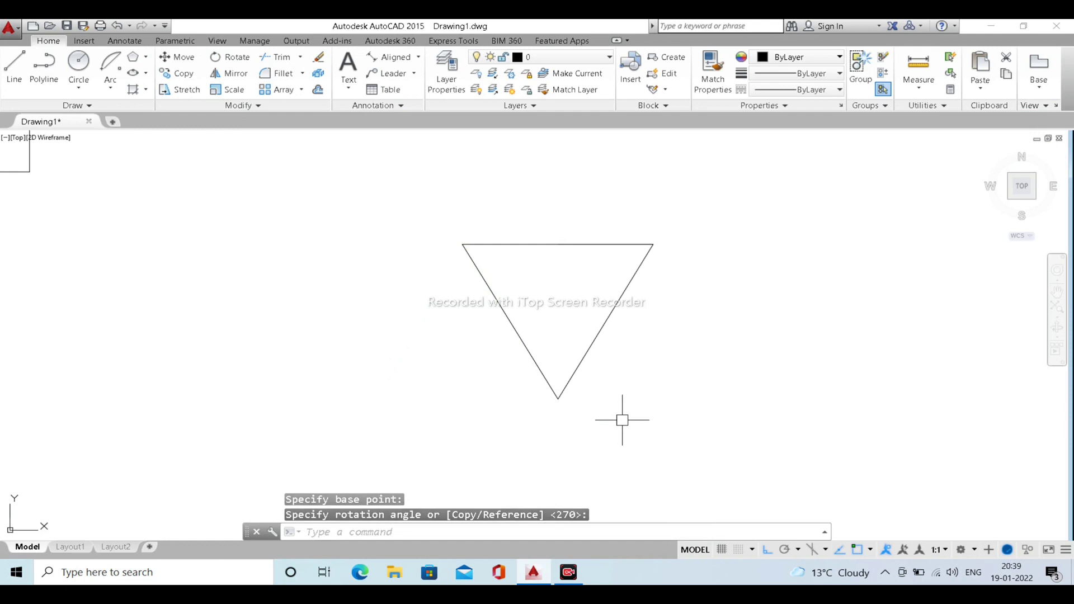
Rotate the downward-pointing triangle 180° about the midpoint of its top side
scroll(578, 300, up, 2)
middle_drag(578, 300, 506, 328)
scroll(362, 338, up, 2)
middle_drag(362, 338, 483, 347)
scroll(452, 388, down, 2)
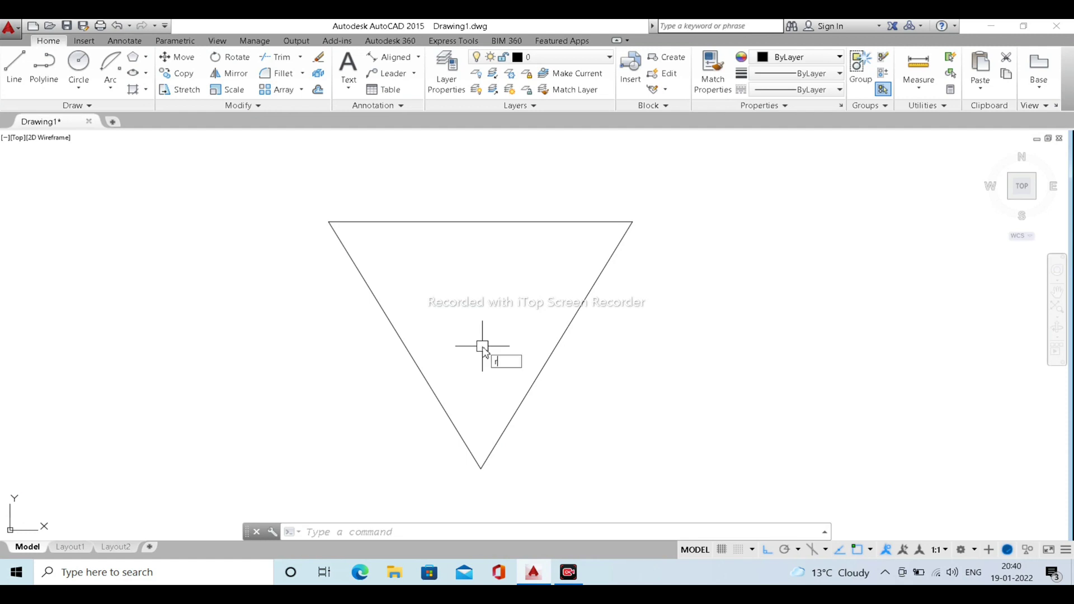
text(r)
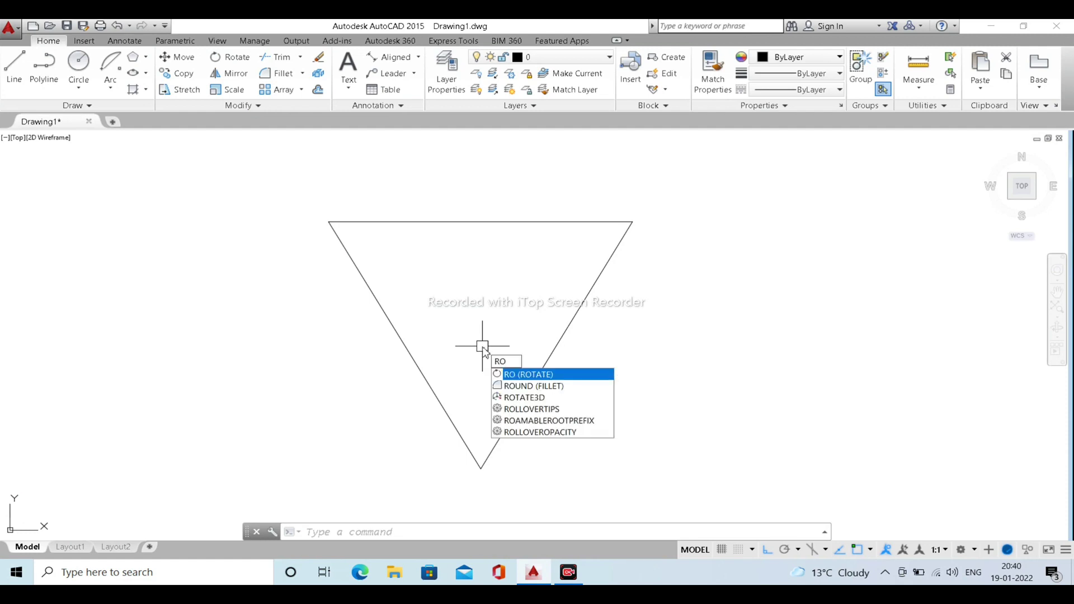
text(o)
key(Return)
click(693, 455)
click(308, 161)
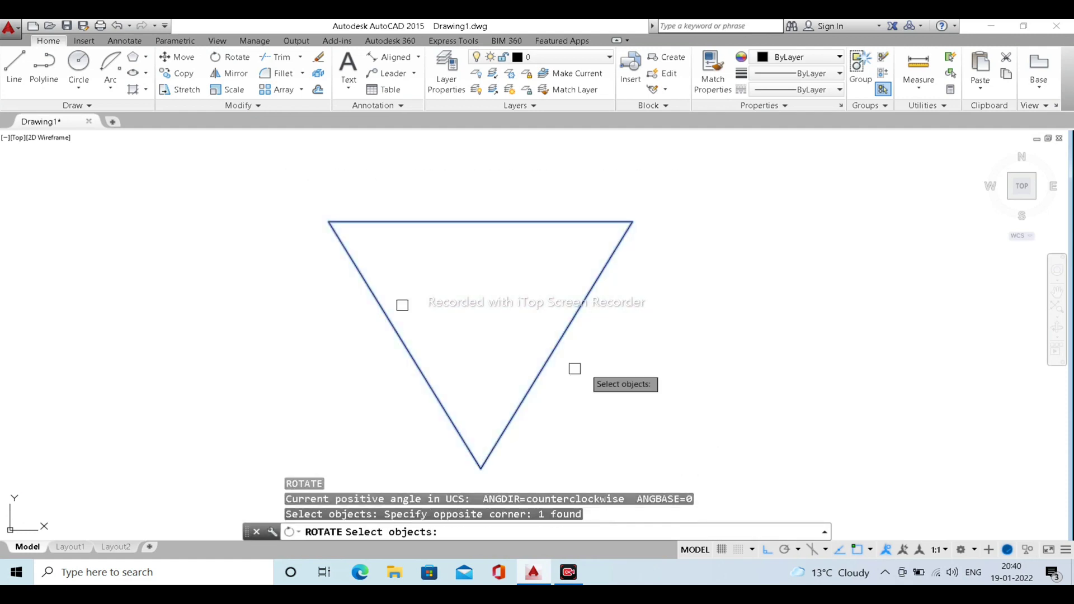
key(Return)
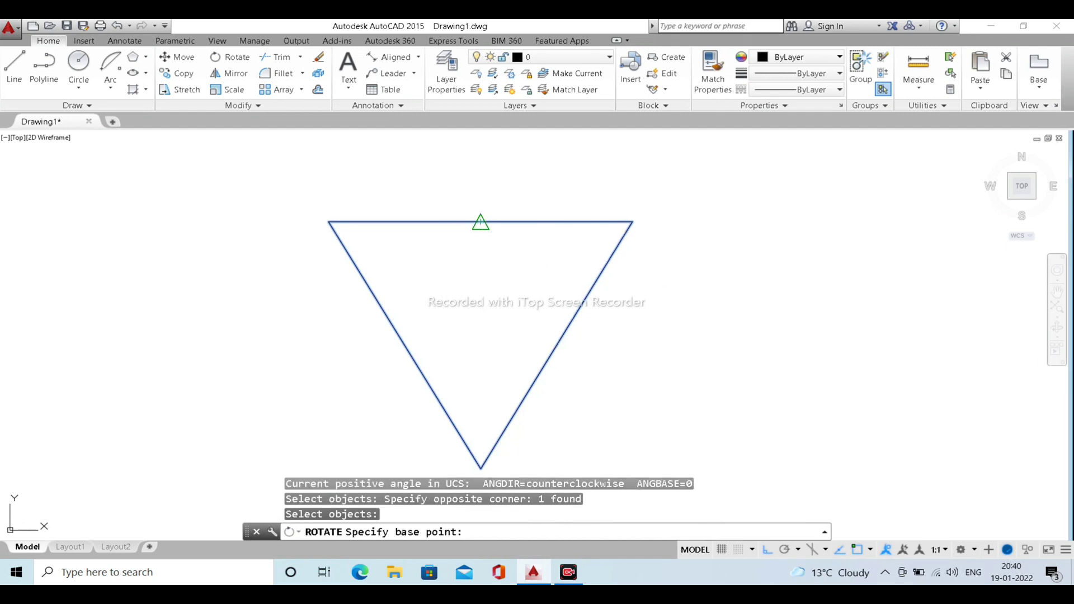
click(481, 222)
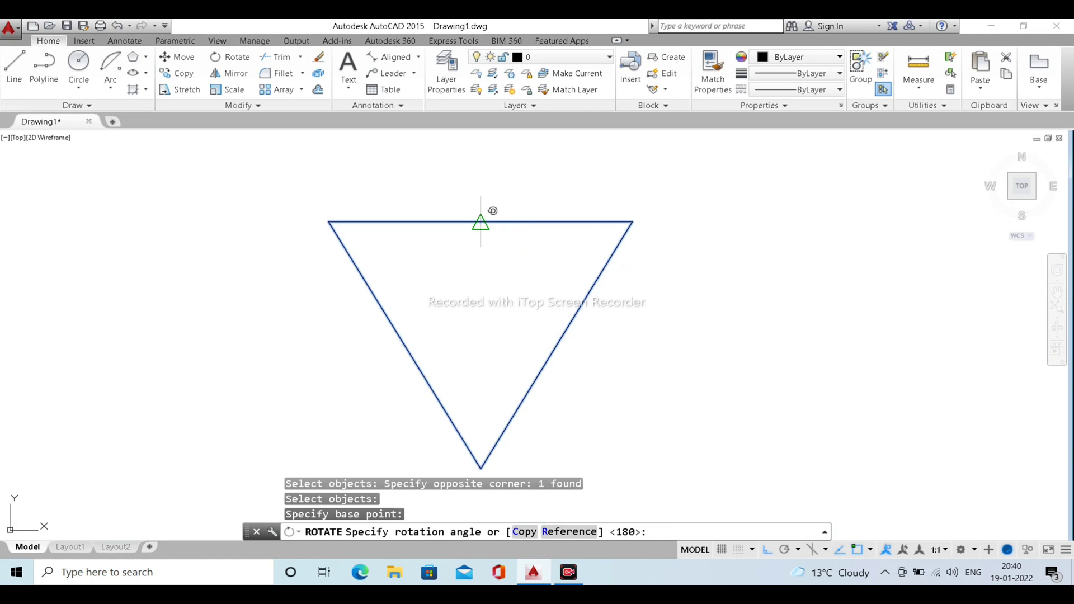
click(281, 289)
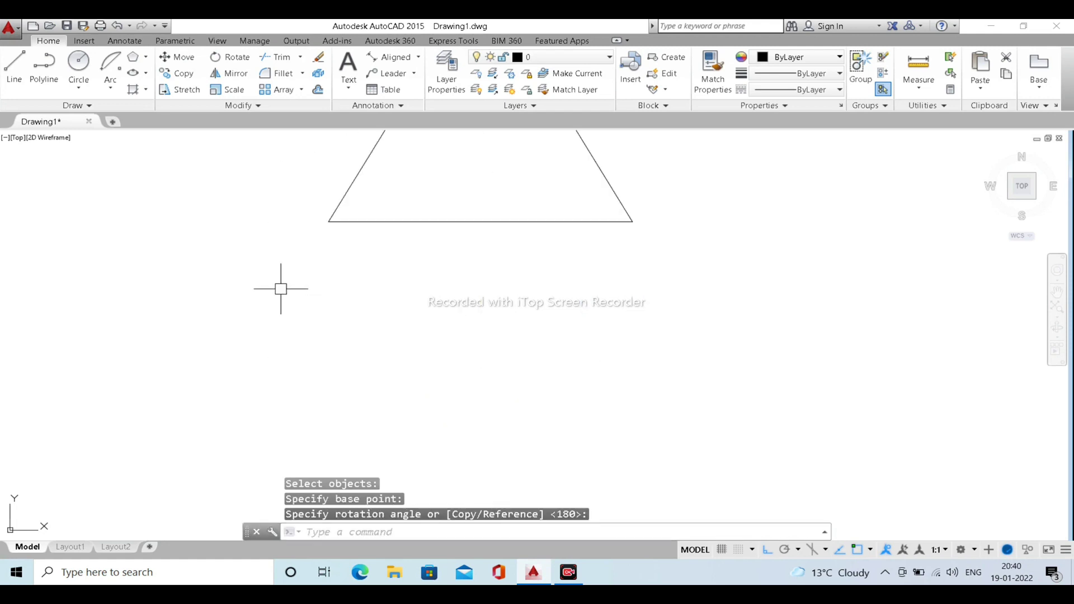
Rotate the triangle by exactly 45°, using the midpoint of its right side as base point
scroll(636, 345, down, 4)
middle_drag(635, 329, 583, 369)
scroll(553, 327, up, 4)
middle_drag(711, 271, 671, 327)
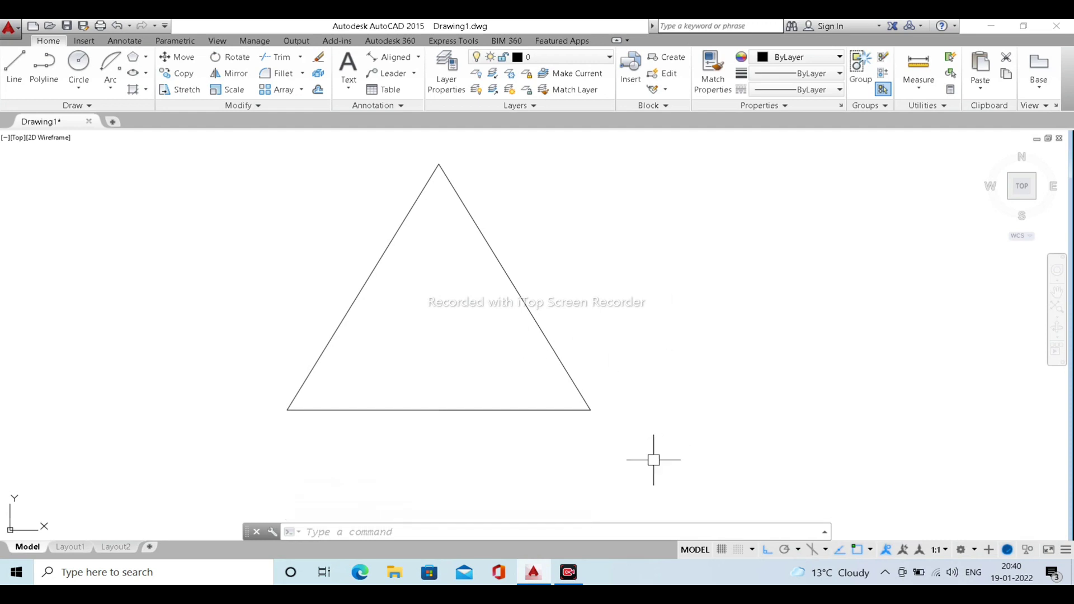
click(670, 469)
key(Escape)
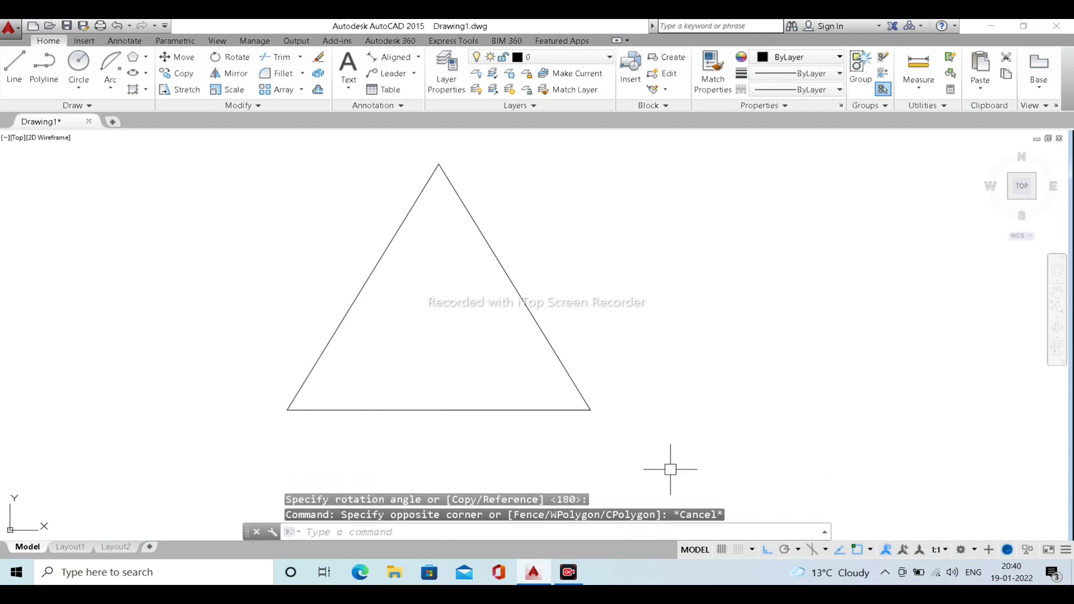
text(ro)
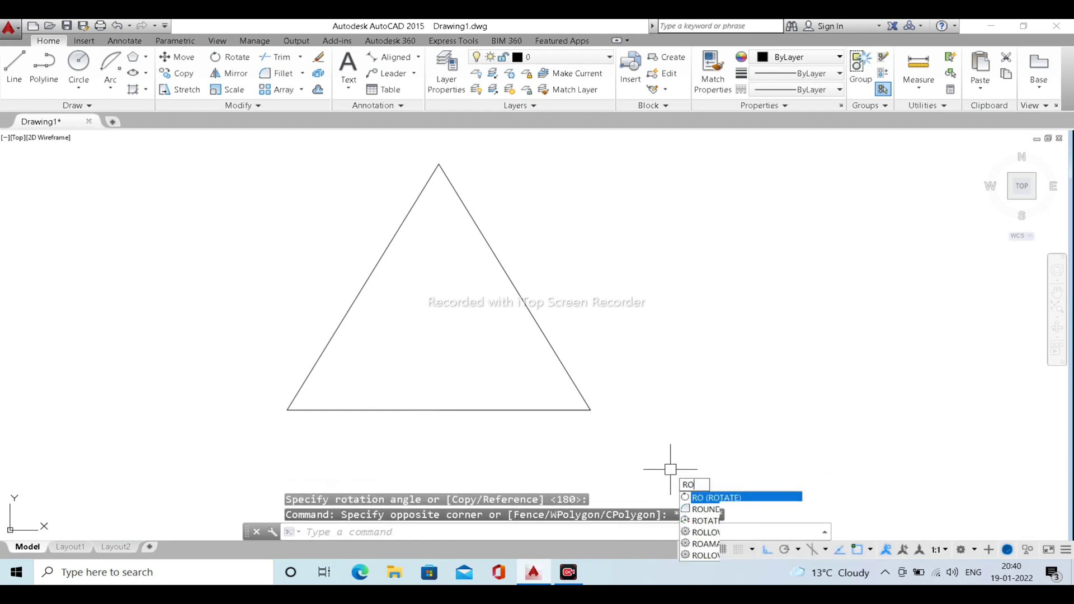
key(Return)
click(671, 469)
click(268, 146)
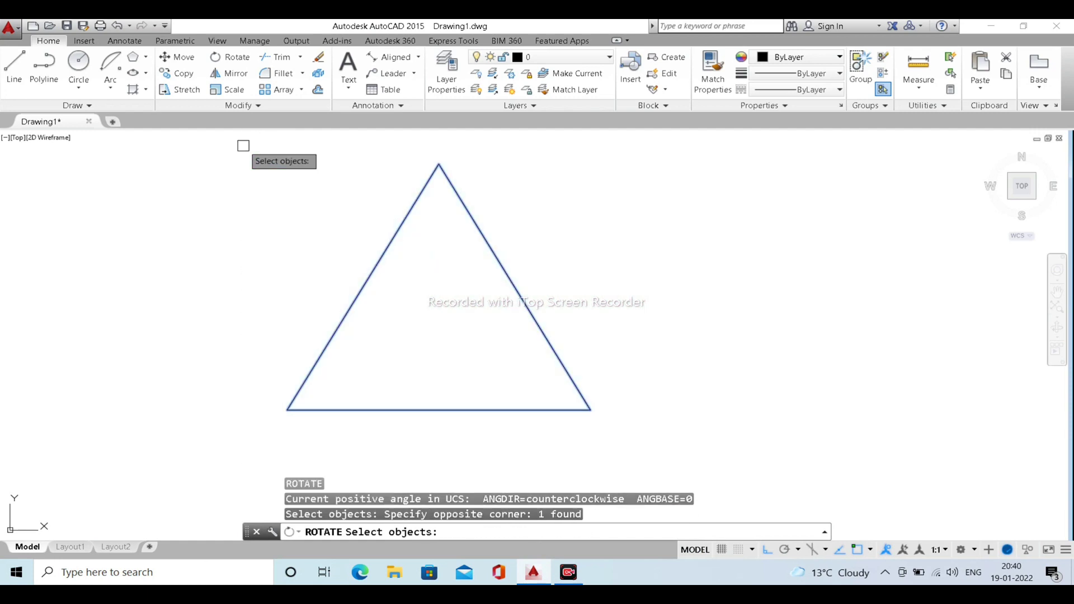
key(Return)
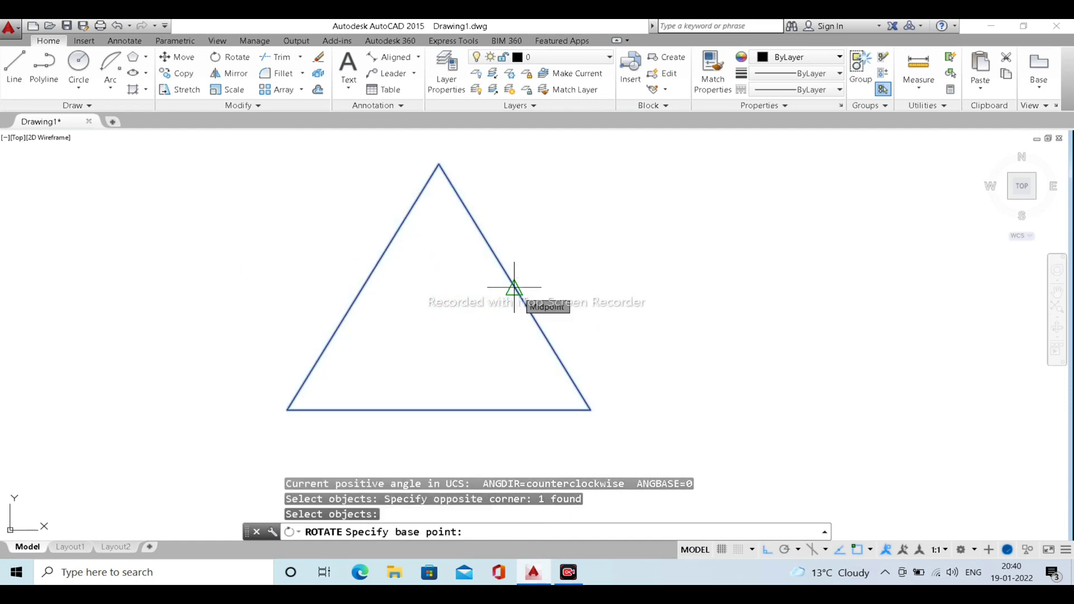
click(514, 287)
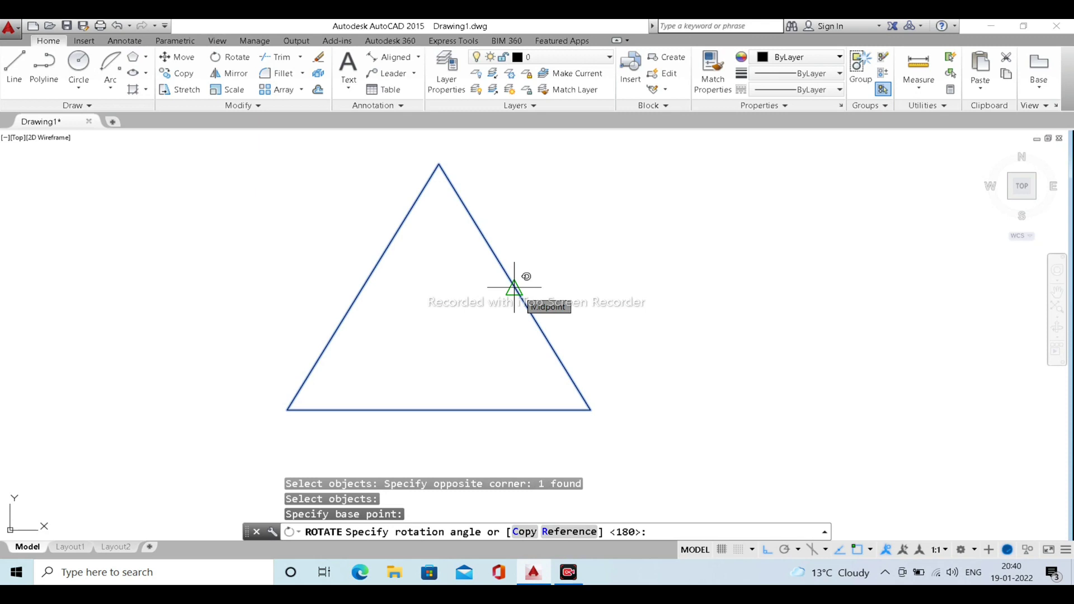
text(45)
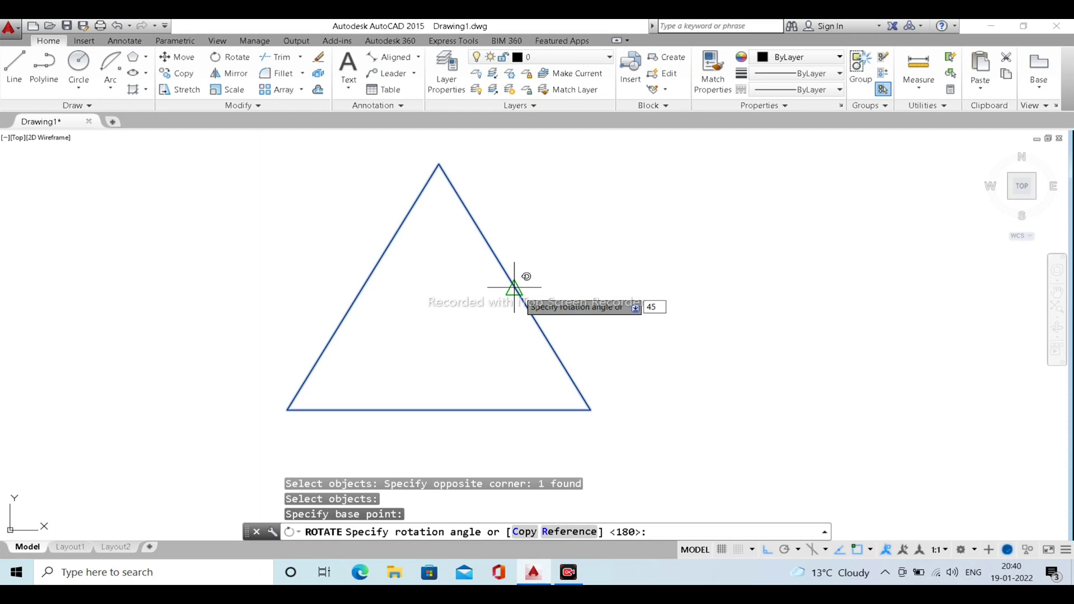
key(Return)
scroll(534, 326, down, 2)
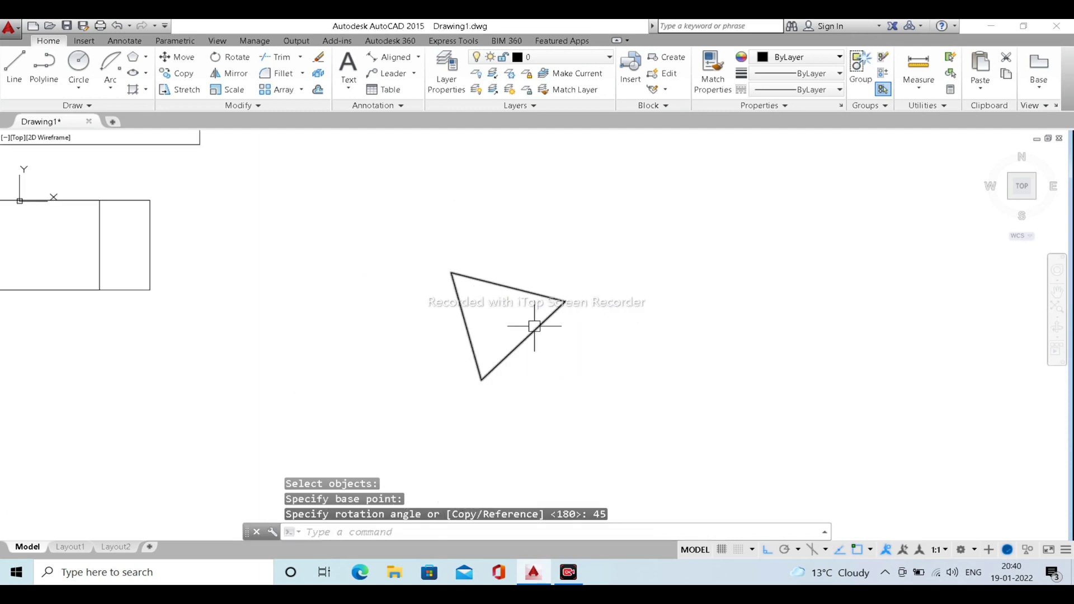
scroll(502, 275, up, 4)
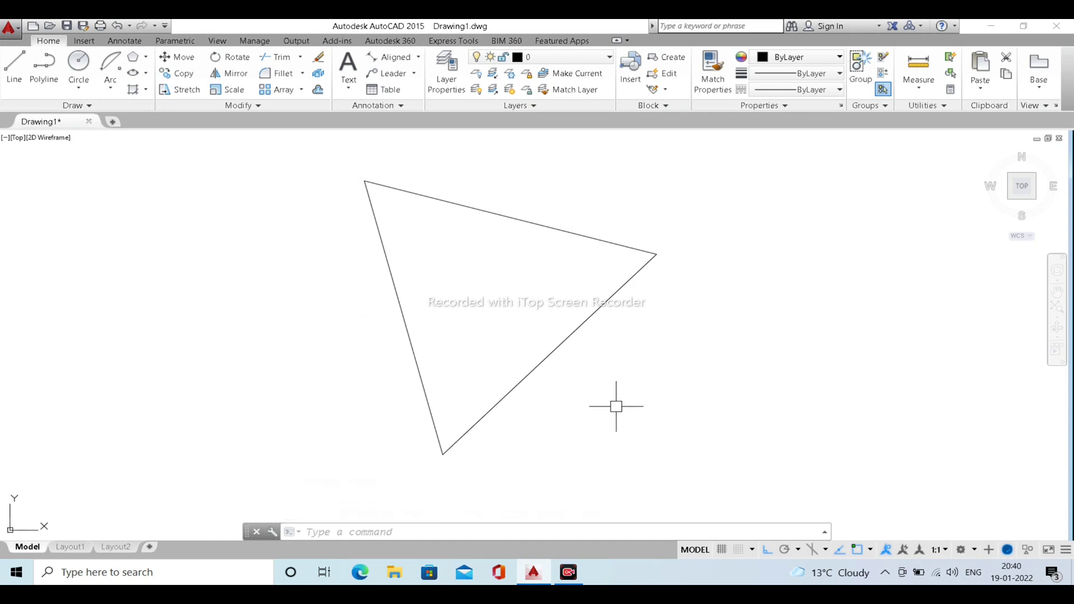
click(706, 408)
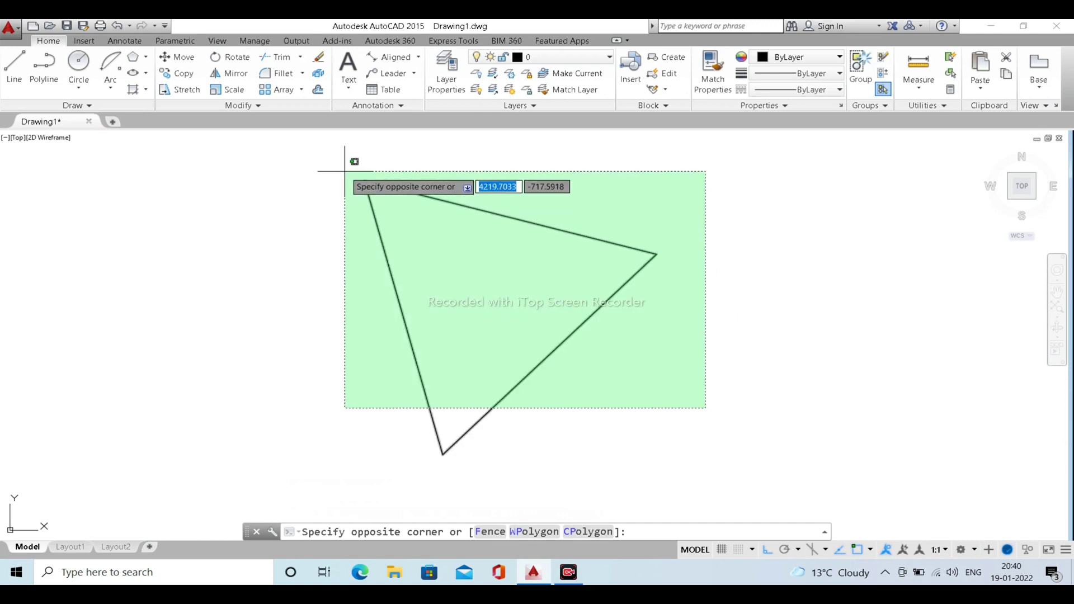
click(751, 285)
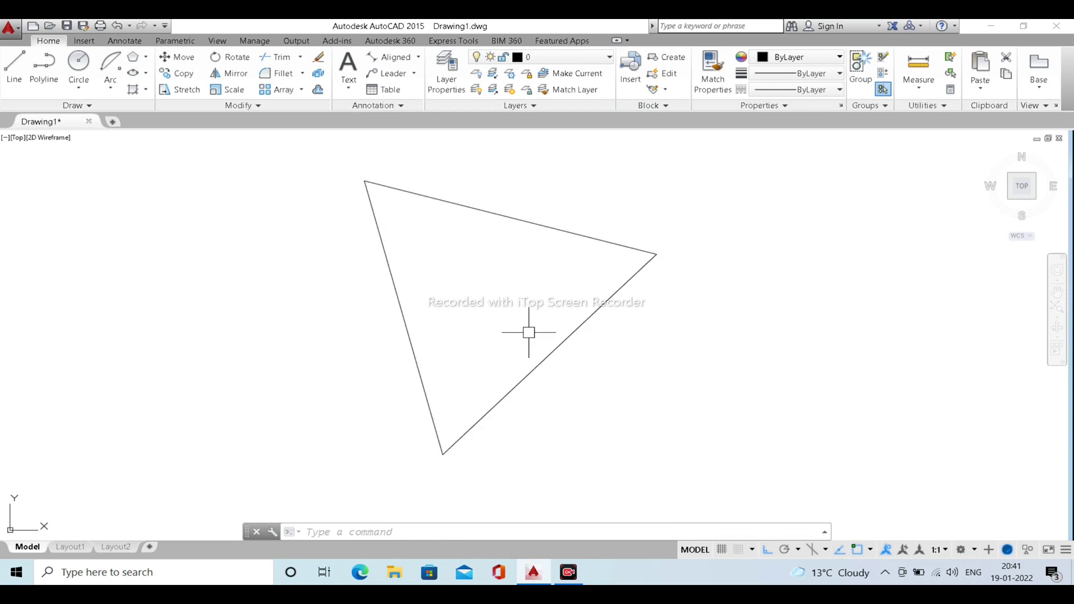
Rotate the tilted triangle 45° about the midpoint of its lower-right side
text(o)
key(Return)
click(703, 474)
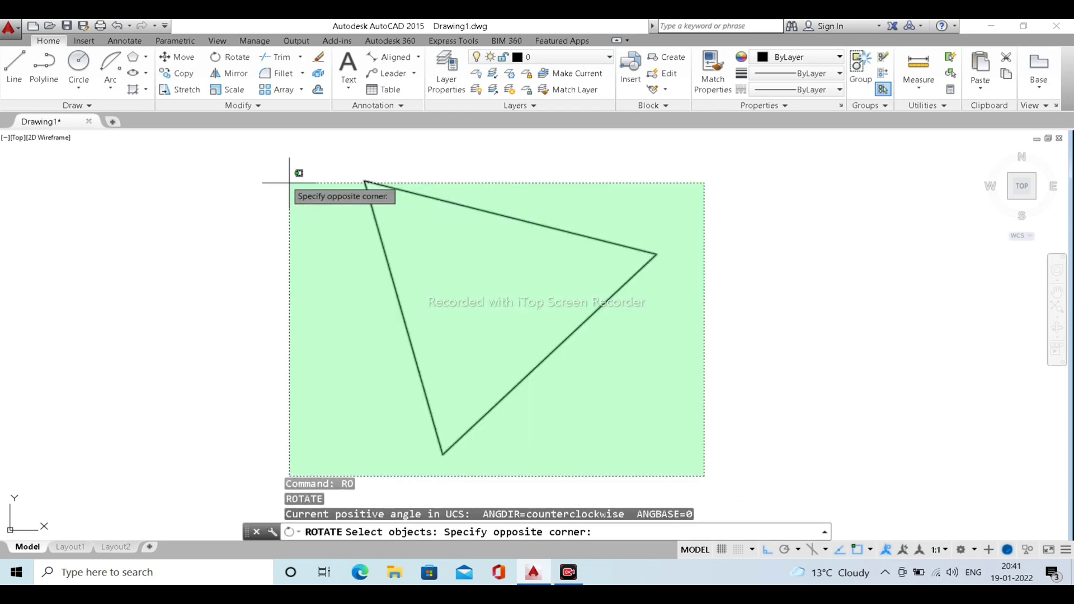
click(267, 161)
key(Return)
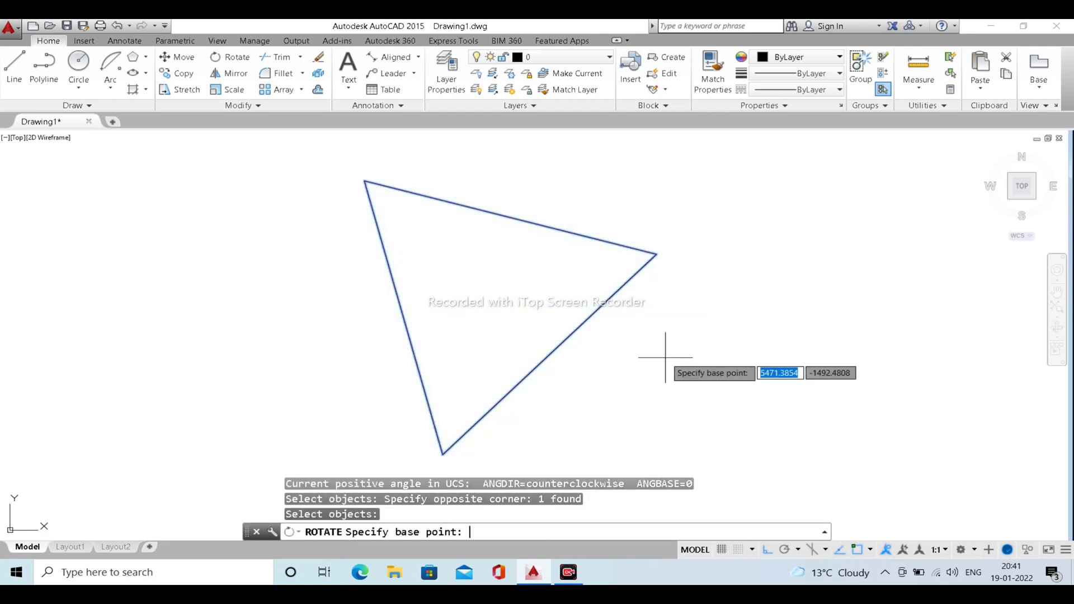
click(550, 354)
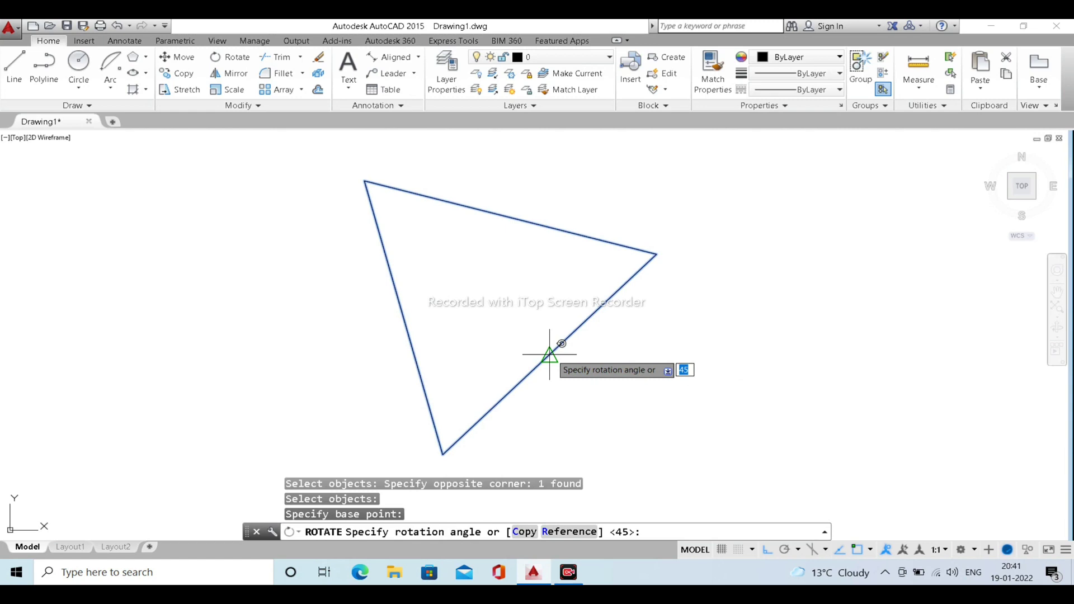
text(4)
key(Return)
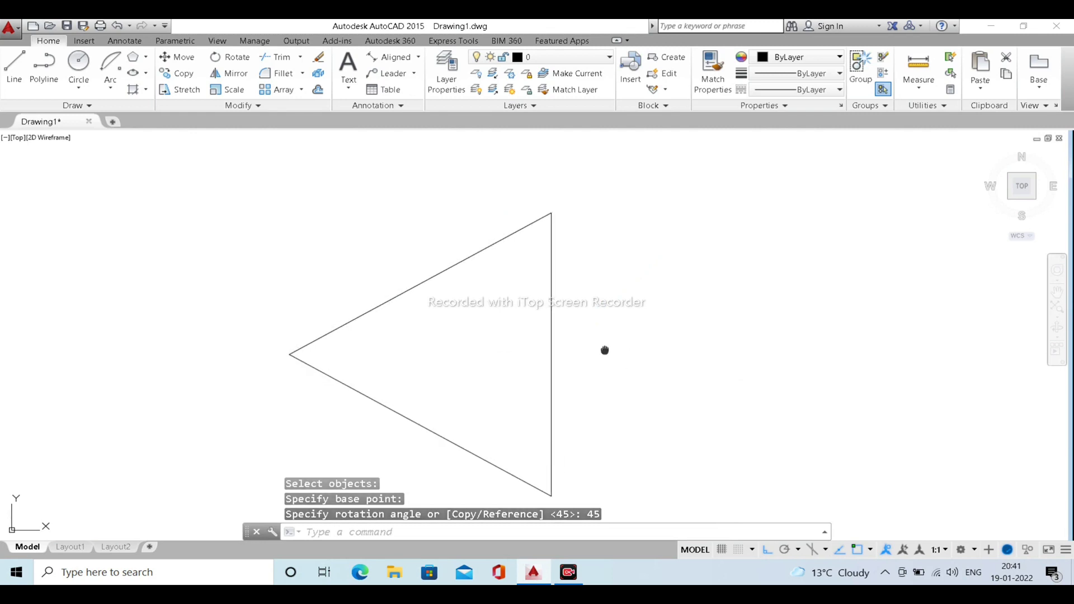
Rotate the left-pointing triangle -45° about the midpoint of its vertical side
middle_drag(605, 350, 612, 319)
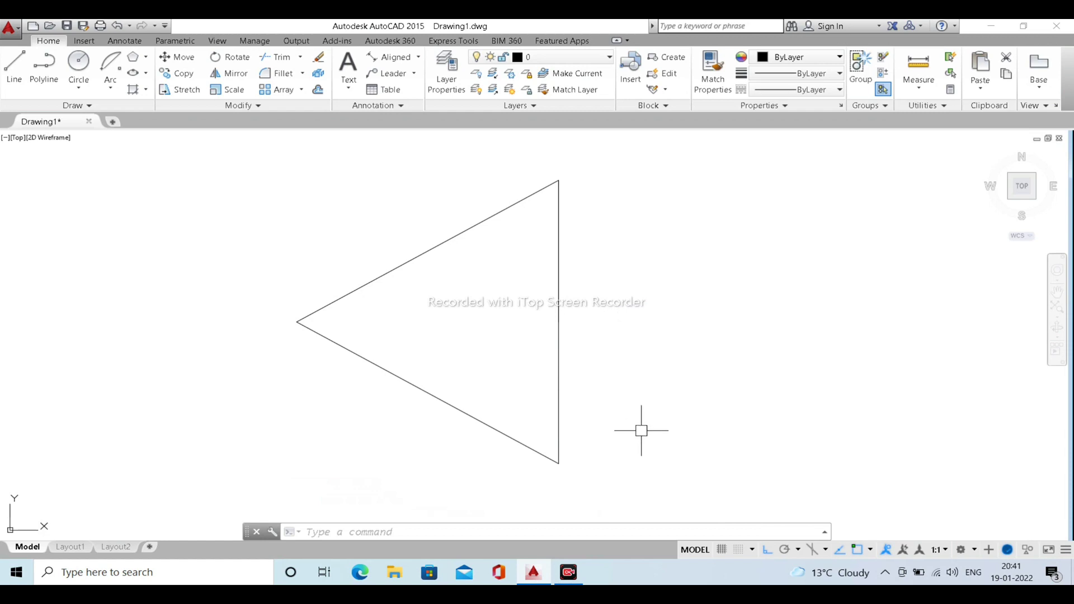
text(o)
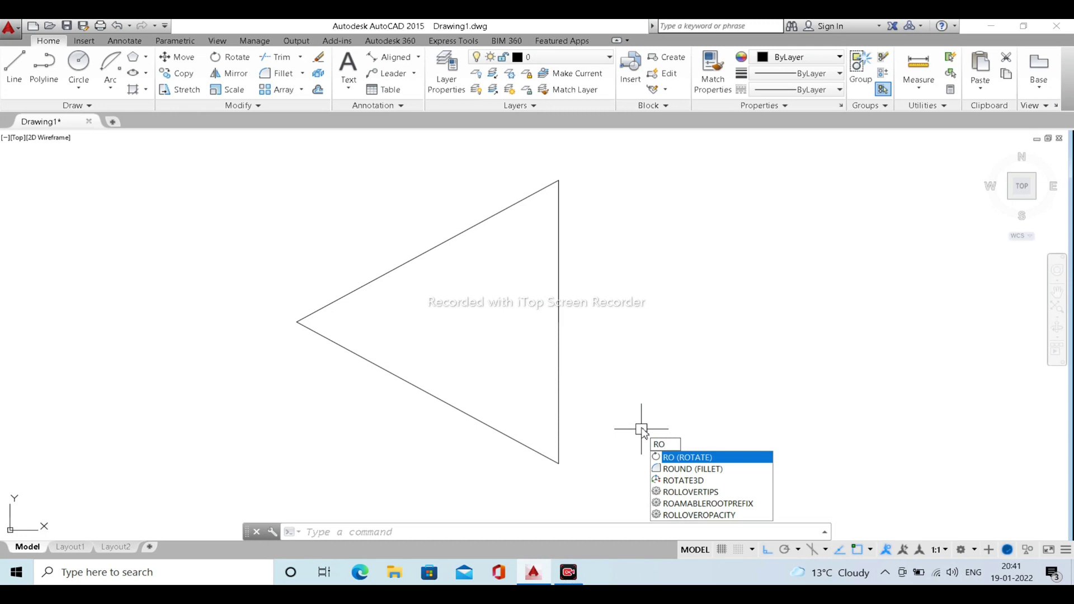
key(Return)
click(597, 480)
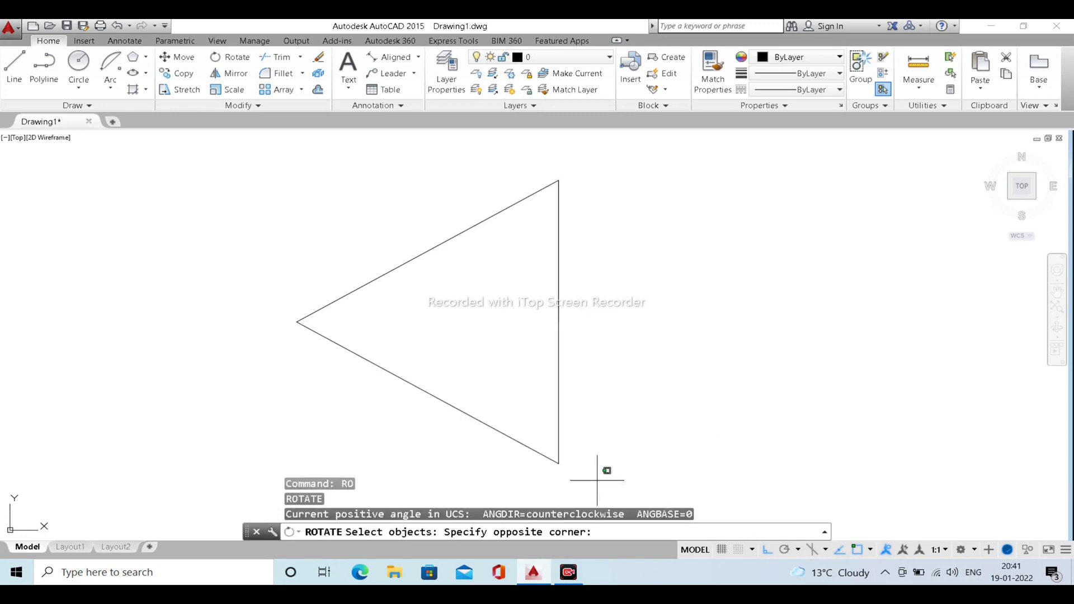
click(323, 190)
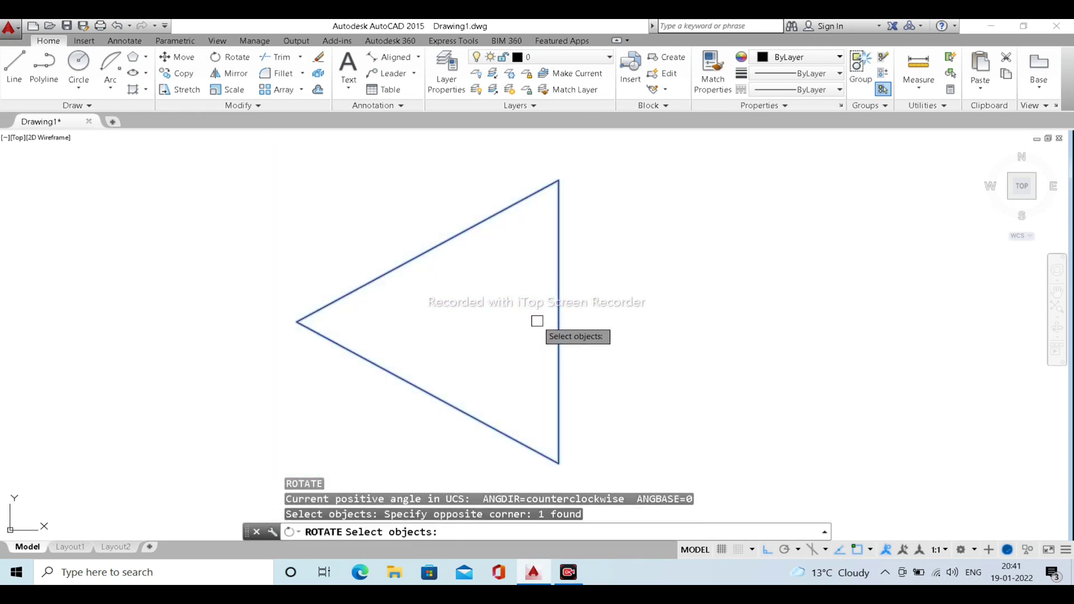
key(Return)
click(558, 322)
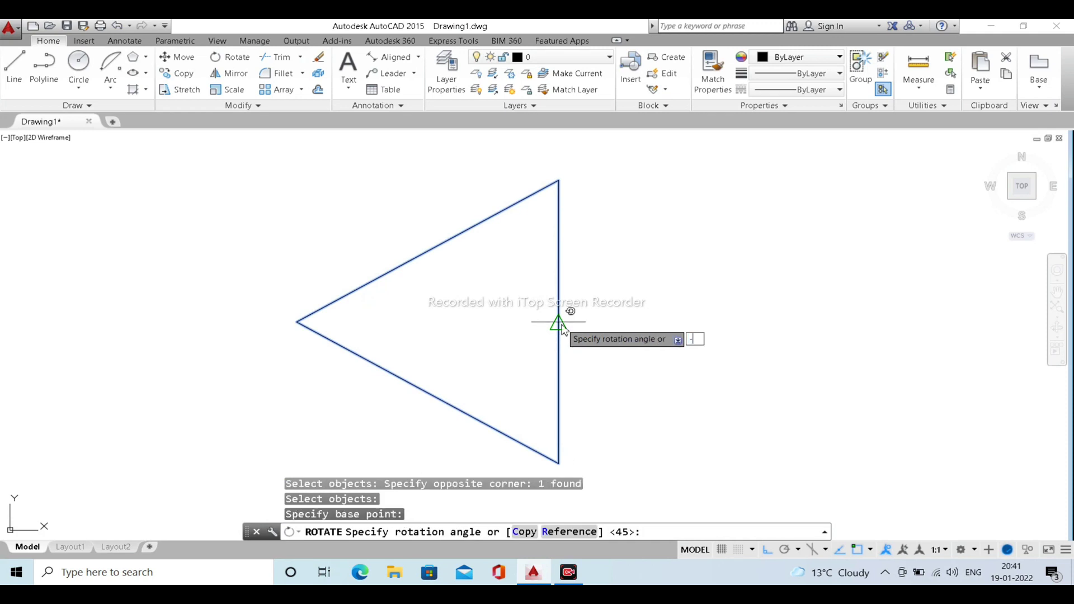
key(Return)
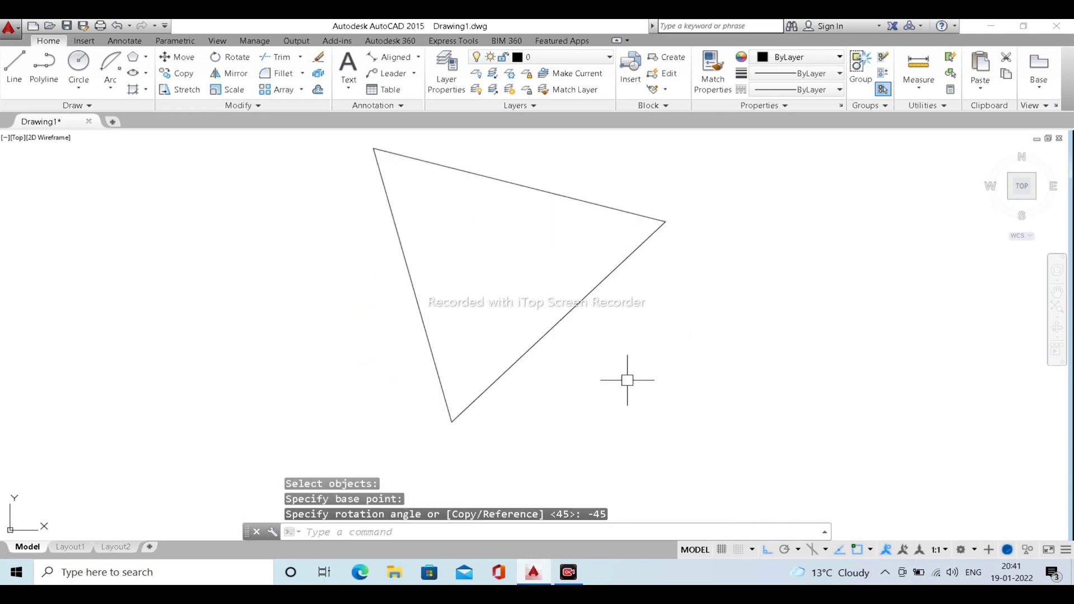
Rotate the tilted triangle another -45° about the midpoint of its lower-right side
click(715, 426)
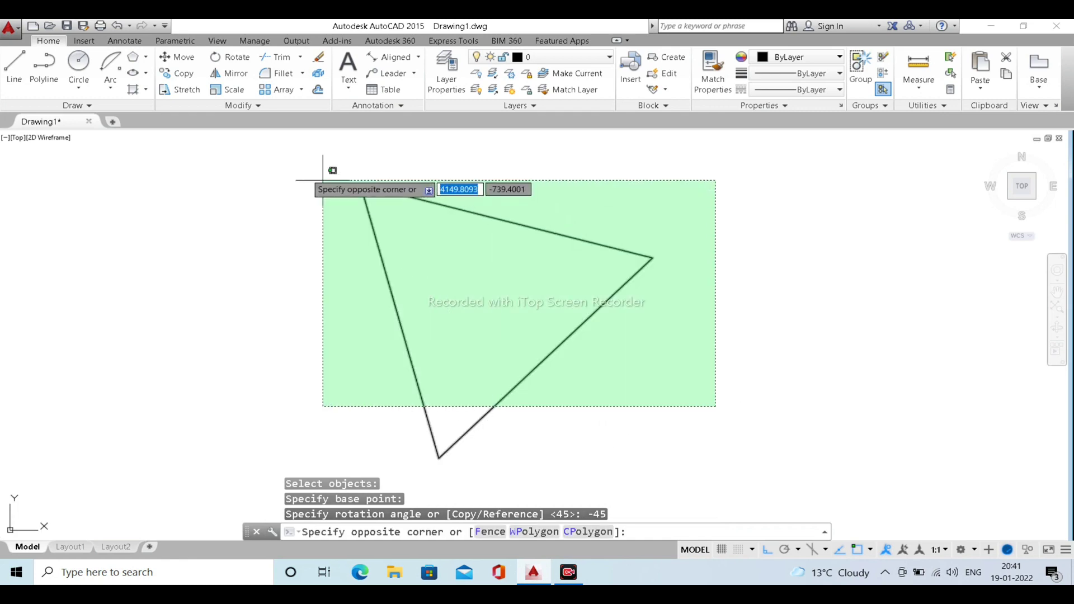
click(286, 166)
text(ro)
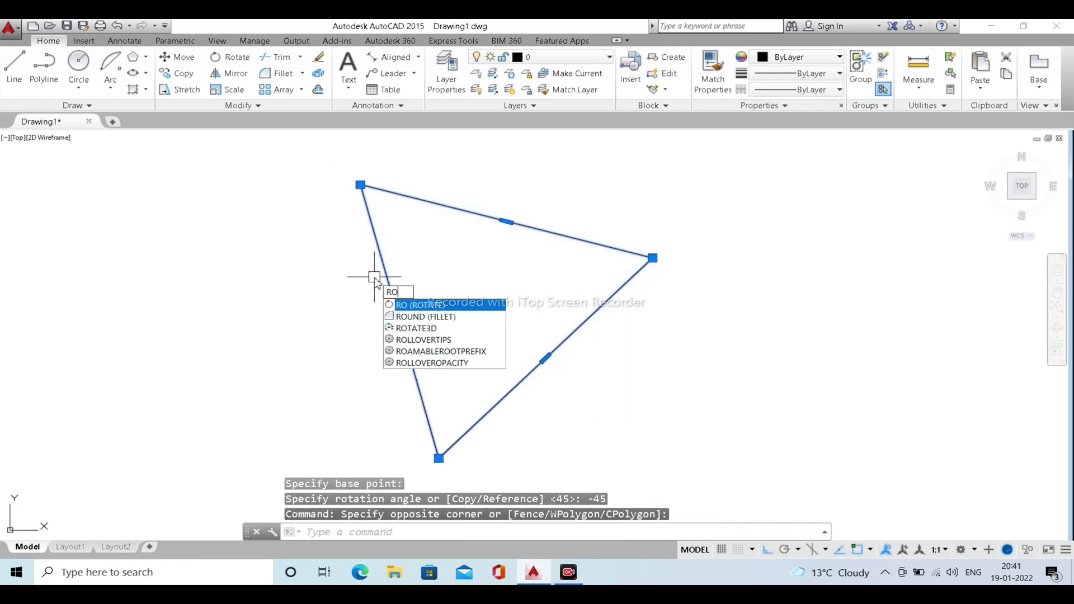
key(Return)
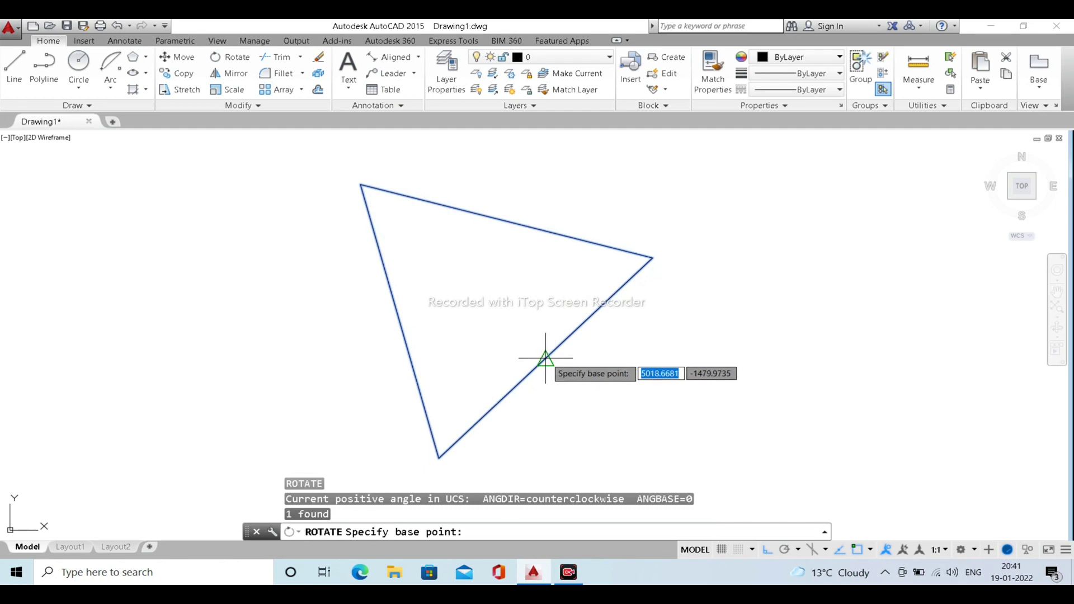
click(546, 358)
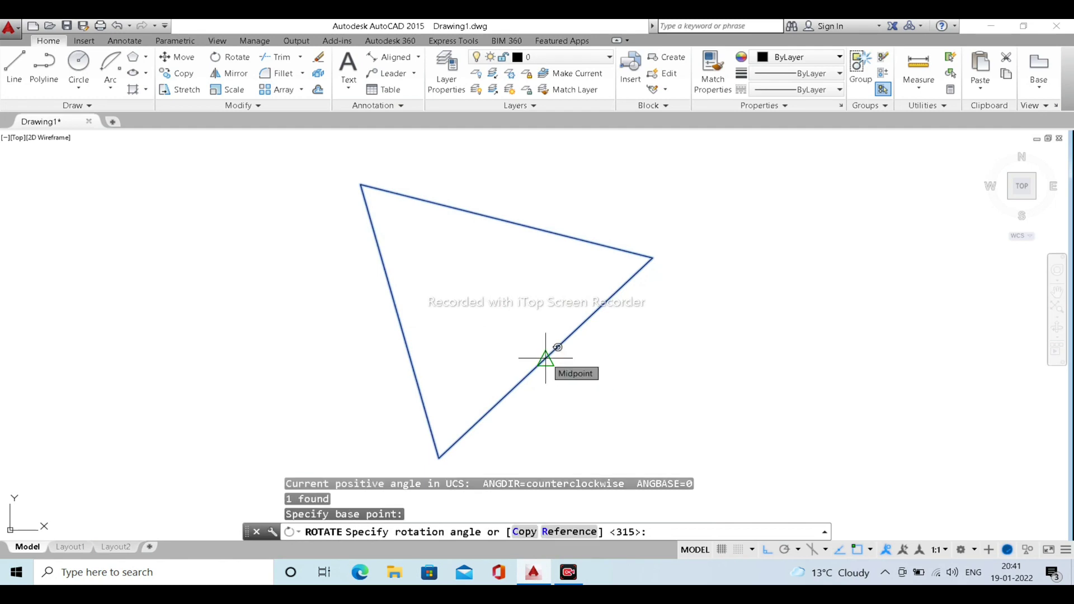
text(4)
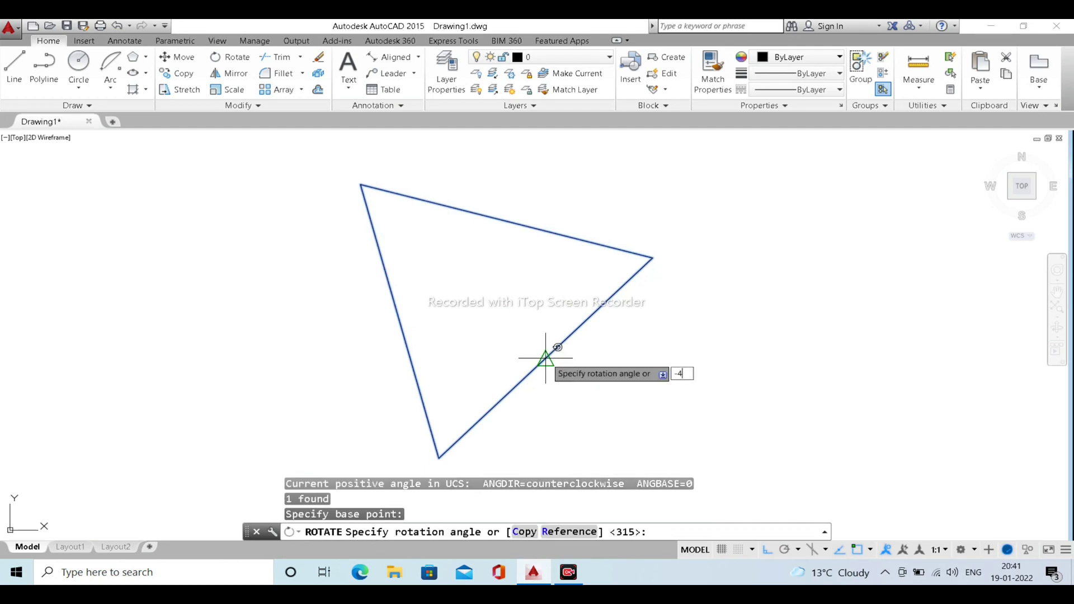
text(5)
key(Return)
scroll(546, 358, down, 2)
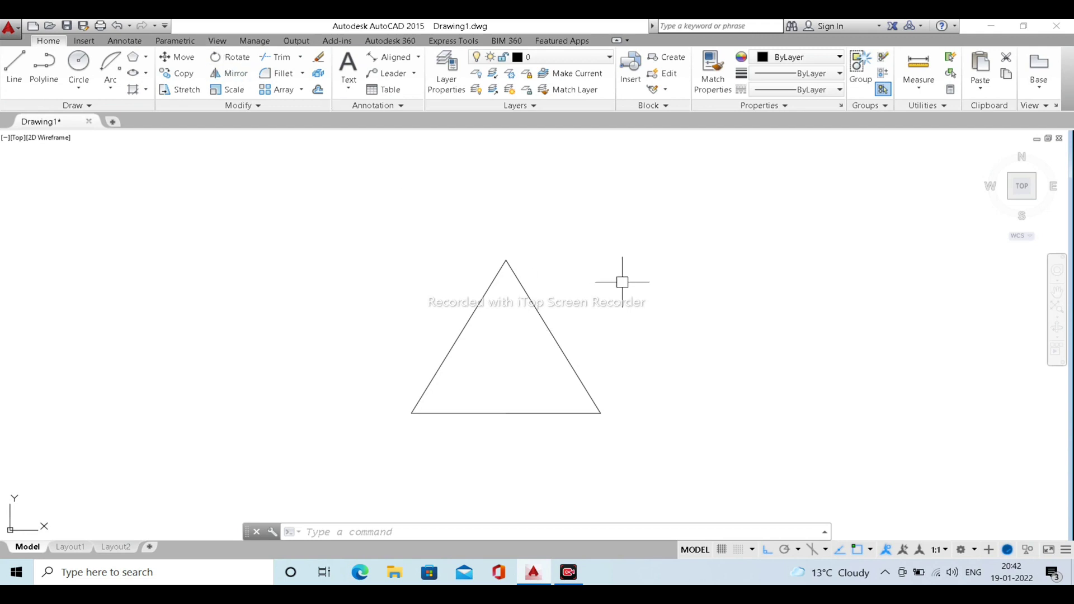
mouse_move(622, 282)
middle_down()
mouse_move(635, 285)
mouse_move(587, 281)
mouse_move(604, 288)
middle_up()
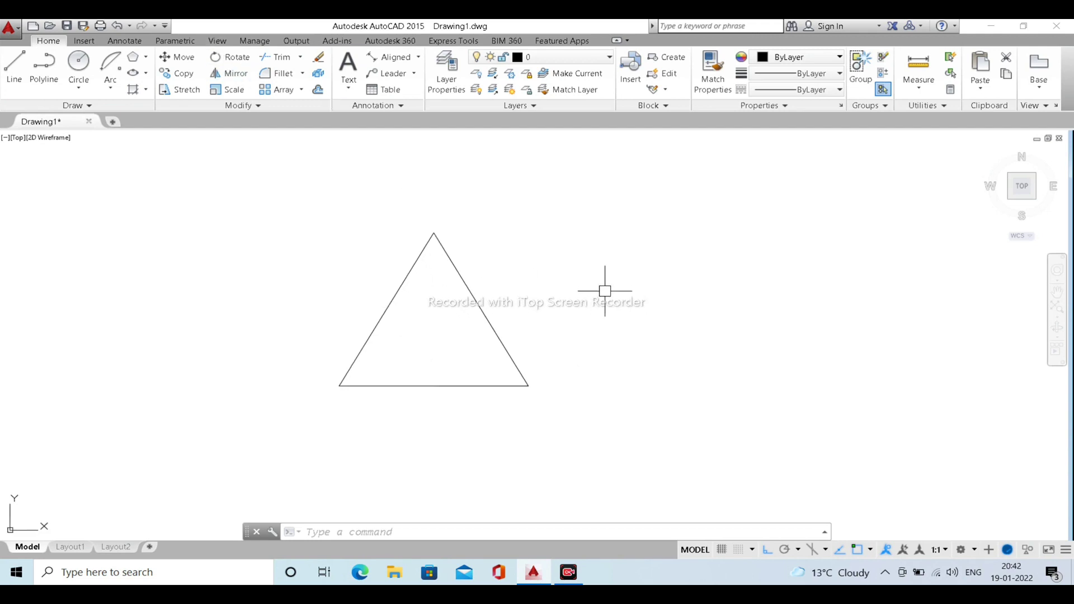
click(326, 190)
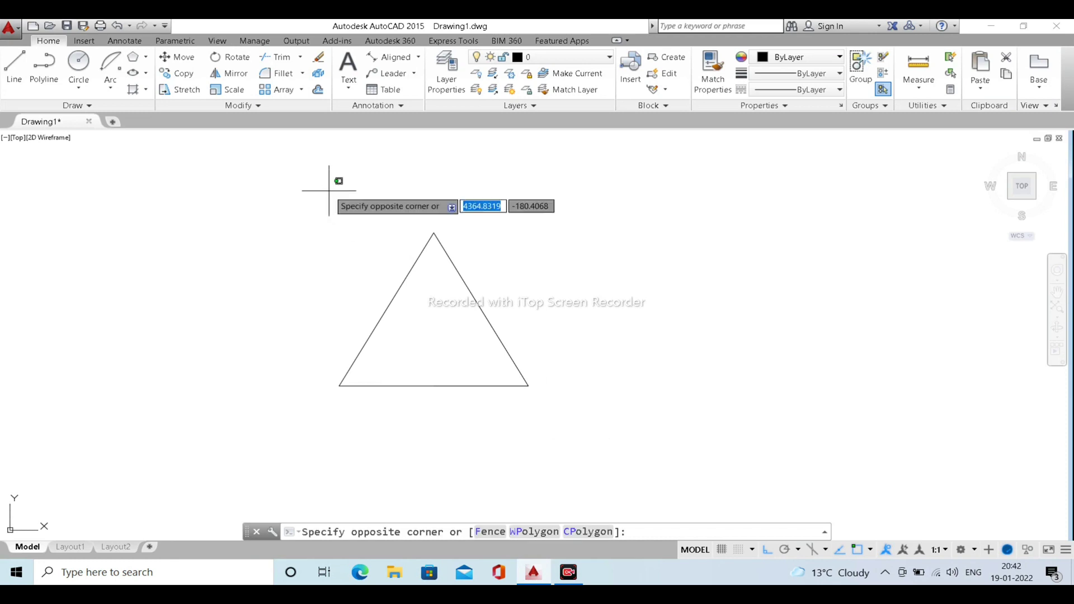
click(353, 231)
Mirror the arc-topped polyline shape across a vertical line through its lower-right corner, keeping the source object
scroll(353, 231, down, 5)
mouse_move(355, 262)
middle_down()
mouse_move(408, 298)
mouse_move(370, 334)
middle_up()
scroll(477, 249, up, 3)
scroll(477, 249, up, 3)
scroll(481, 256, down, 3)
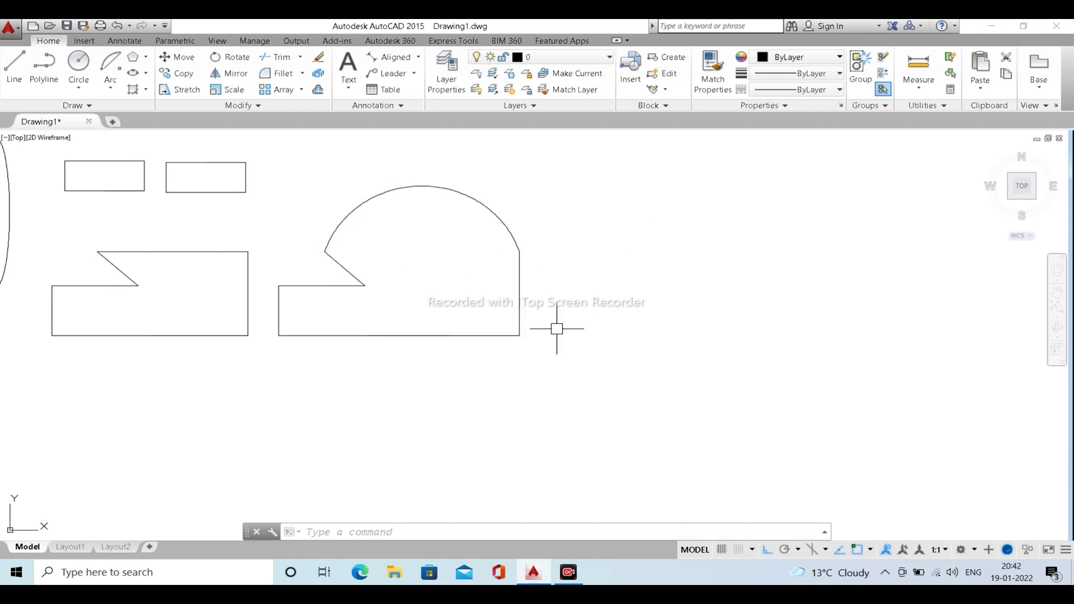
click(594, 411)
click(268, 162)
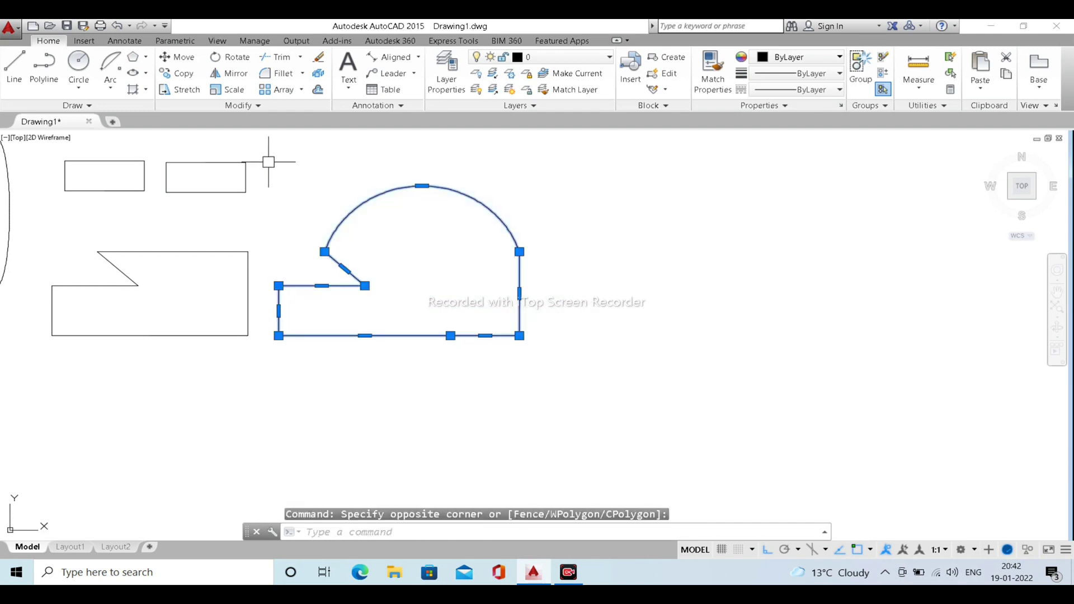
click(235, 74)
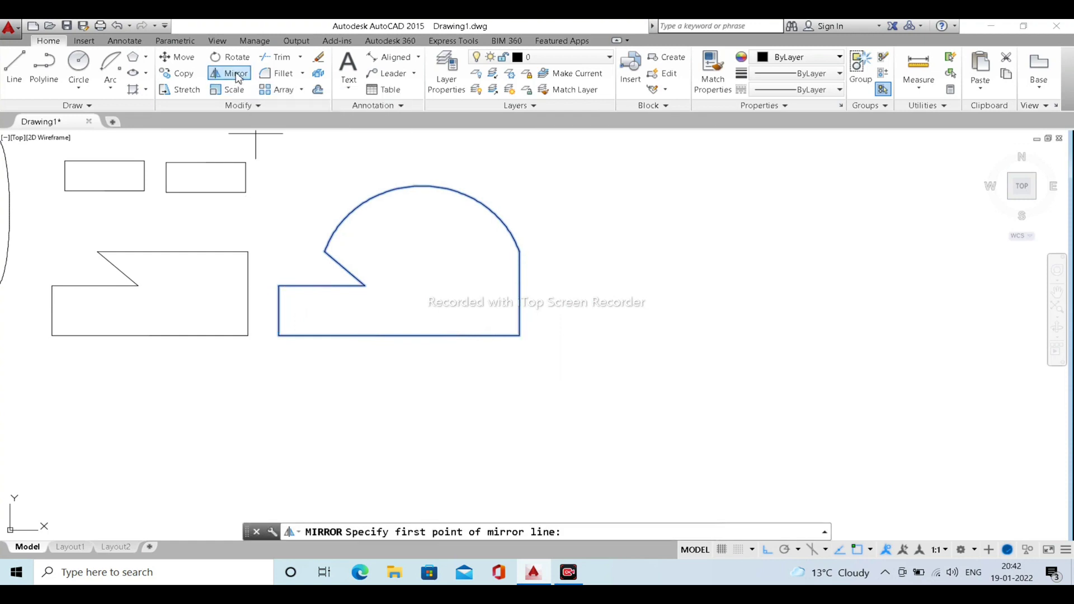
click(519, 336)
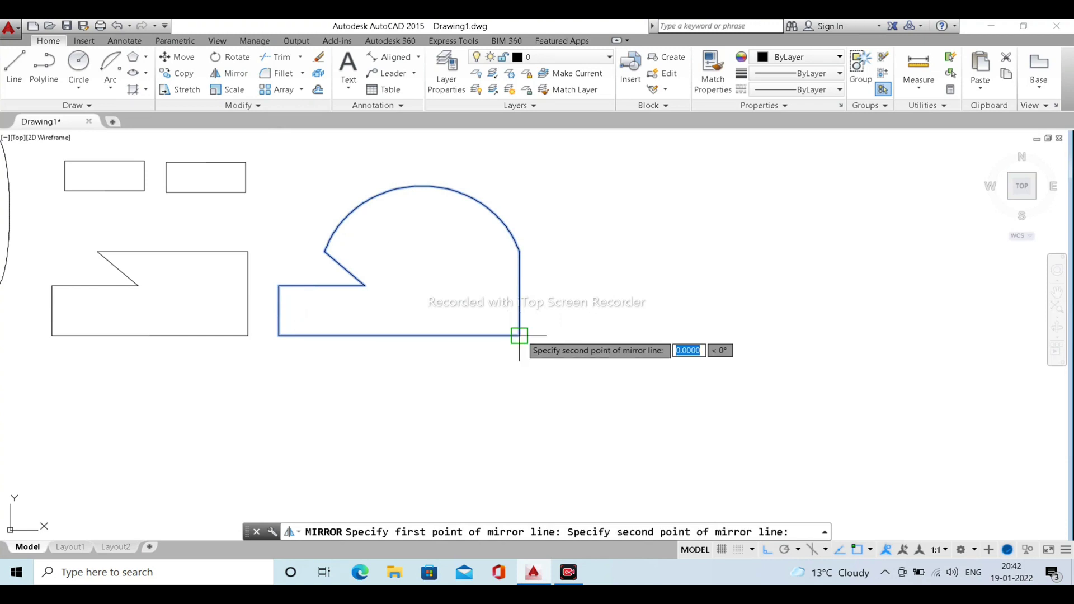
click(529, 403)
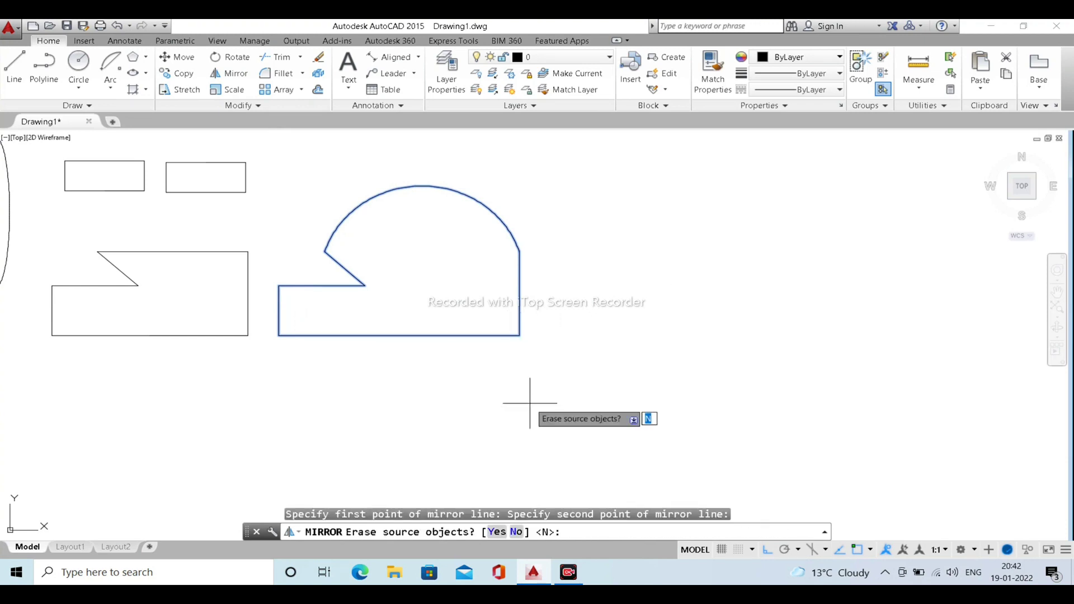
key(Return)
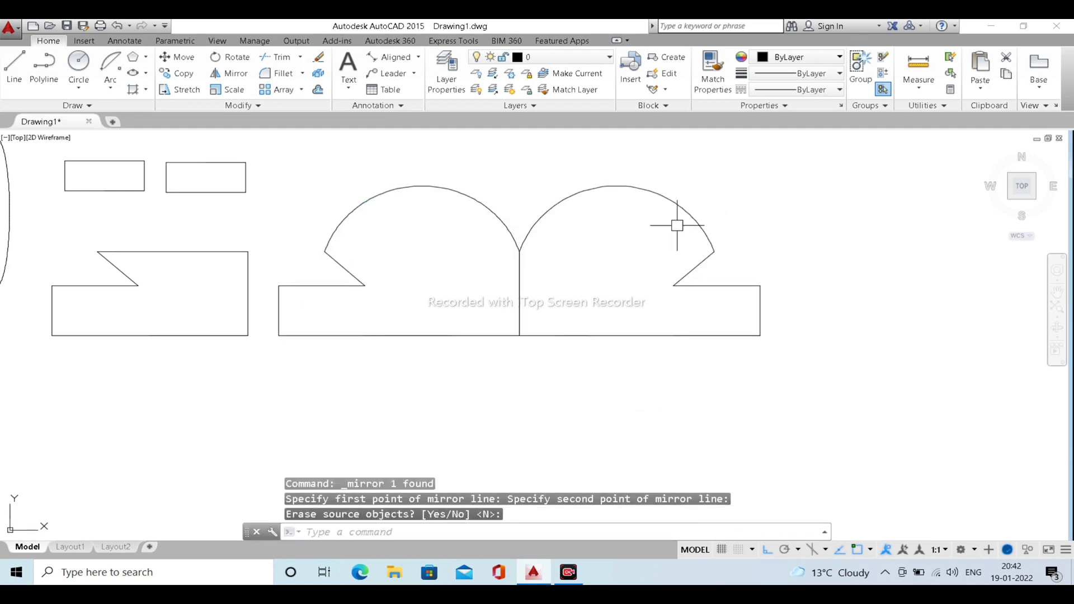
Delete the mirrored copy of the arc-topped shape
click(803, 408)
click(676, 197)
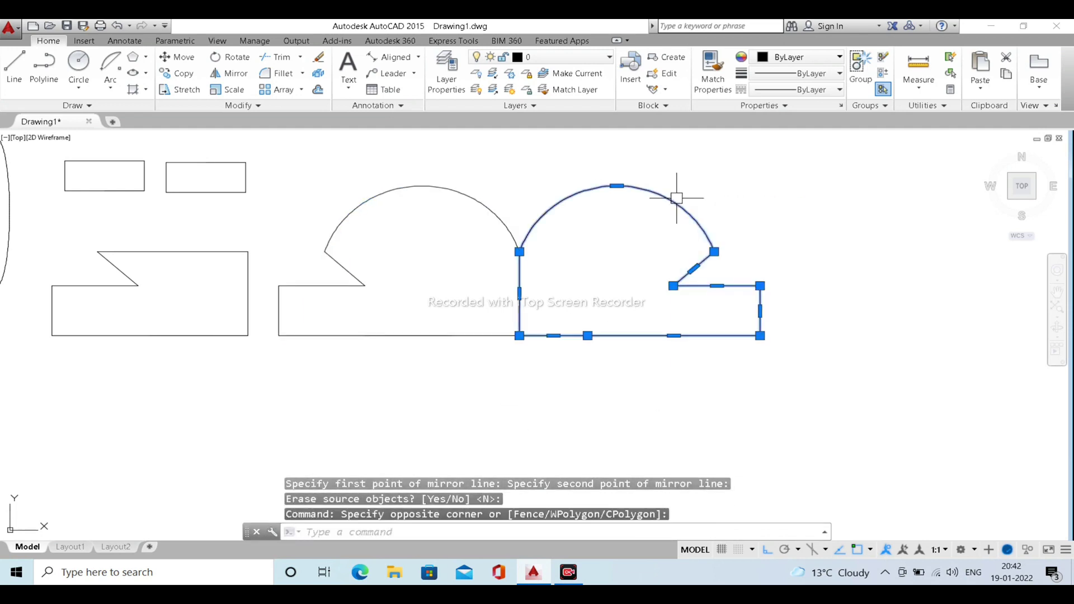
key(Delete)
click(604, 396)
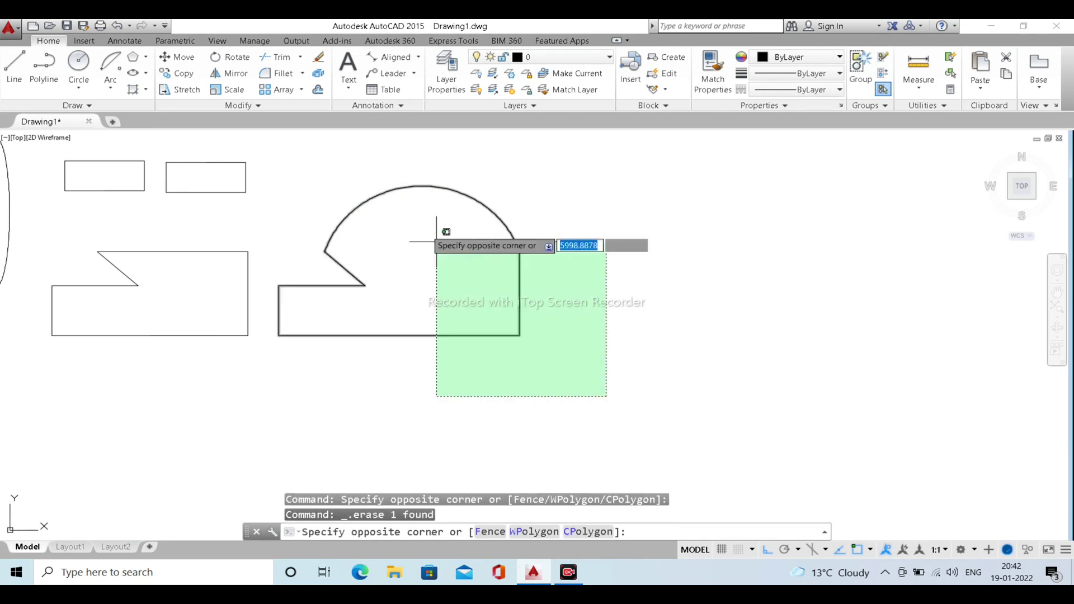
click(321, 174)
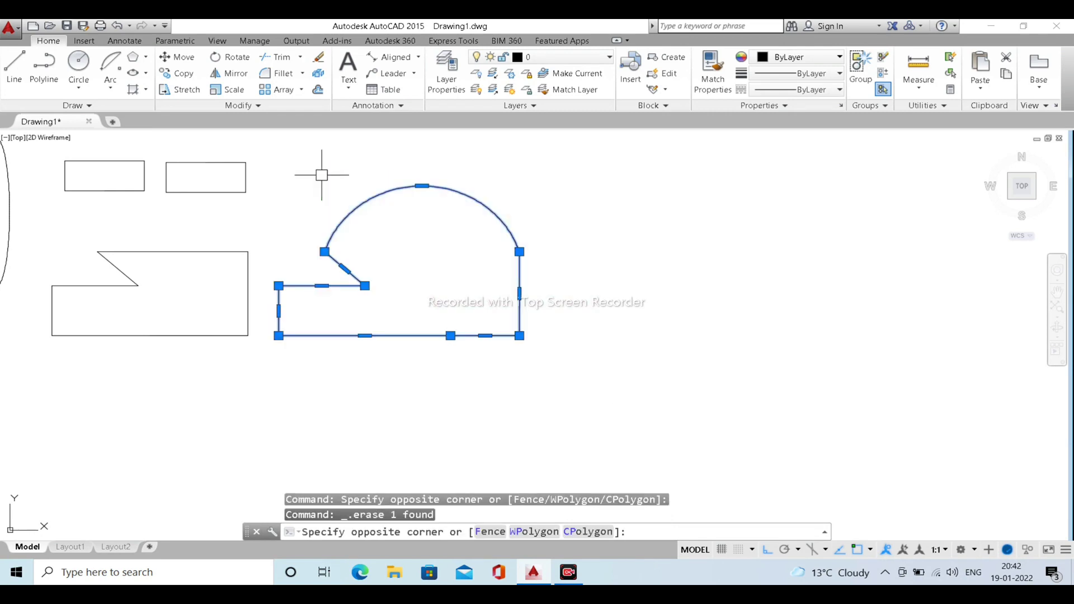
click(236, 74)
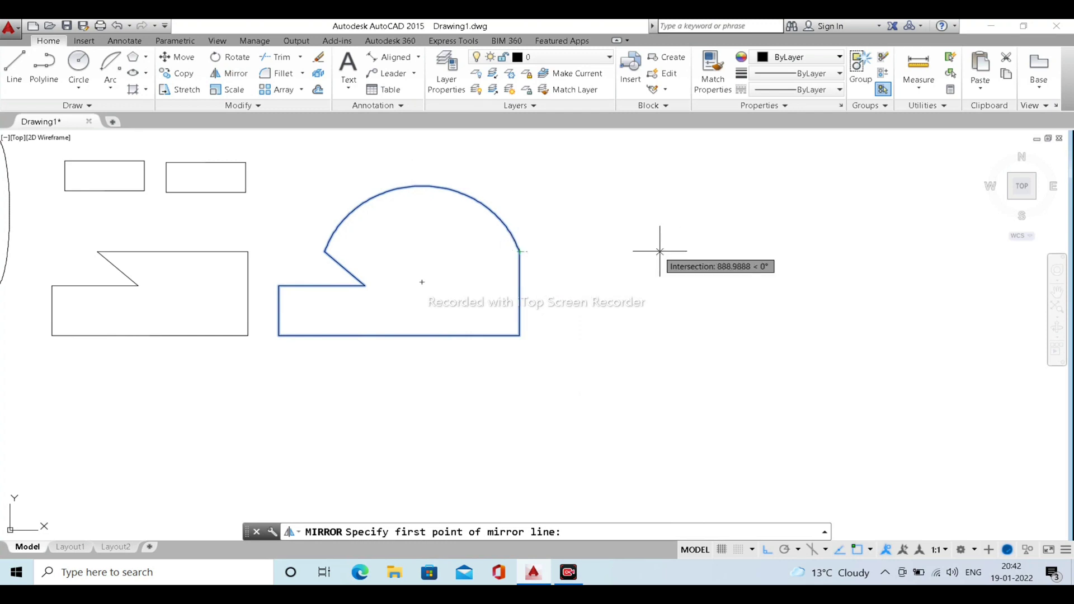
click(519, 252)
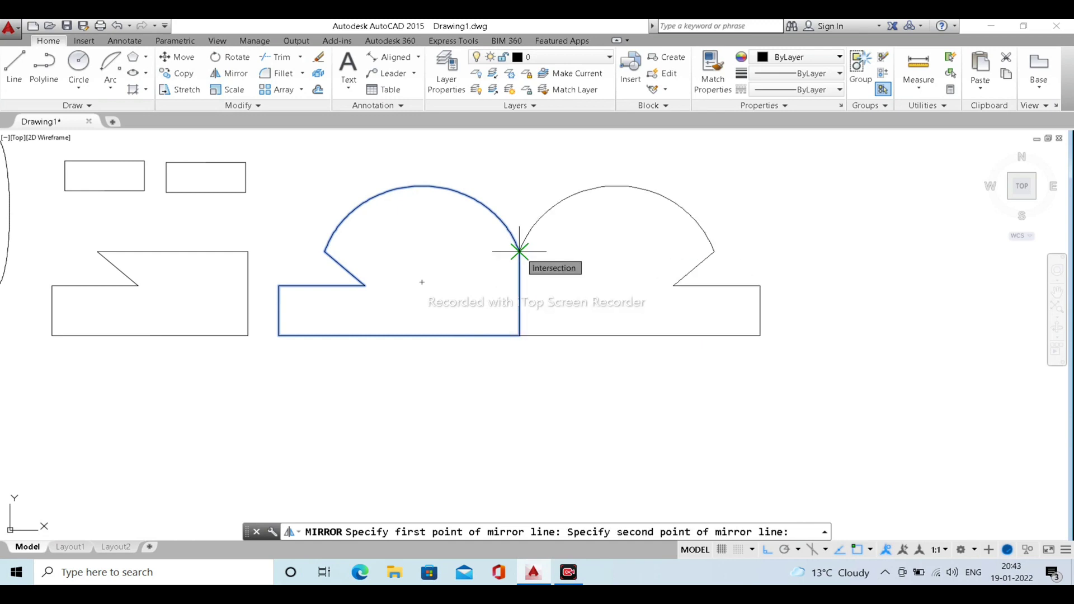
click(519, 252)
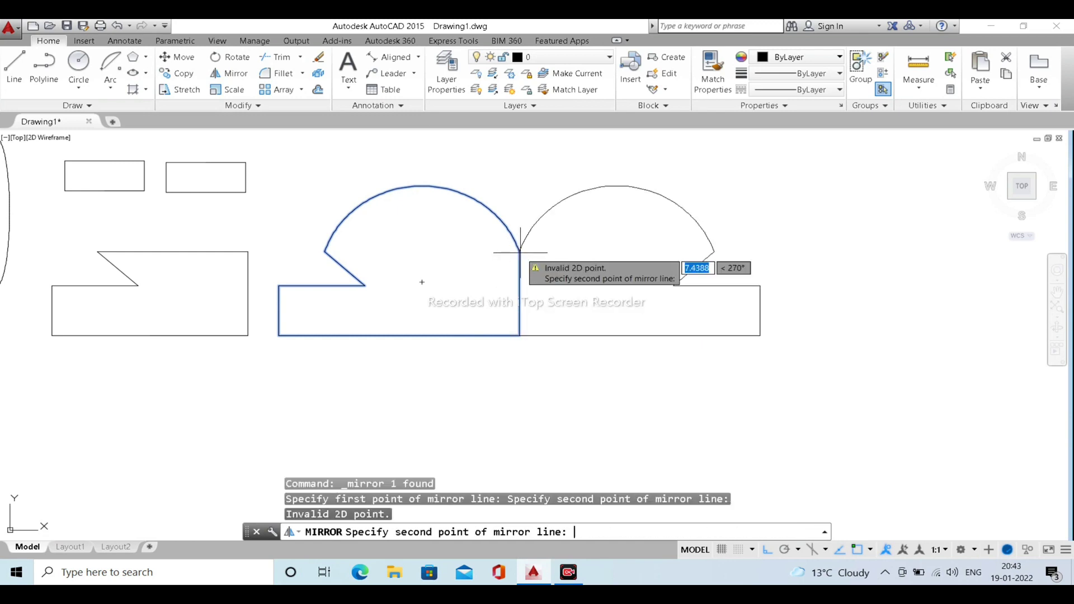
click(529, 431)
key(Escape)
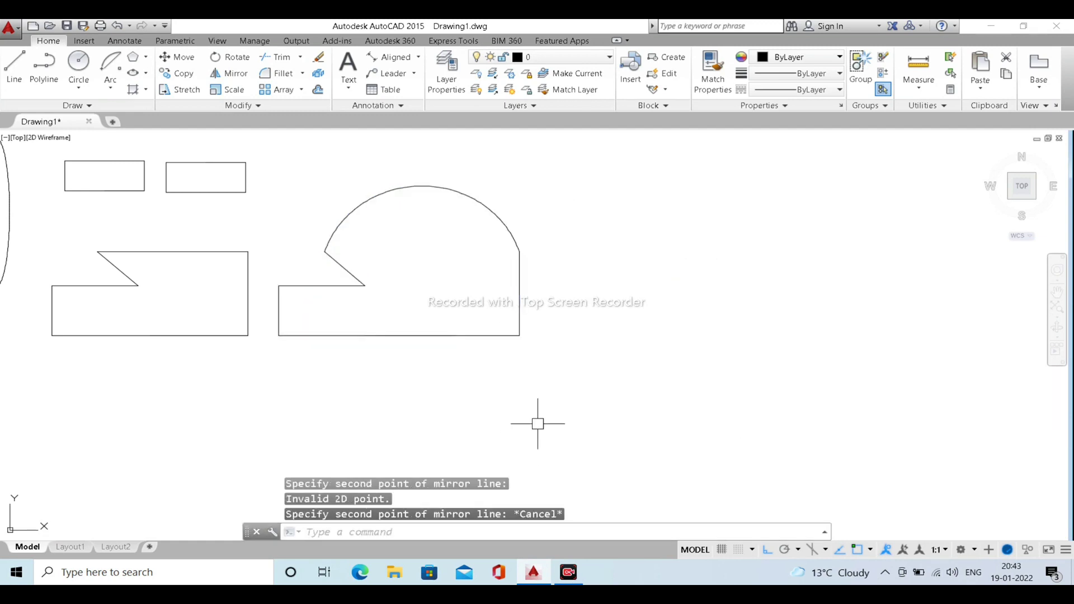
Mirror the arc-topped shape across a vertical line through its lower-right corner, keeping the source object
click(599, 400)
click(396, 183)
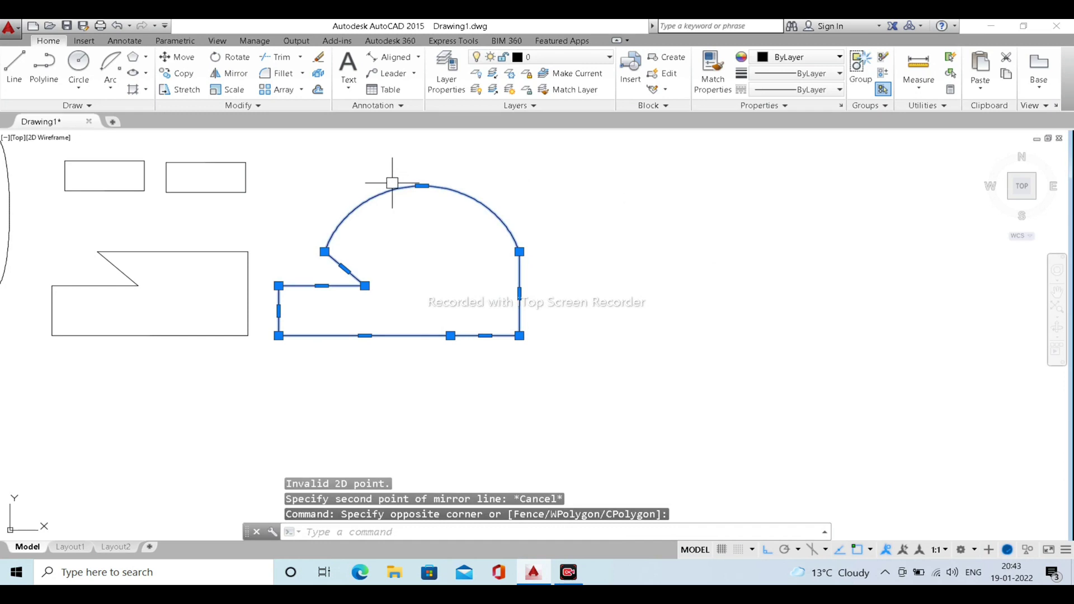
click(229, 73)
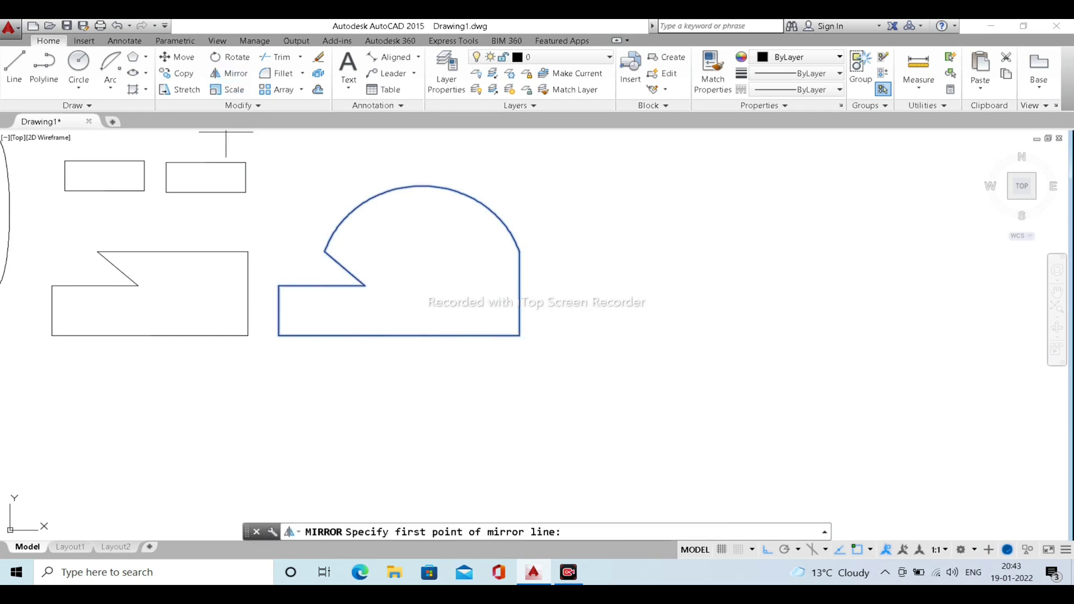
click(519, 335)
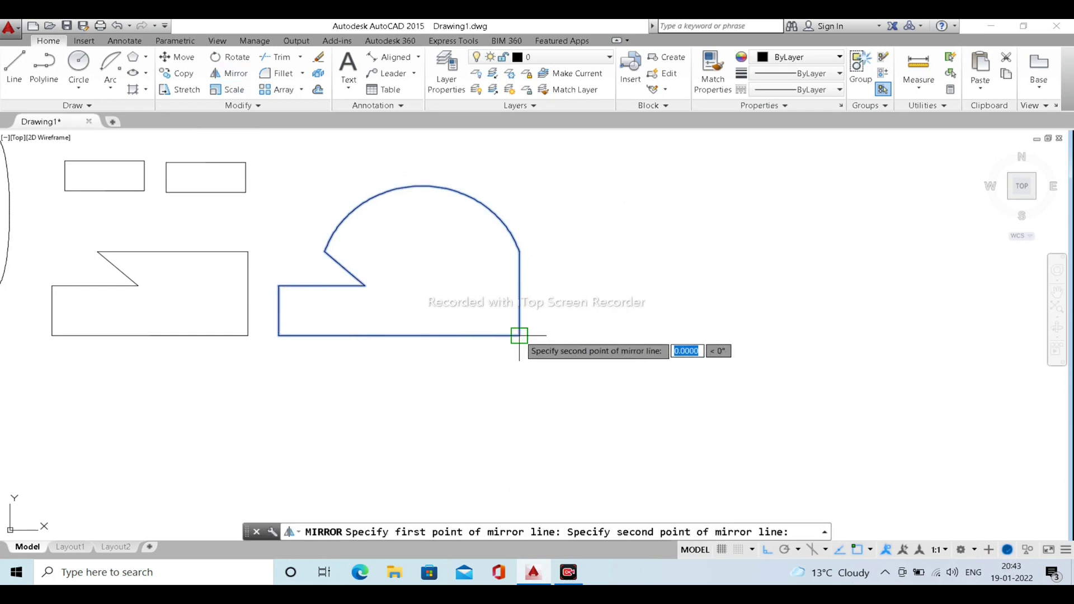
click(519, 432)
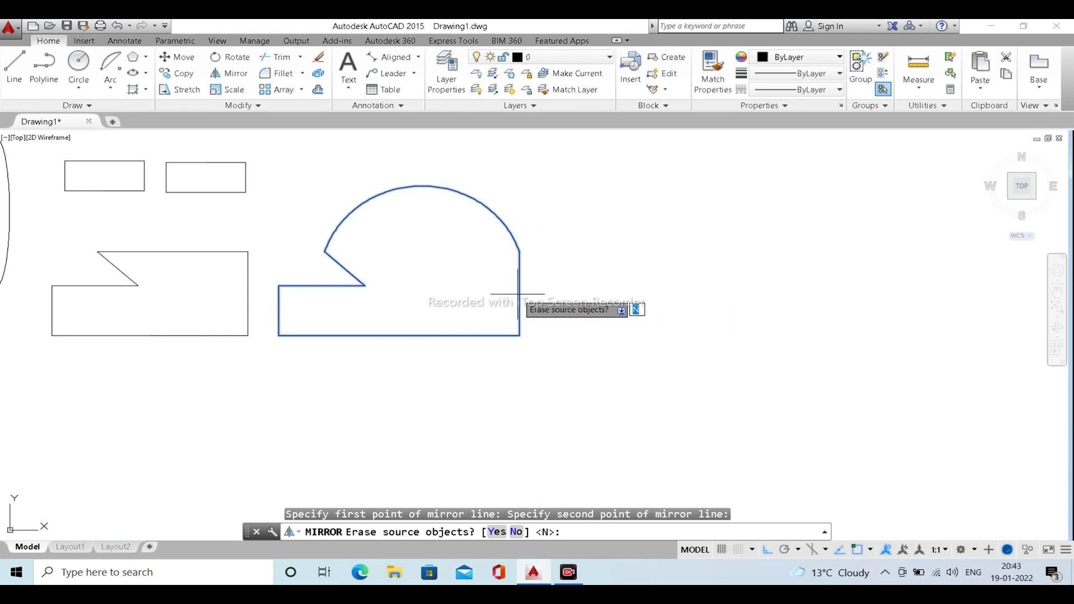
key(Return)
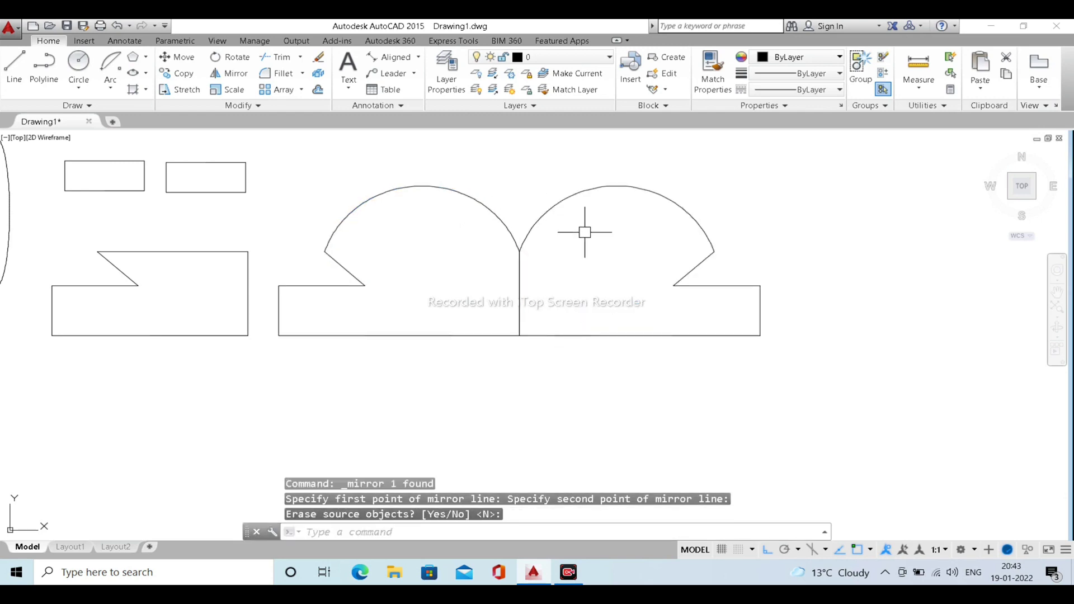
Delete the mirrored copy to the right of the arc-topped shape
click(718, 386)
click(637, 228)
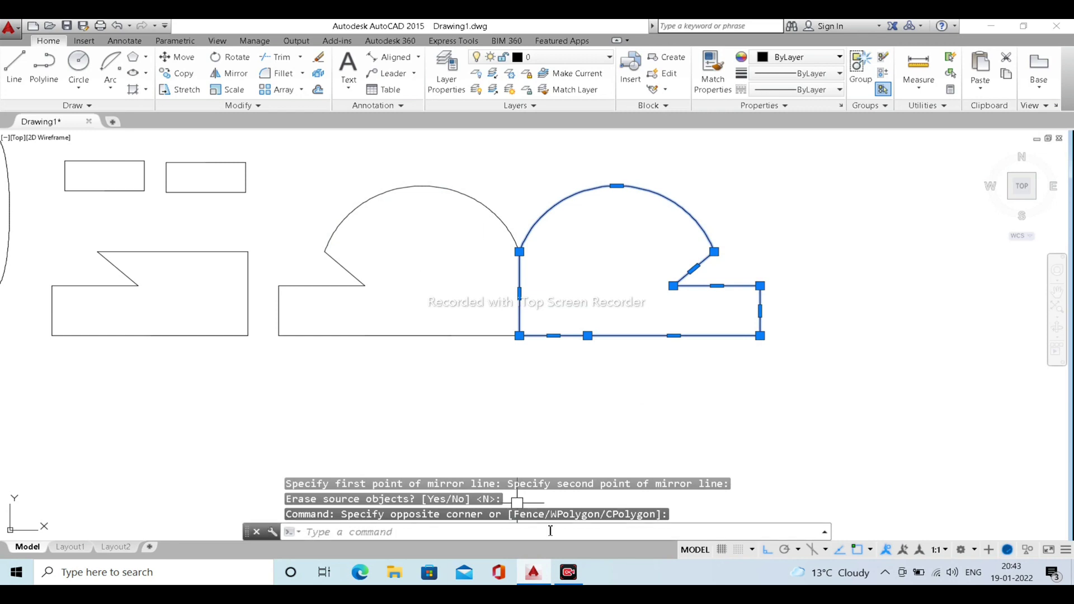
key(Delete)
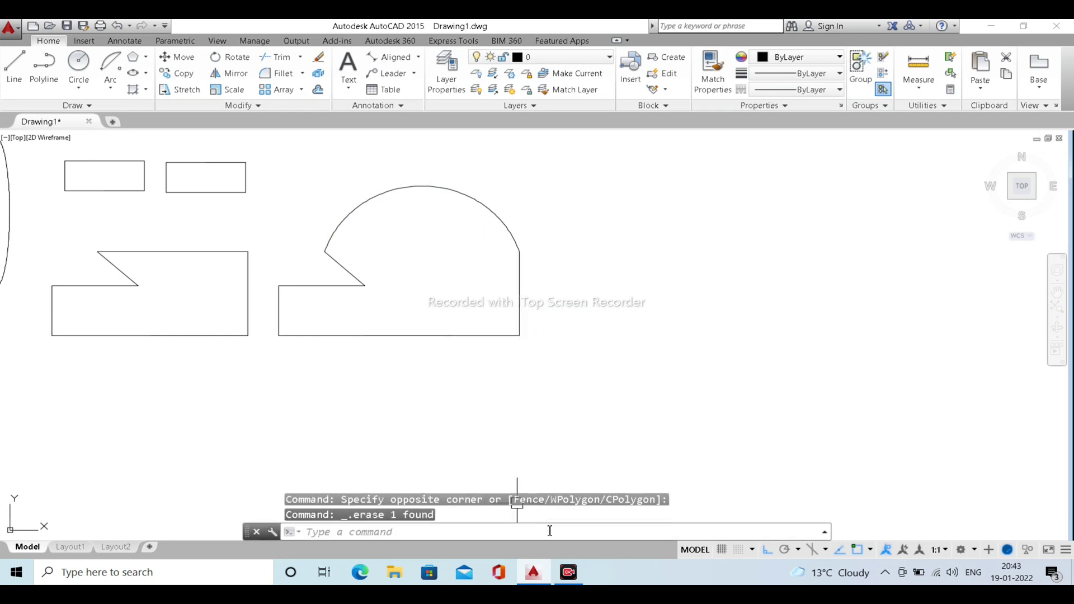
Mirror the arc-topped shape across a vertical line through its lower-right corner, erasing the source object
click(548, 395)
click(407, 222)
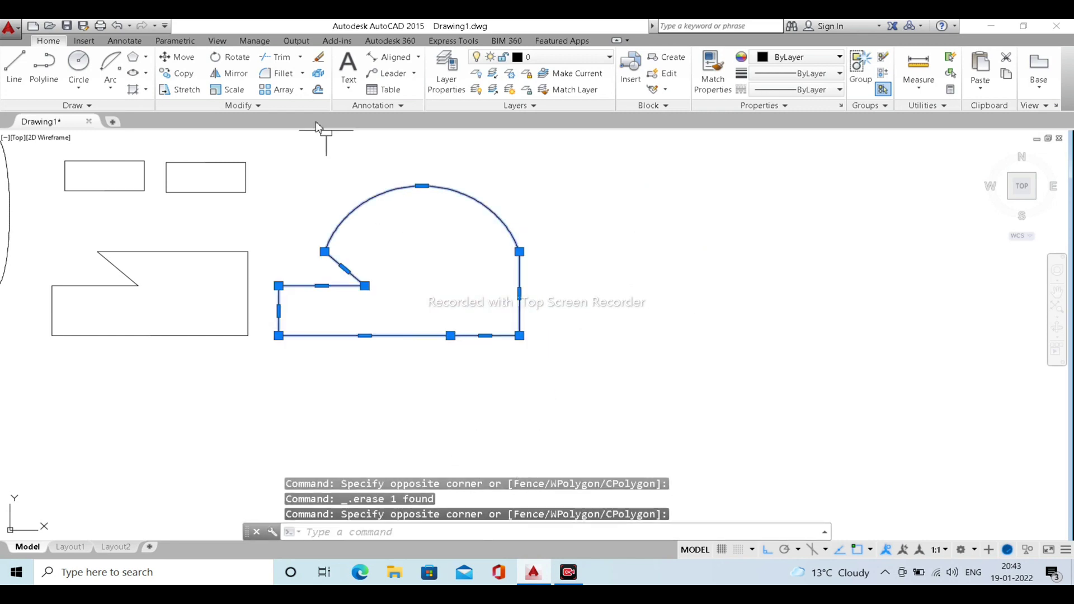
click(232, 74)
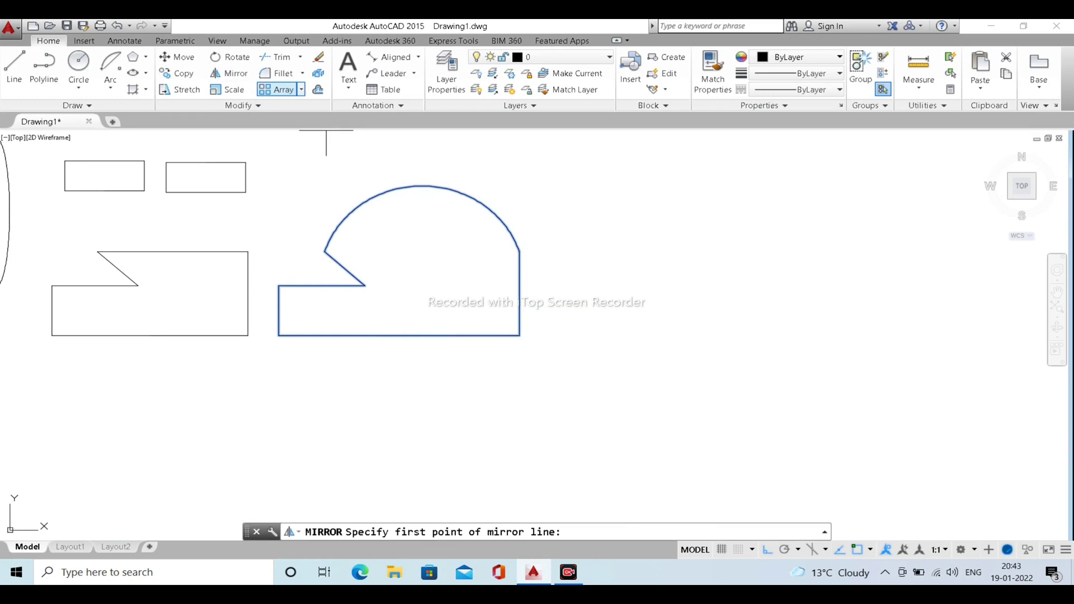
click(519, 336)
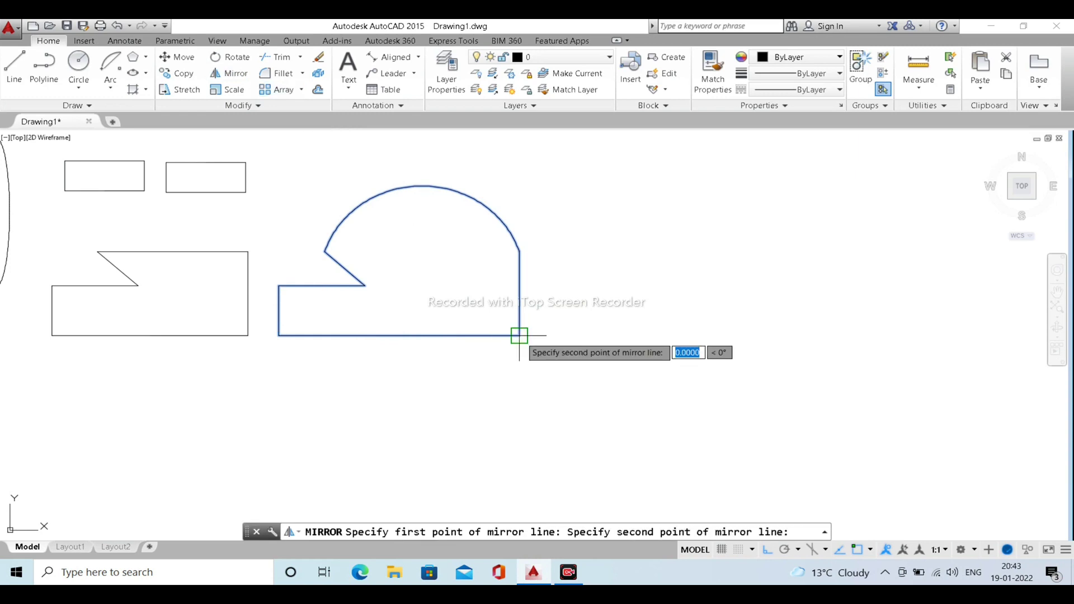
click(517, 433)
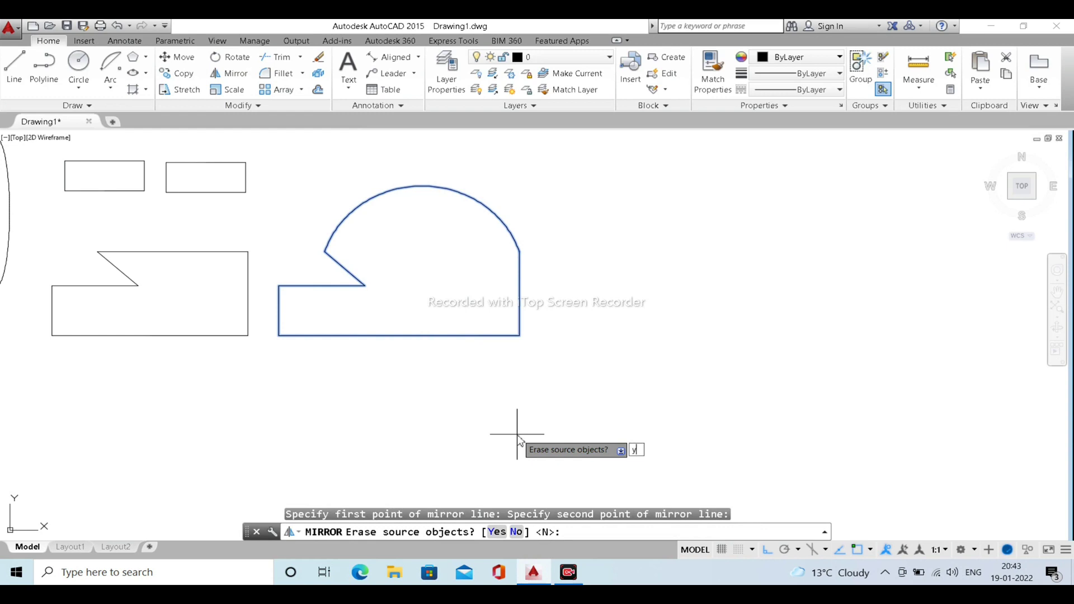
key(Return)
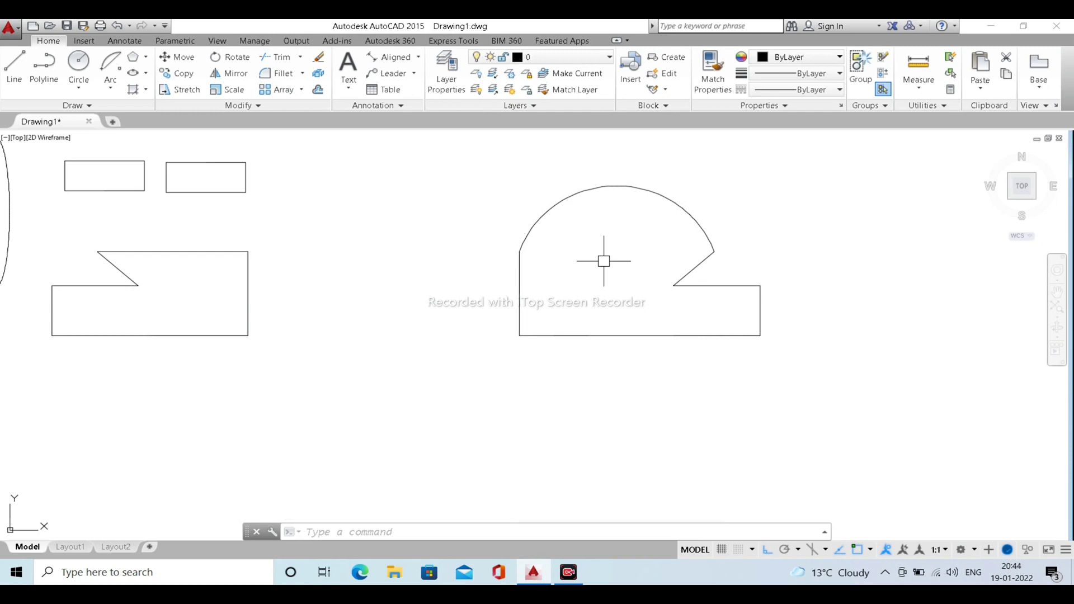
Mirror the flipped arc-topped shape back across a vertical line through its lower-left corner, erasing the source object
click(805, 378)
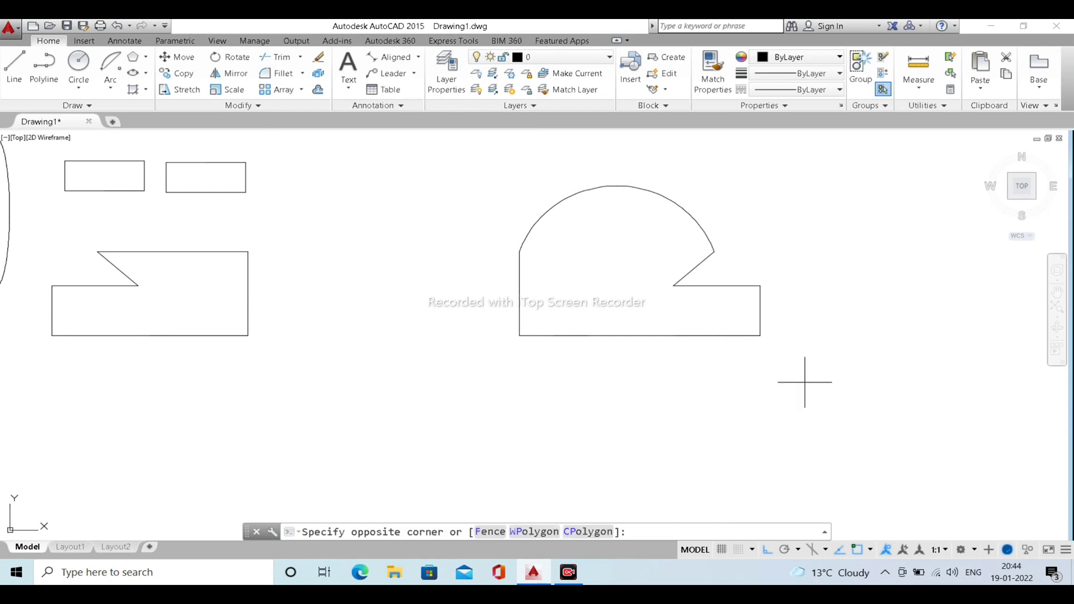
click(501, 137)
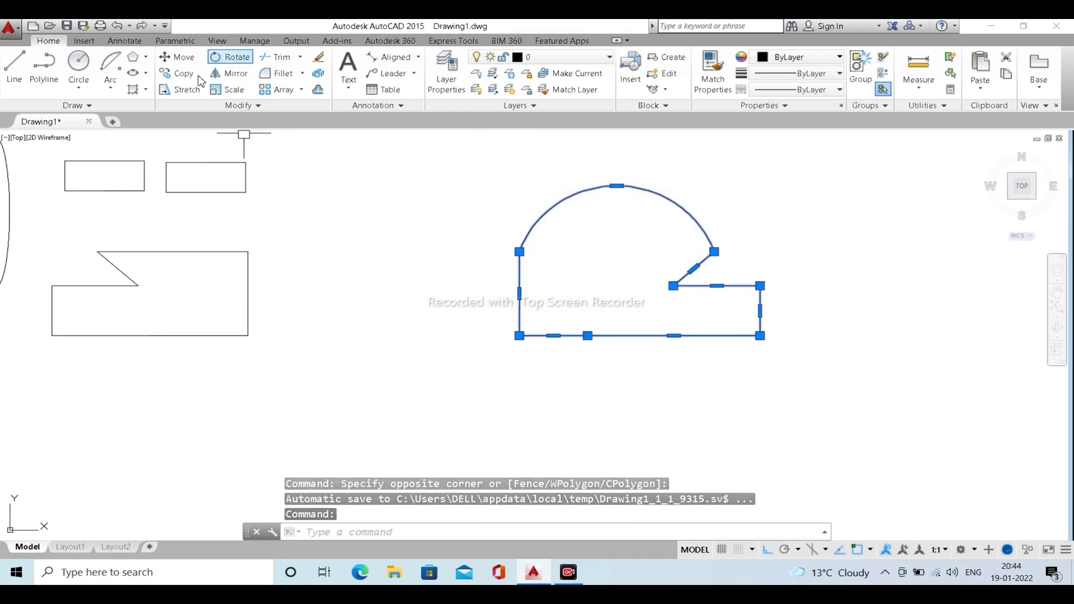
click(229, 73)
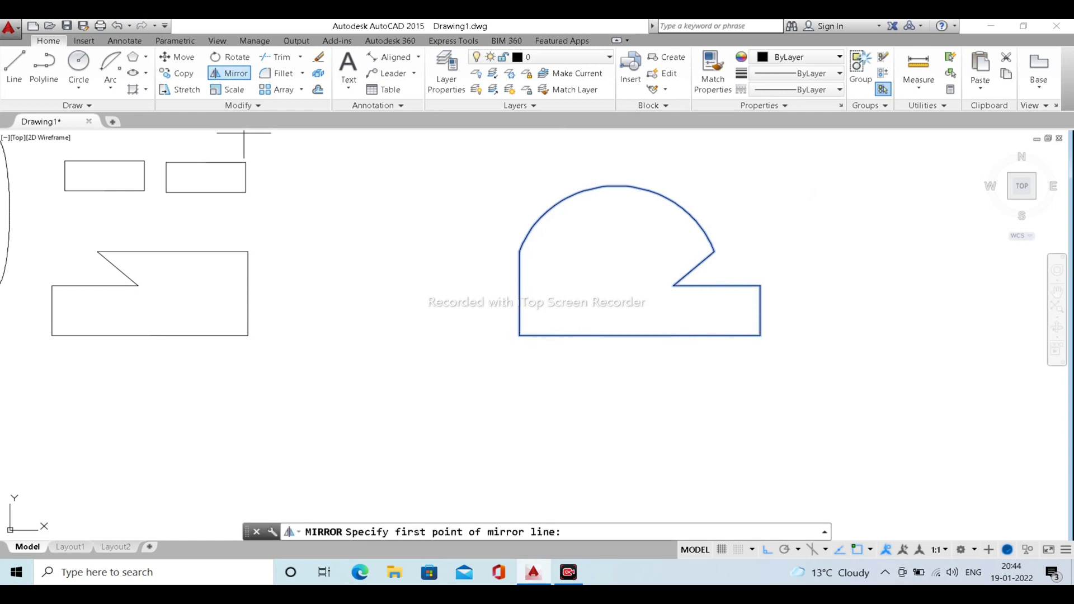
click(519, 336)
click(521, 432)
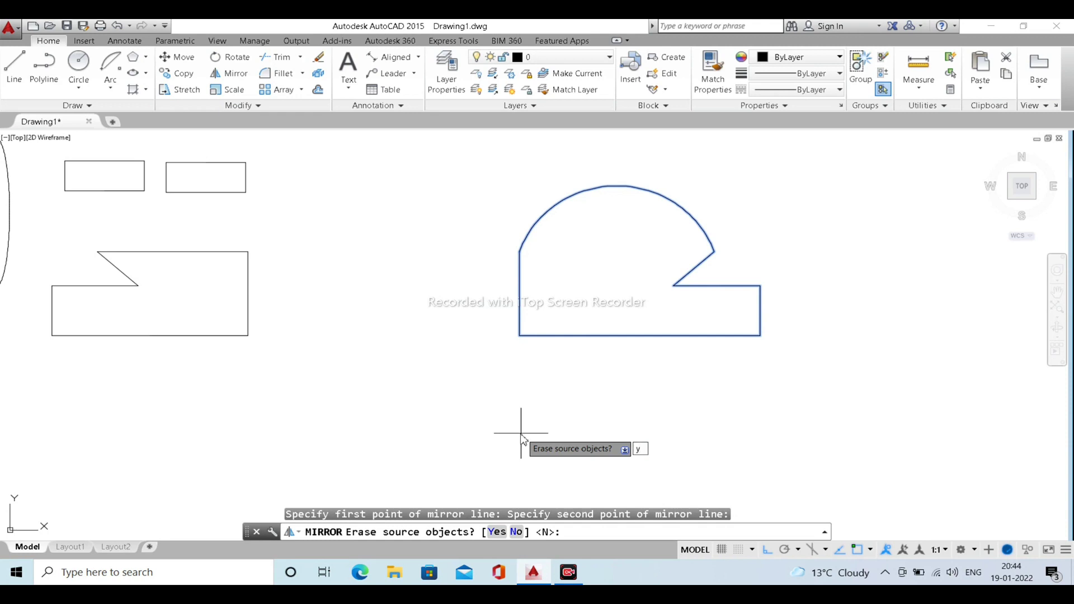
key(Return)
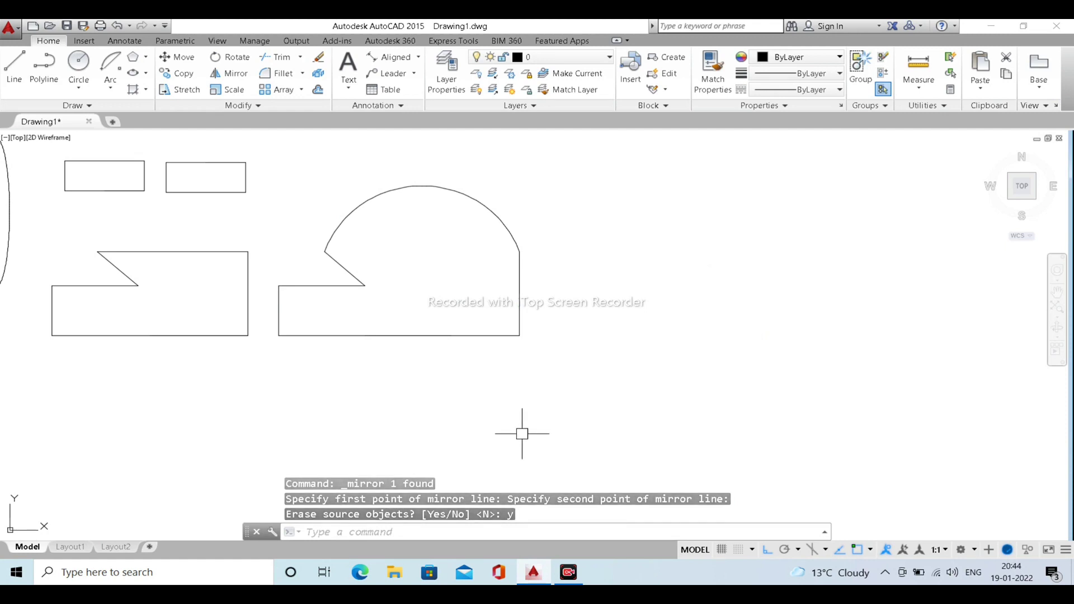
Mirror the arc-topped shape across the vertical line through its lower-right corner and keep the original
click(552, 440)
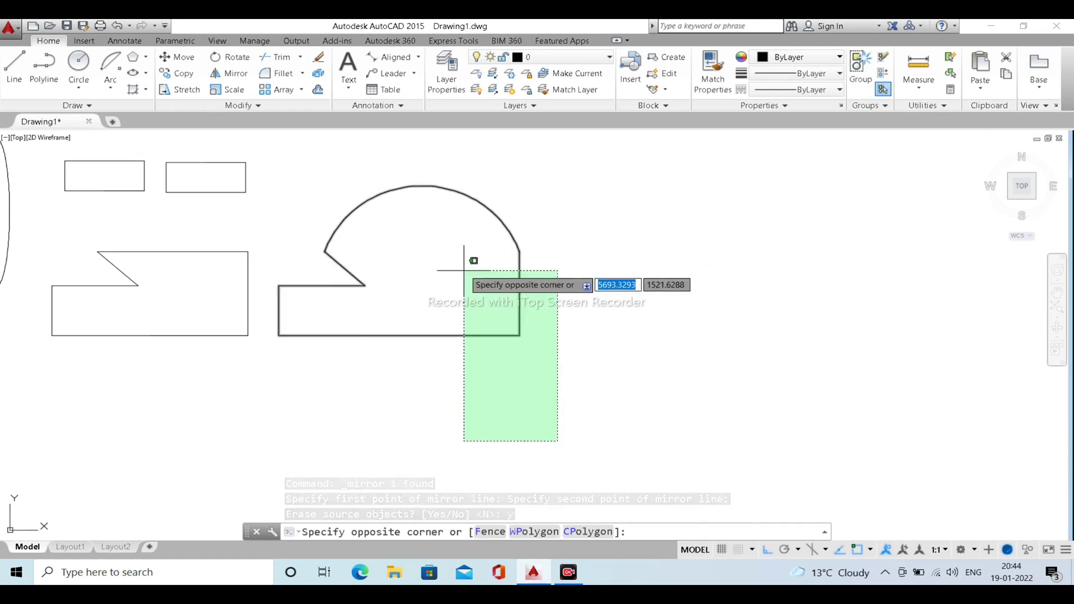
click(472, 258)
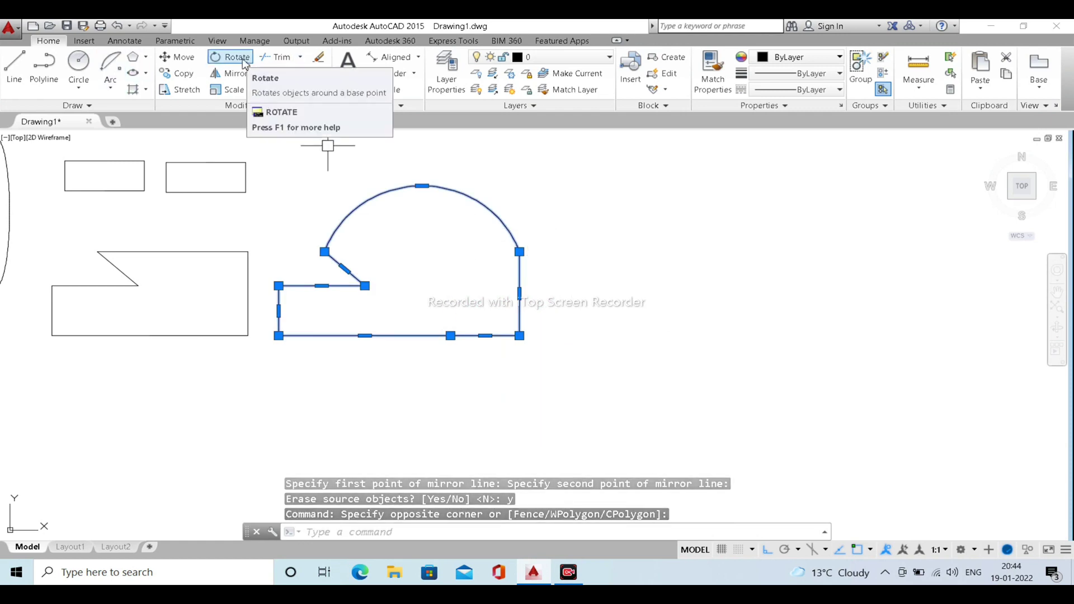
click(230, 73)
click(519, 335)
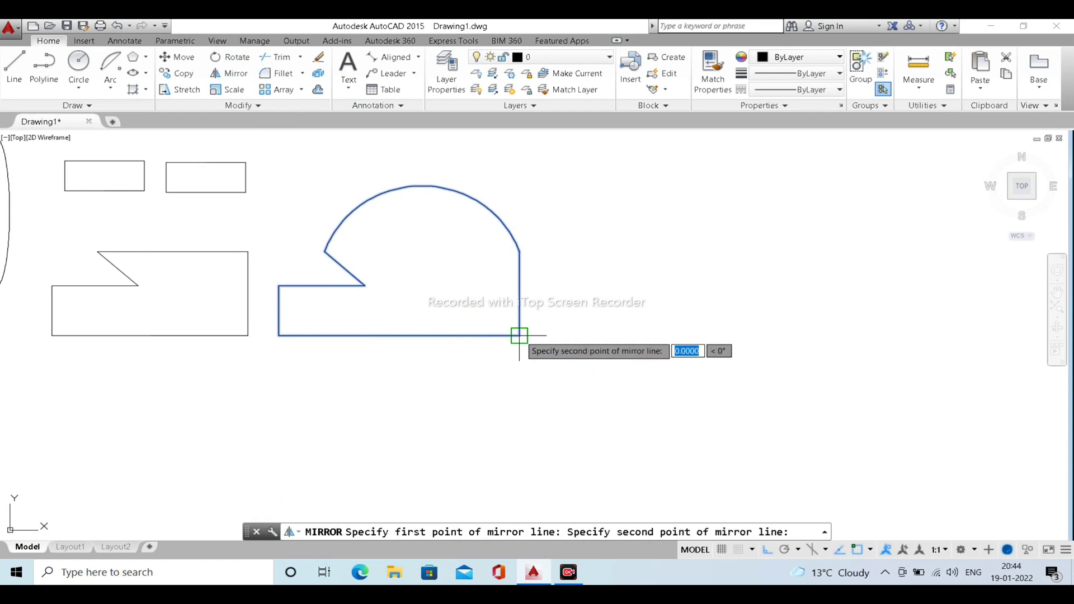
click(528, 414)
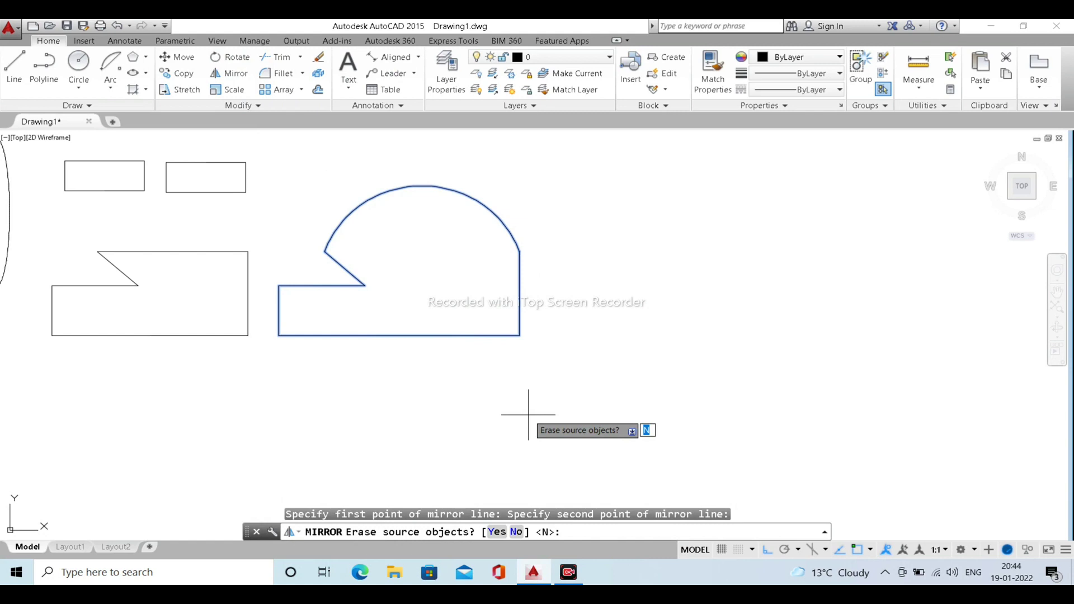
key(Return)
Draw a 200-unit horizontal line extending rightward from the lower-right corner of the mirrored arc-topped shape
scroll(591, 341, down, 3)
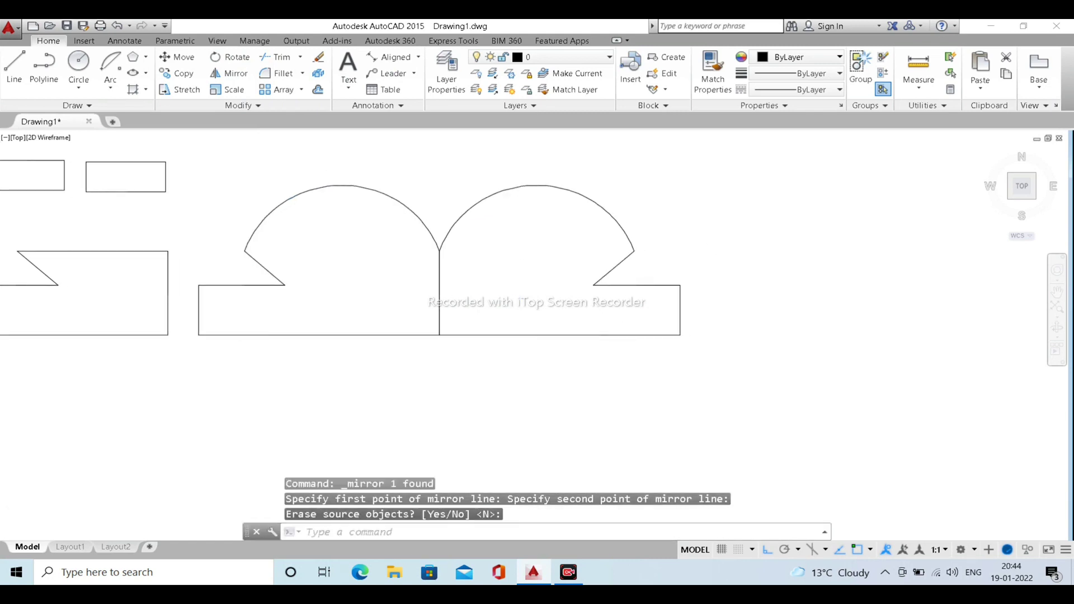
scroll(573, 342, up, 2)
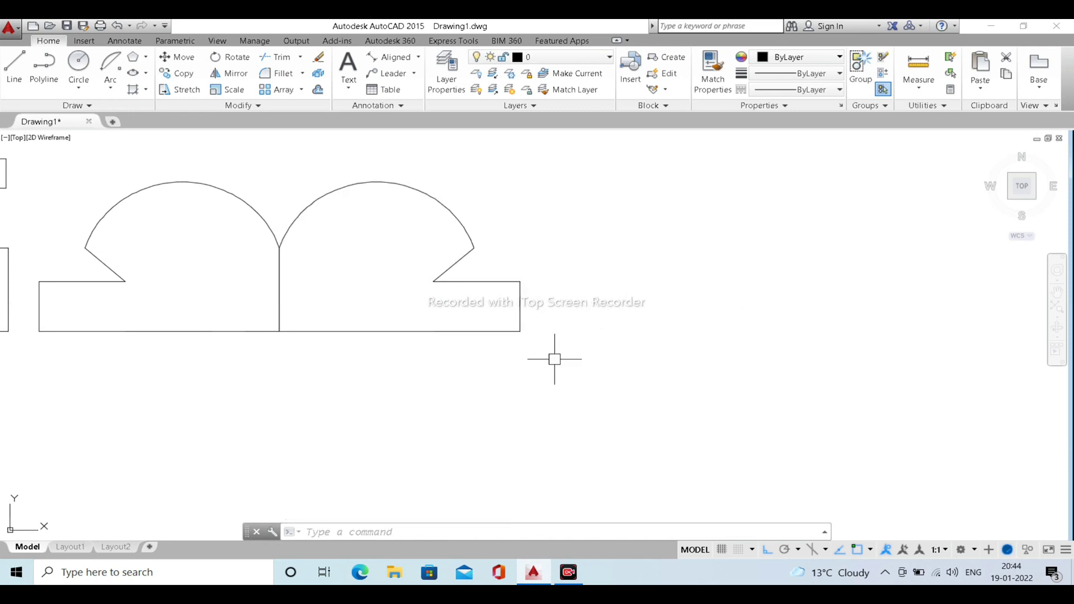
key(Return)
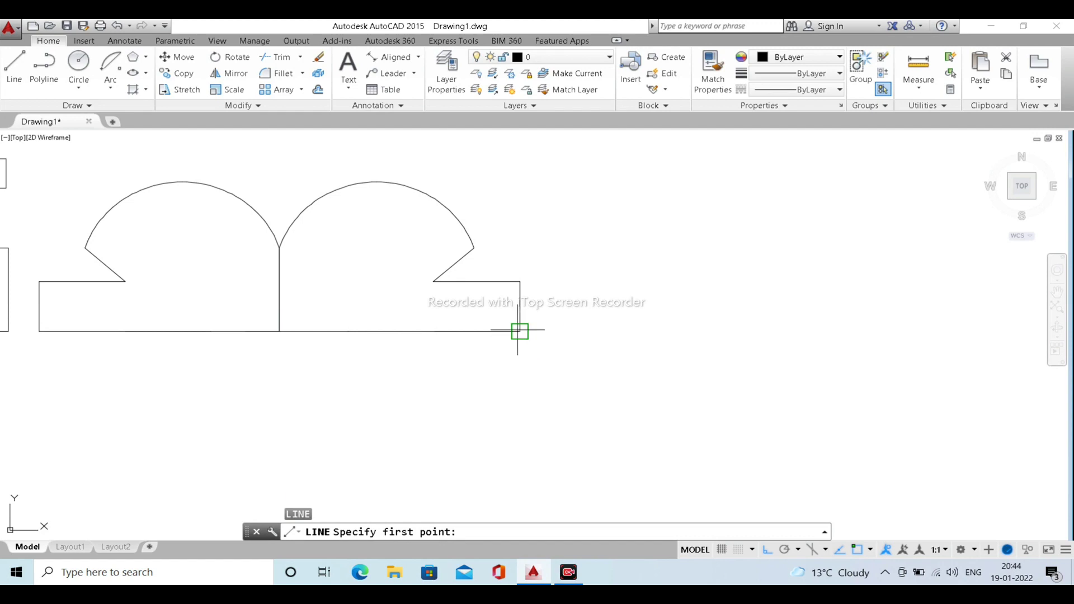
click(520, 332)
text(2)
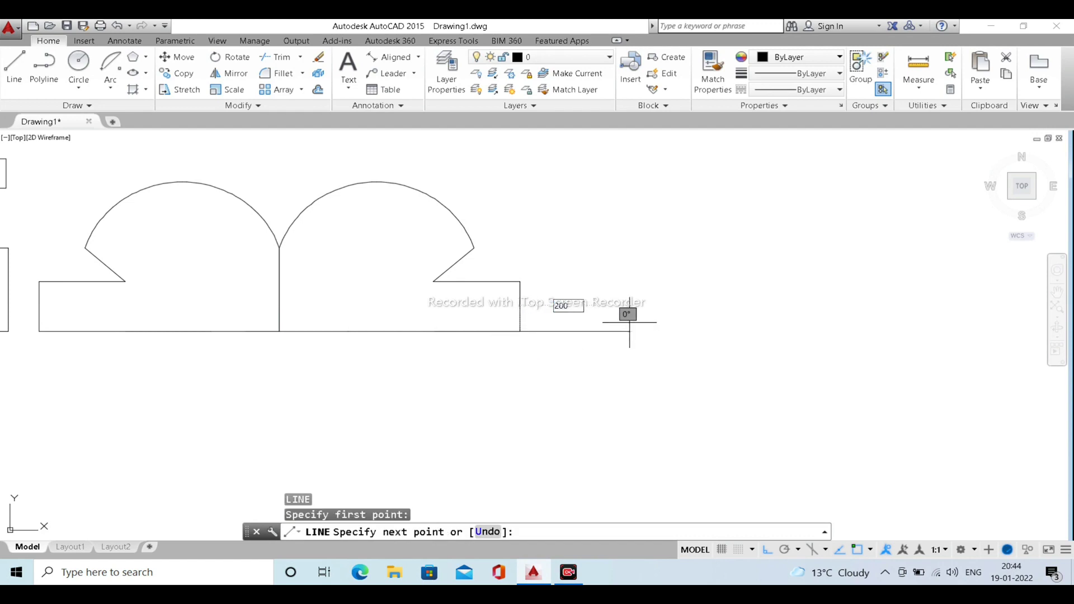
text(00)
key(Return)
key(Escape)
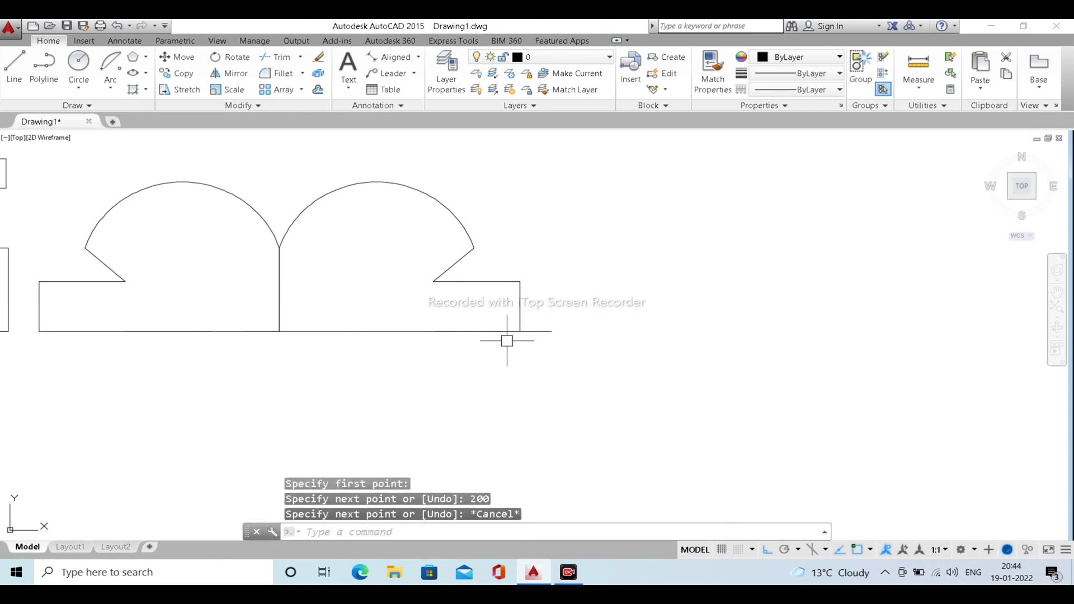
Mirror the right-hand arc-topped shape across a vertical line through the midpoint of the short 200-unit line, keeping the source object
click(542, 302)
click(535, 352)
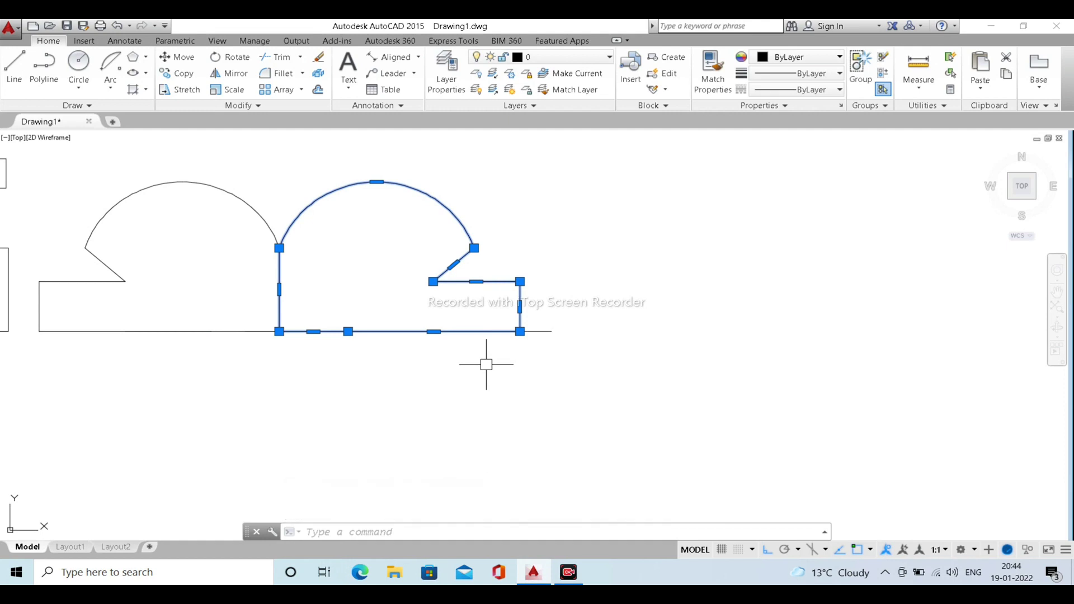
text(I)
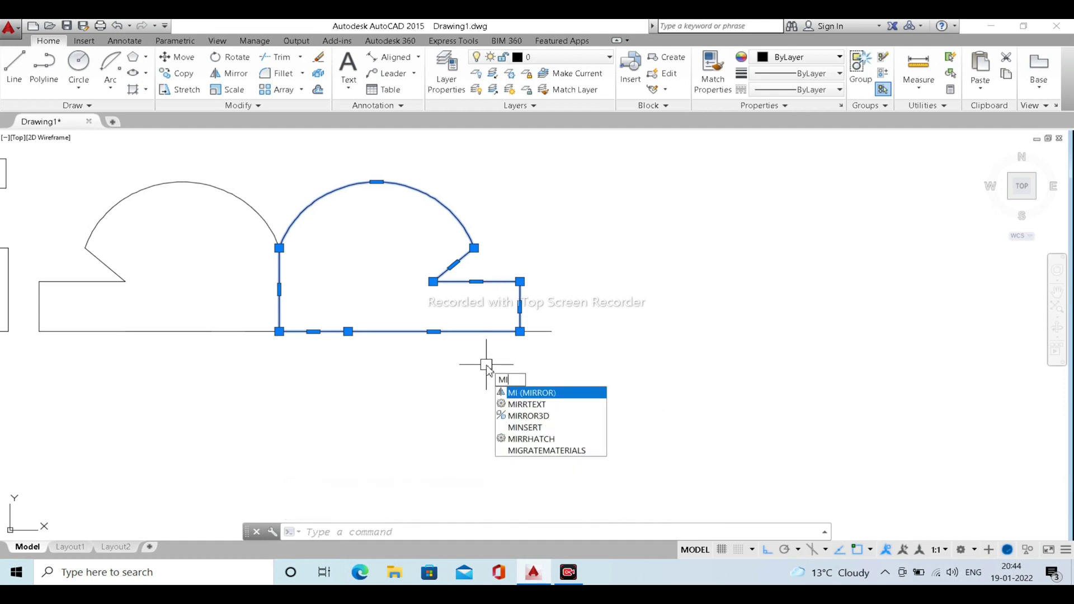
key(Return)
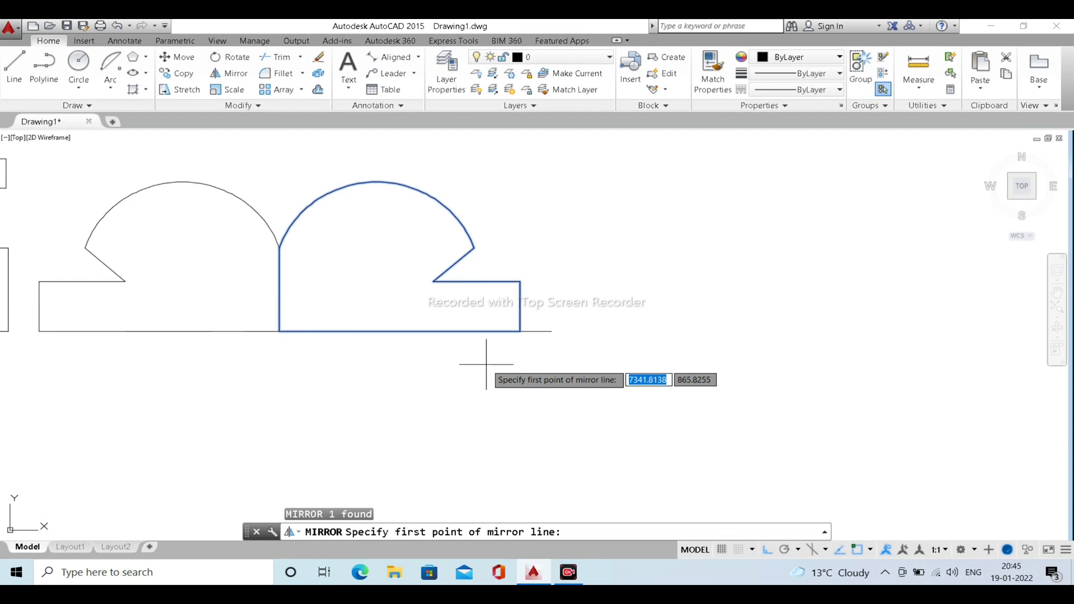
click(535, 332)
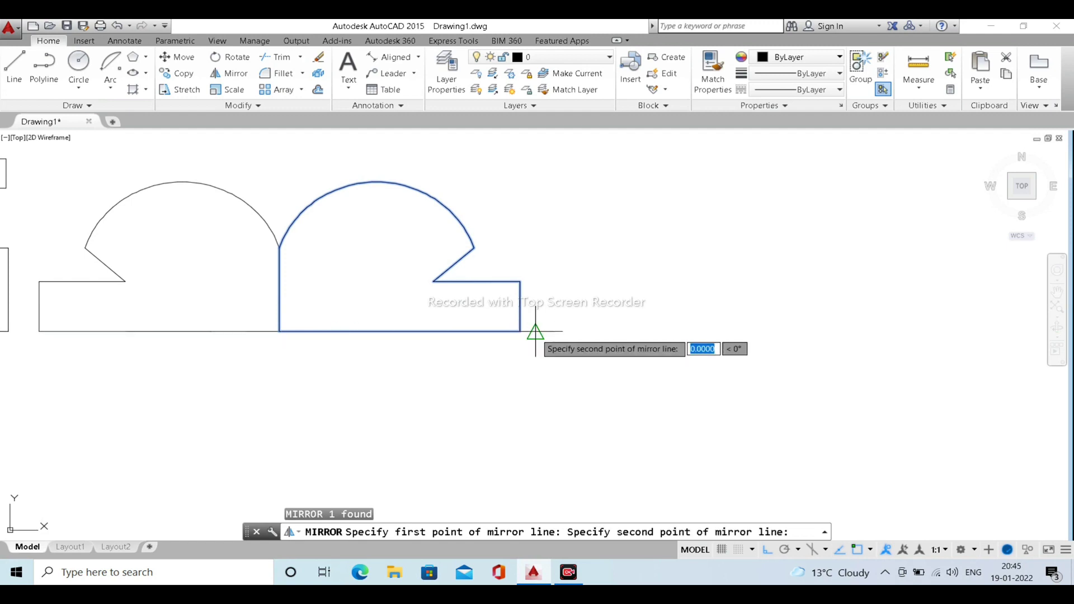
click(543, 441)
key(Return)
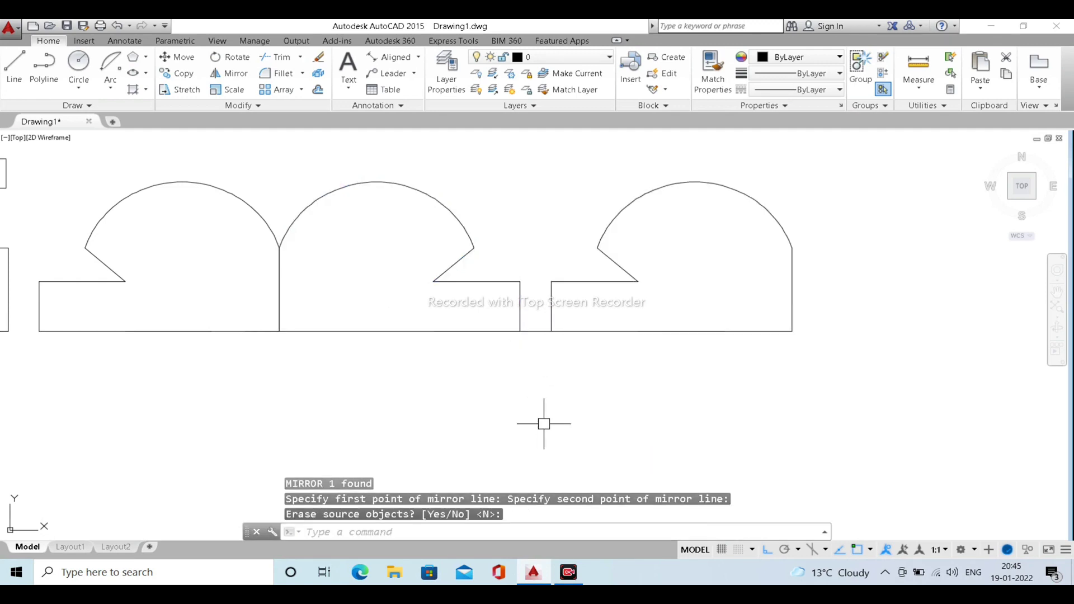
scroll(571, 366, down, 4)
scroll(527, 330, up, 4)
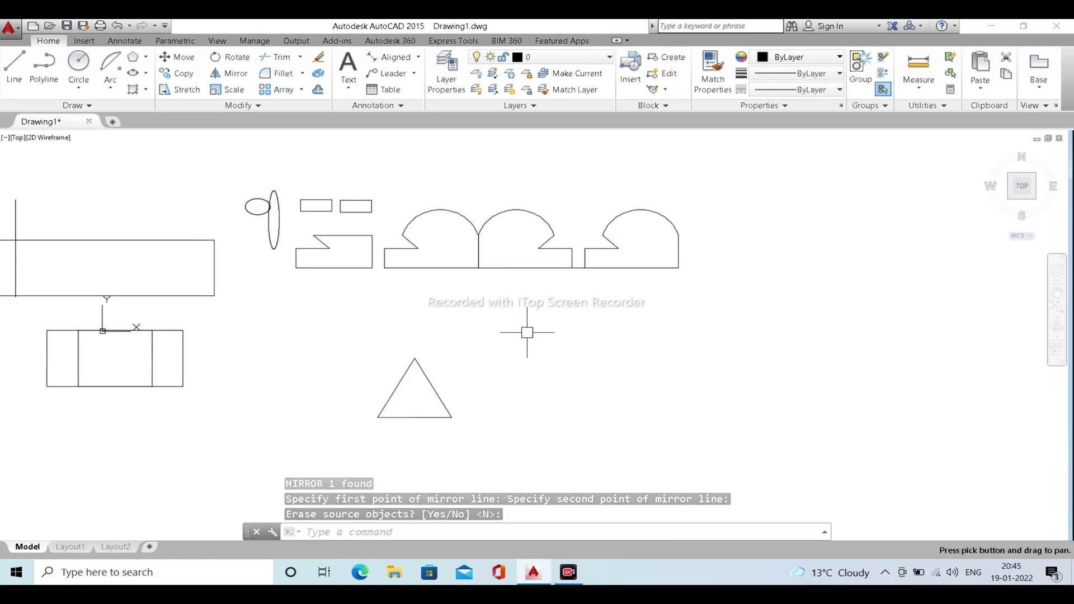
scroll(512, 330, down, 3)
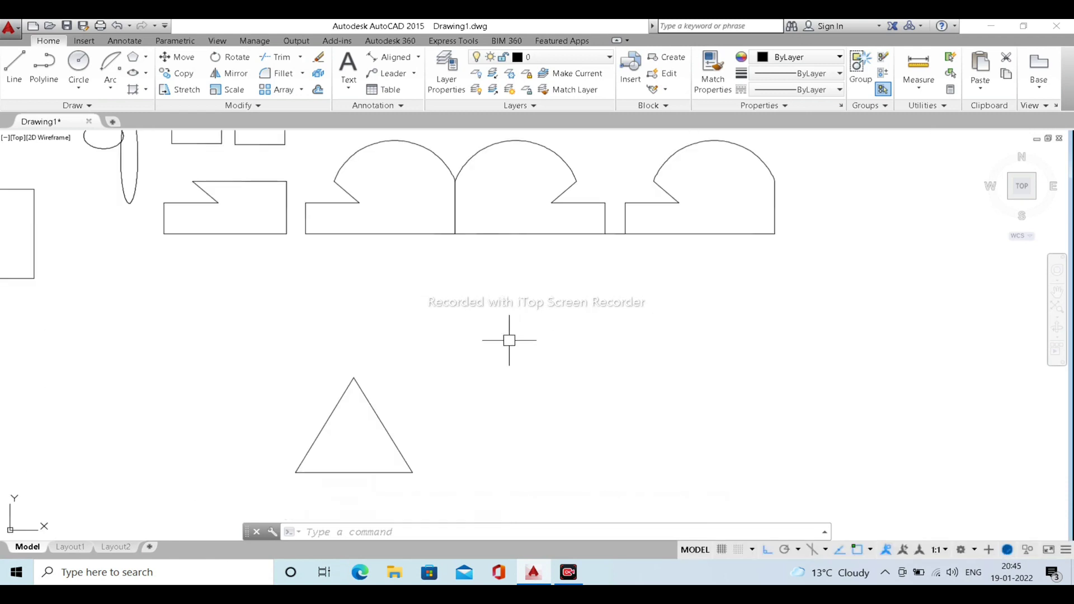
middle_drag(638, 378, 549, 378)
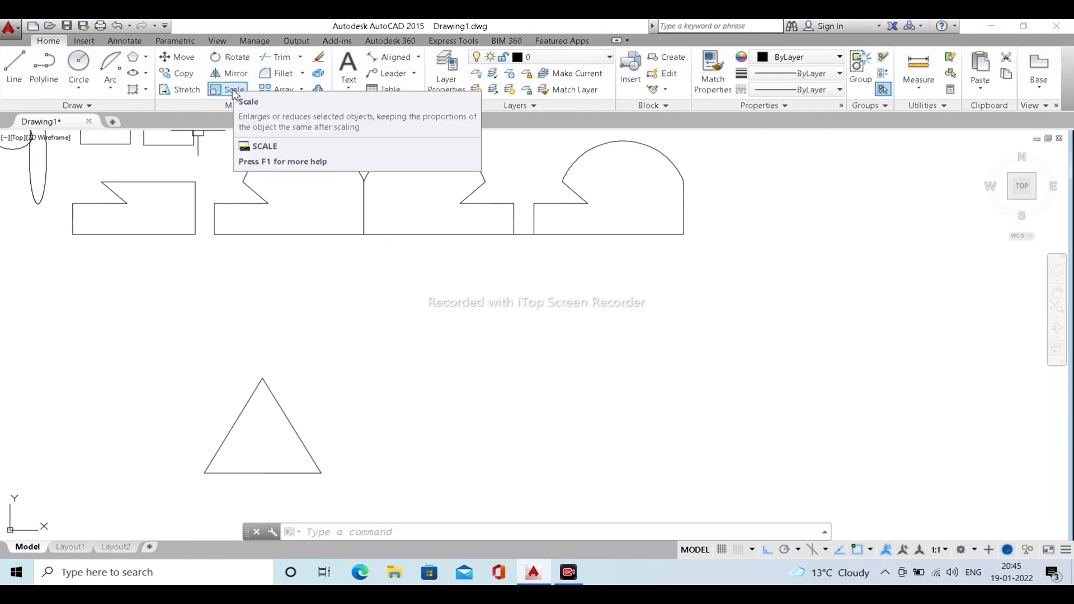
middle_drag(504, 374, 561, 259)
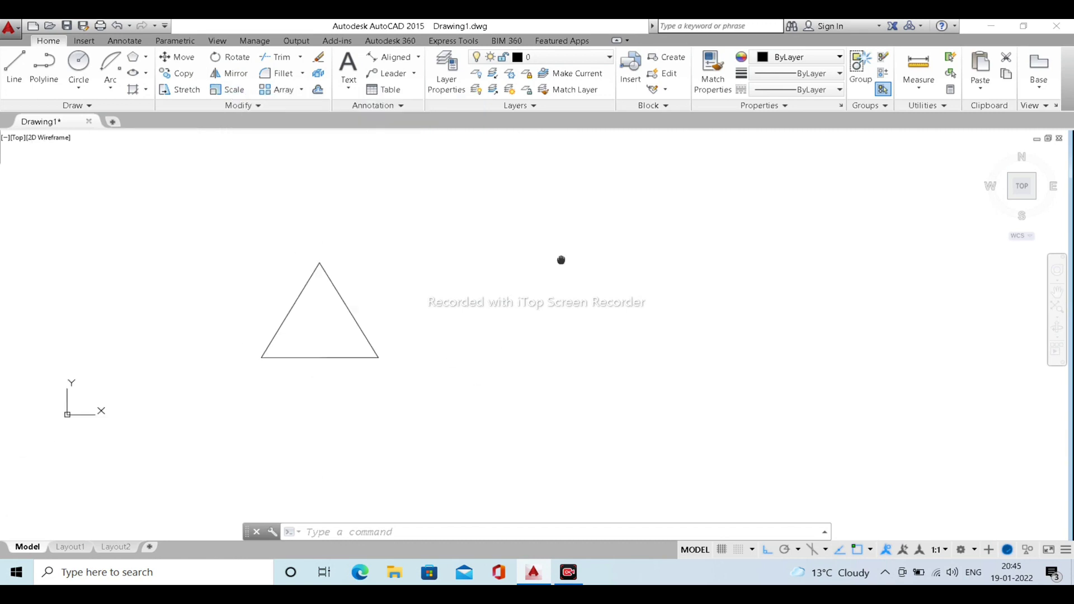
Scale the triangle up freehand from its lower-left corner
scroll(353, 360, up, 2)
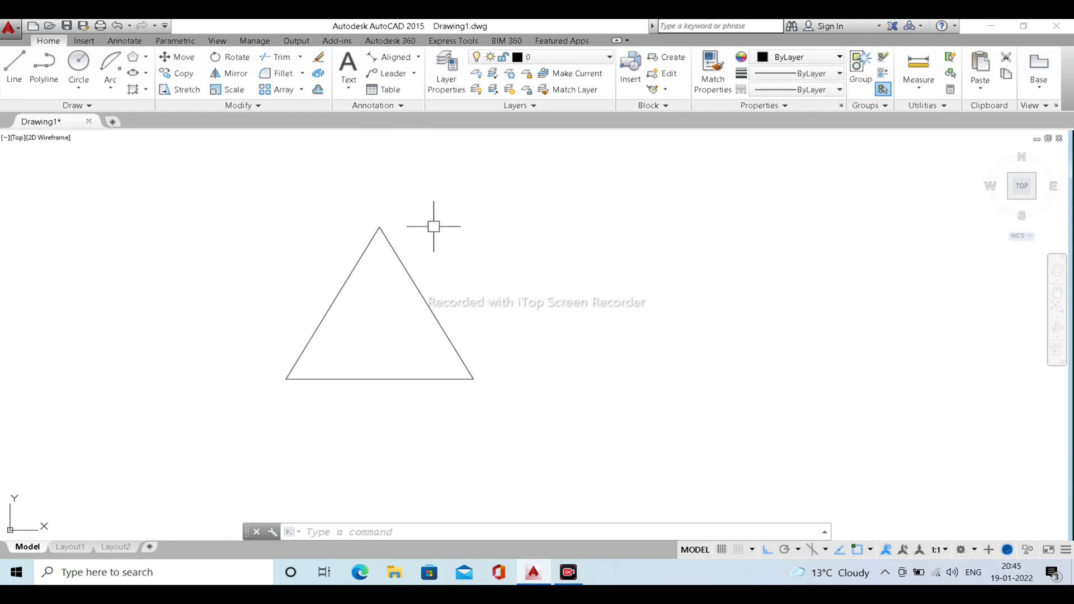
middle_drag(435, 283, 491, 281)
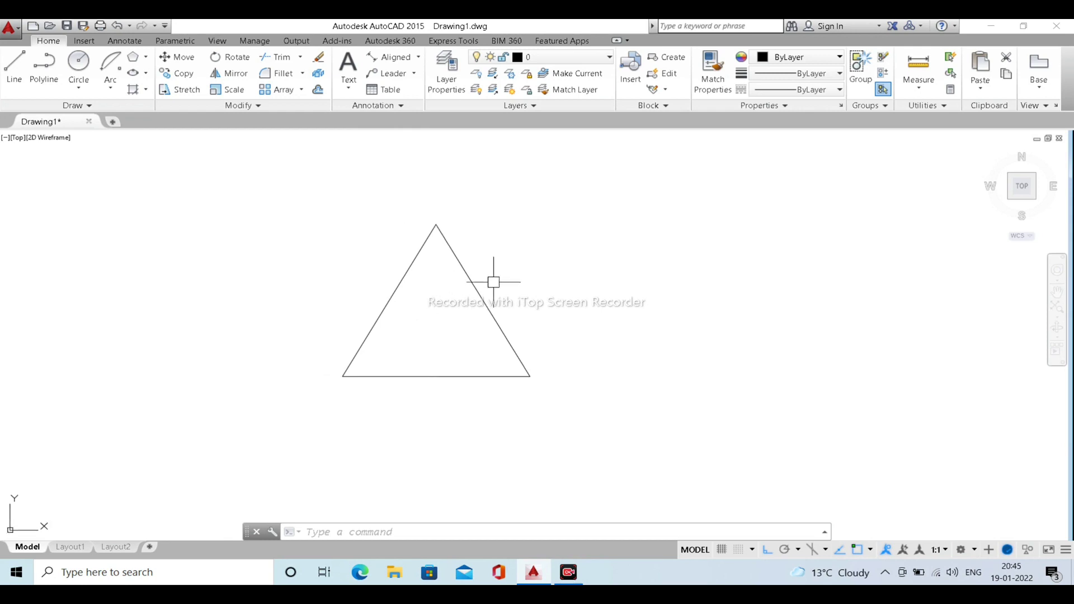
click(561, 404)
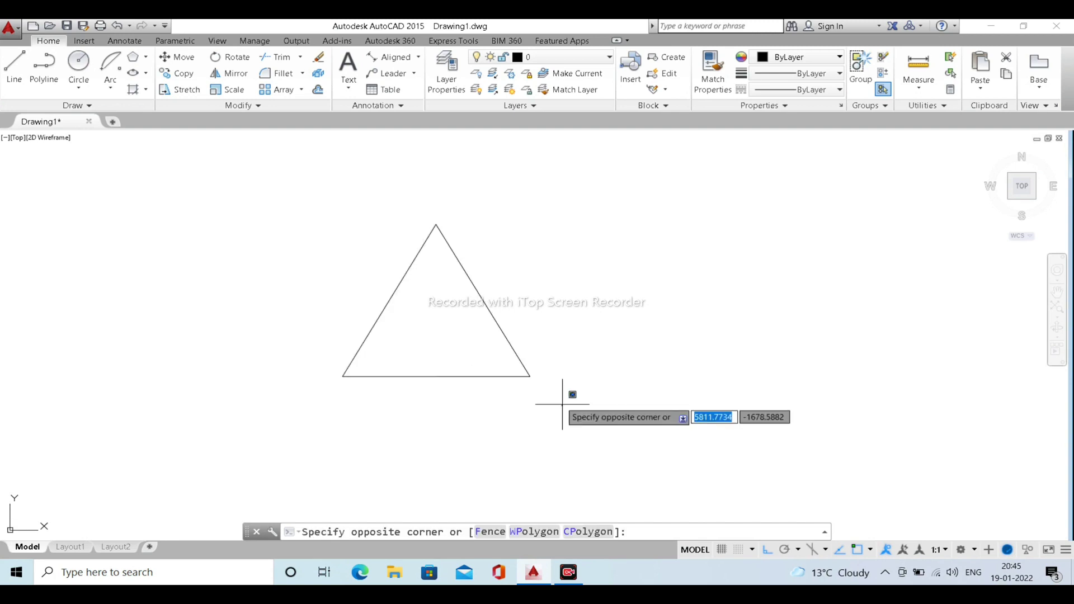
click(275, 195)
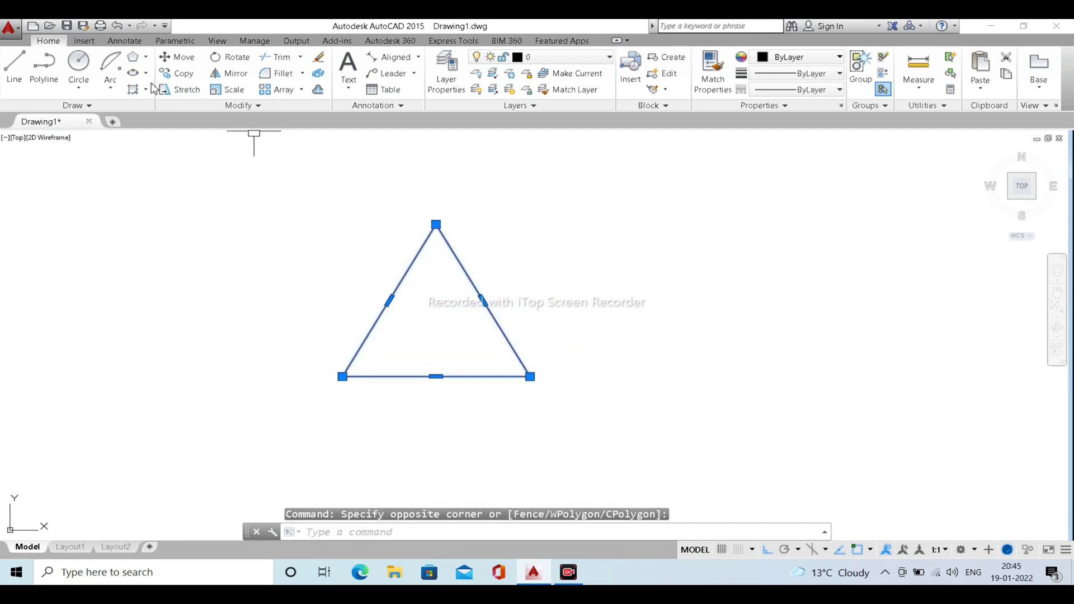
click(233, 90)
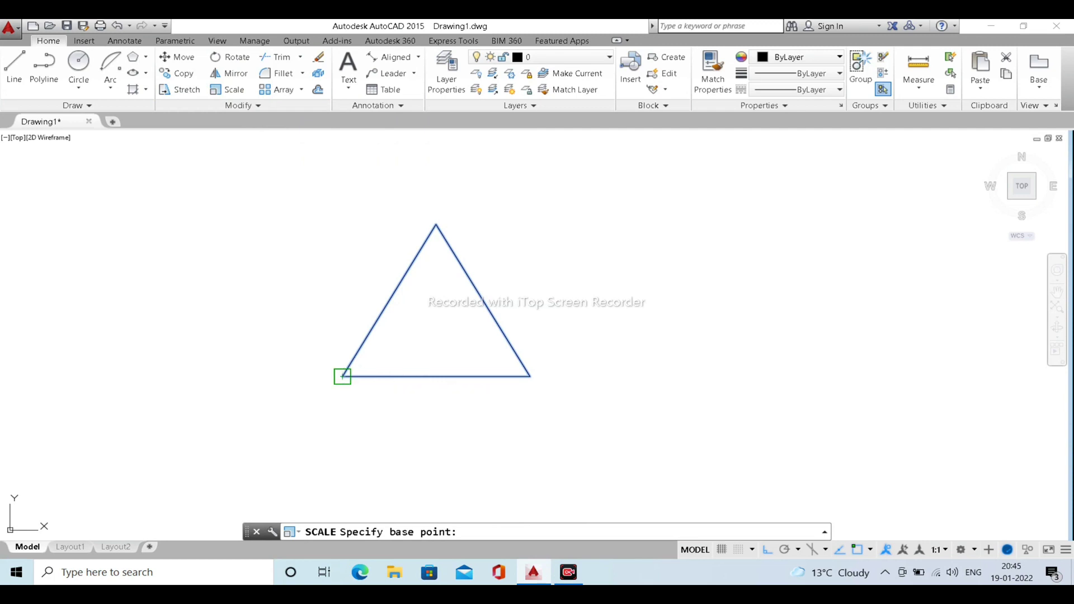
click(342, 376)
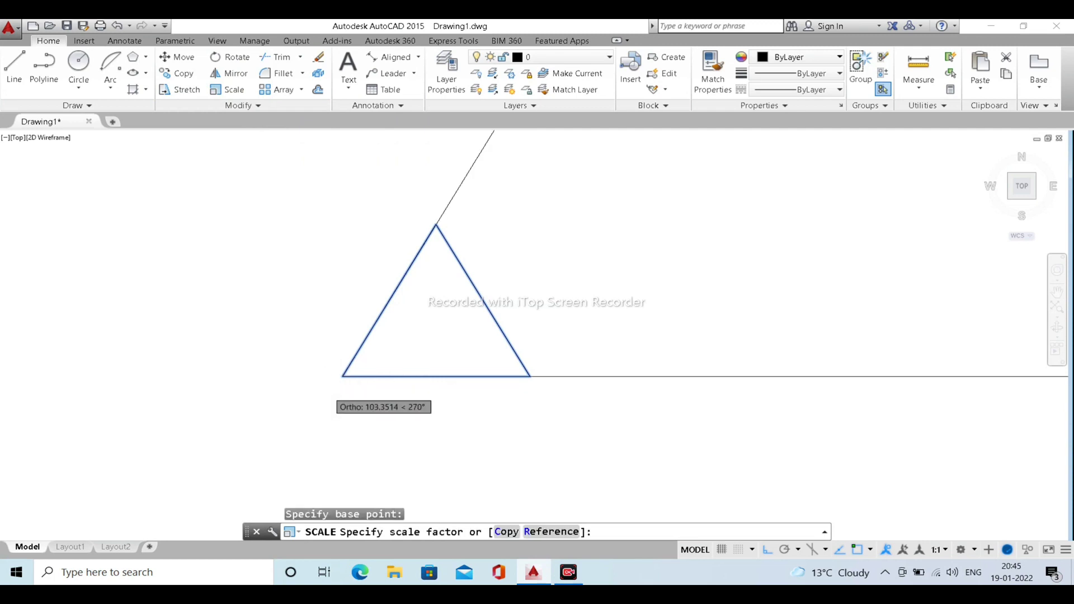
scroll(347, 385, down, 4)
click(454, 338)
scroll(401, 362, down, 2)
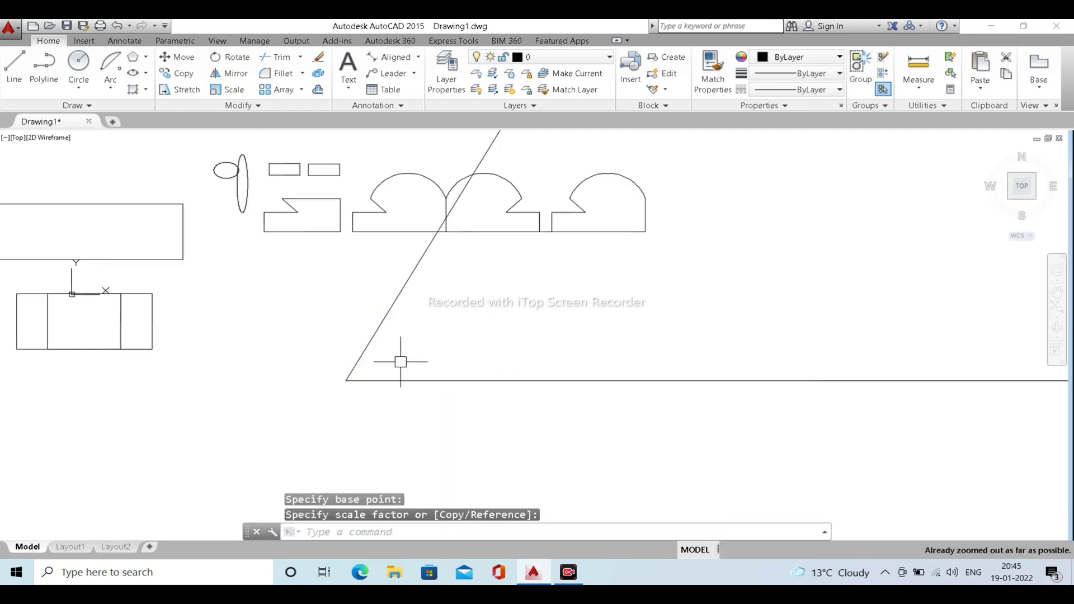
Erase the enlarged triangle from the drawing
click(602, 430)
click(475, 320)
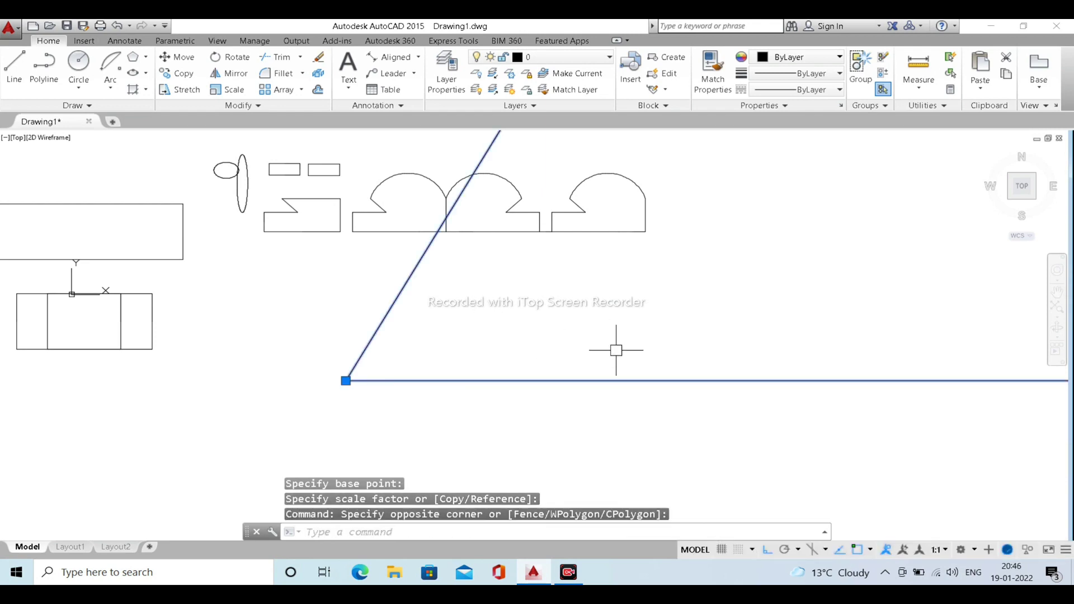
key(Escape)
key(Escape)
click(616, 427)
click(547, 359)
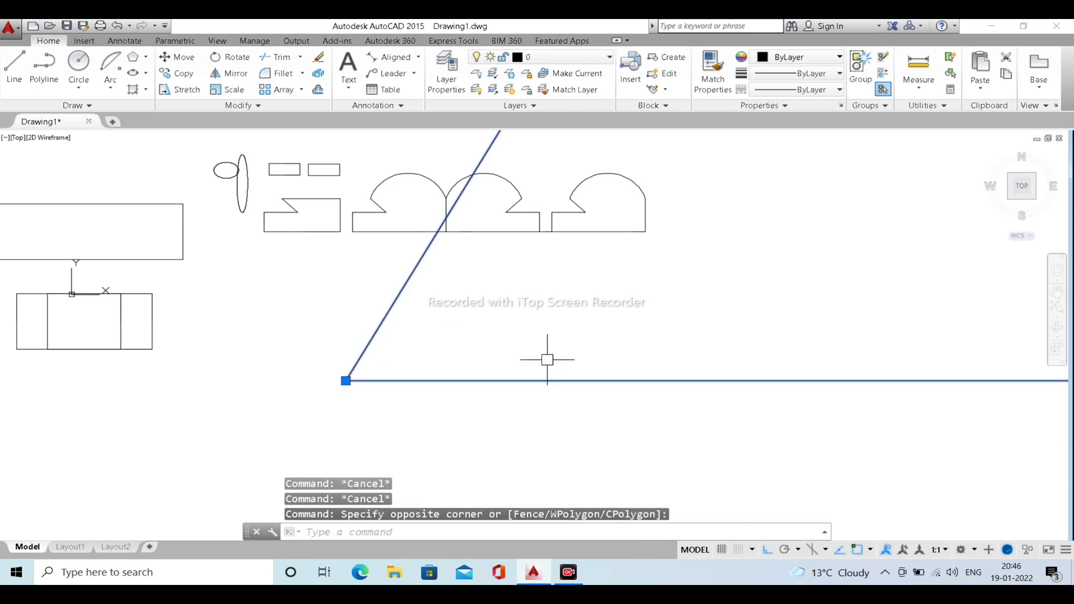
key(Delete)
Draw a circle about 842 units in diameter in the empty area beside the rectangles
scroll(380, 319, up, 3)
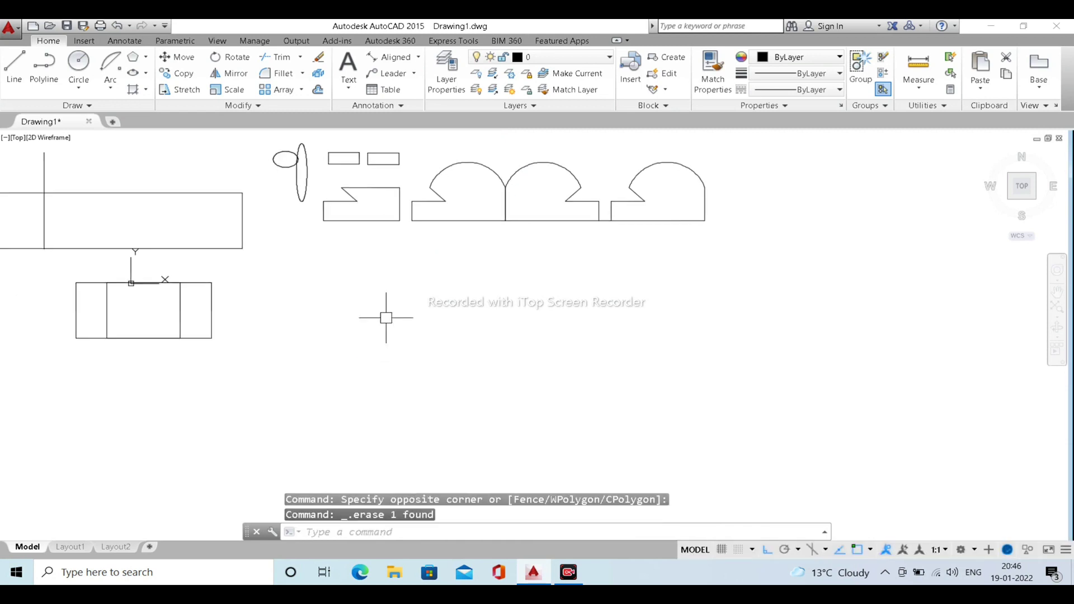
middle_drag(412, 348, 403, 314)
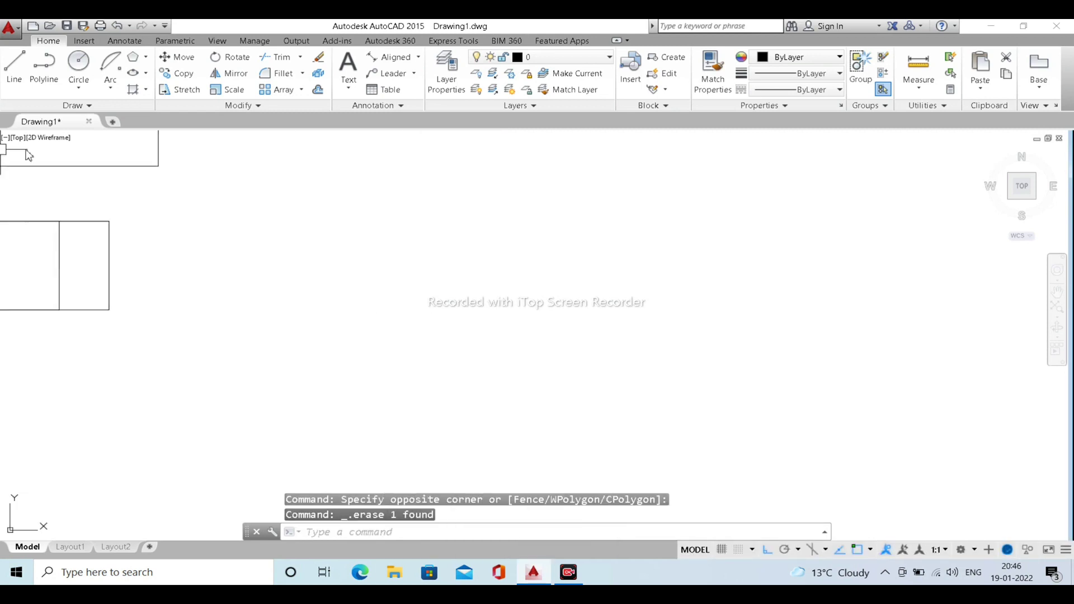
middle_drag(290, 322, 355, 284)
scroll(316, 194, up, 2)
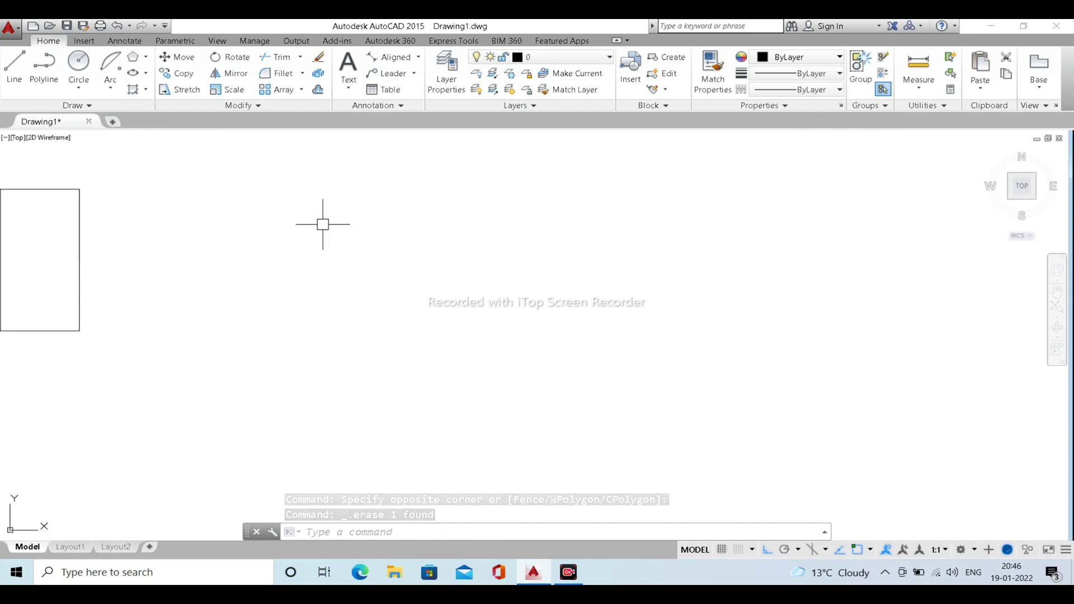
middle_drag(378, 248, 329, 256)
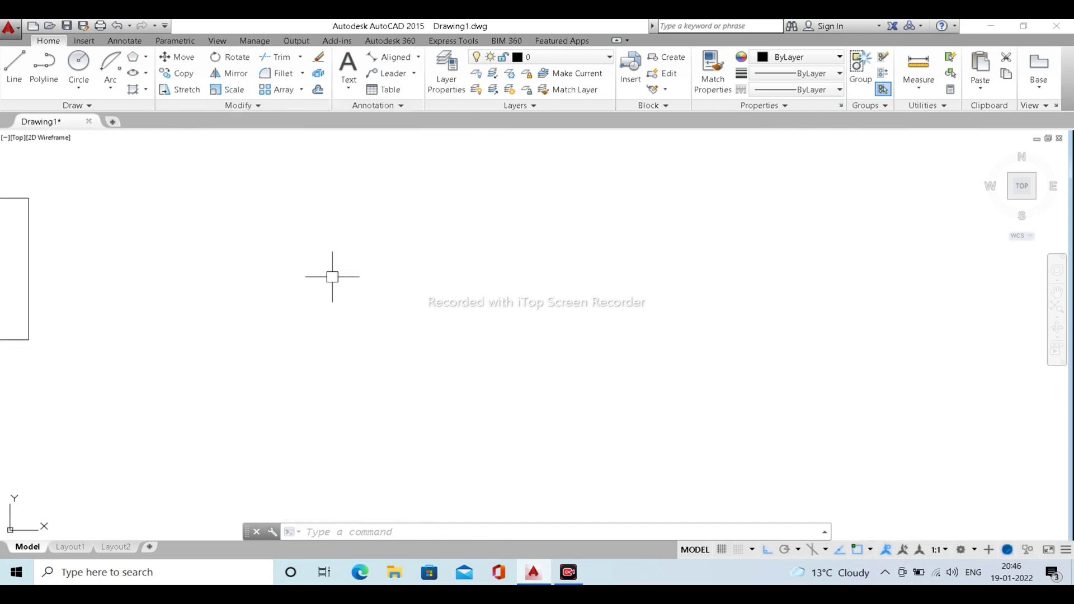
click(73, 62)
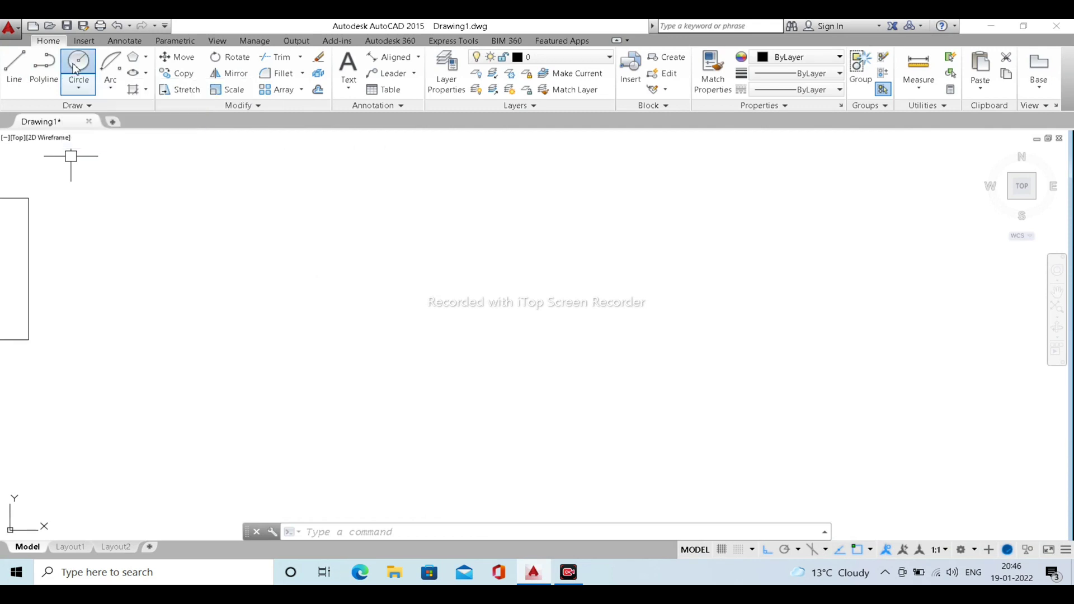
click(315, 297)
click(367, 356)
scroll(293, 302, up, 3)
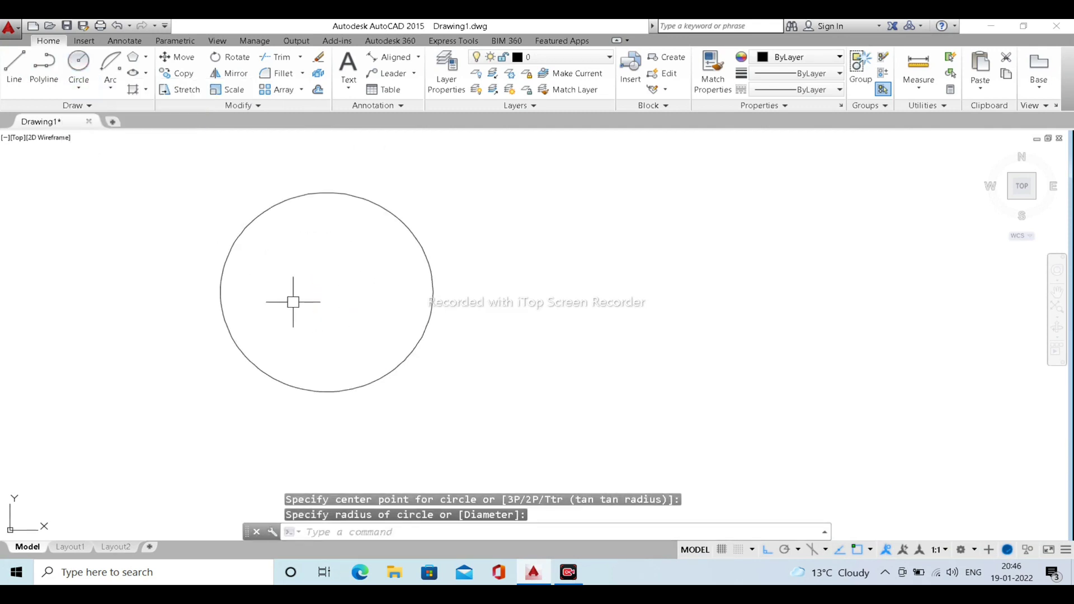
Draw a horizontal diameter line across the circle from its left quadrant to its right quadrant
text(l)
key(Return)
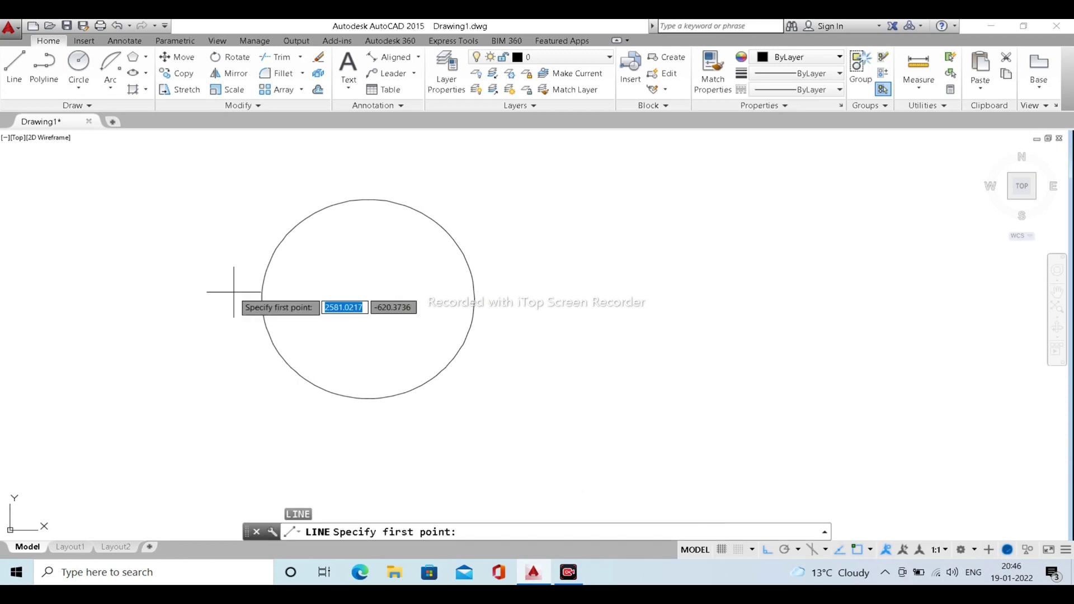
click(261, 299)
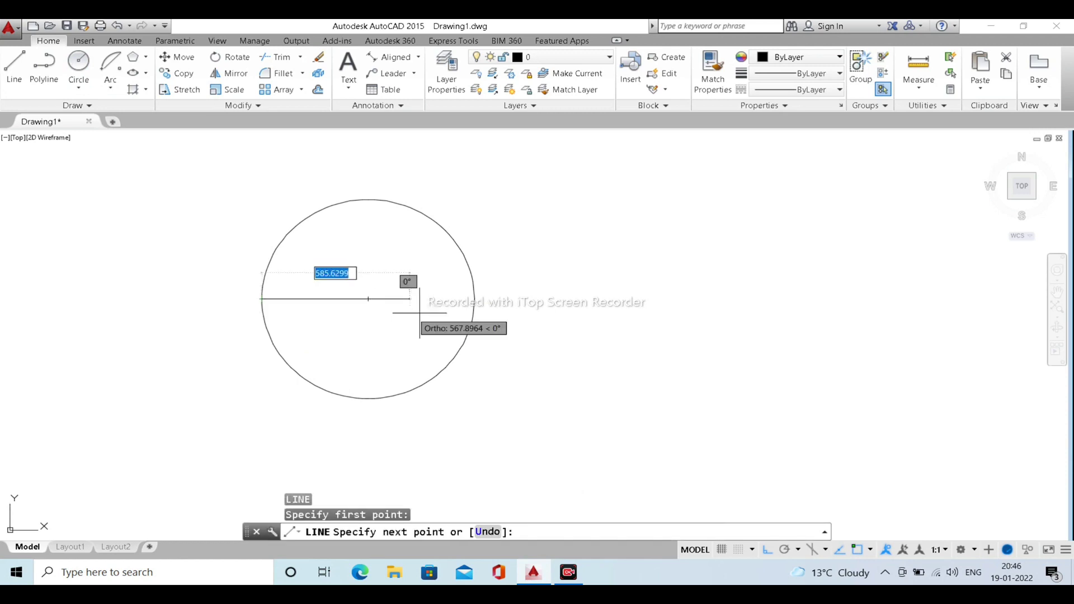
click(476, 300)
key(Escape)
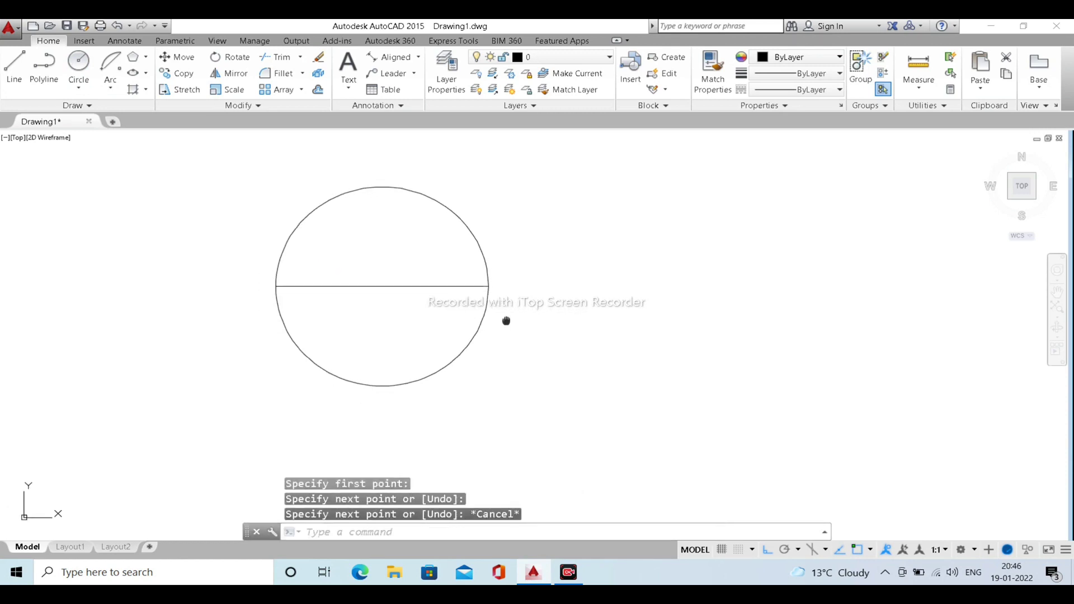
click(505, 397)
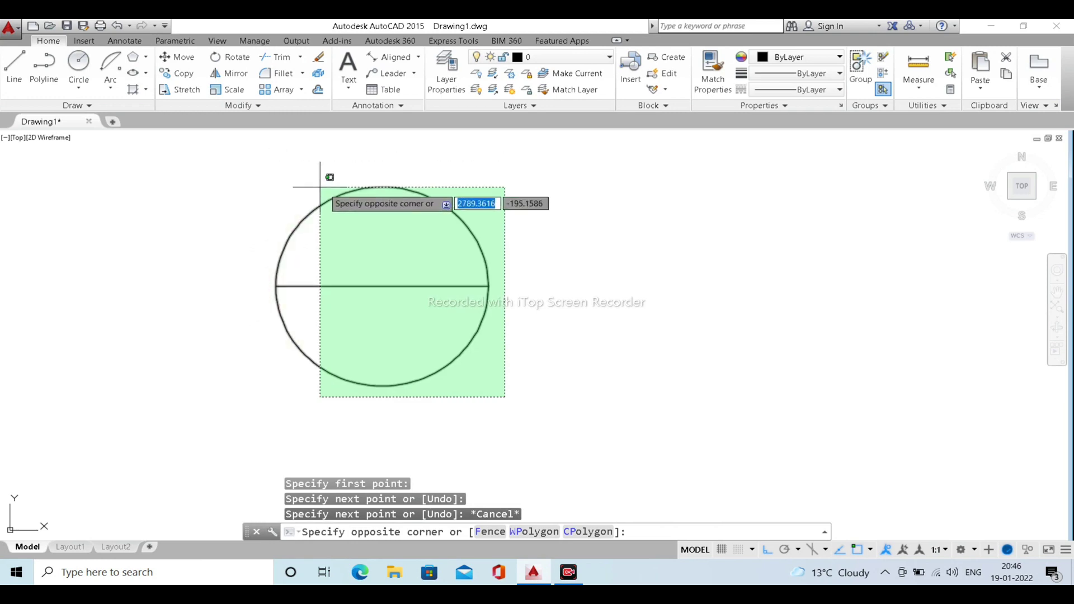
click(319, 180)
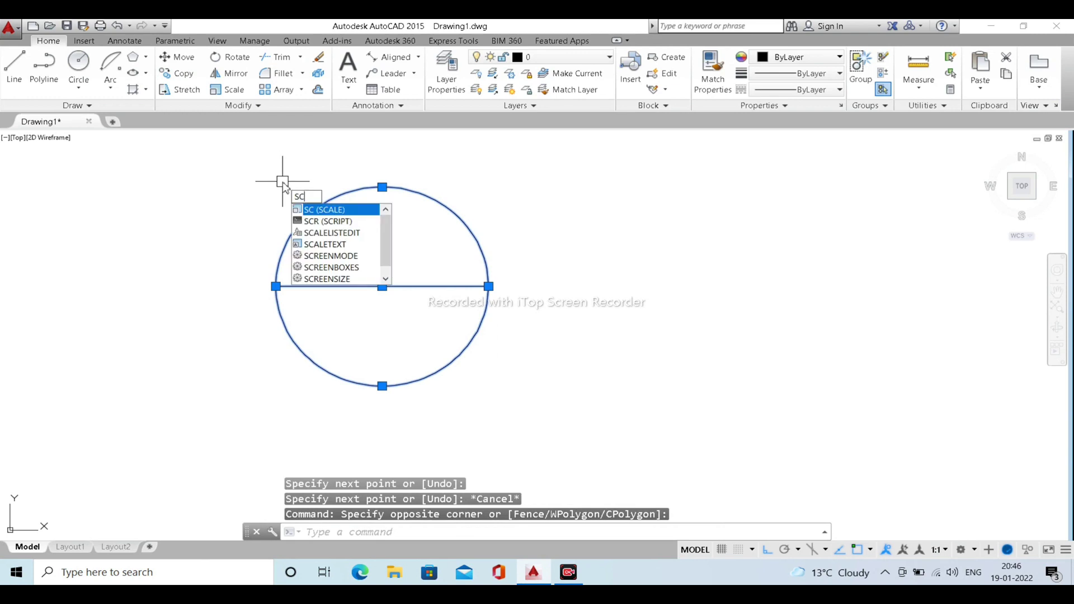
key(Return)
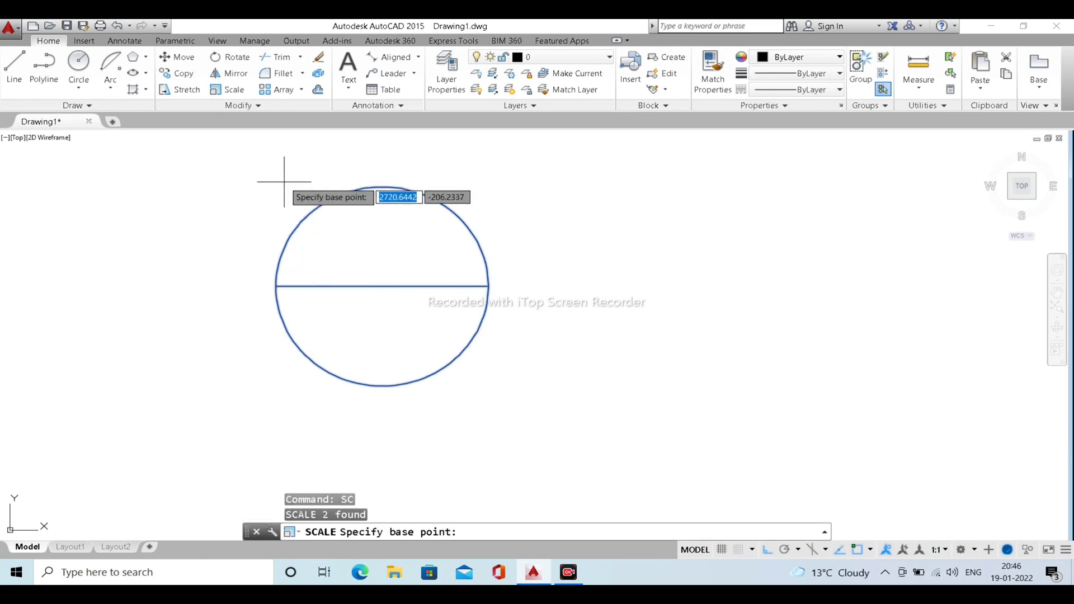
click(276, 286)
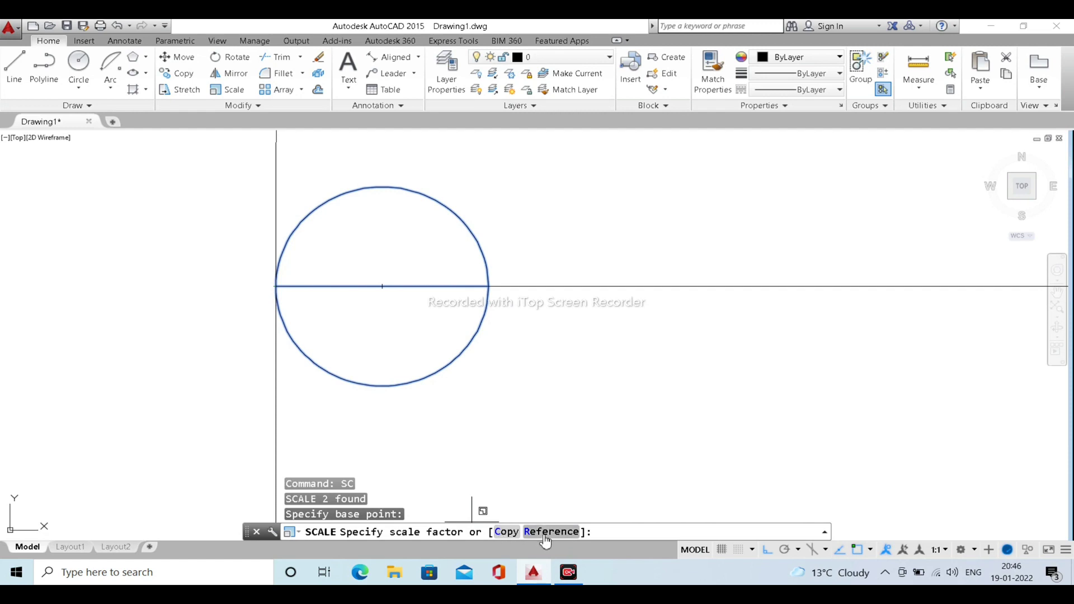
click(551, 532)
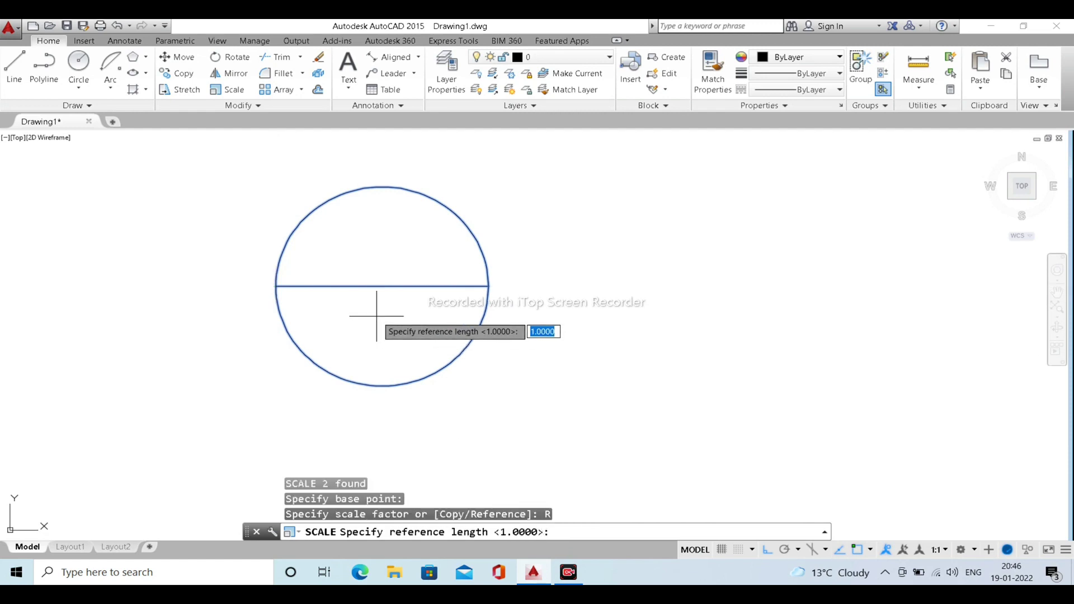
click(275, 287)
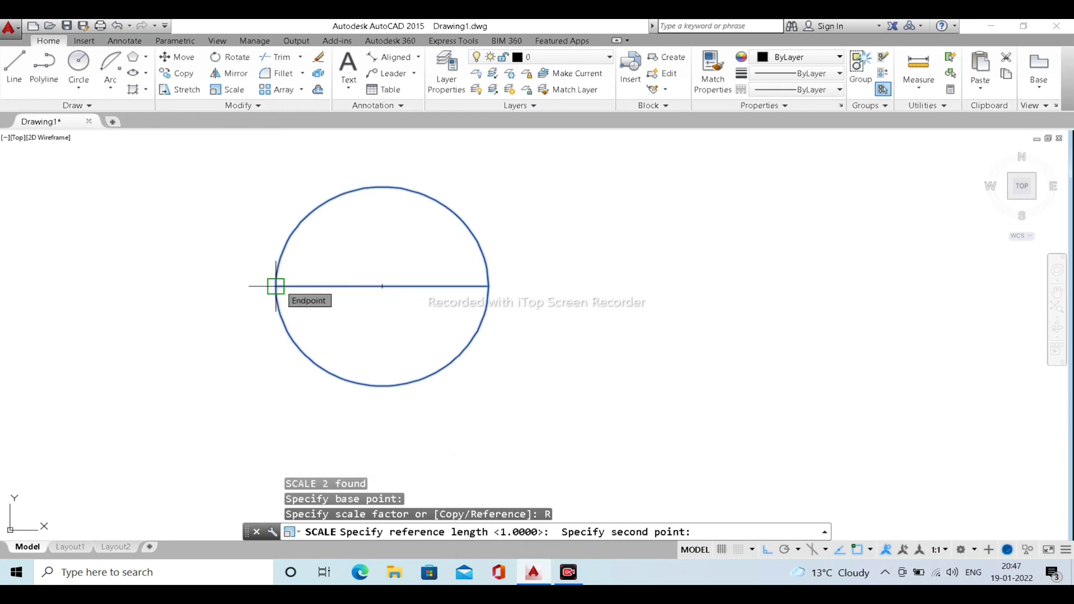
click(488, 286)
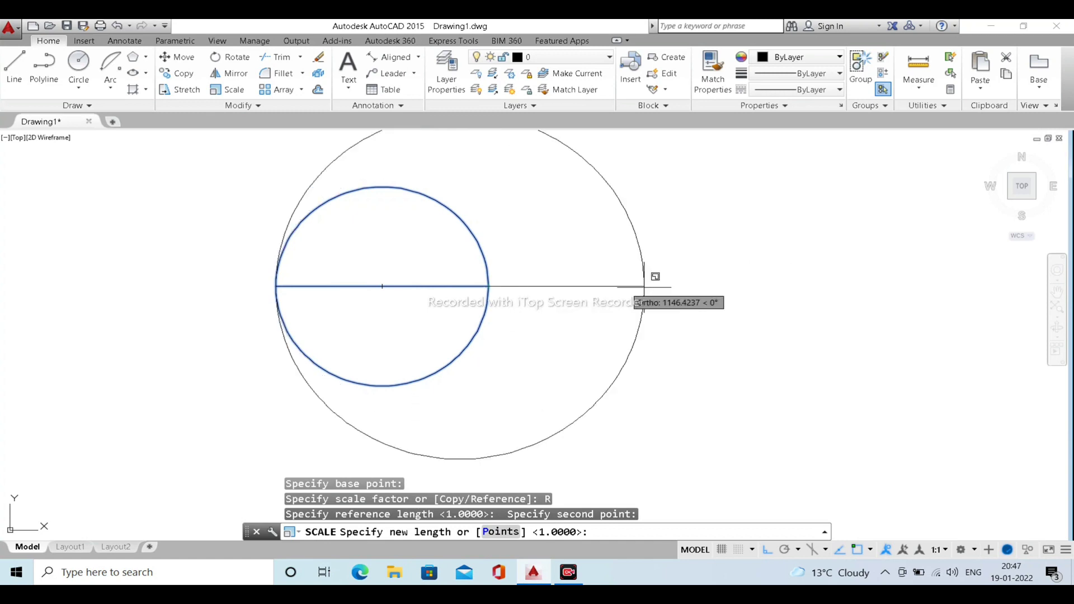
key(Escape)
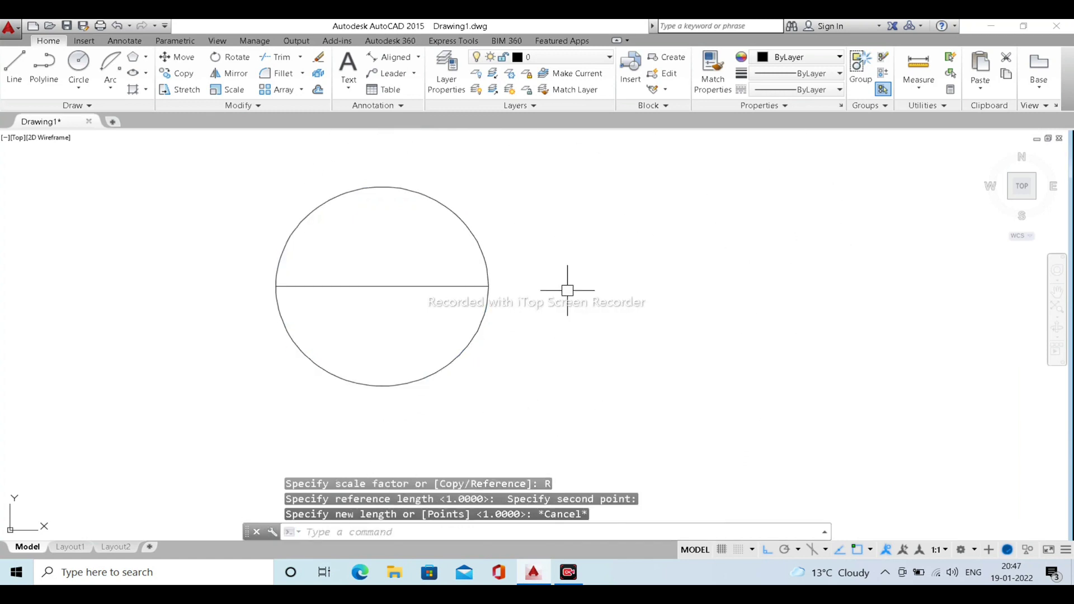
Scale the circle and its diameter line from the line's left endpoint by Reference, using the full diameter as reference length and 800 as new length
middle_drag(552, 328, 605, 337)
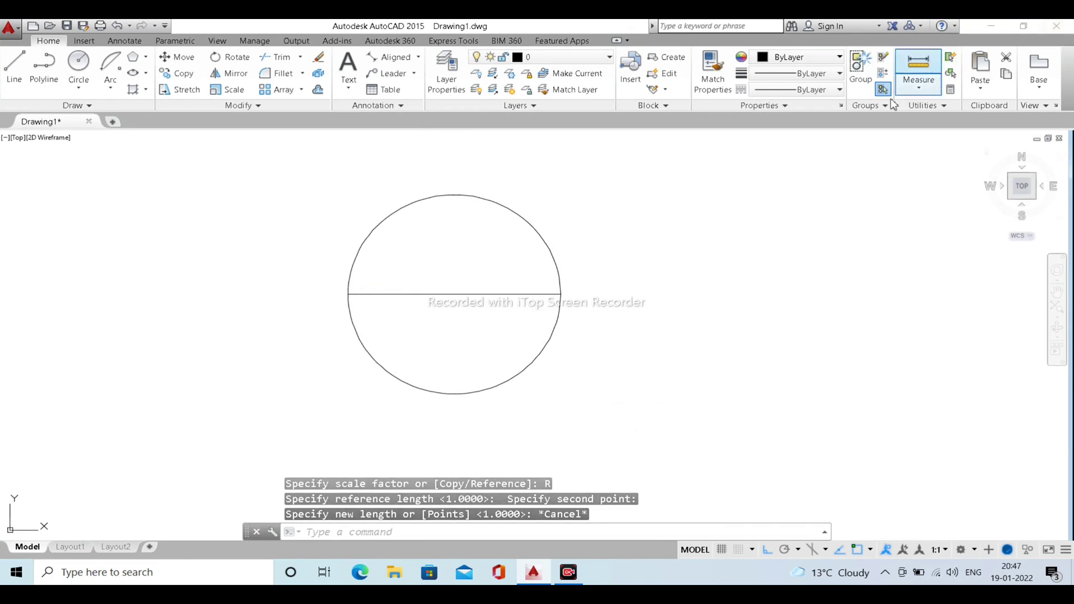
click(624, 431)
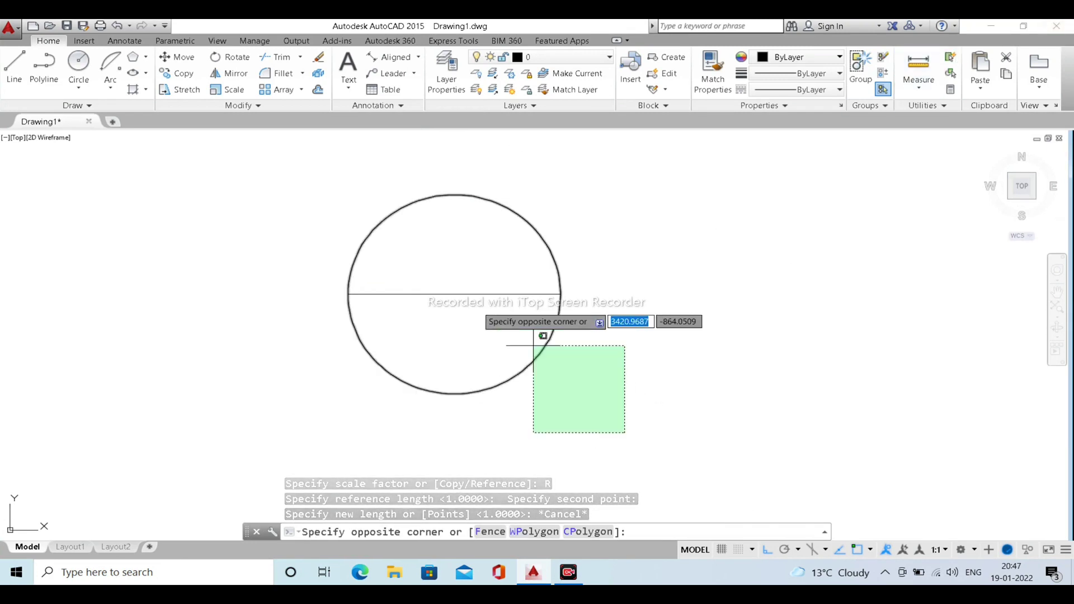
click(295, 179)
text(s)
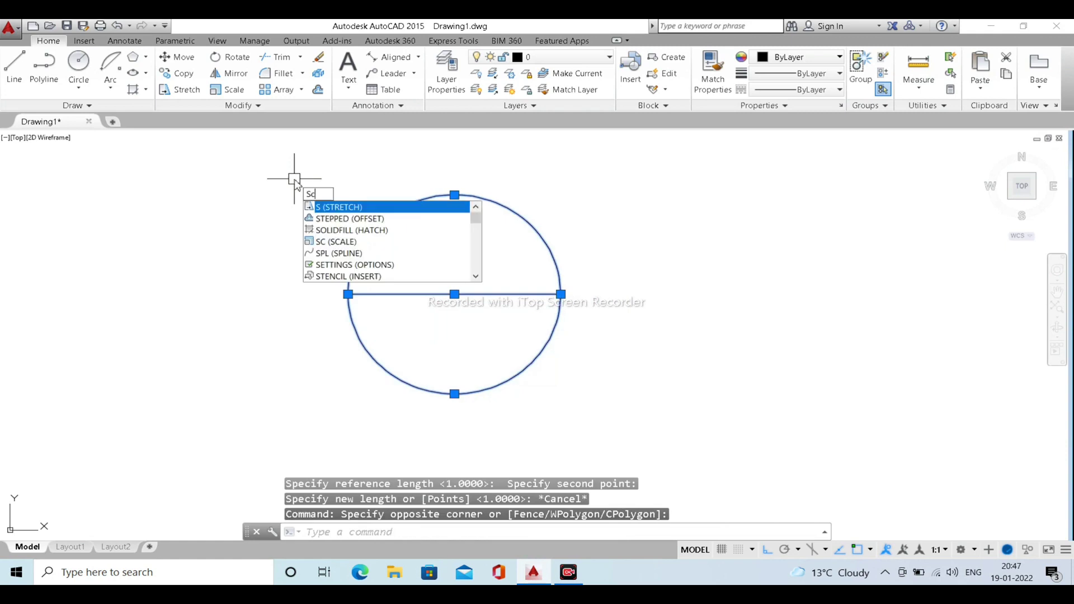
text(c)
key(Return)
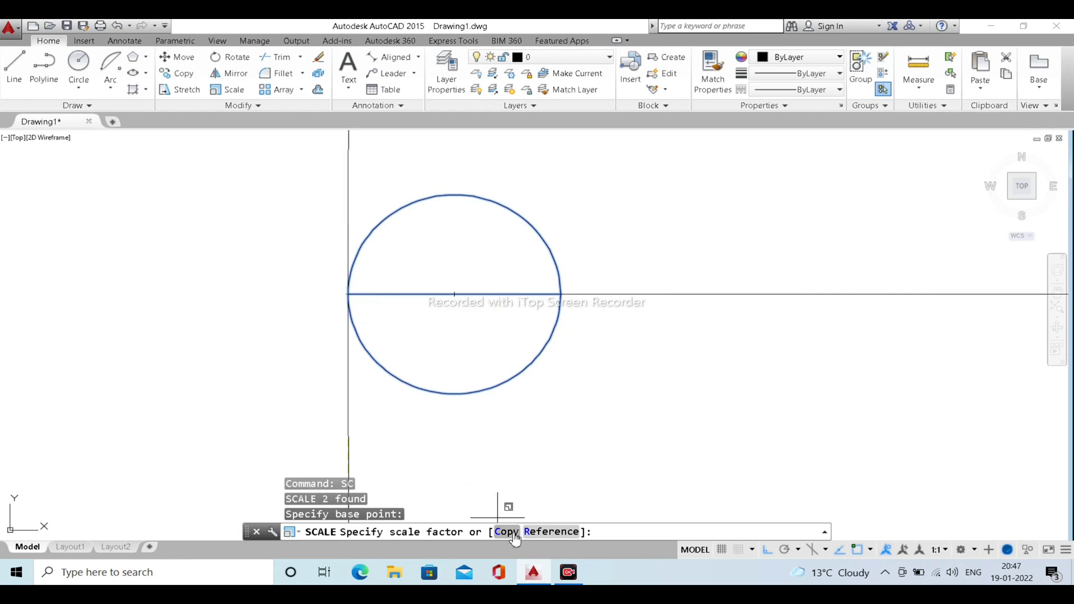
click(548, 533)
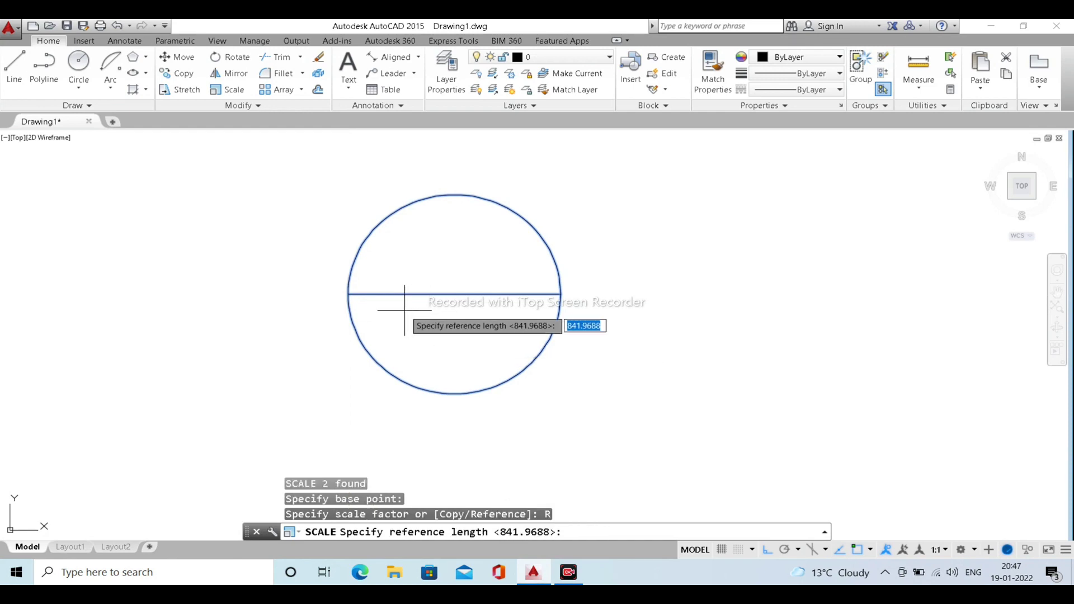
click(348, 294)
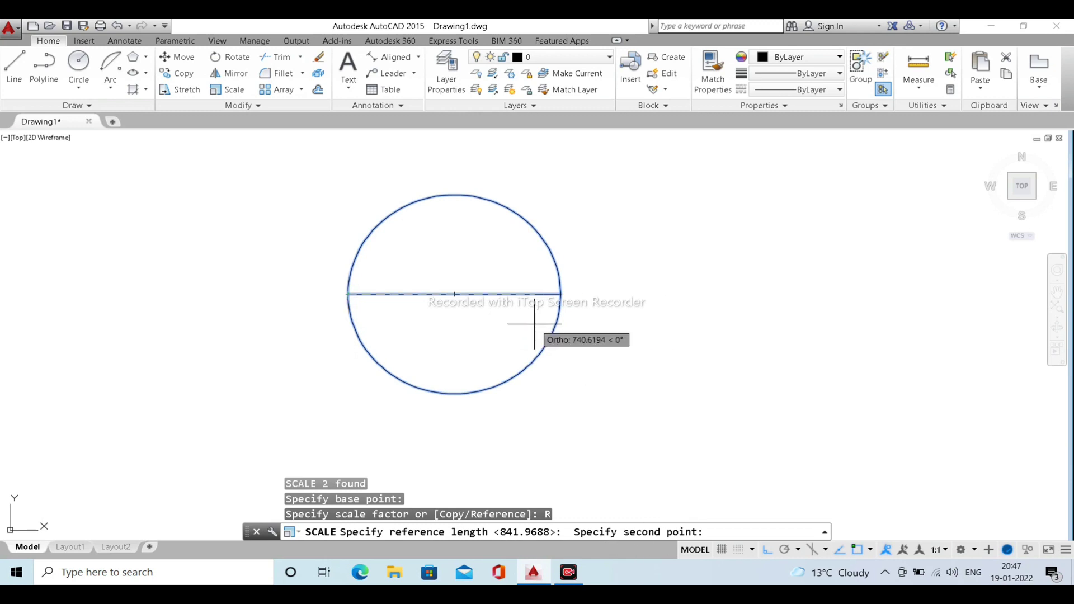
click(561, 294)
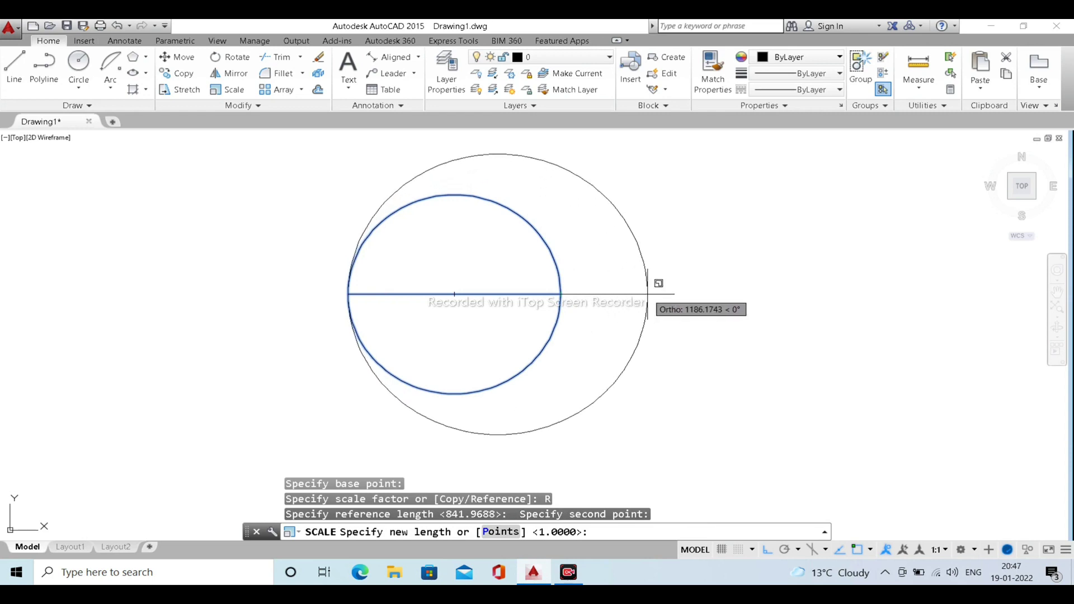
text(800)
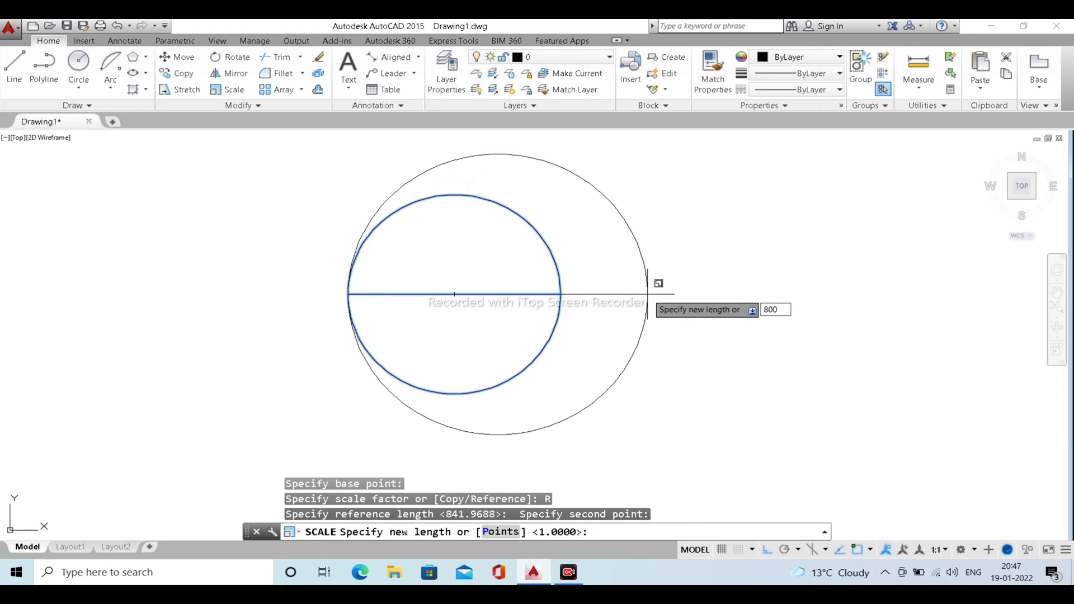
key(Return)
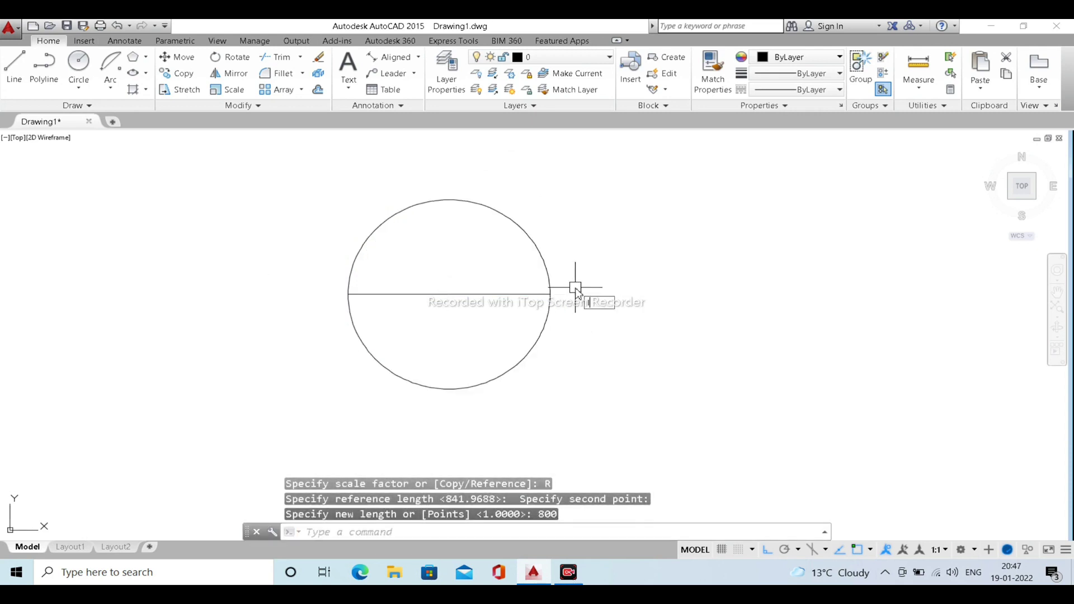
Draw a vertical line down from the diameter line's right endpoint and stretch its upper end to above the circle
text(L)
key(Return)
click(550, 294)
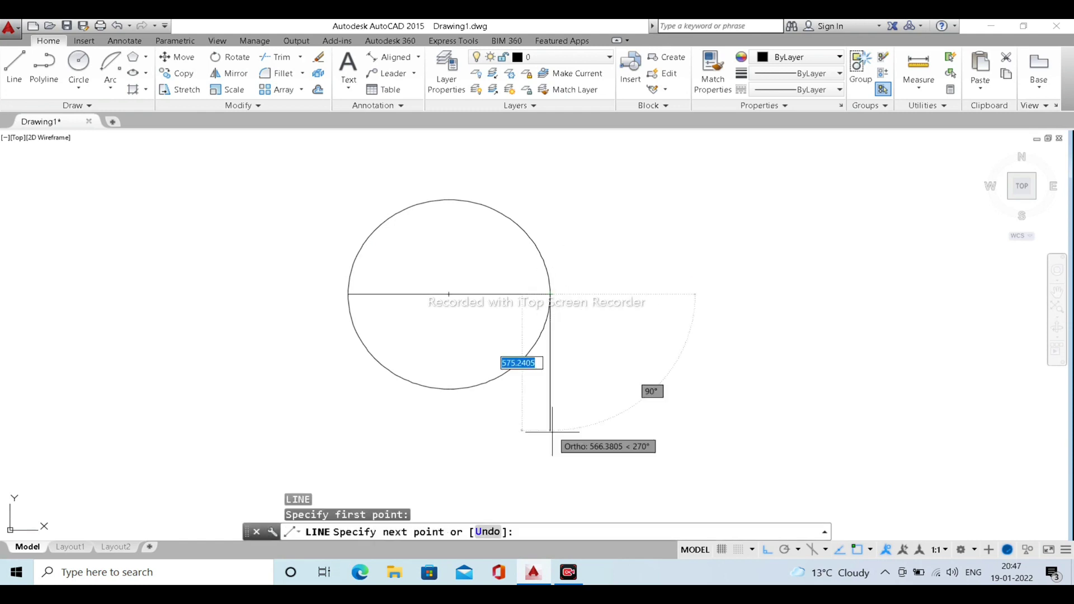
click(550, 446)
key(Escape)
click(550, 303)
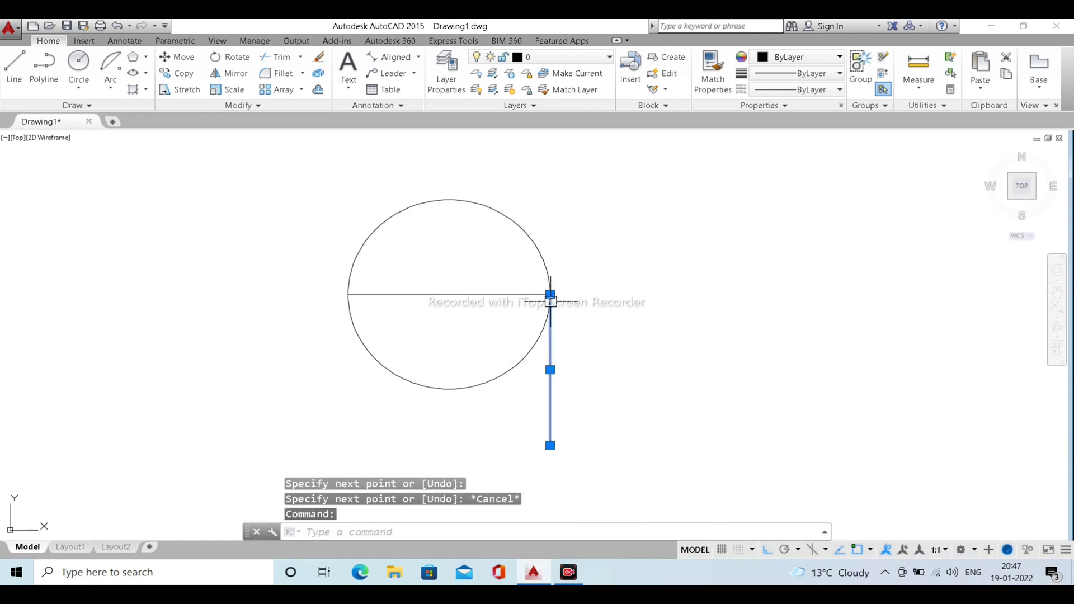
click(550, 294)
click(550, 169)
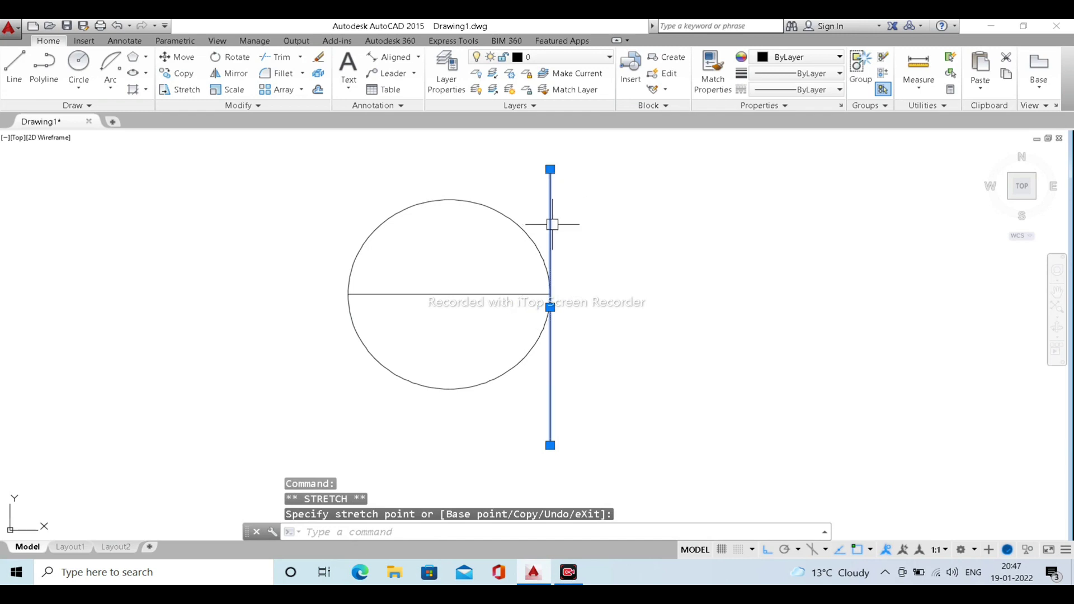
click(510, 424)
click(351, 187)
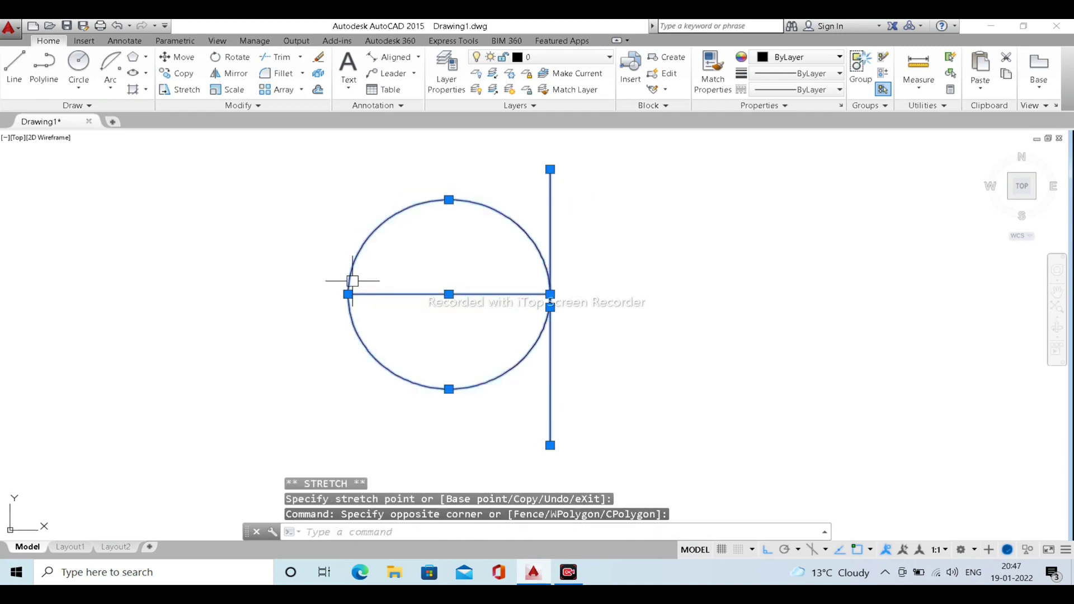
text(s)
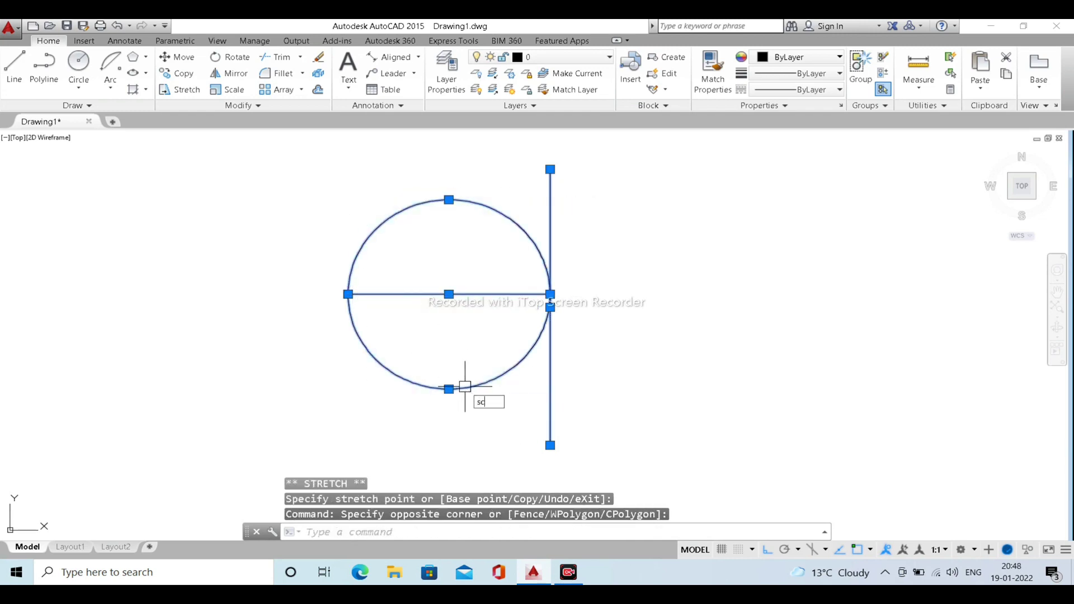
text(c)
key(Return)
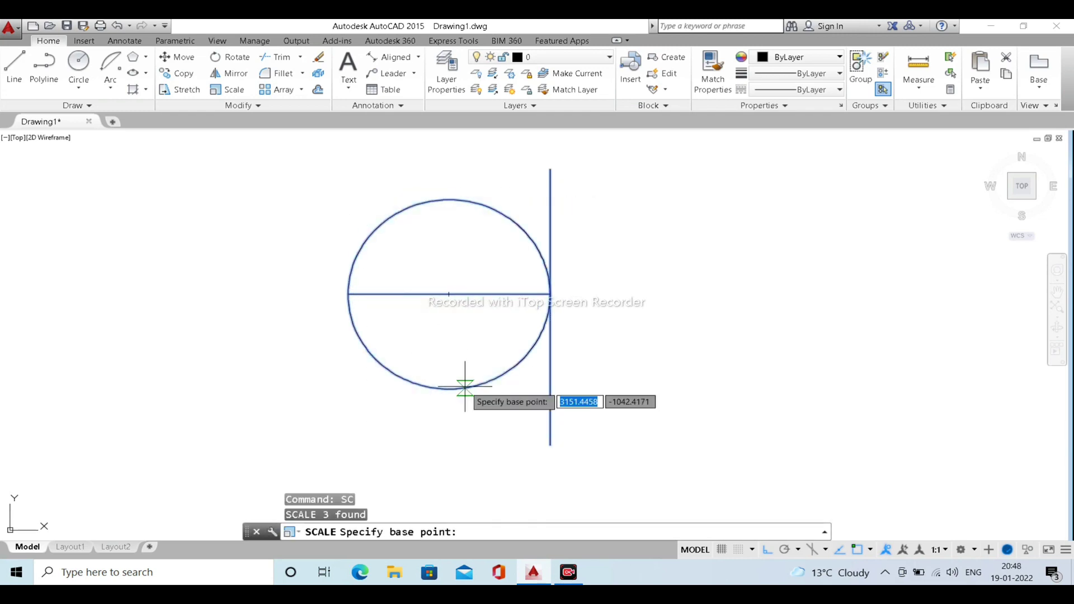
click(343, 295)
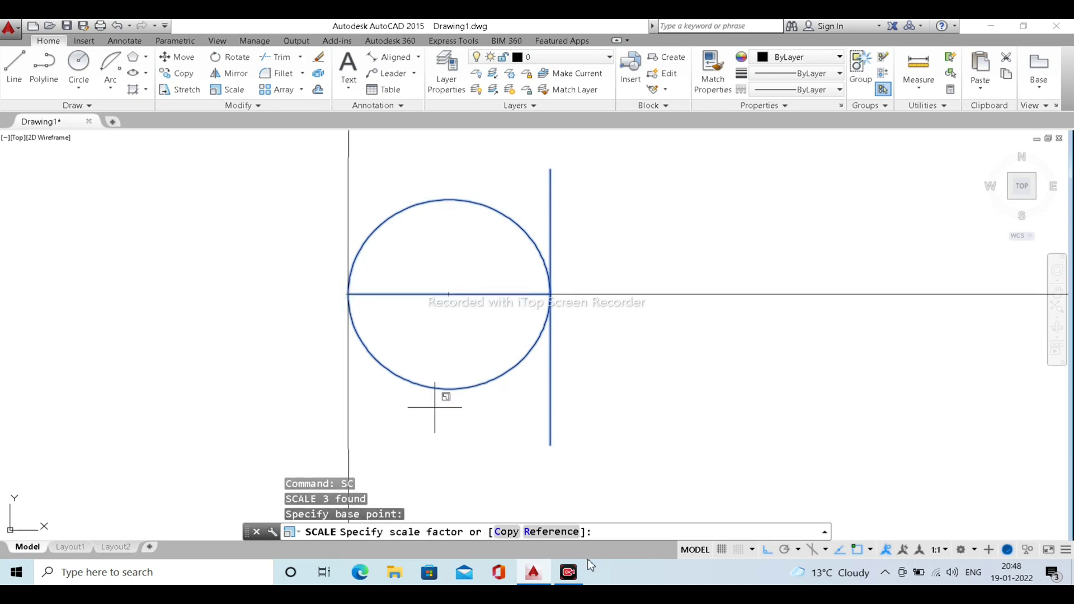
click(545, 533)
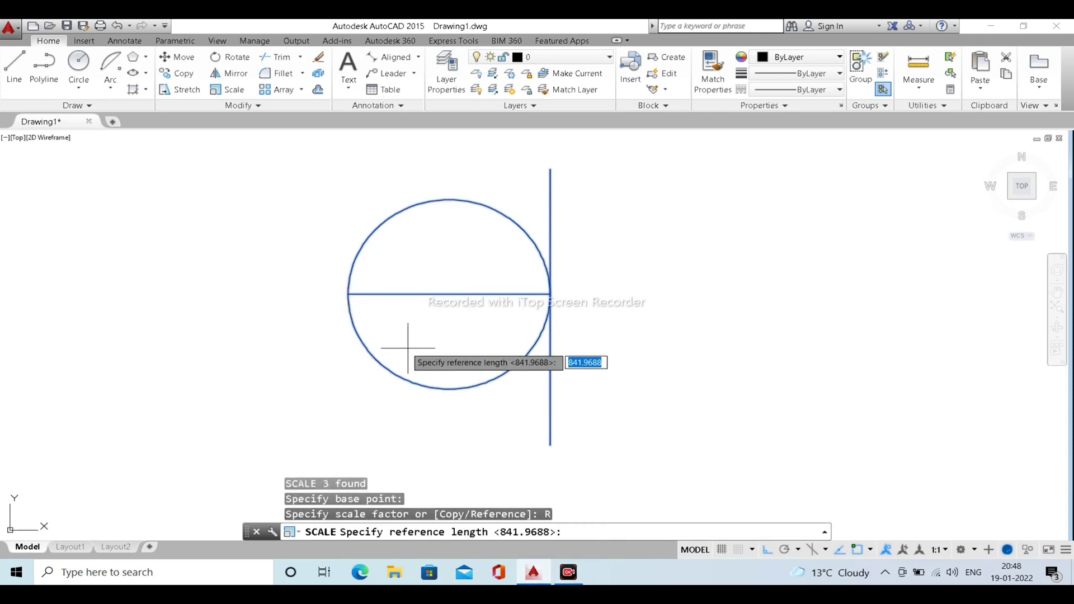
click(347, 294)
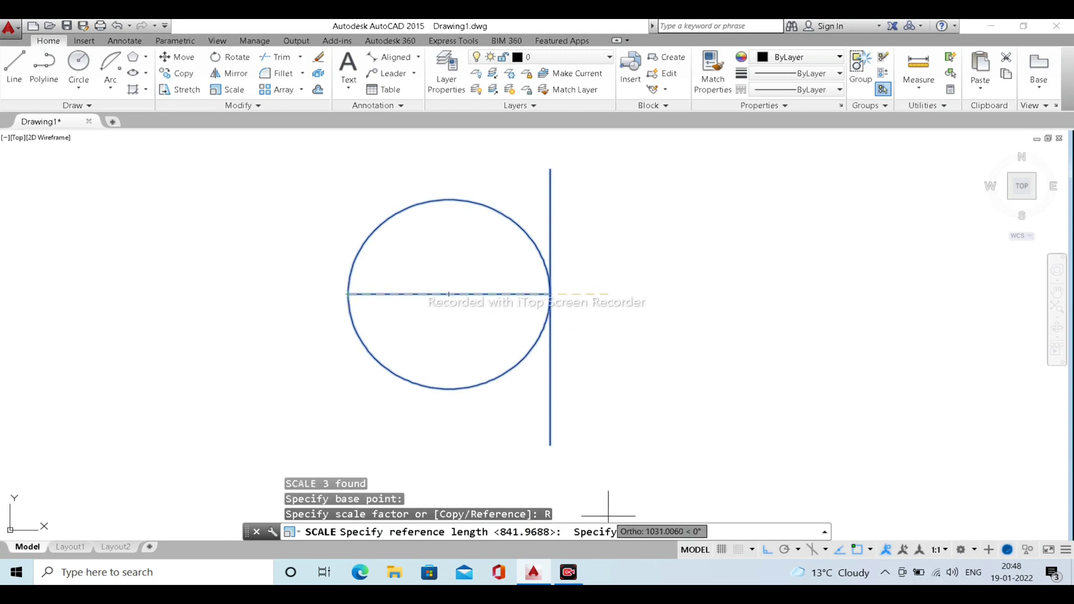
click(551, 294)
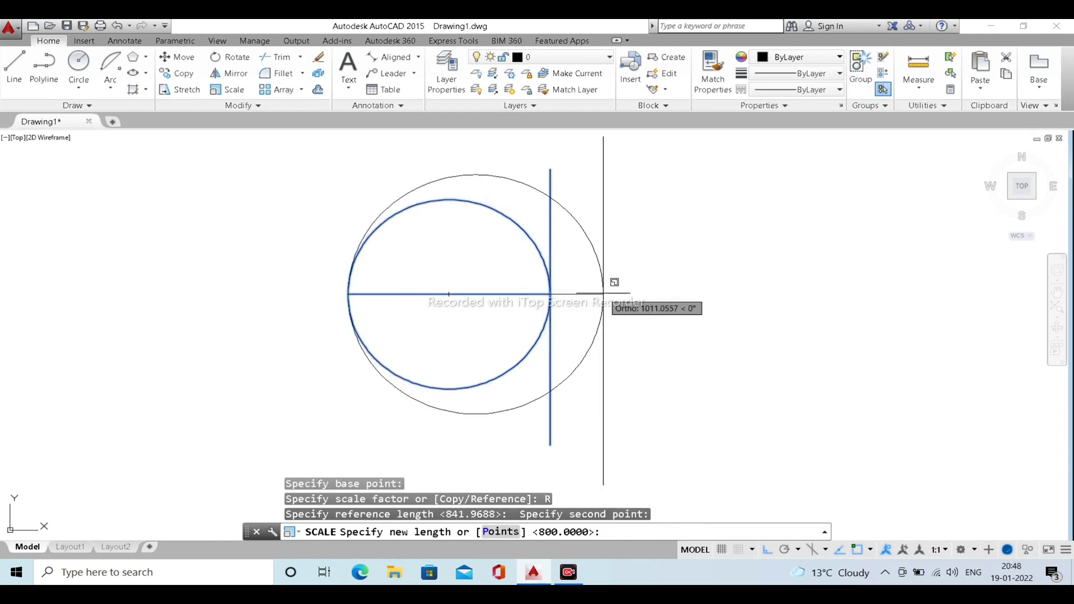
key(Escape)
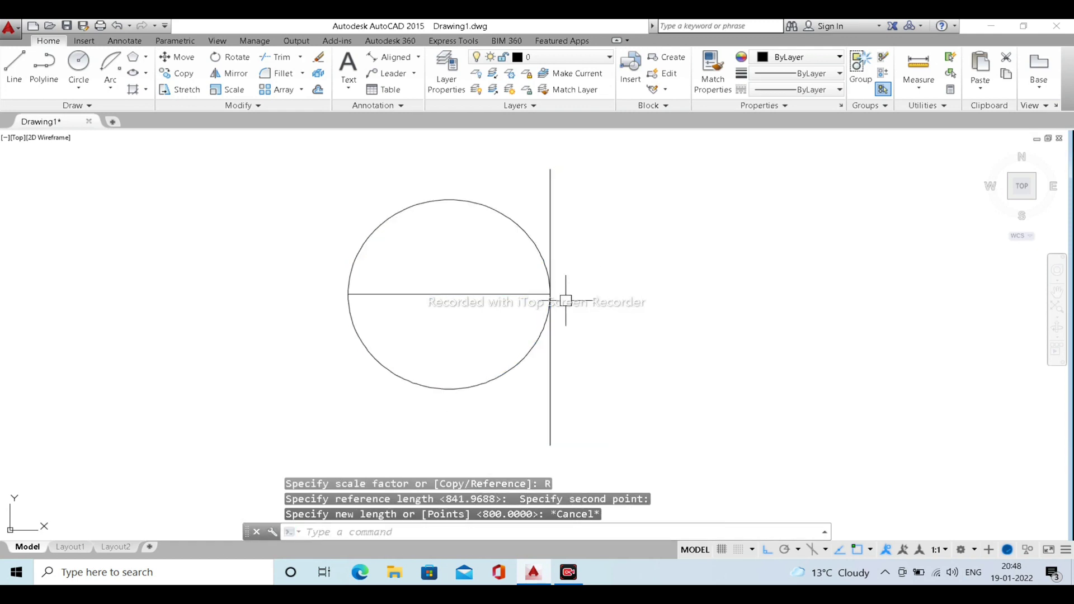
Scale the circle and its diameter line from the line's left endpoint by Reference, using the full diameter as reference length and 500 as new length
click(522, 425)
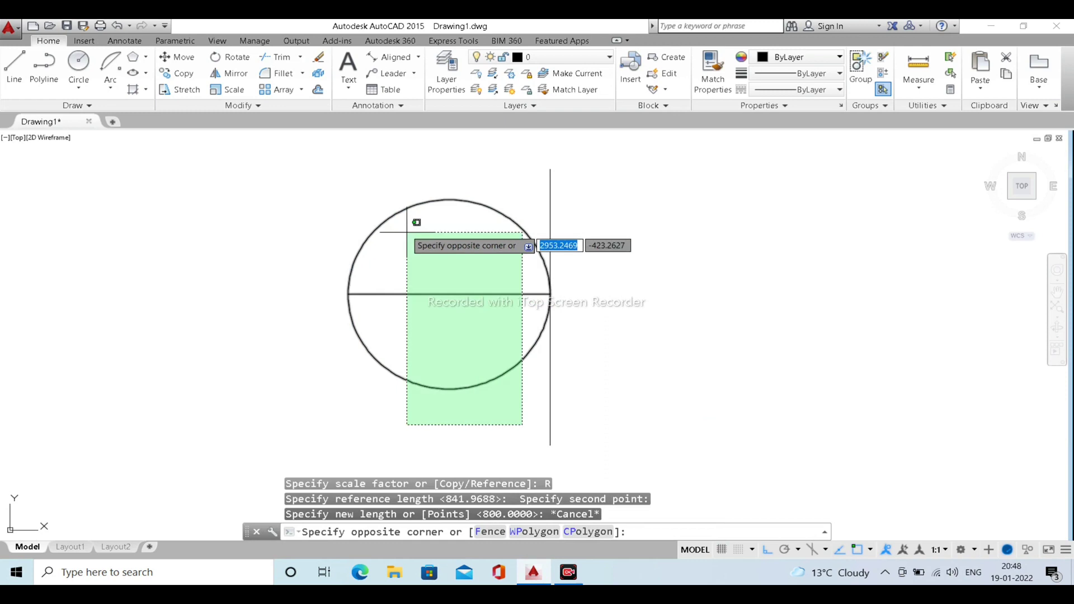
click(339, 178)
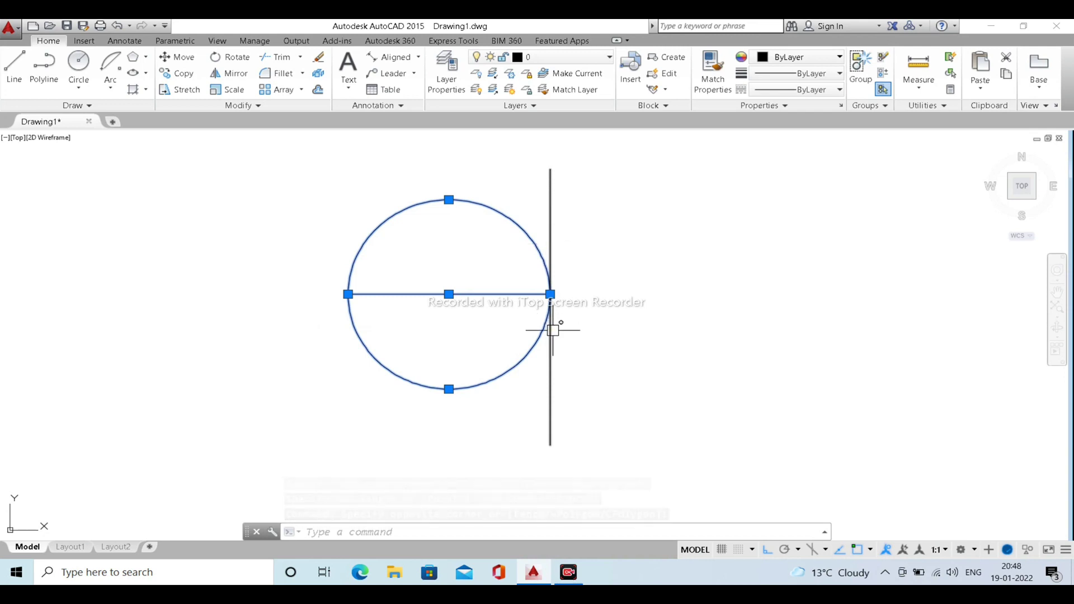
click(490, 404)
click(306, 165)
text(s)
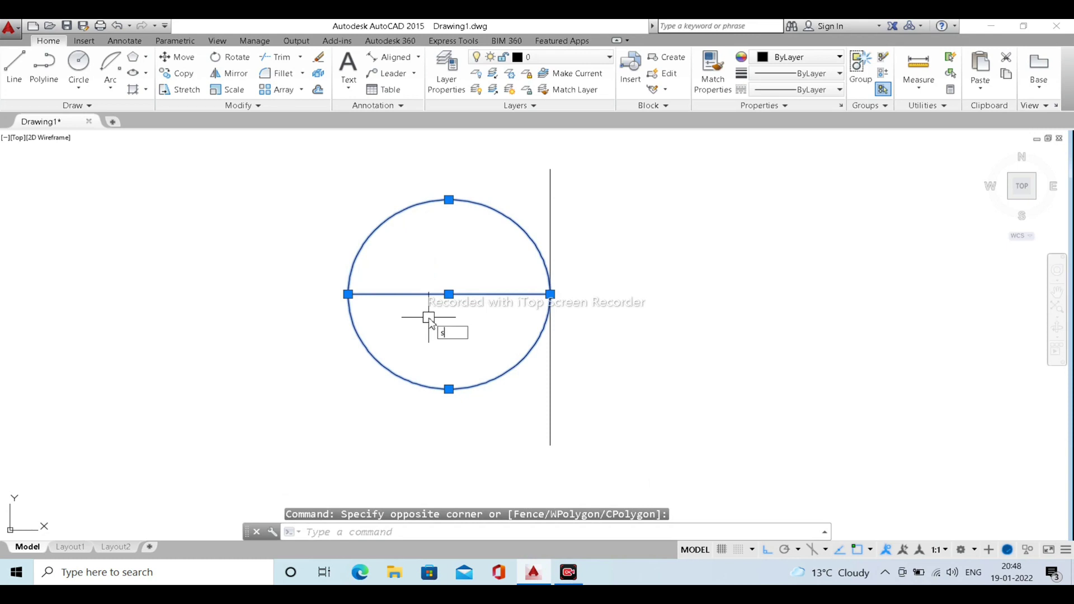
text(c)
key(Return)
click(348, 294)
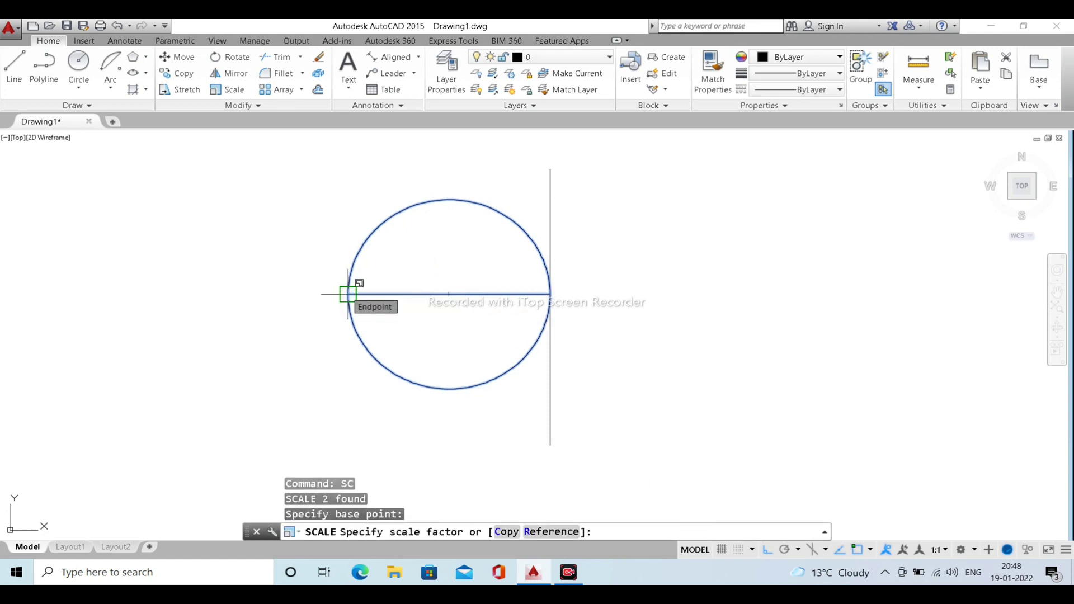
click(541, 532)
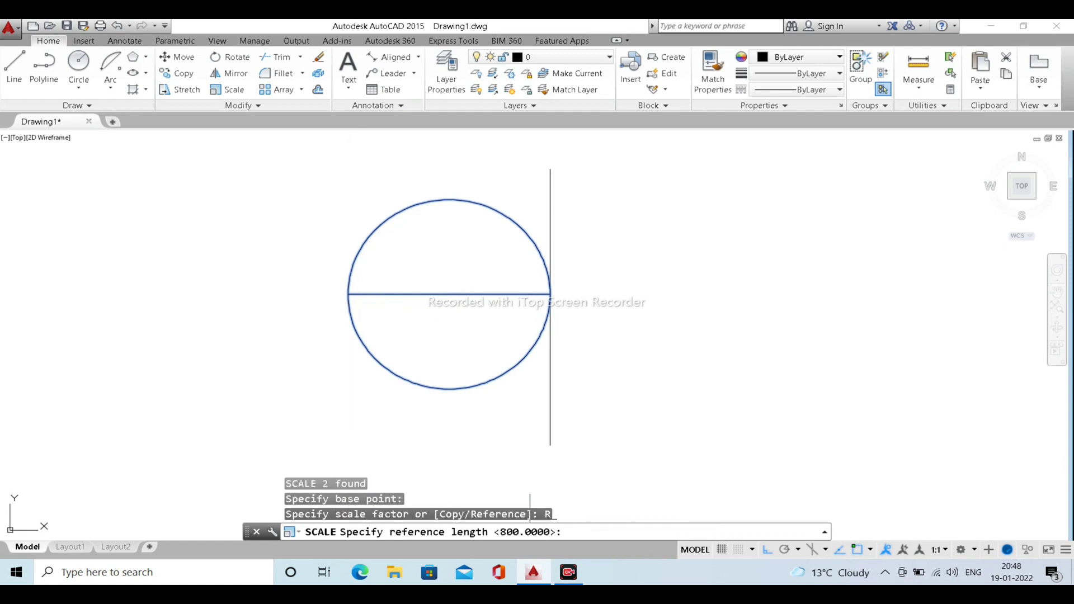
click(348, 294)
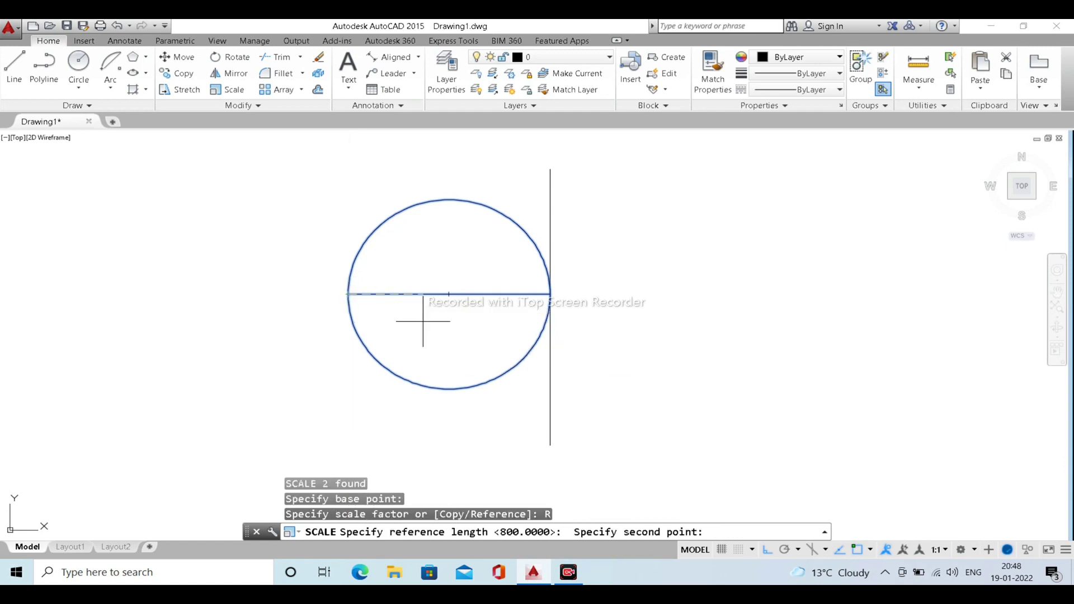
click(550, 294)
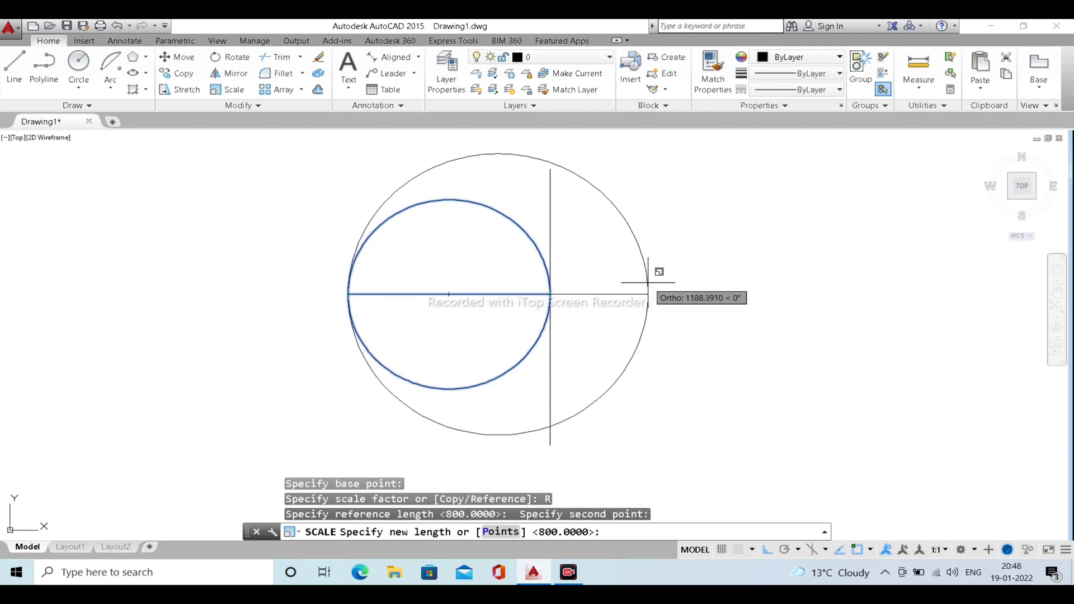
text(500)
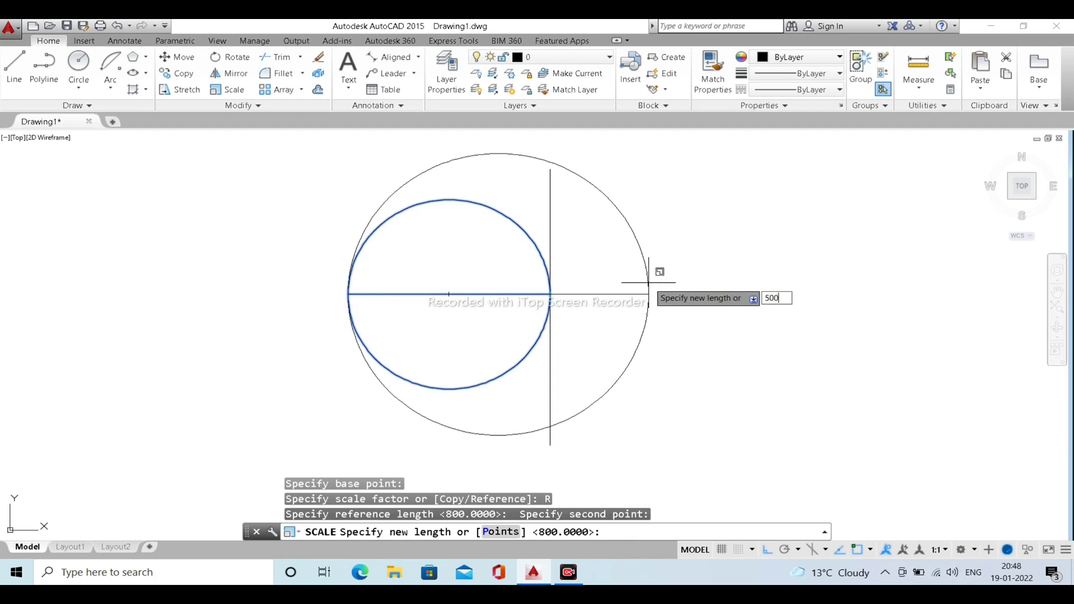
key(Return)
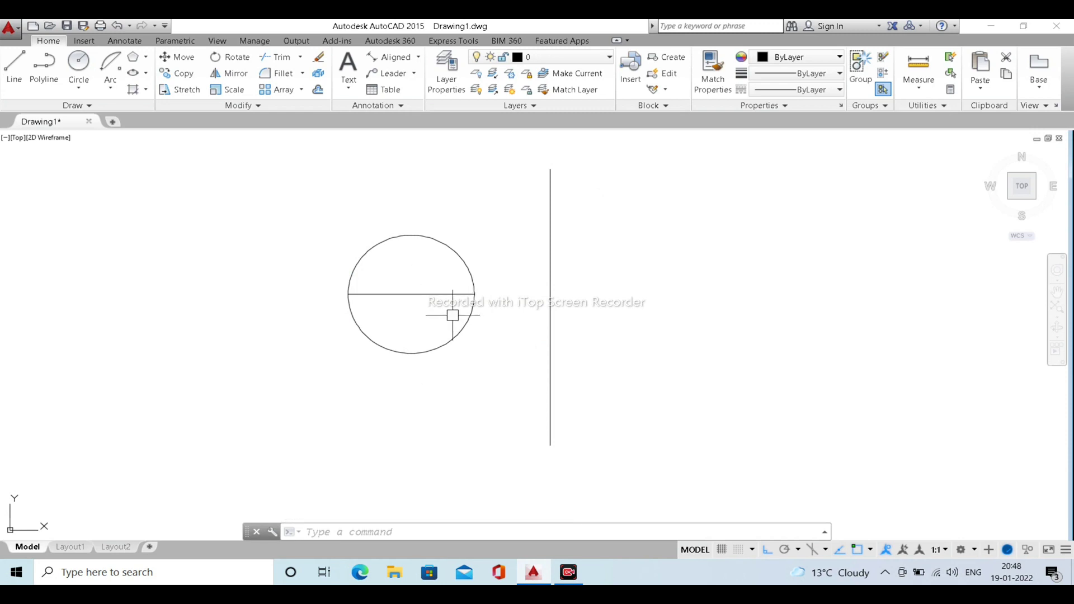
Add a linear dimension between the endpoints of the circle's diameter line, placed just below the line
key(Return)
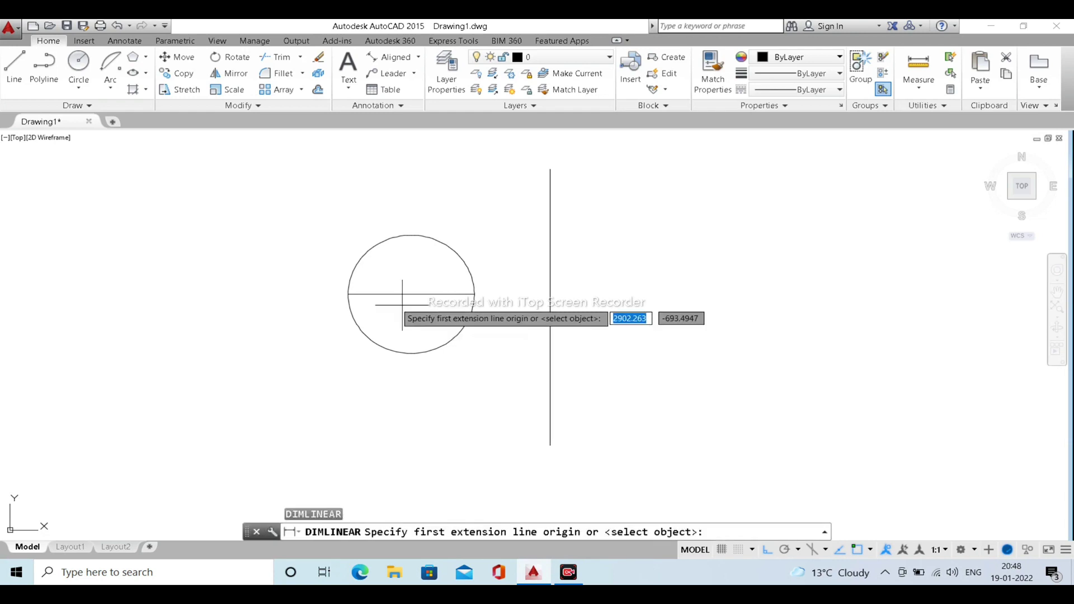
click(348, 294)
click(474, 294)
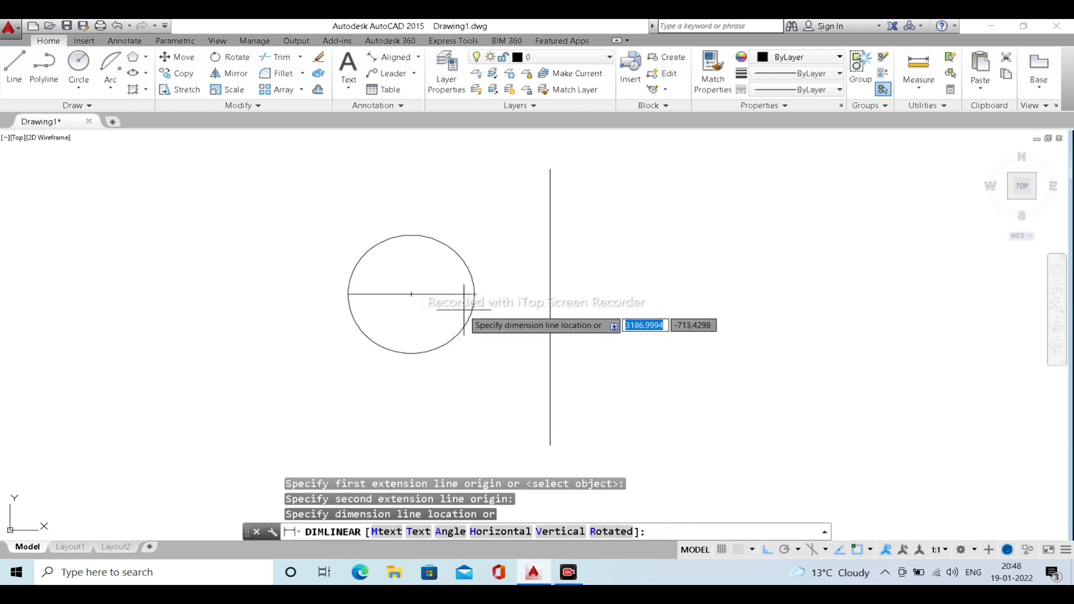
click(442, 310)
scroll(412, 306, up, 8)
scroll(436, 292, up, 10)
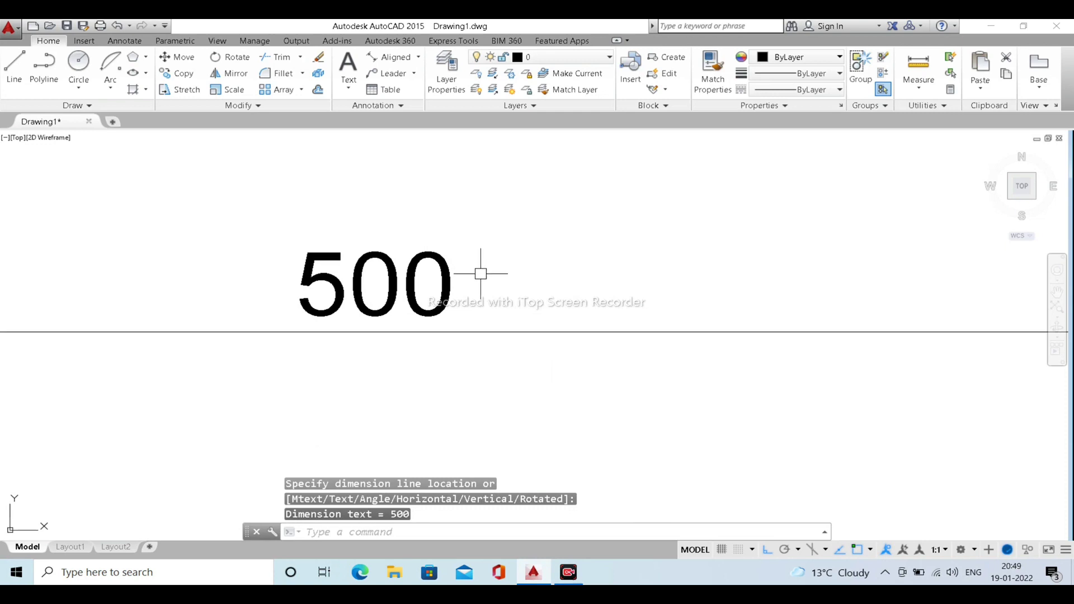
scroll(479, 314, down, 8)
scroll(481, 347, up, 6)
Erase the linear dimension from the circle's diameter line
click(484, 341)
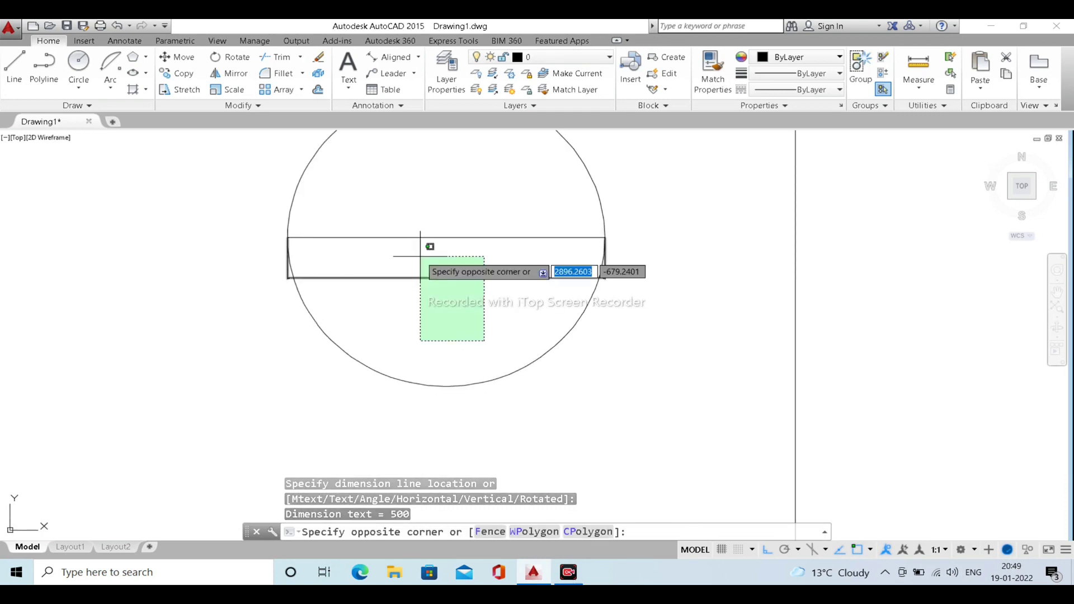
click(421, 256)
scroll(495, 319, down, 4)
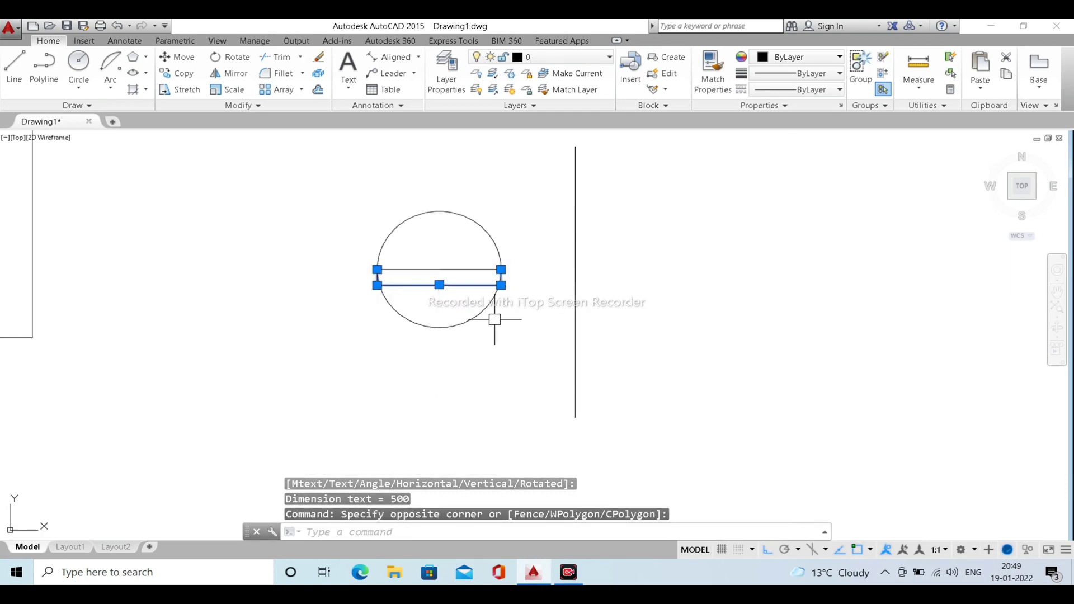
key(Delete)
Scale the circle and its diameter line with the Copy option from the line's left endpoint, using a scale factor of 800
scroll(504, 294, up, 5)
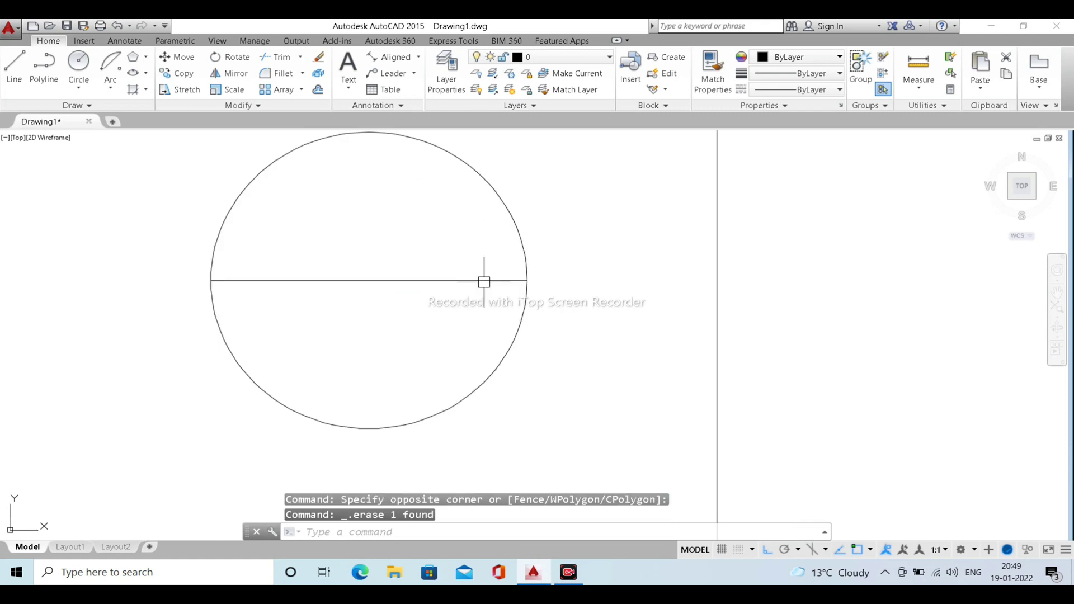
click(618, 419)
click(318, 230)
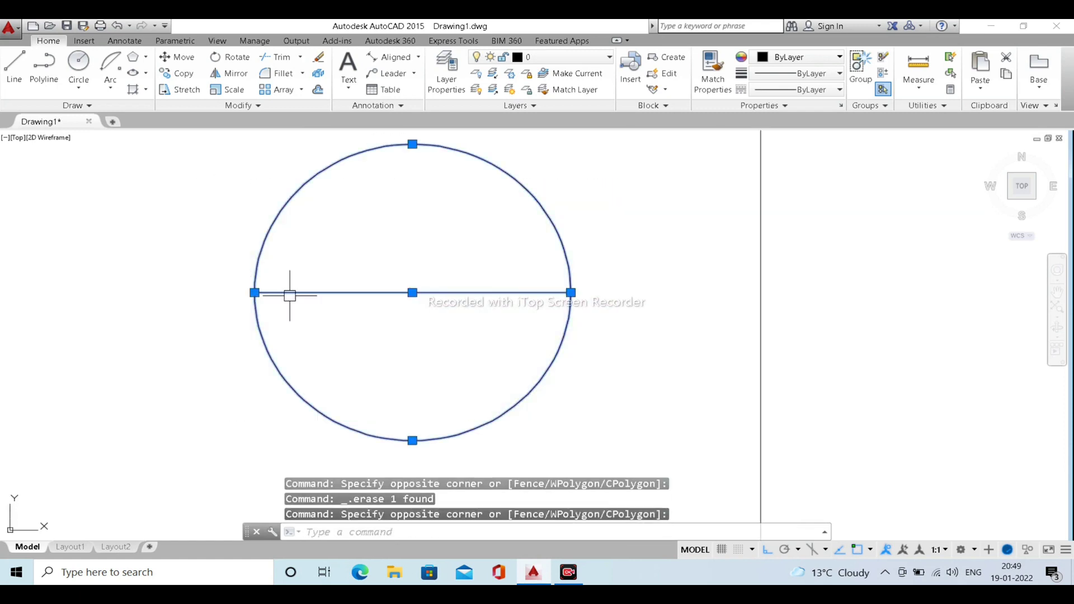
text(sc)
key(Return)
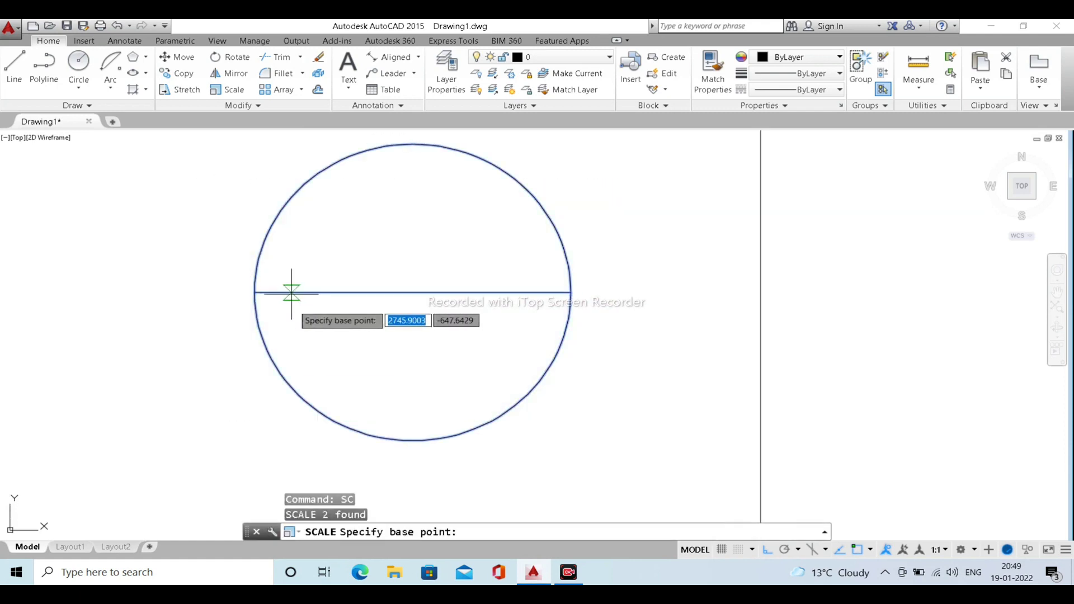
click(254, 292)
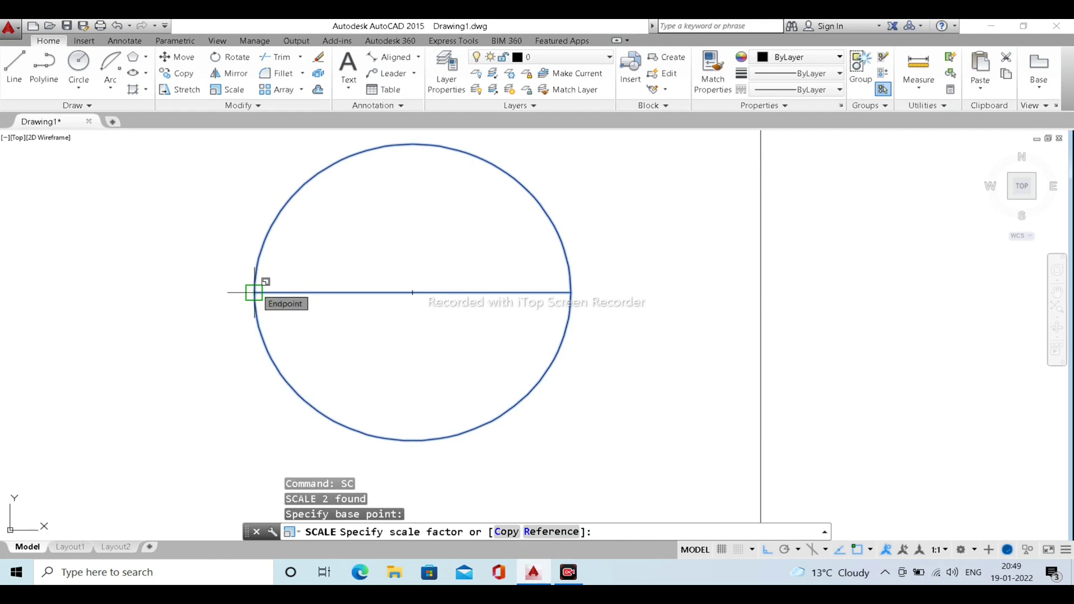
click(506, 531)
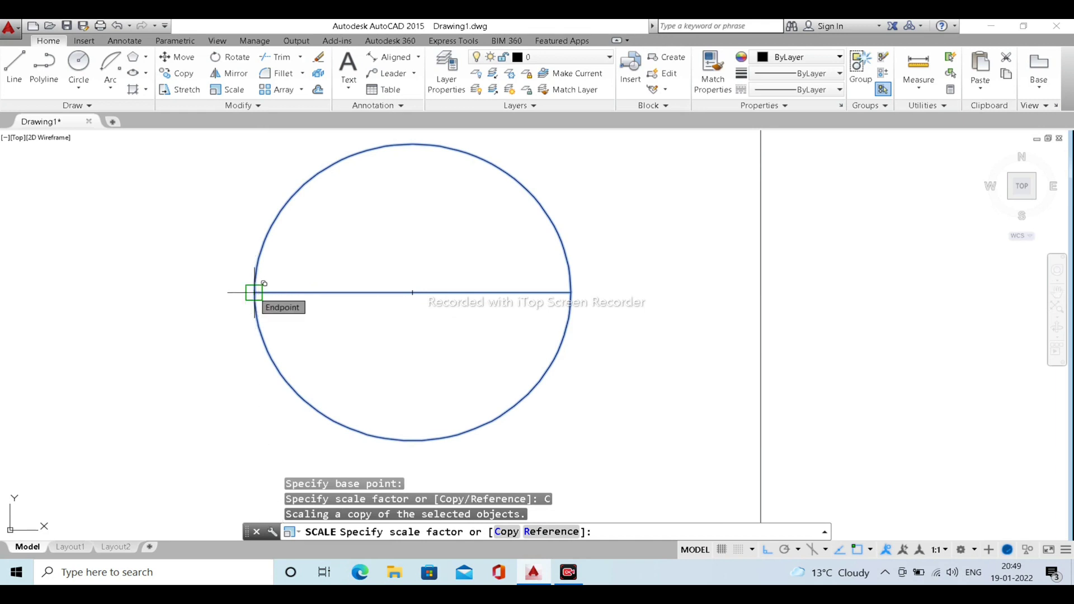
scroll(308, 315, down, 6)
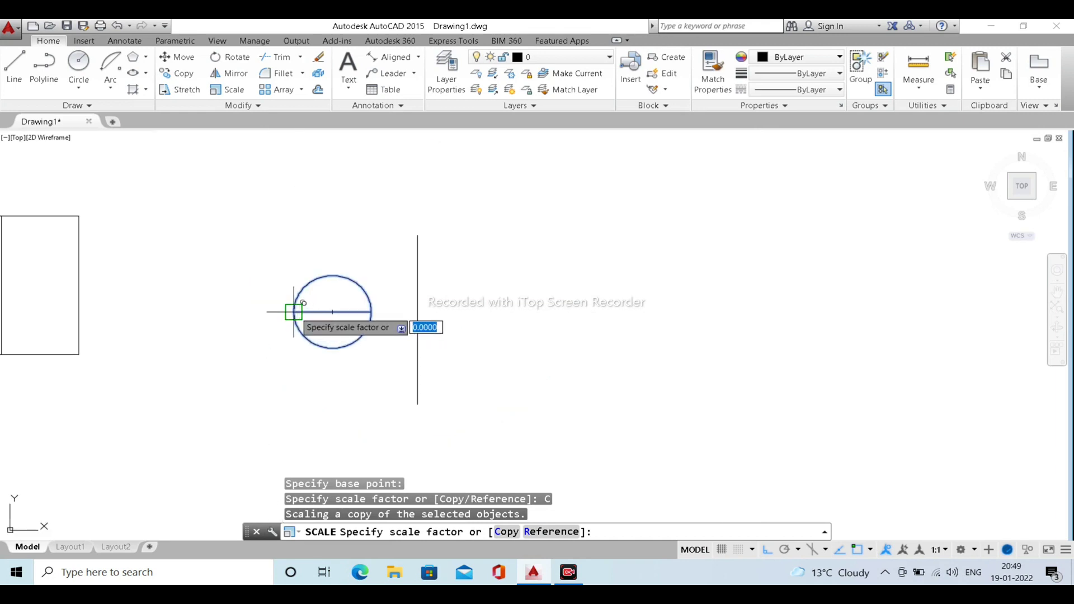
scroll(369, 312, up, 4)
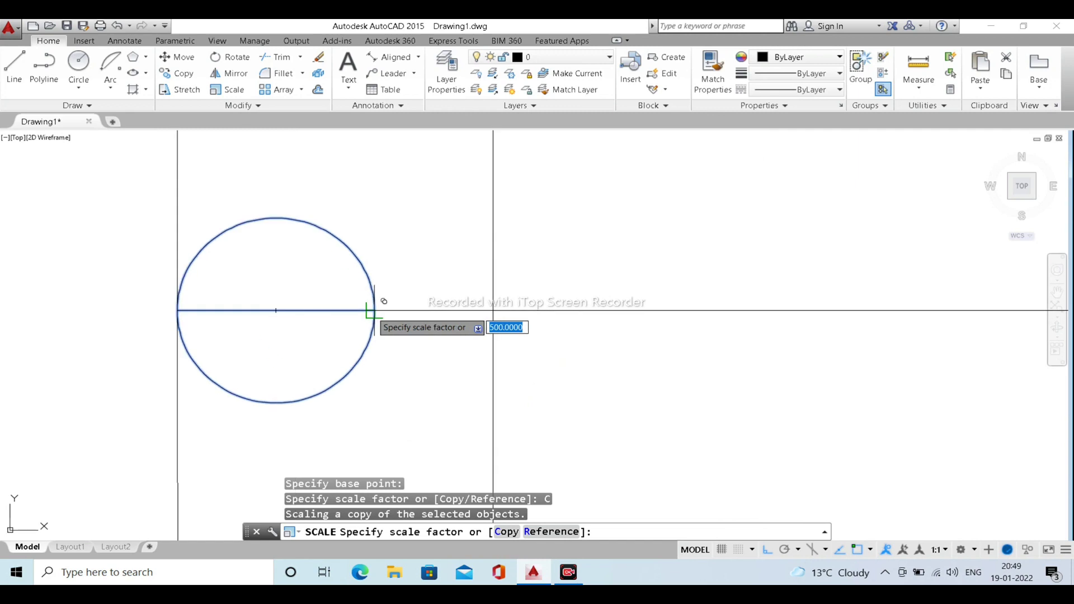
key(Return)
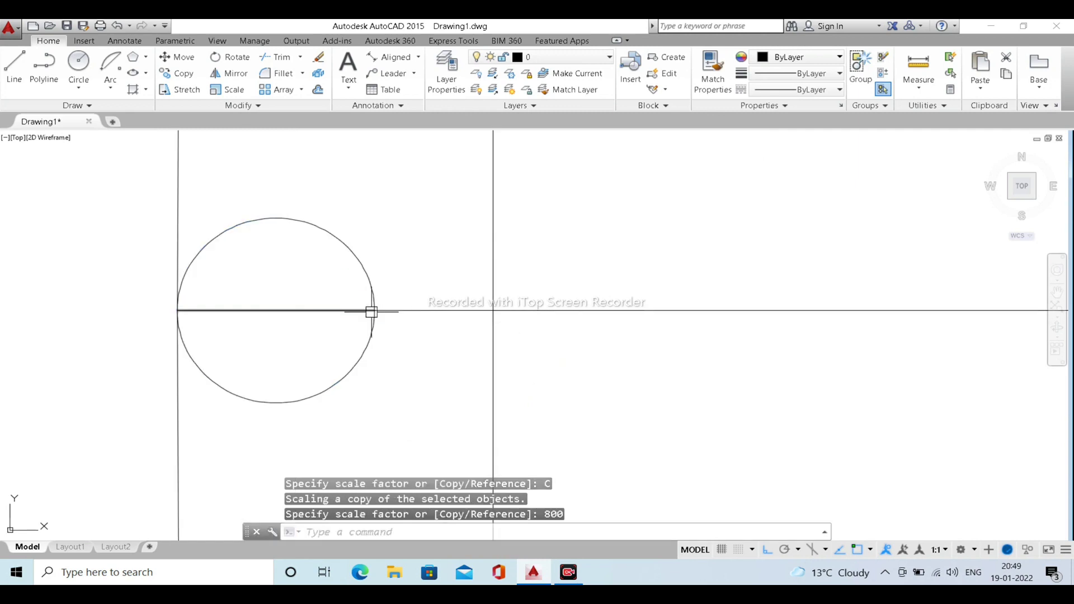
Erase the oversized circle copy from the drawing
scroll(378, 313, down, 10)
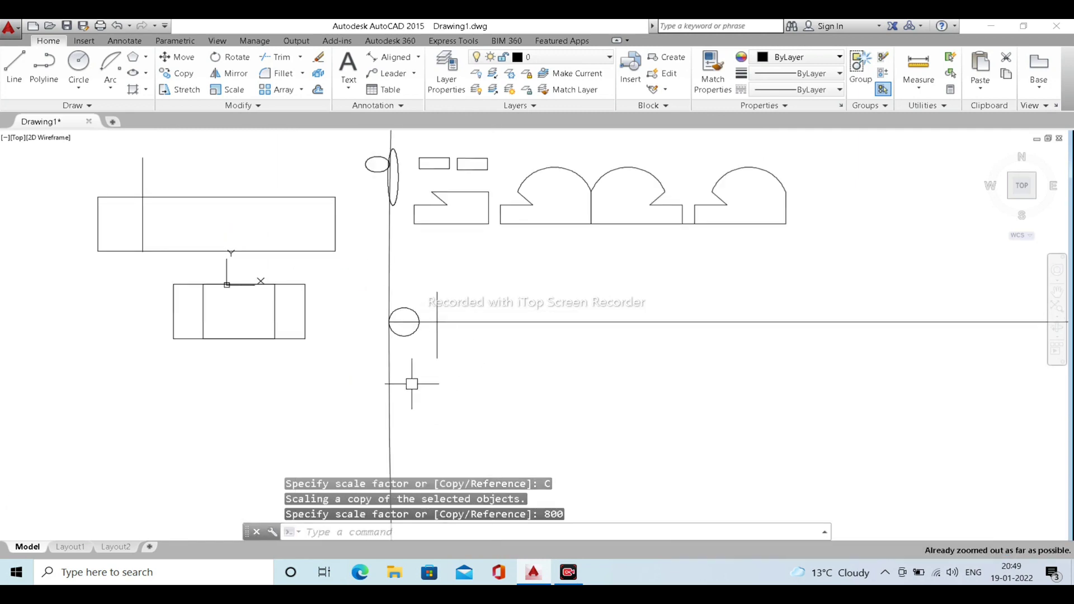
click(390, 384)
key(Delete)
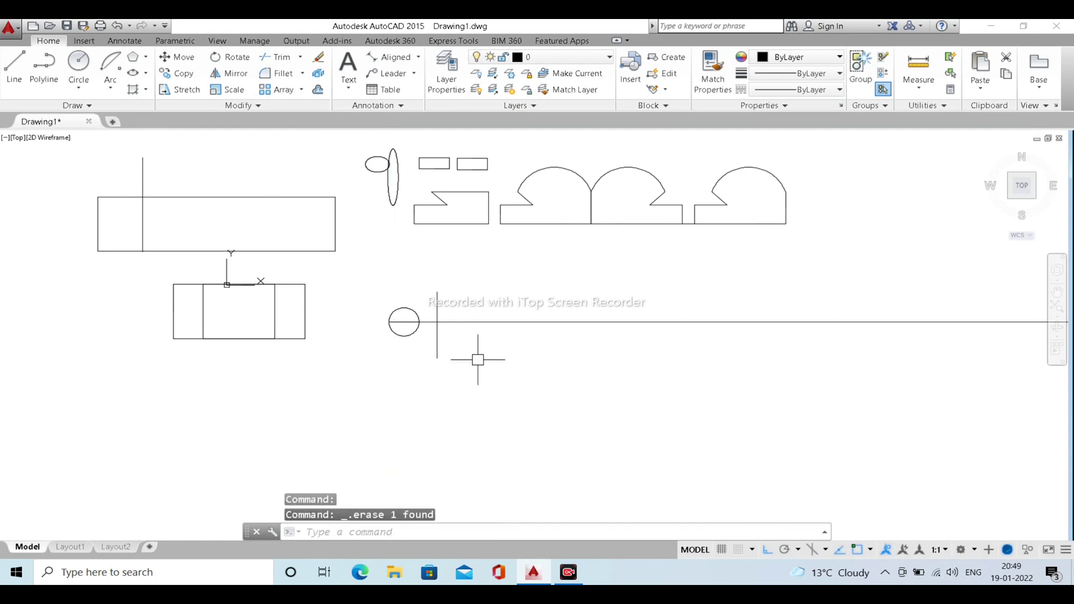
Erase the small circle, its diameter line and the vertical line beside it, keeping the long horizontal line
scroll(425, 336, up, 8)
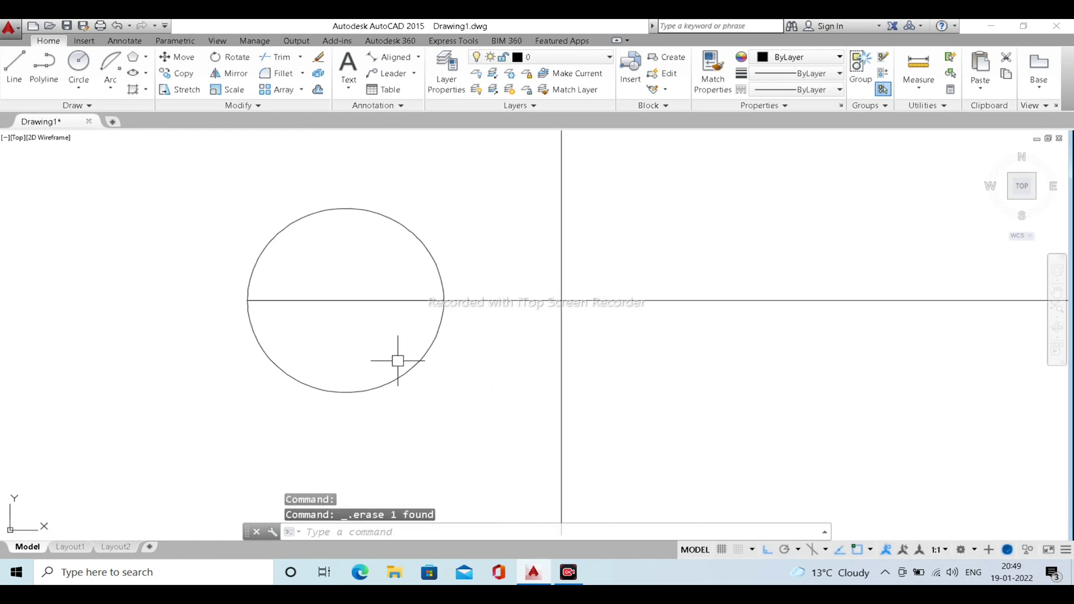
scroll(446, 331, down, 2)
scroll(449, 332, down, 2)
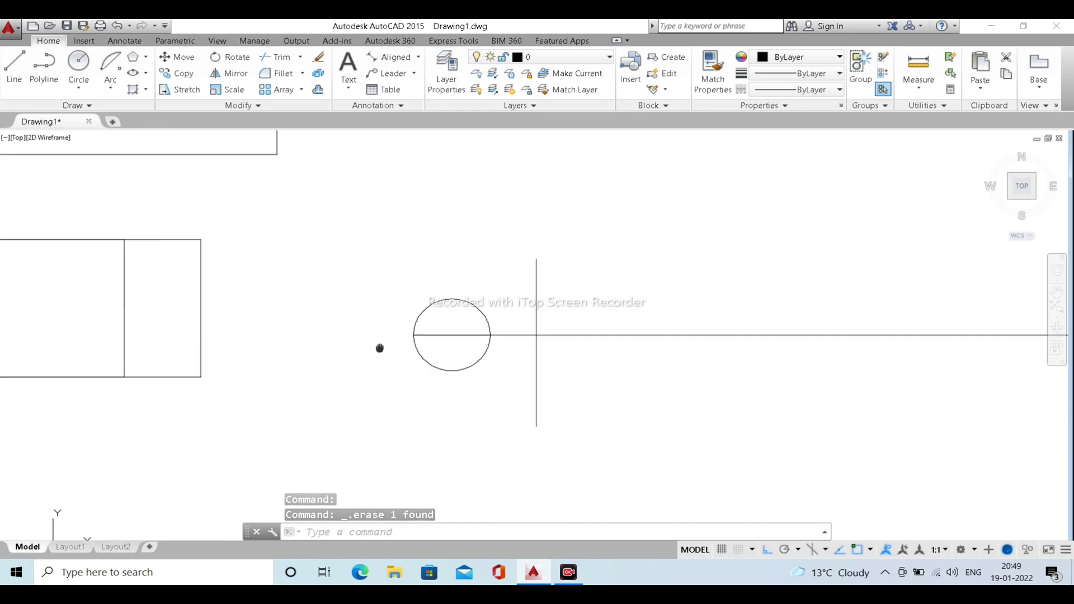
middle_drag(379, 348, 566, 335)
scroll(566, 335, down, 4)
middle_drag(560, 274, 466, 275)
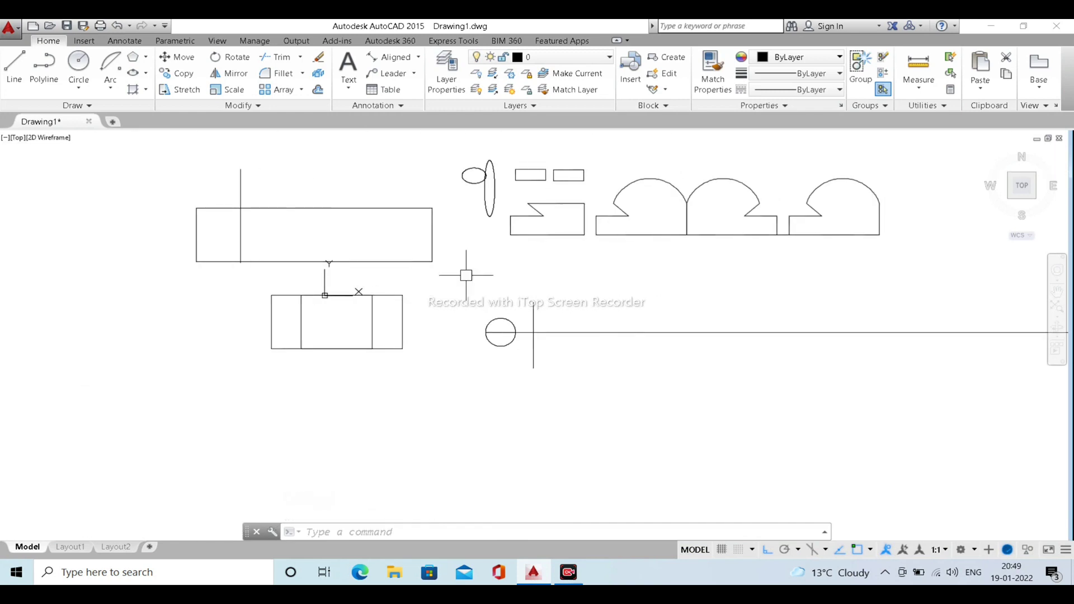
click(456, 293)
click(542, 386)
key(Delete)
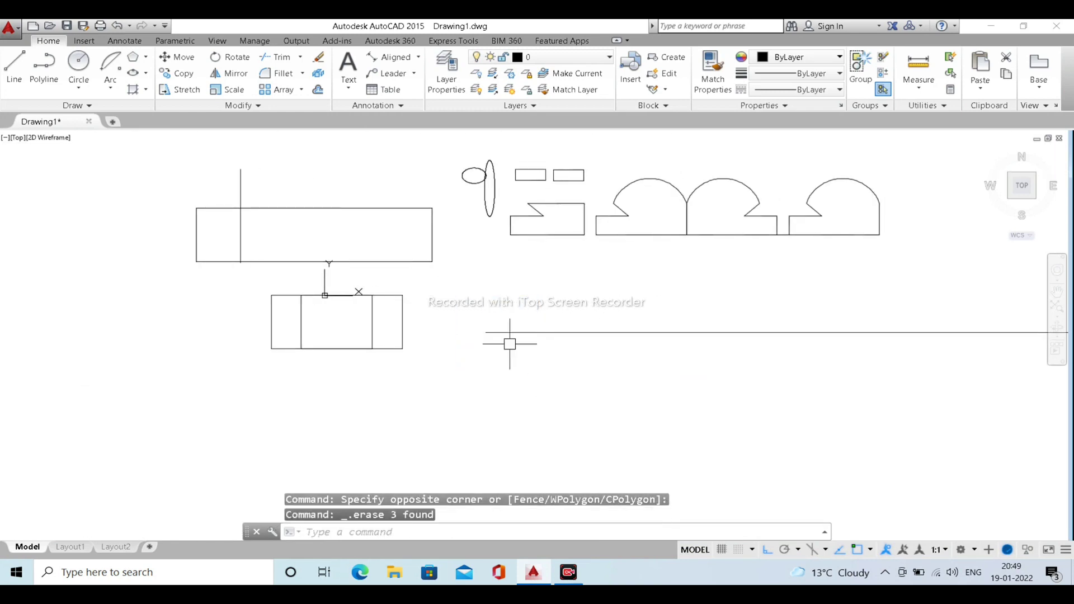
Draw a six-sided polygon circumscribed about a circle, centred just below the start of the long horizontal line
click(146, 57)
click(159, 109)
middle_drag(466, 361, 409, 324)
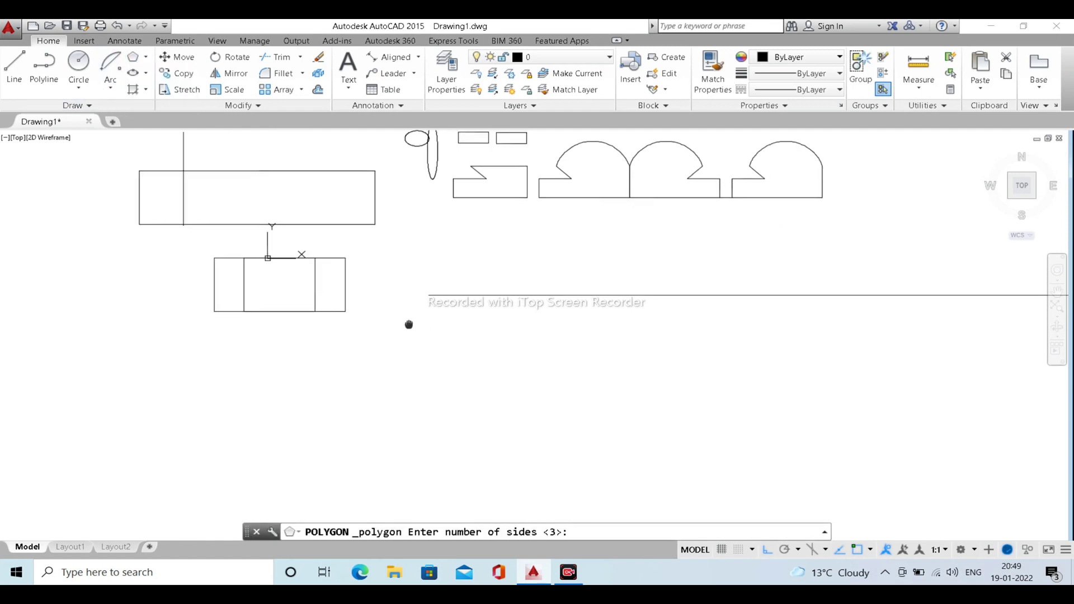
scroll(414, 325, up, 4)
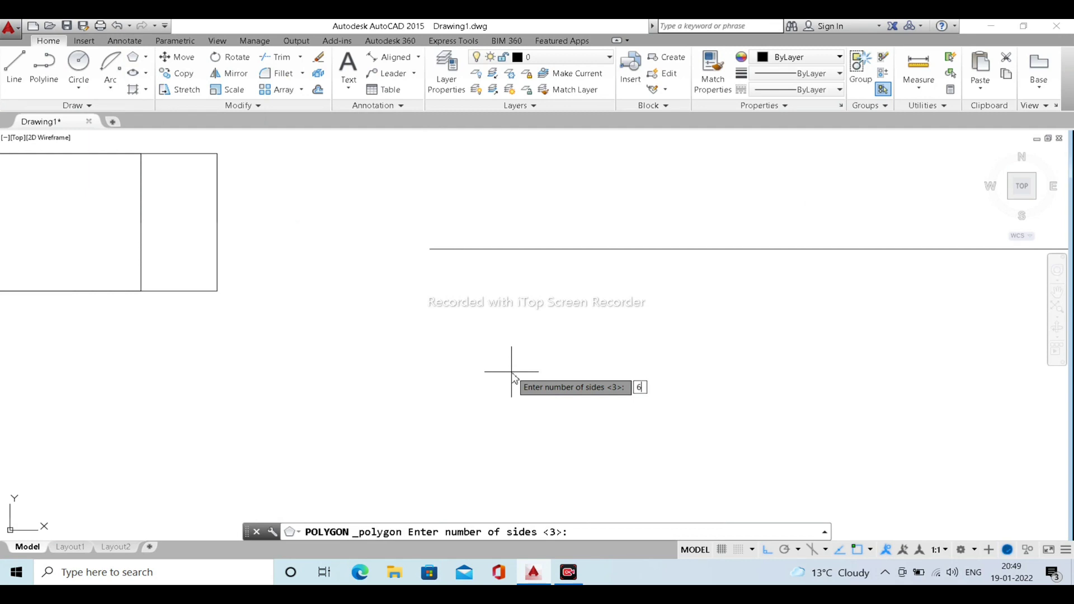
key(Return)
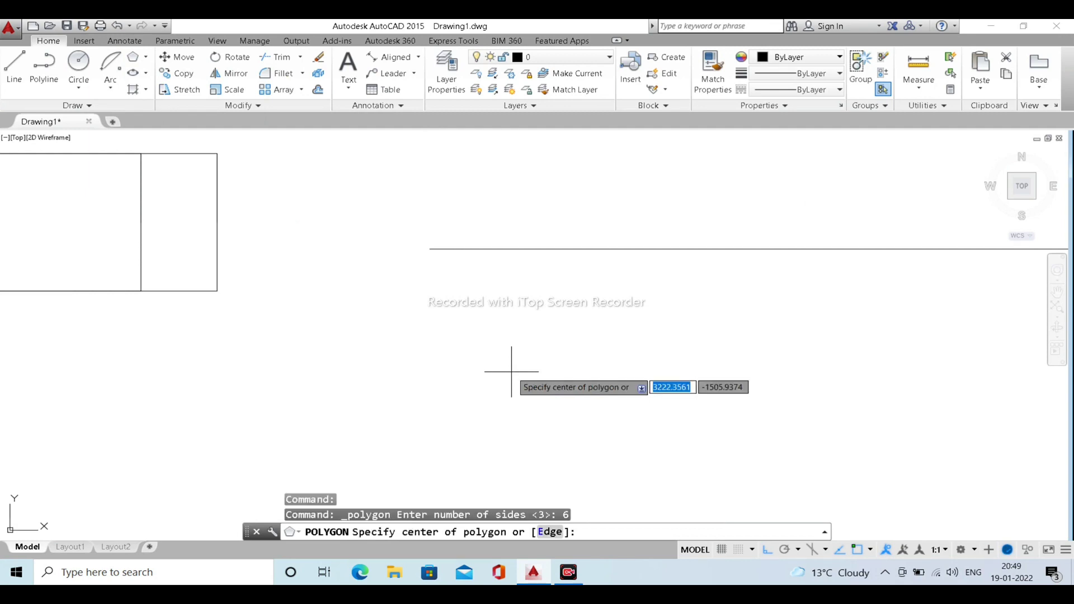
click(490, 345)
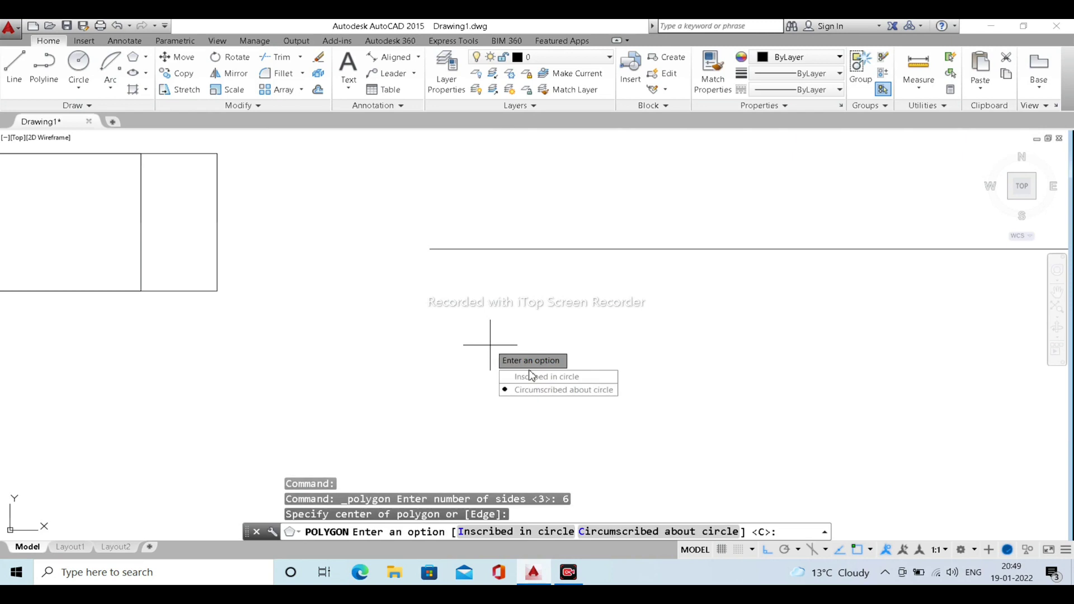
click(538, 389)
click(500, 277)
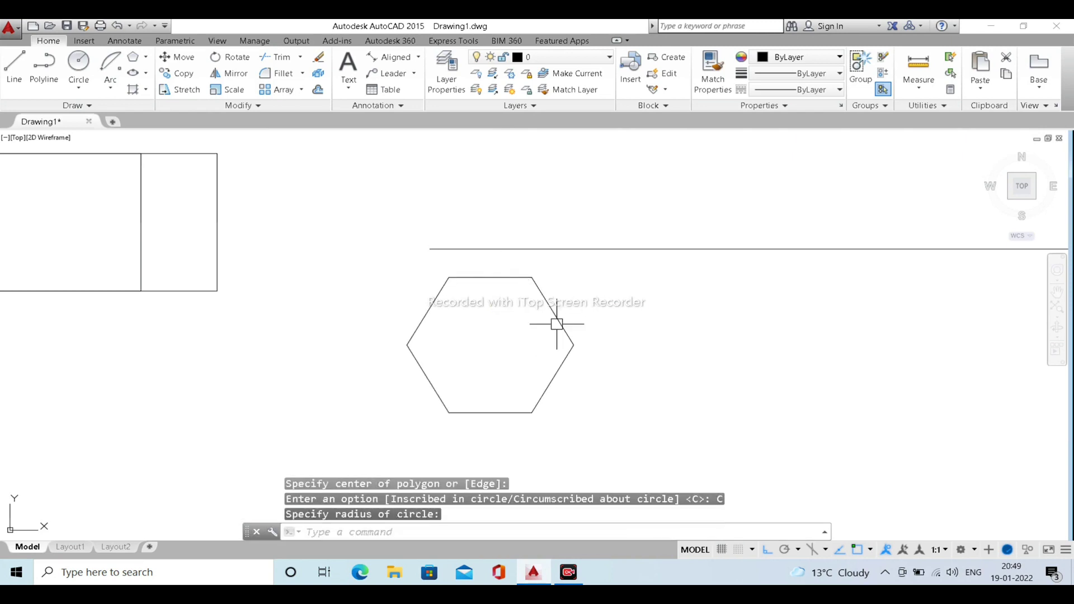
Scale the hexagon from its leftmost vertex by a factor of 100
middle_drag(558, 325, 505, 311)
scroll(534, 310, up, 2)
scroll(506, 313, down, 2)
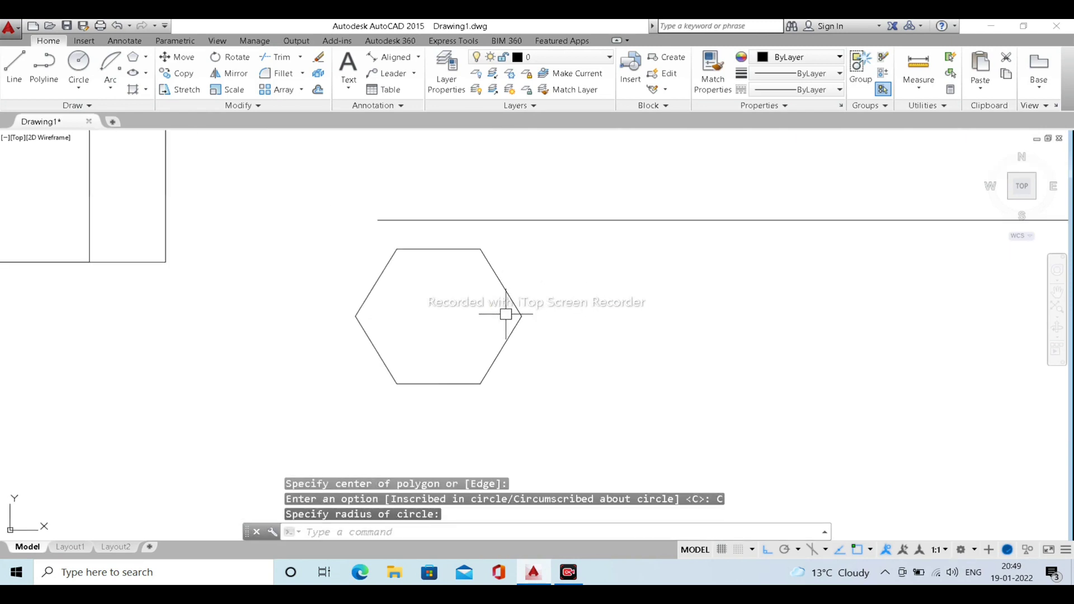
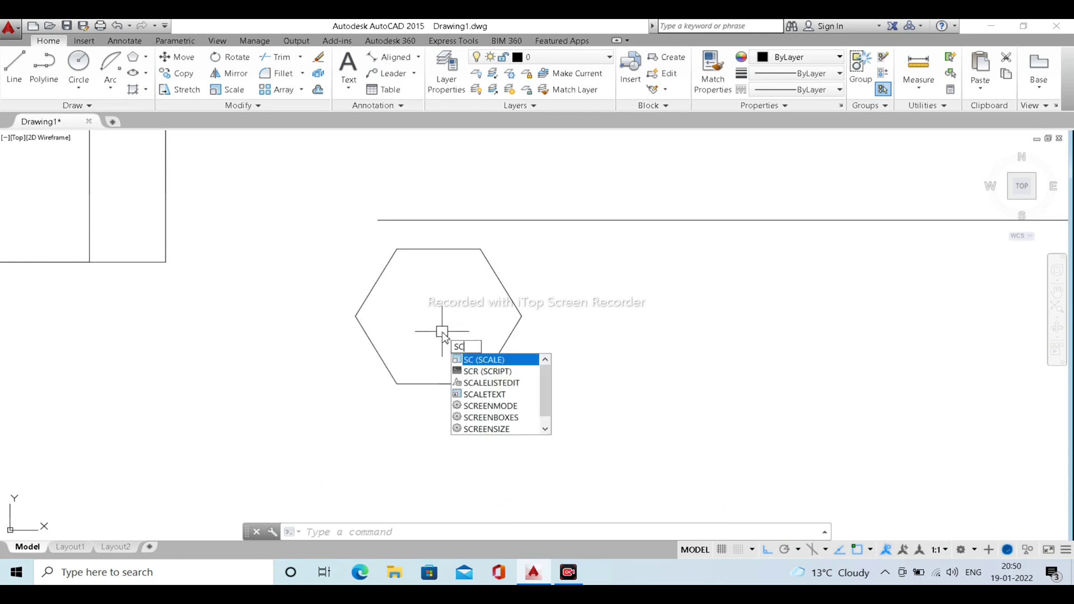
key(Return)
click(362, 305)
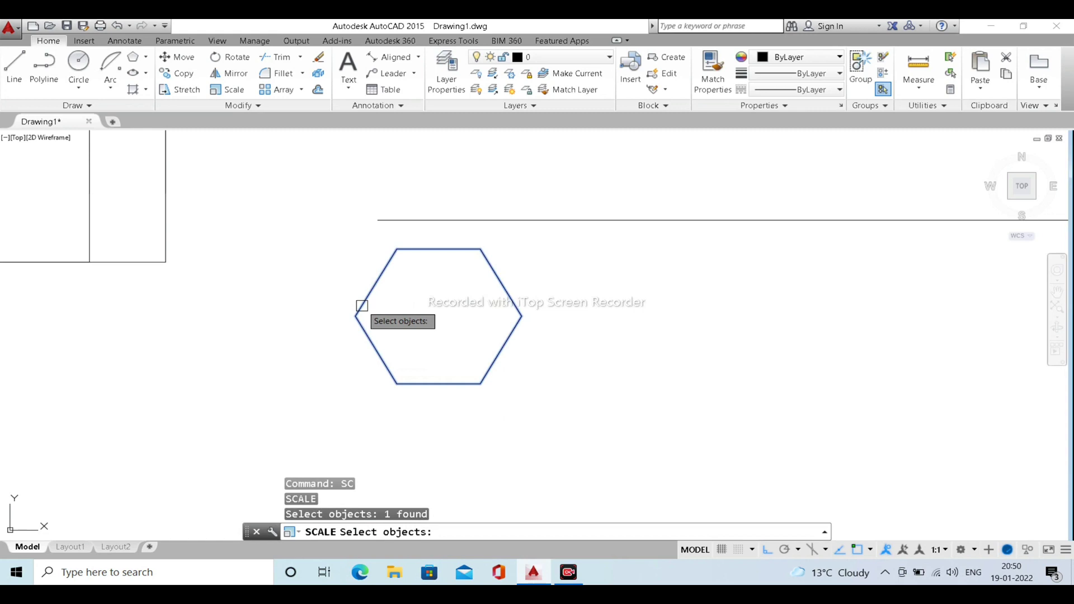
key(Return)
click(355, 316)
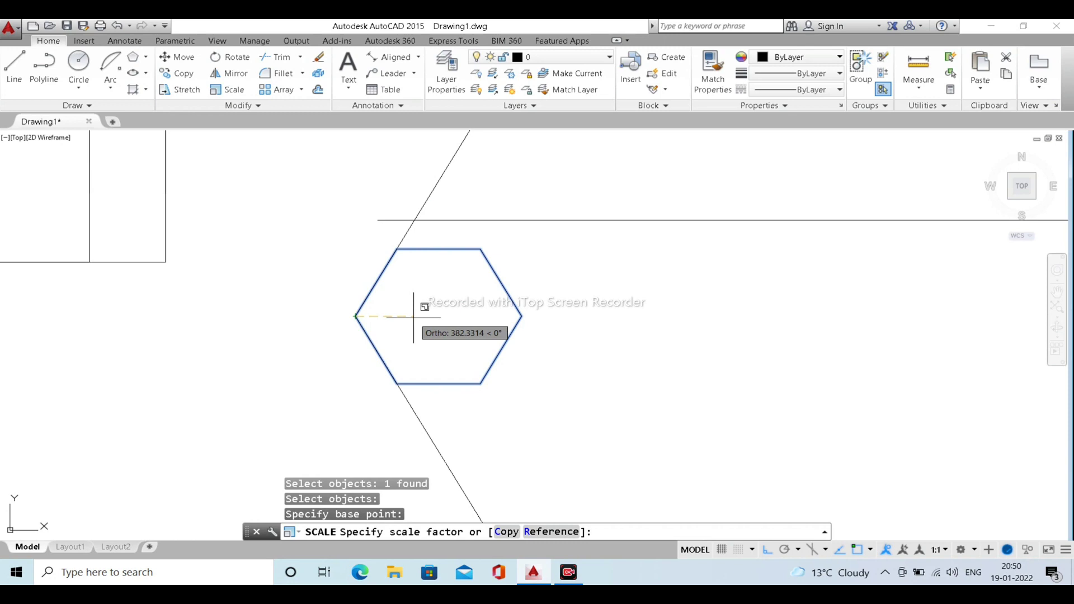
text(100)
key(Return)
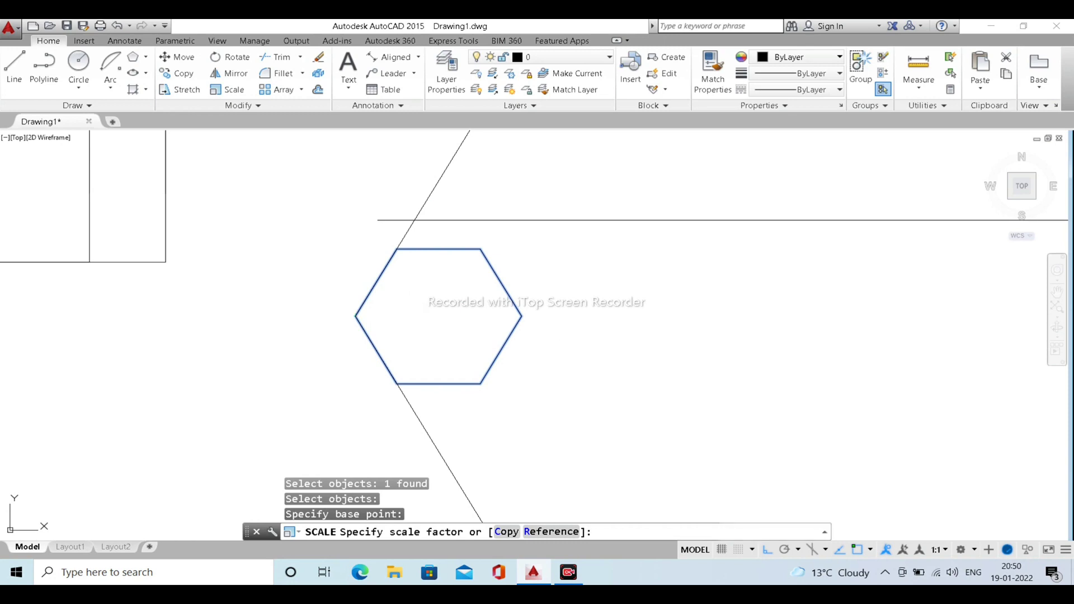
Erase the oversized hexagon from the drawing
scroll(413, 312, down, 5)
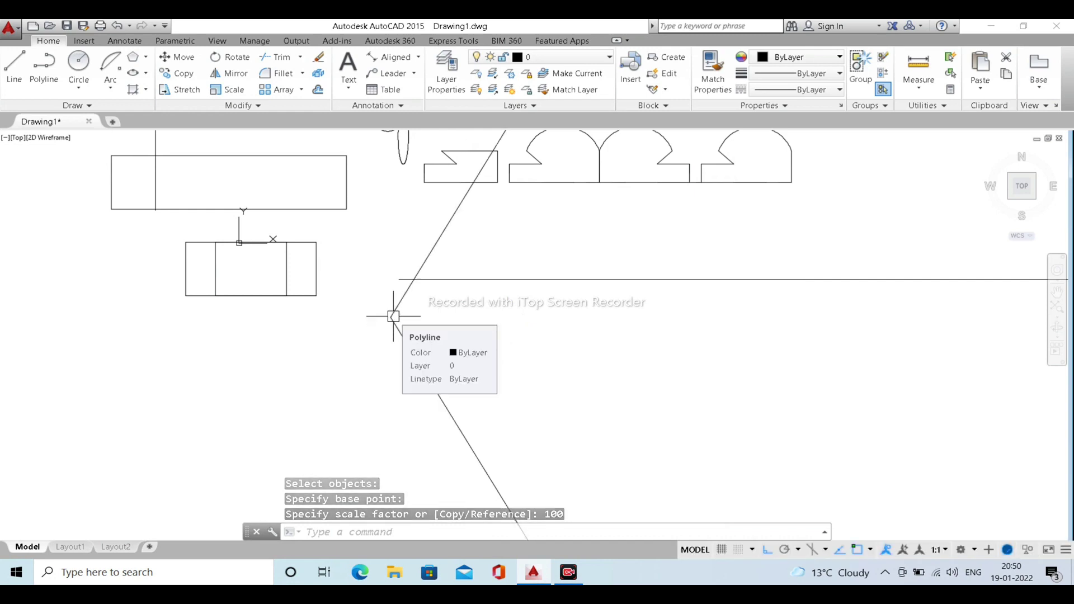
key(Escape)
key(Escape)
click(456, 353)
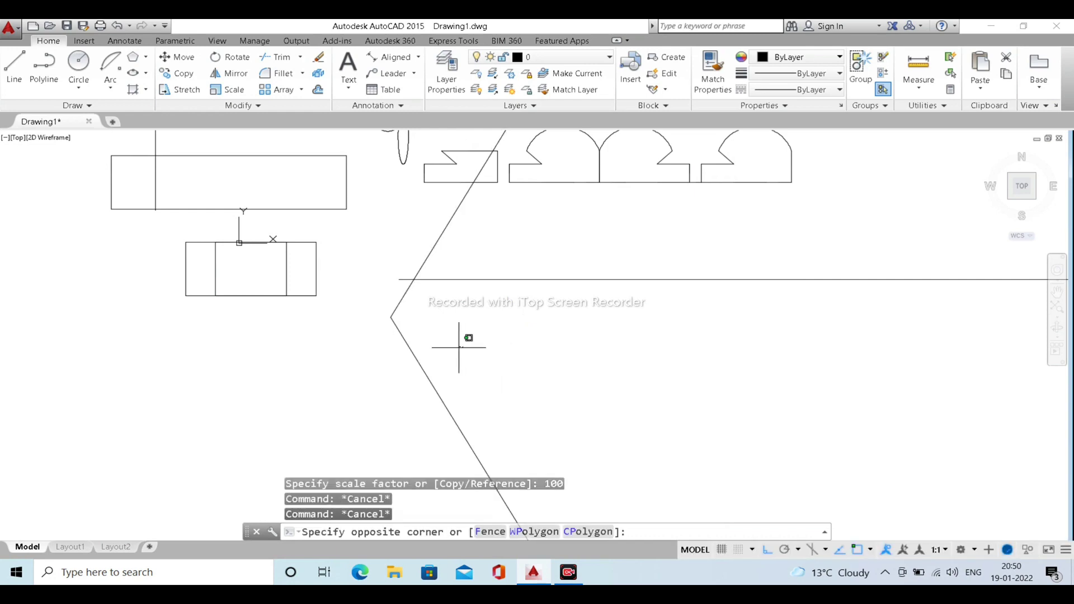
click(357, 314)
key(Delete)
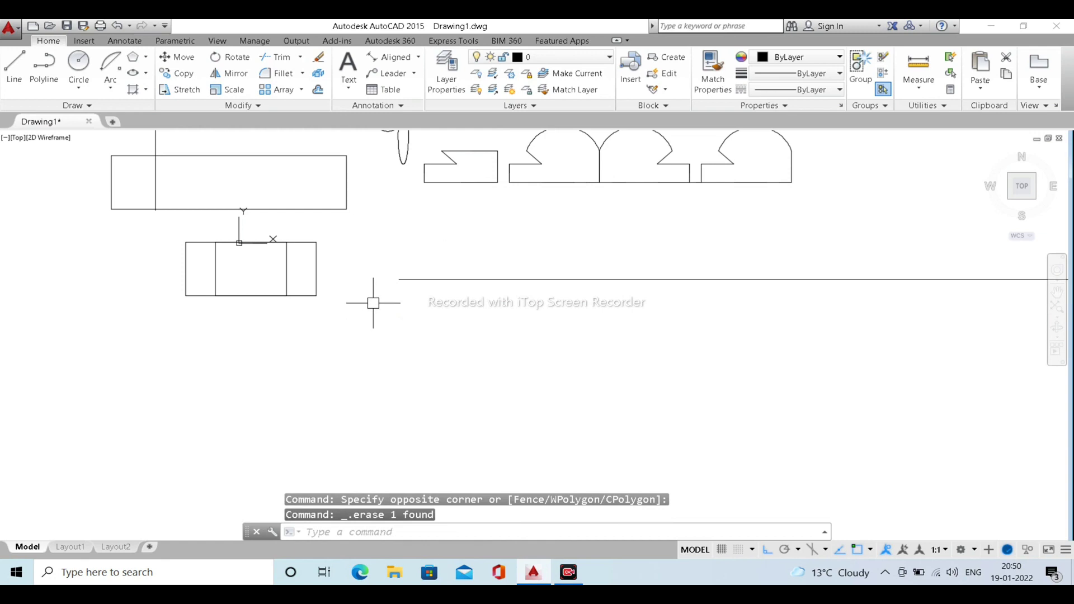
Draw a rectangle about 2239 units wide below the start of the long horizontal line
scroll(439, 377, up, 3)
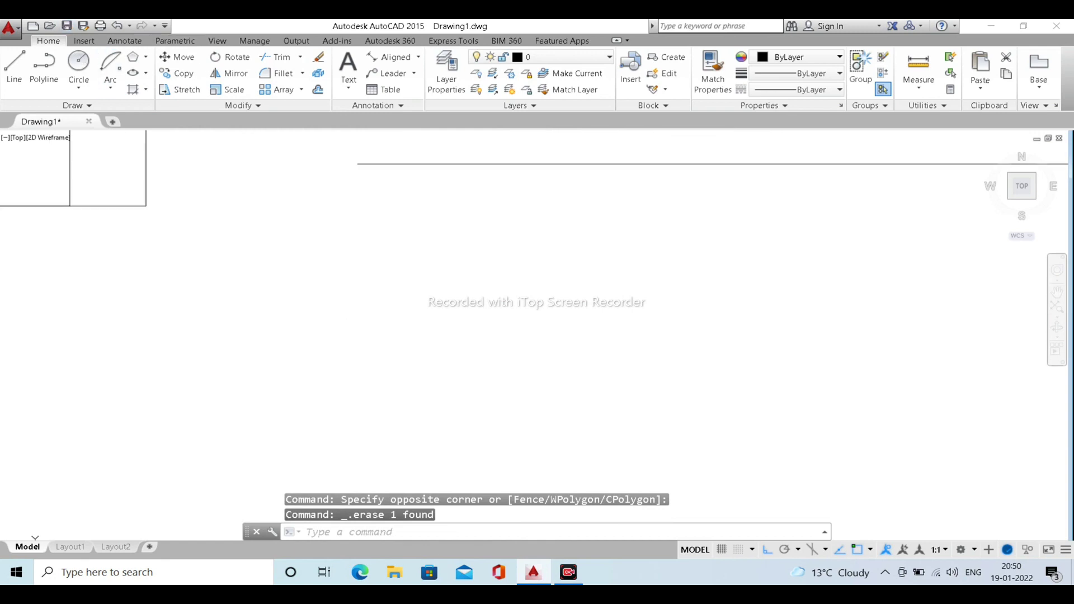
click(145, 73)
click(146, 58)
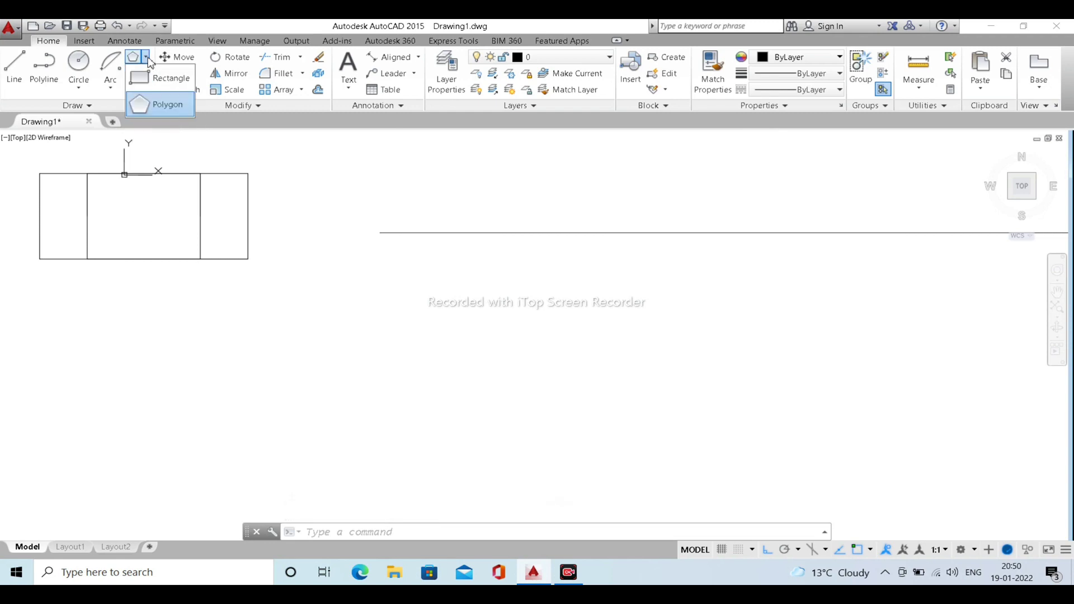
click(164, 78)
click(371, 323)
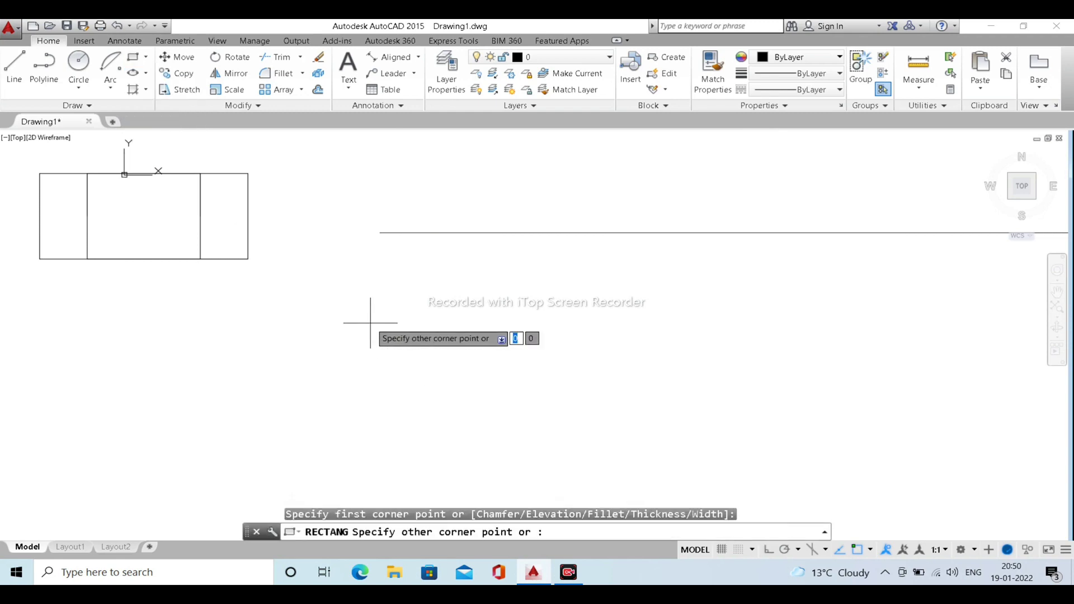
click(584, 394)
Scale the rectangle by Reference from its left edge's midpoint, using its full width as reference length and a picked new length of about 4522
scroll(491, 349, up, 2)
mouse_move(489, 347)
middle_down()
mouse_move(434, 304)
mouse_move(422, 319)
mouse_move(451, 323)
middle_up()
click(643, 418)
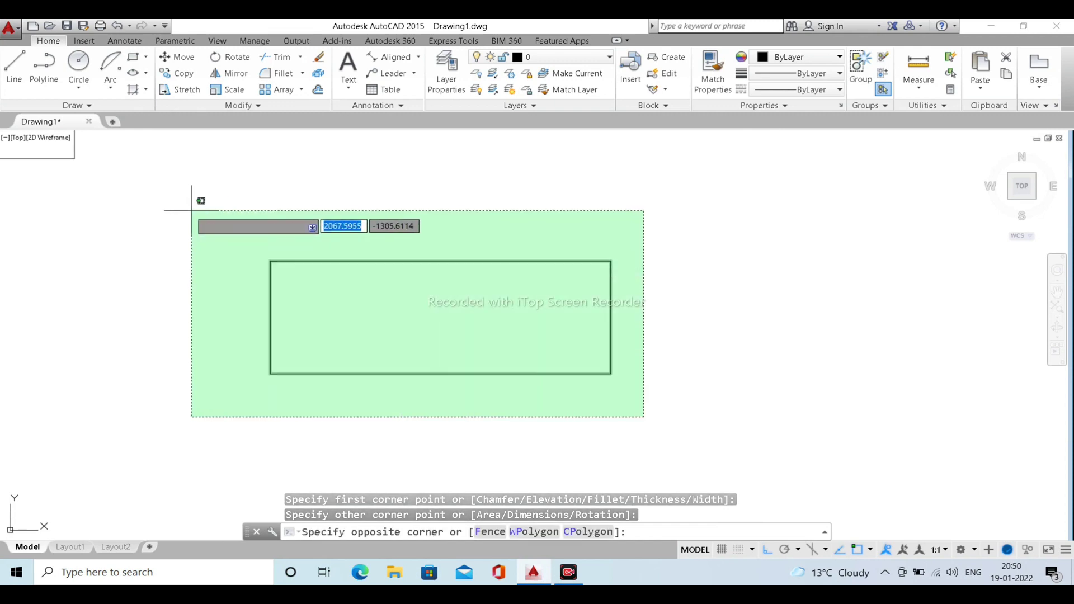
click(189, 210)
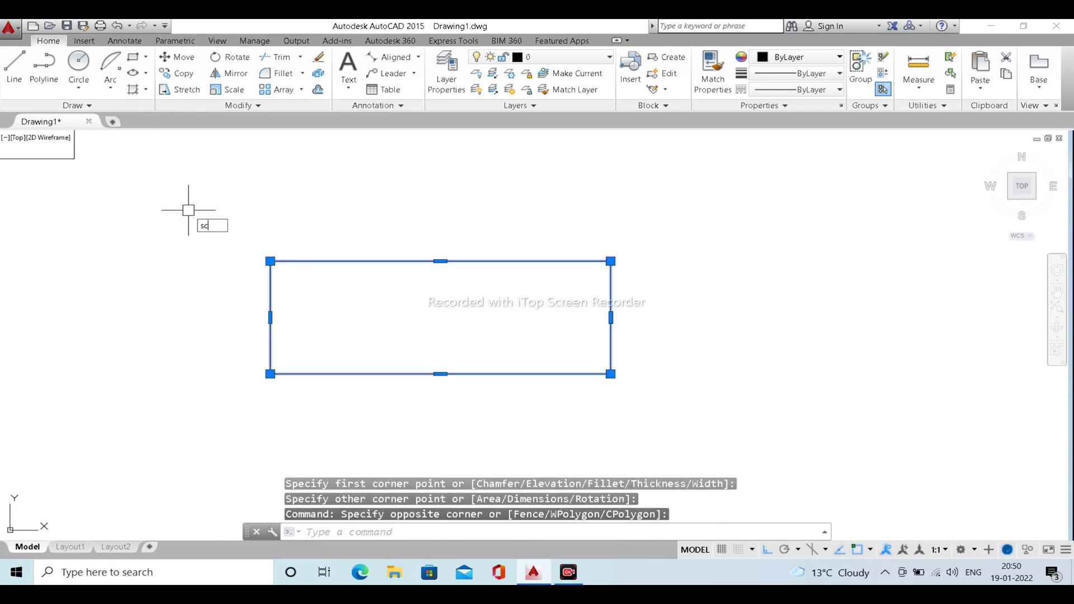
key(Return)
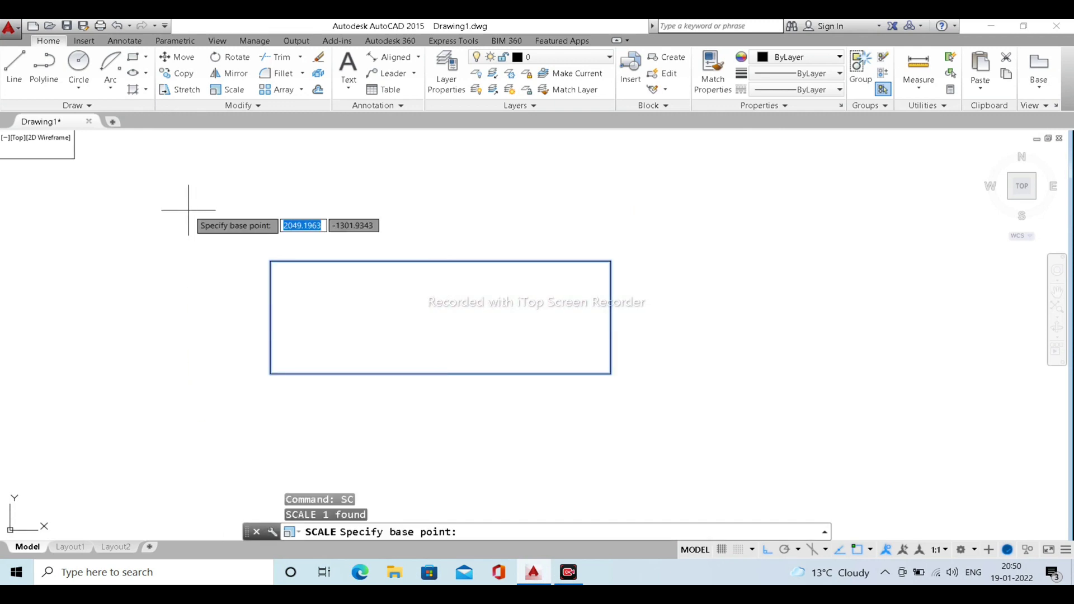
click(270, 318)
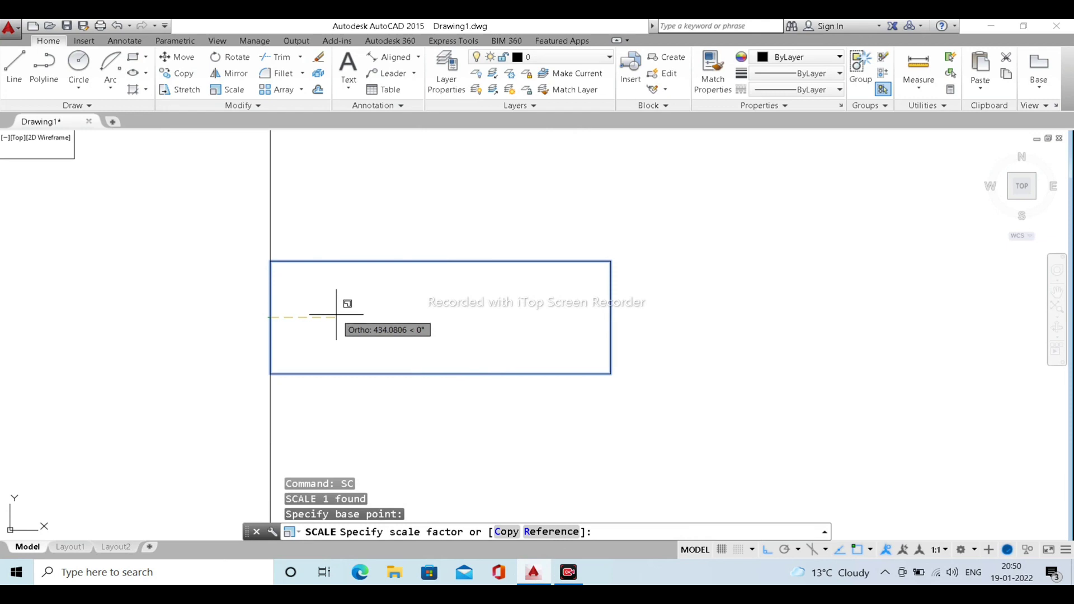
text(r)
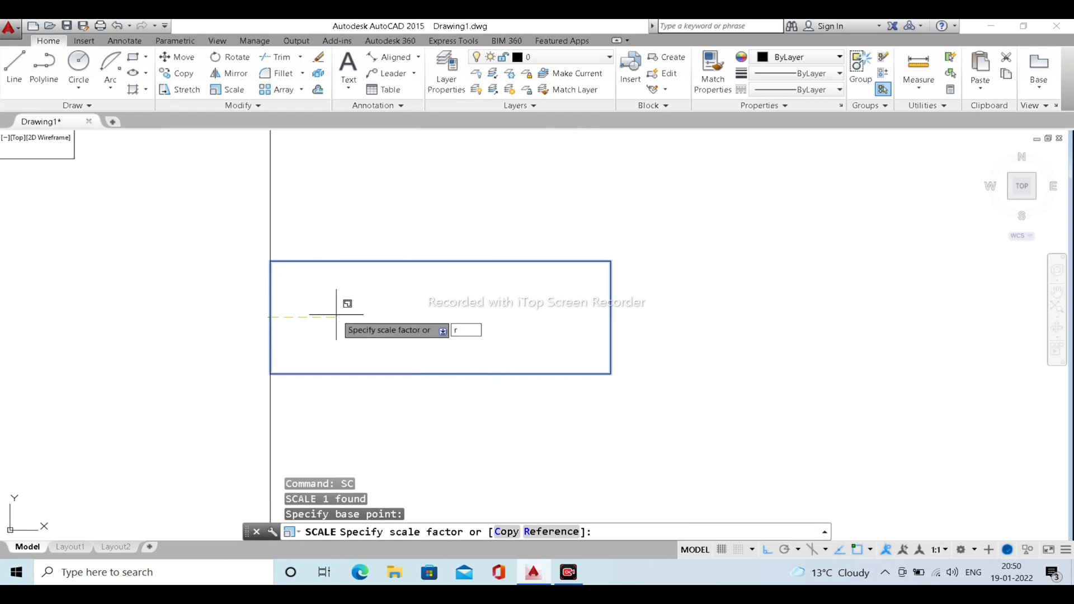
key(Return)
click(270, 318)
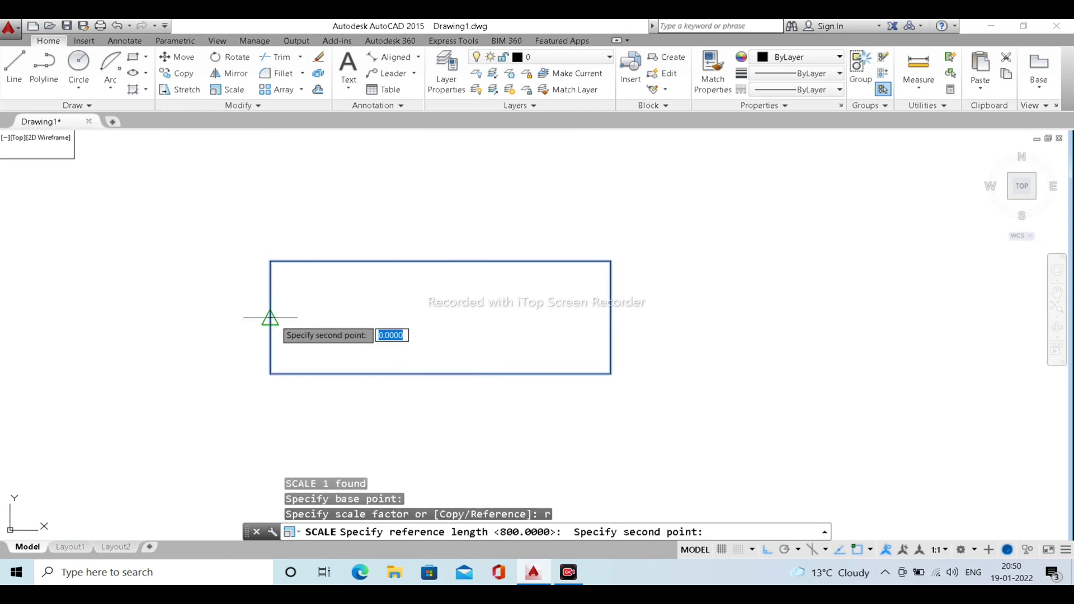
click(611, 318)
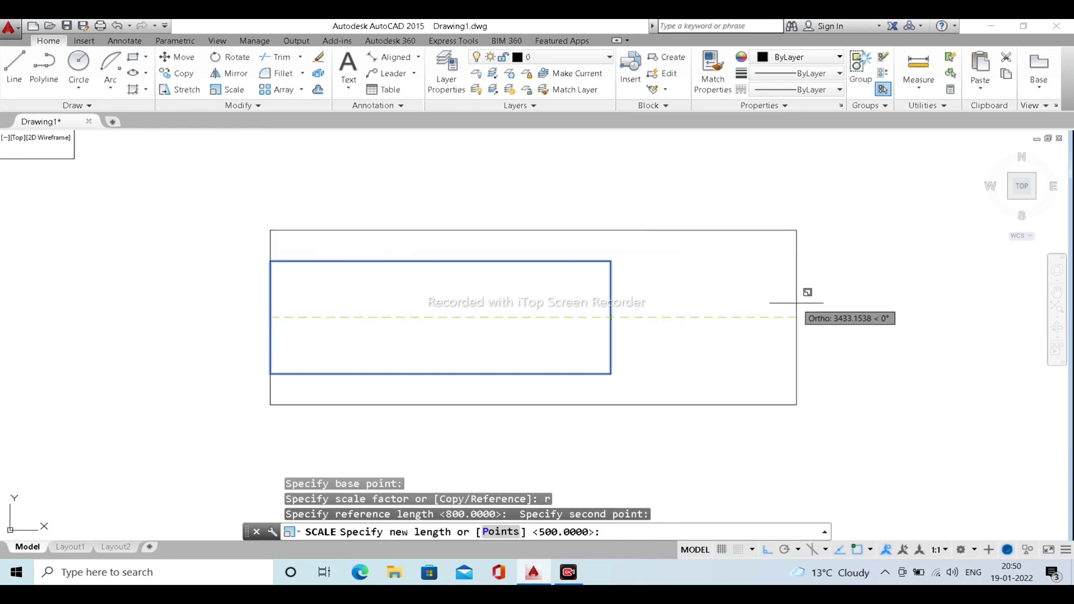
click(956, 288)
Scale the rectangle by Reference from its left edge's midpoint, using its full width as reference length and 1000 as the new length
scroll(649, 307, down, 2)
middle_drag(649, 306, 363, 294)
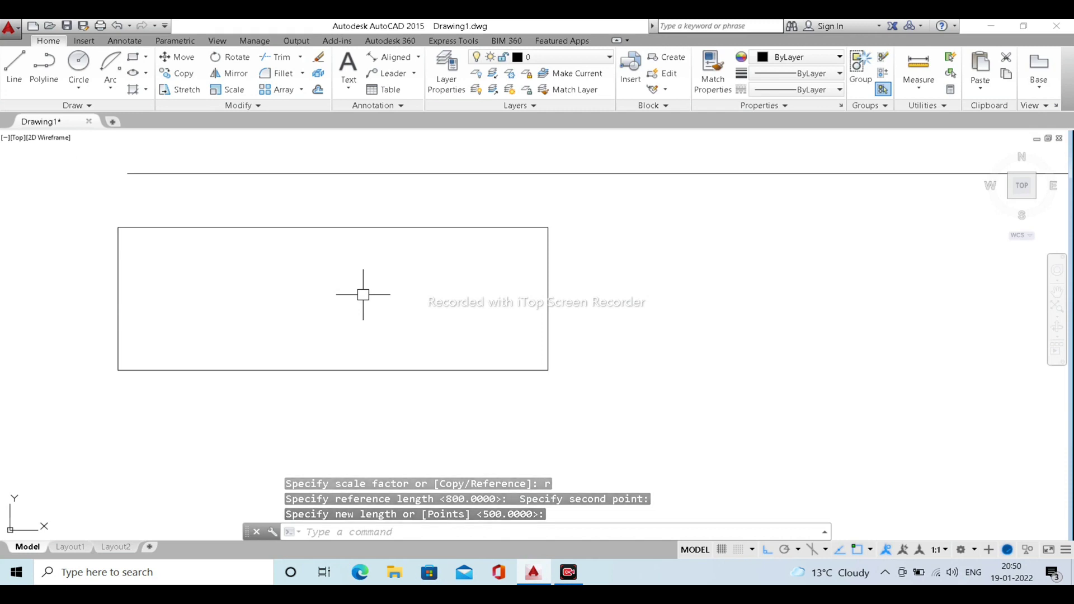
middle_drag(363, 294, 441, 297)
click(673, 405)
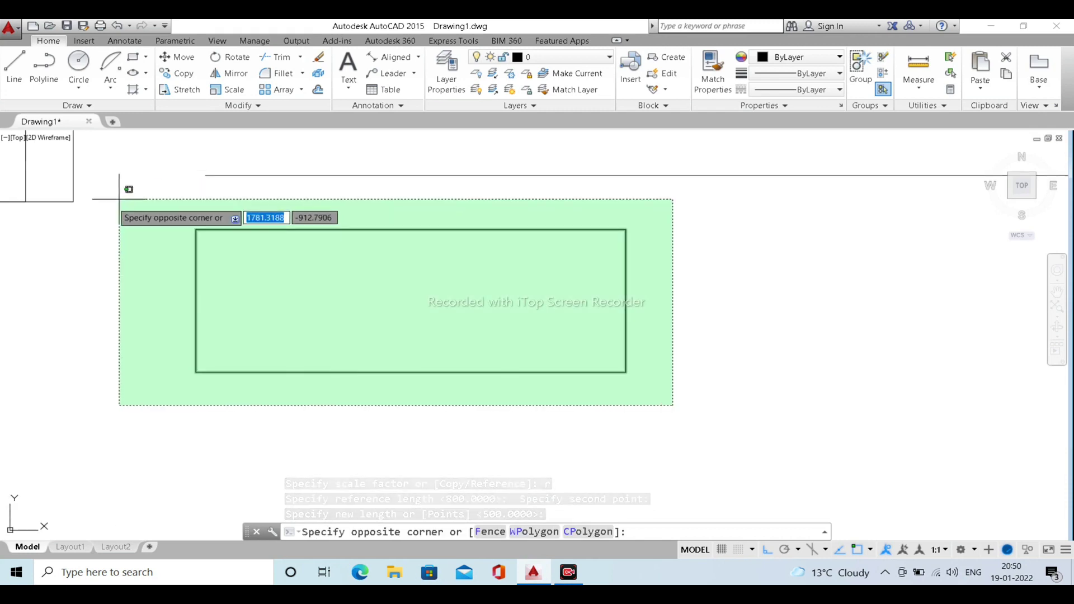
click(118, 202)
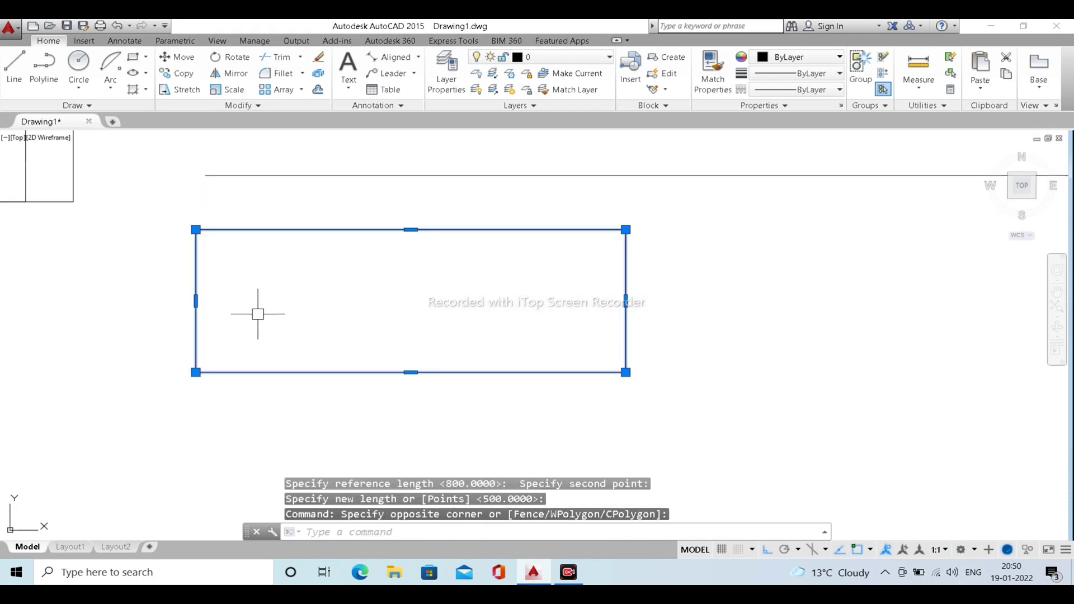
text(sc)
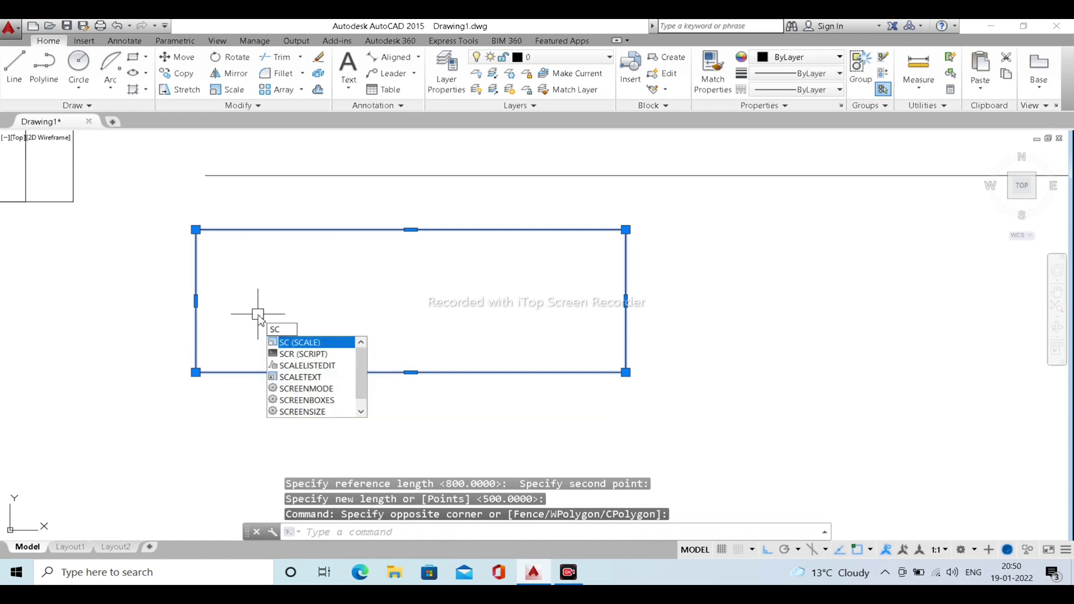
key(Return)
click(196, 301)
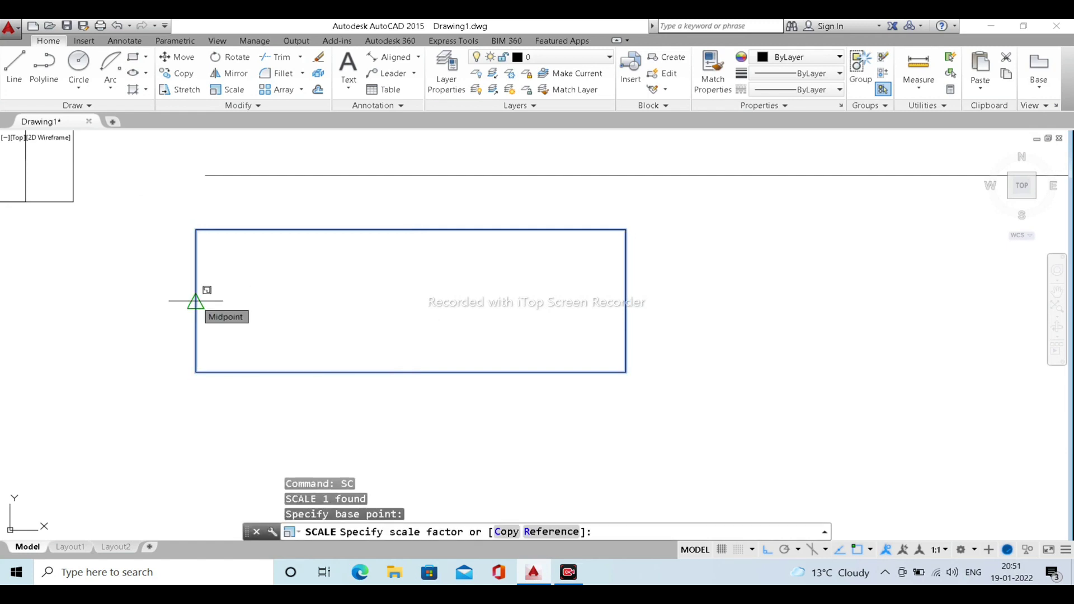
text(r)
key(Return)
click(195, 302)
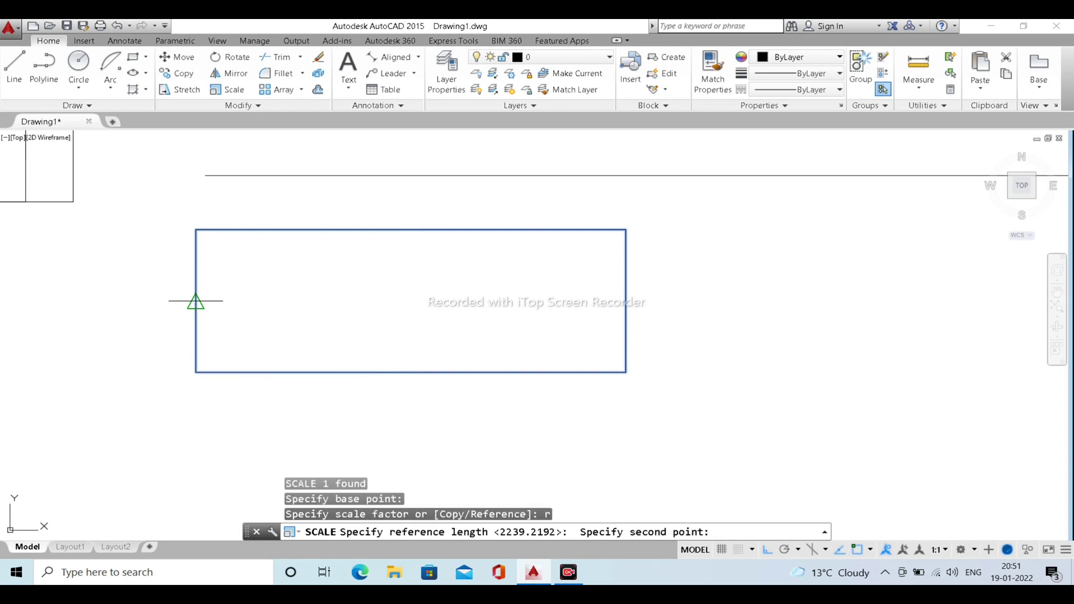
click(626, 301)
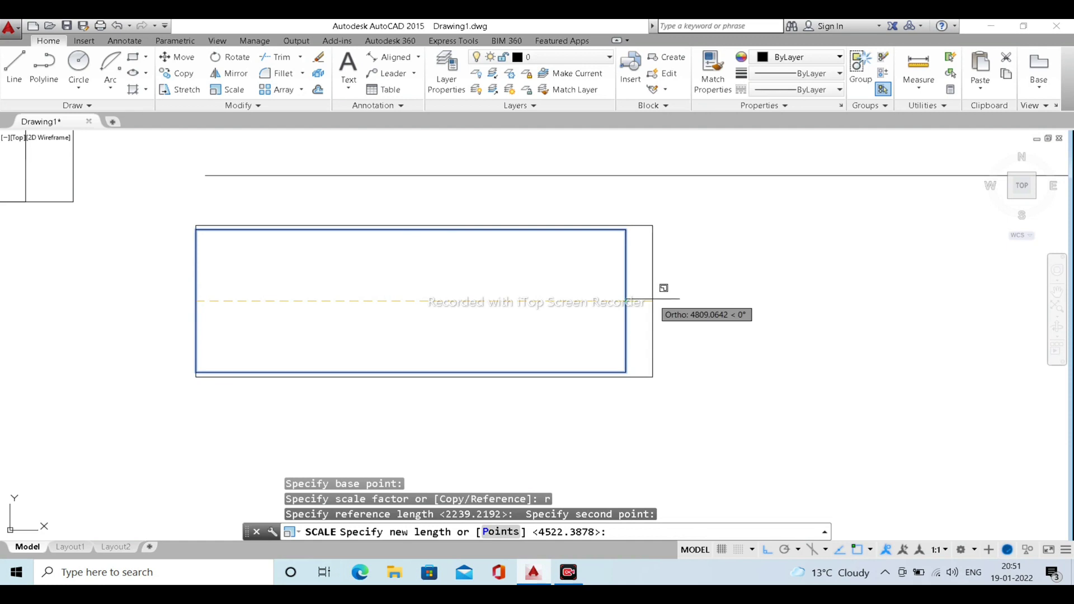
text(1000)
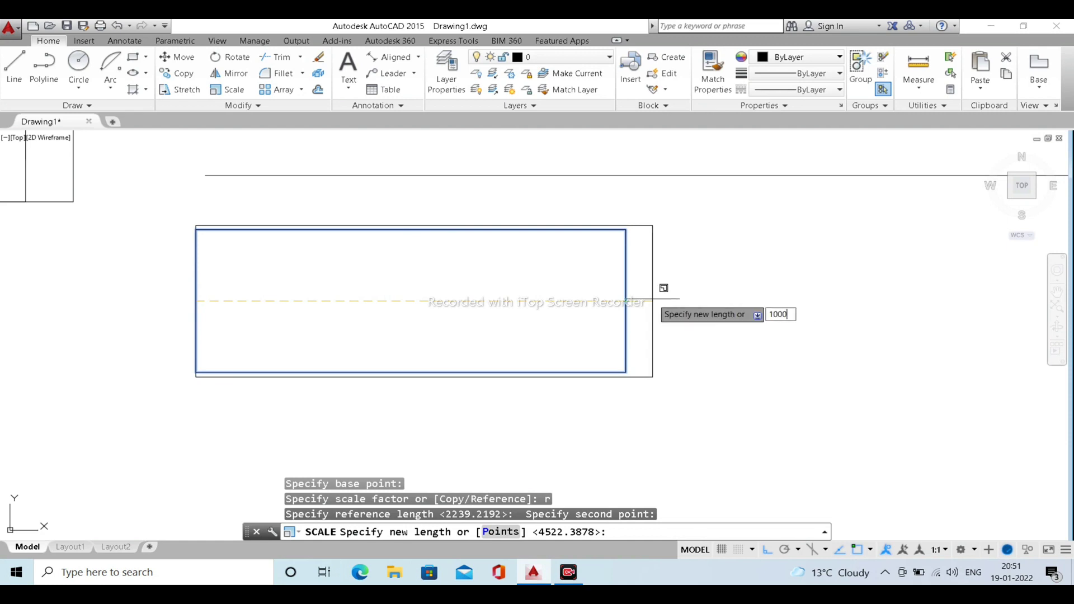
key(Return)
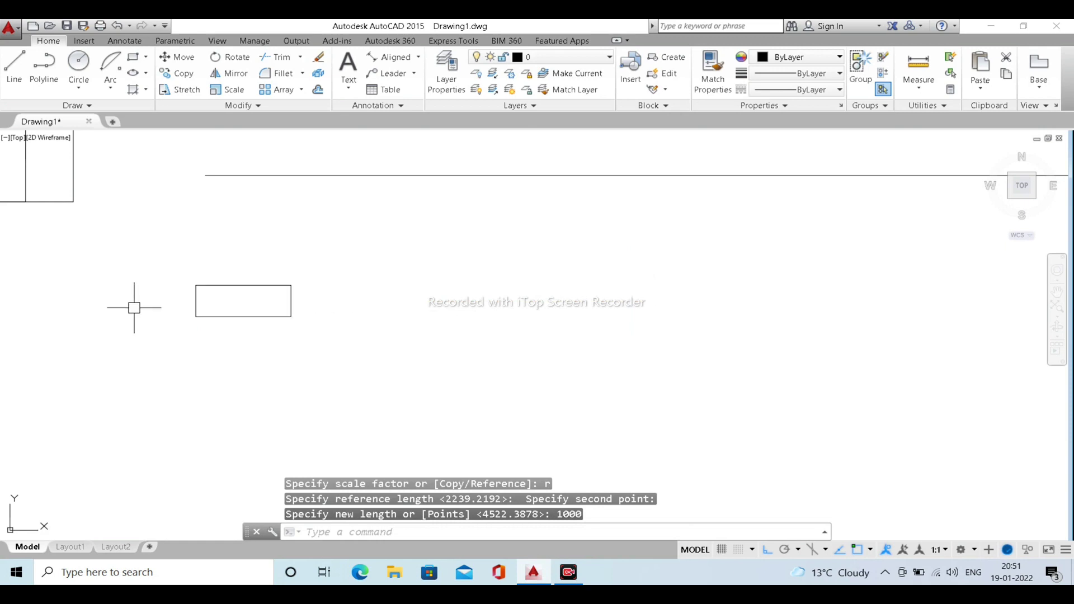
Add a linear dimension between the midpoints of the rectangle's left and right edges and inspect its text
scroll(134, 307, up, 4)
text(dli)
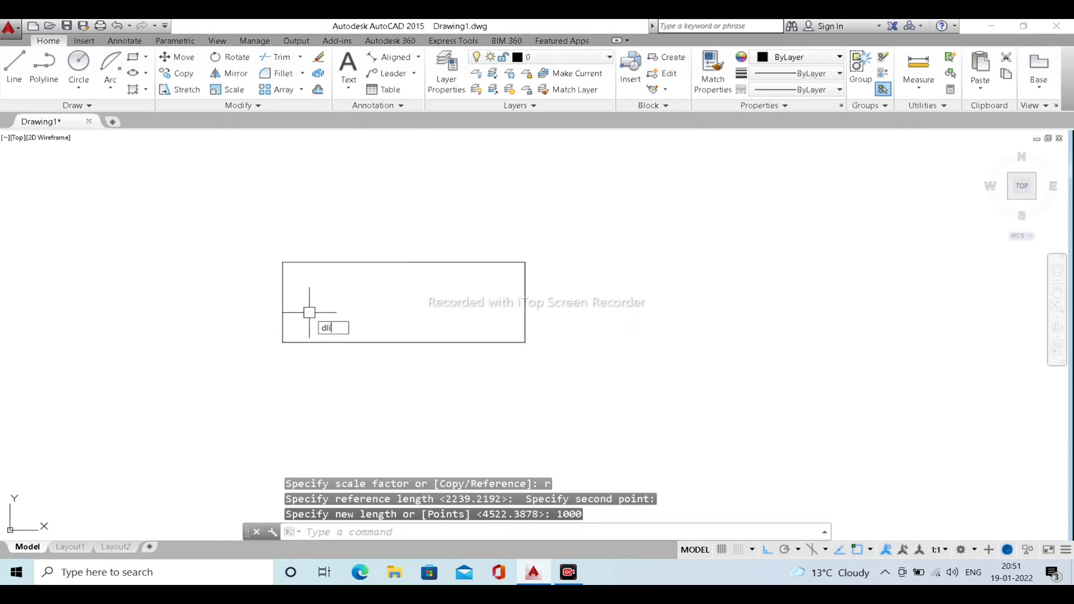
key(Return)
click(282, 302)
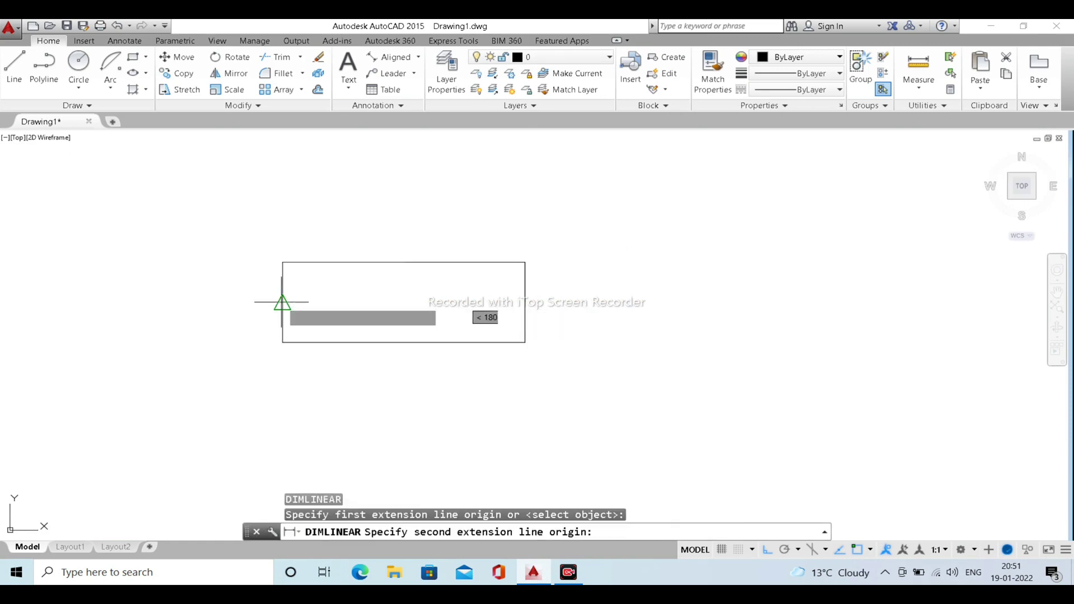
click(525, 303)
click(442, 328)
scroll(441, 328, up, 6)
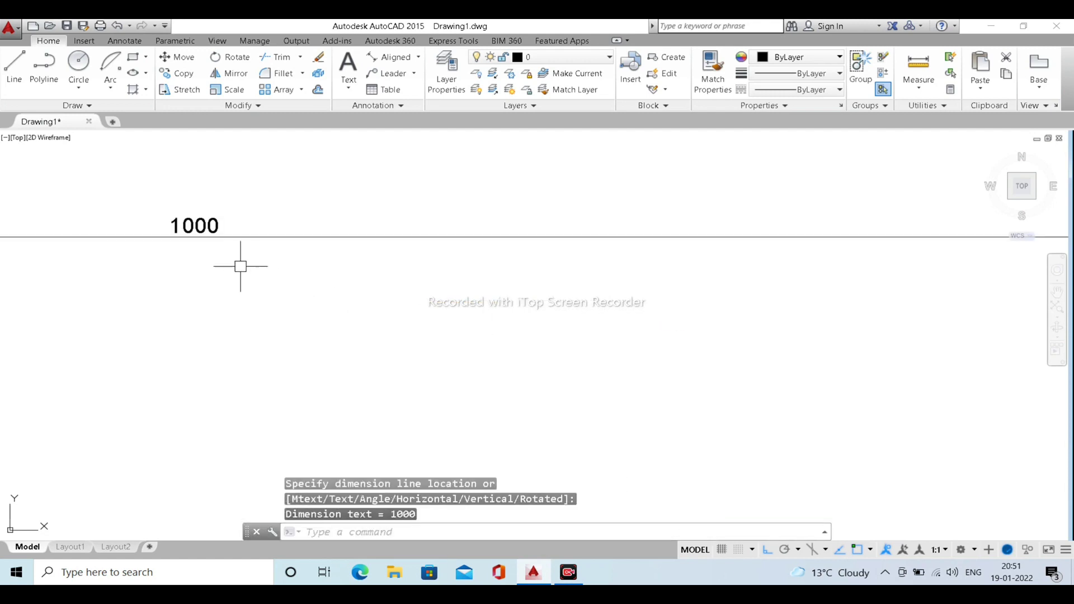
scroll(440, 322, down, 6)
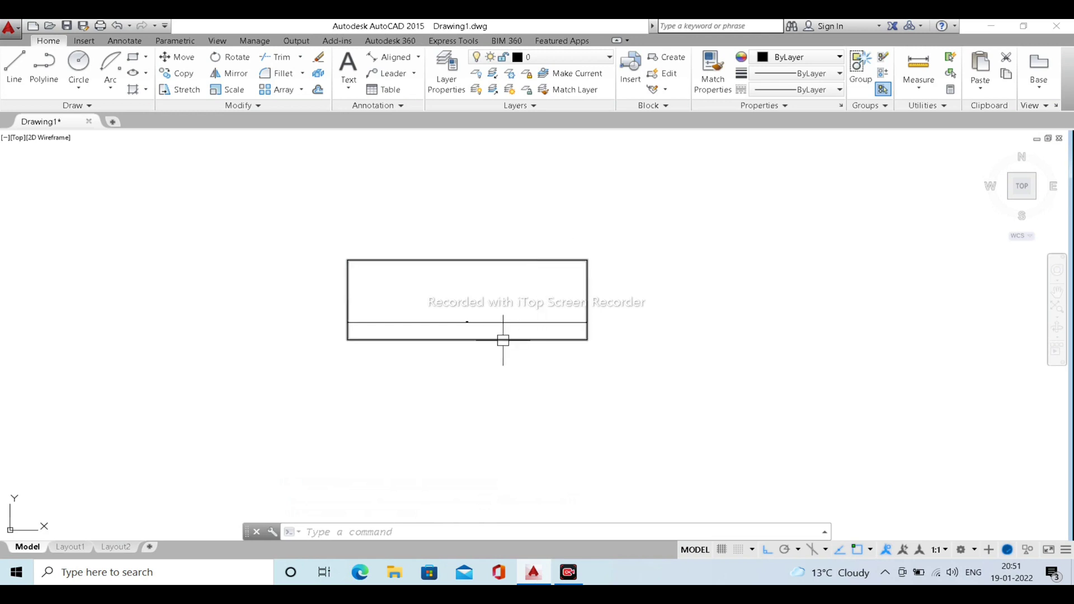
scroll(501, 340, up, 4)
scroll(436, 313, up, 3)
scroll(438, 335, up, 6)
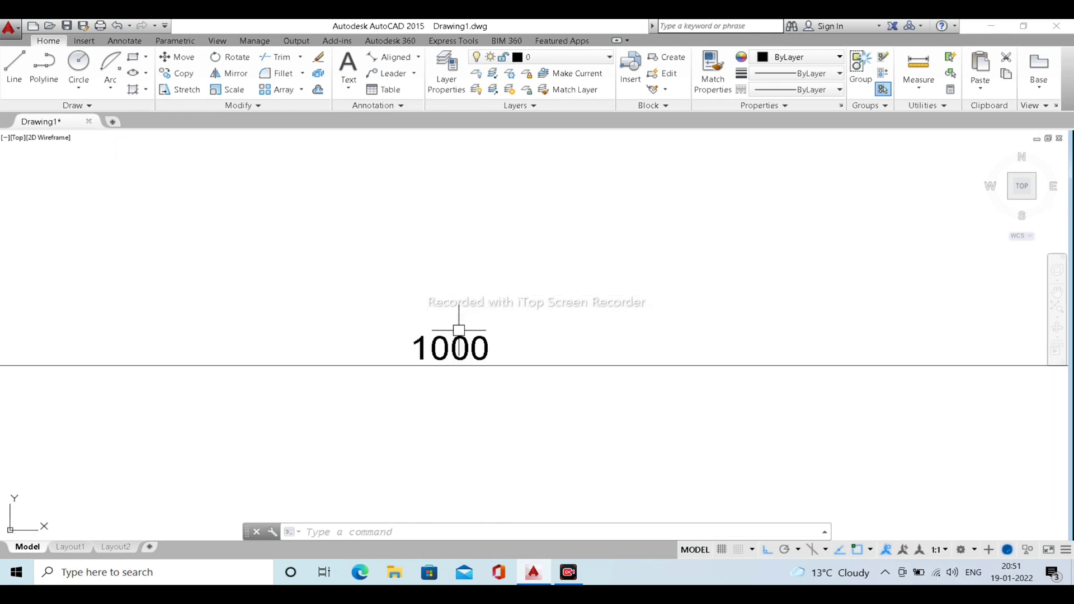
scroll(456, 344, down, 8)
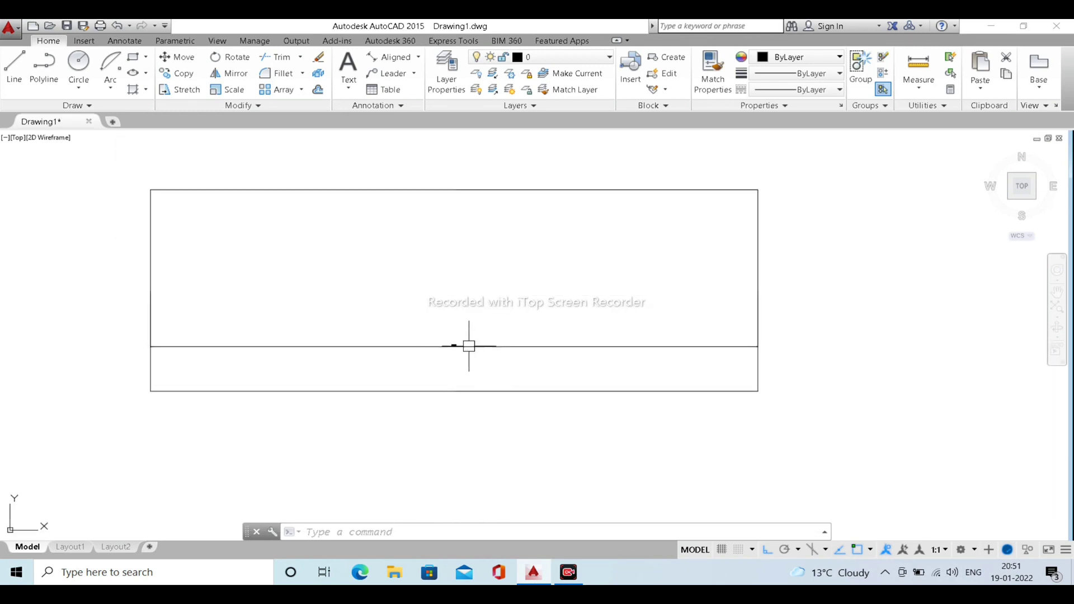
Erase the linear dimension inside the rectangle
click(466, 349)
click(431, 296)
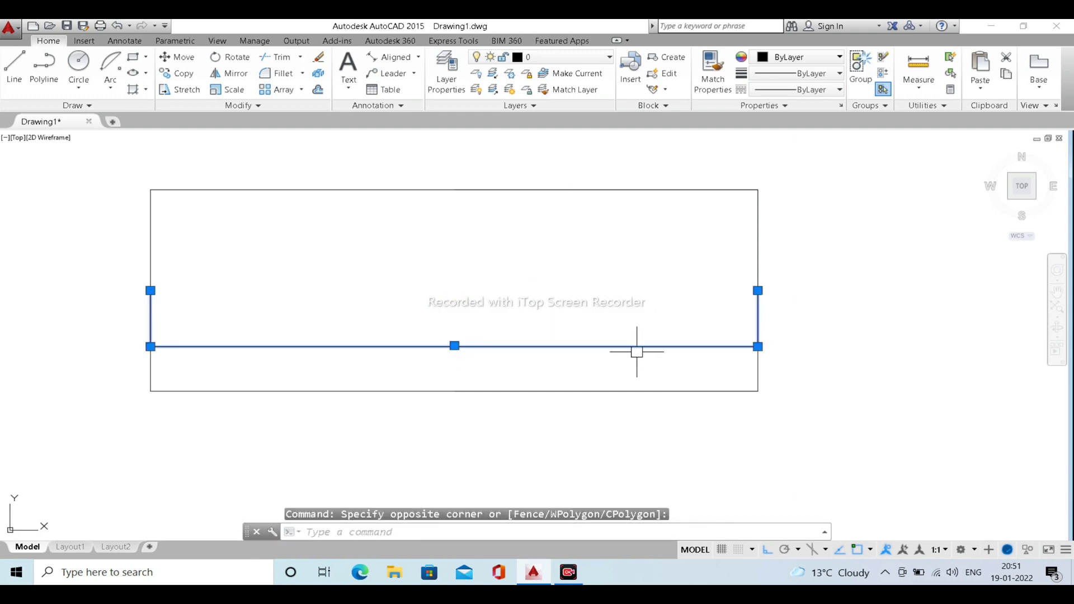
key(Delete)
Scale the rectangle by Reference from its left edge's midpoint, with its full width as reference length and a new length of 1500
middle_drag(637, 351, 586, 362)
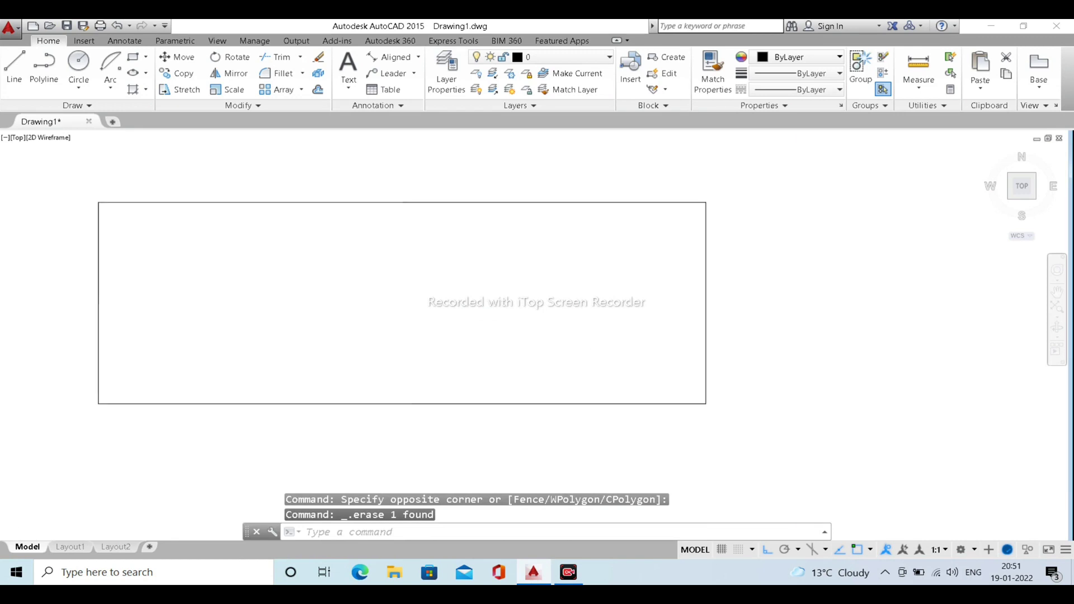
scroll(592, 329, down, 2)
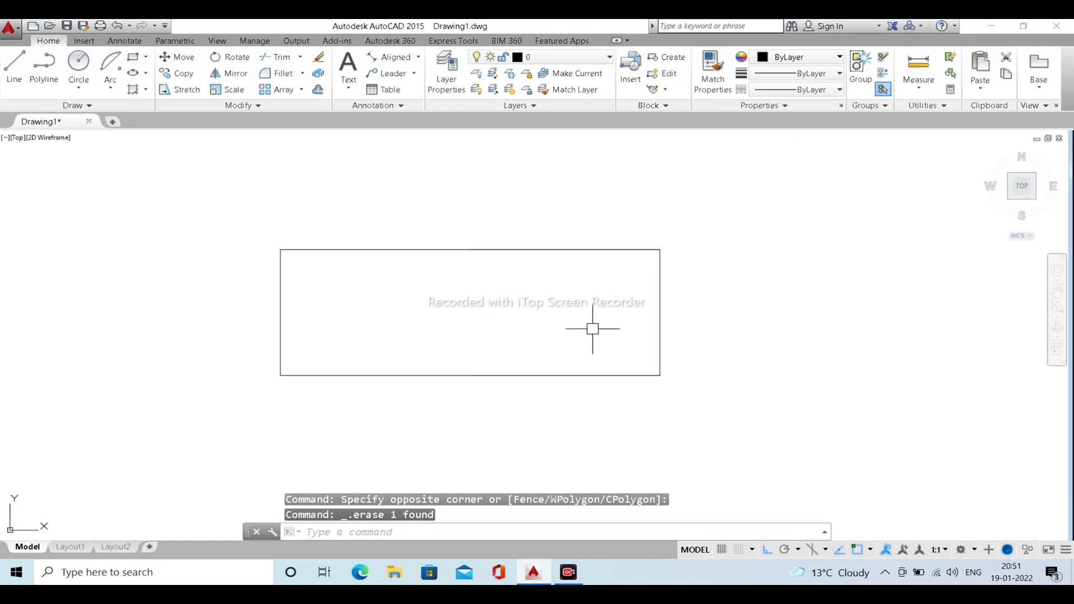
click(699, 412)
click(269, 226)
text(sc)
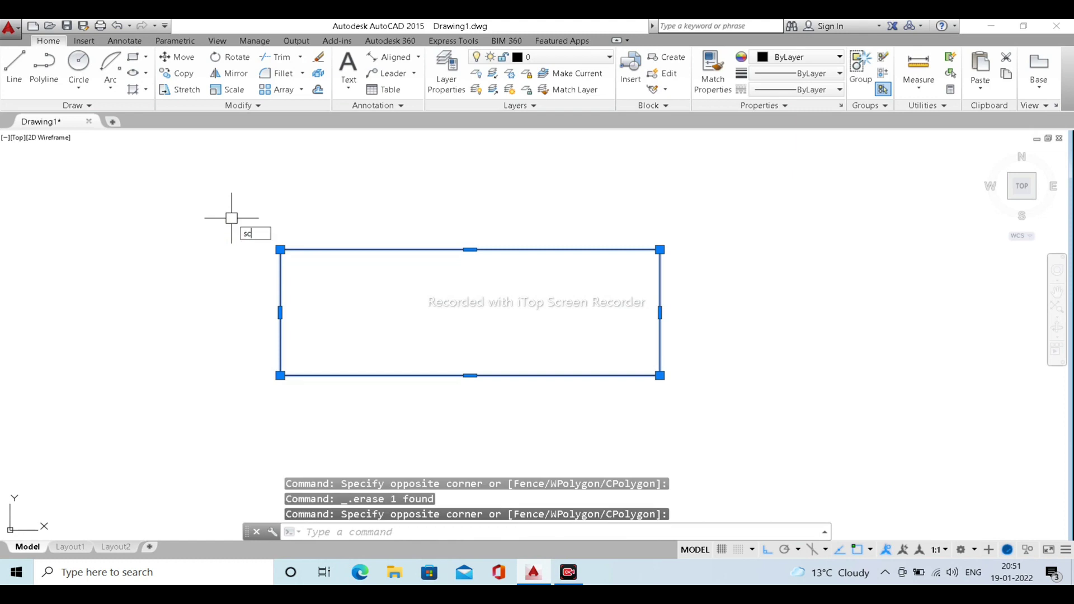
key(Return)
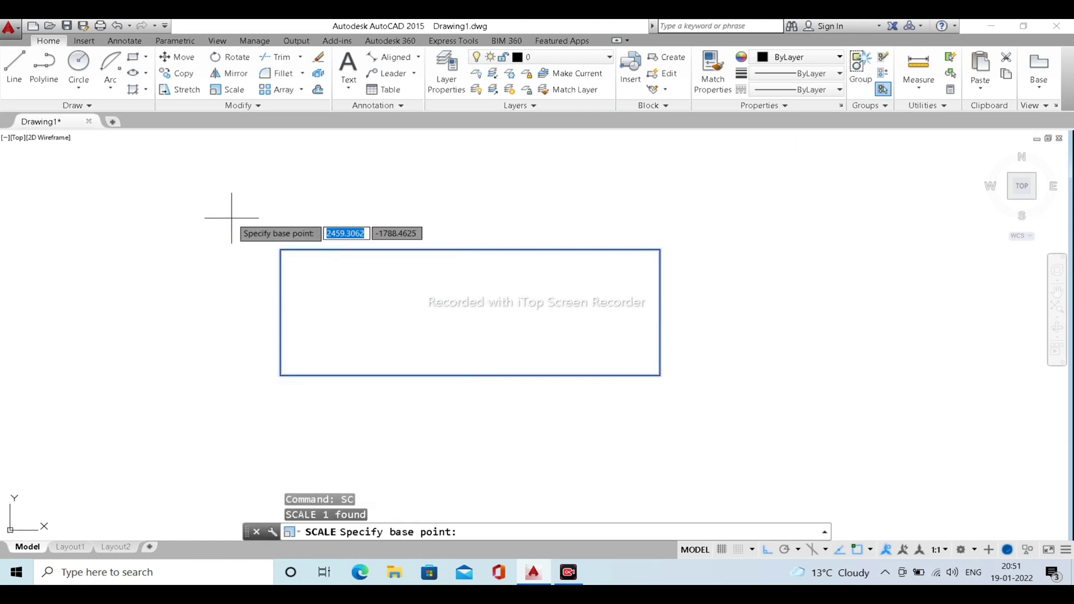
click(280, 313)
text(r)
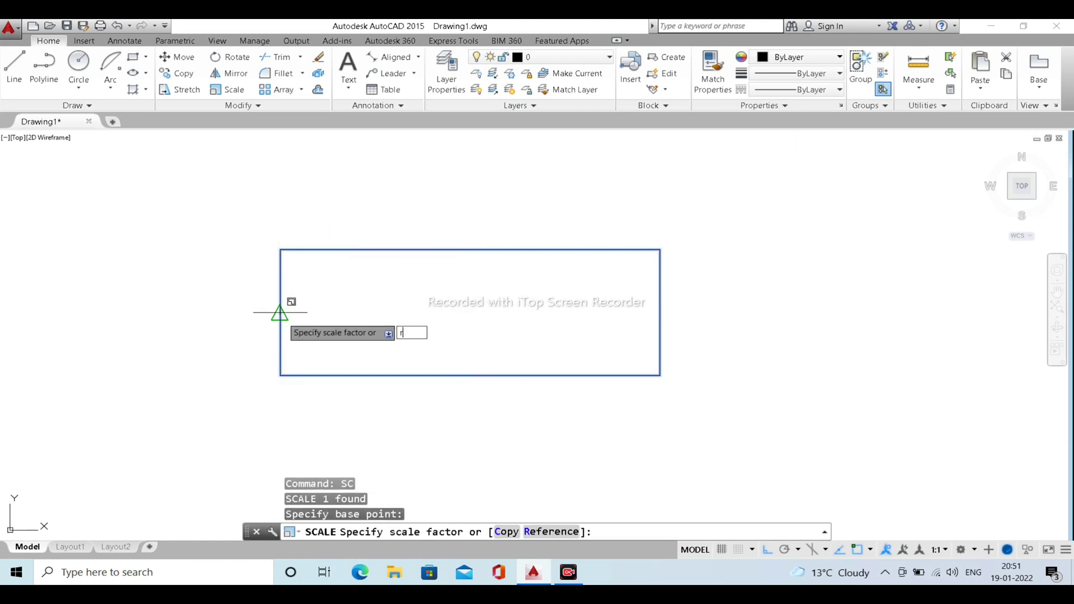
key(Return)
click(279, 313)
click(660, 313)
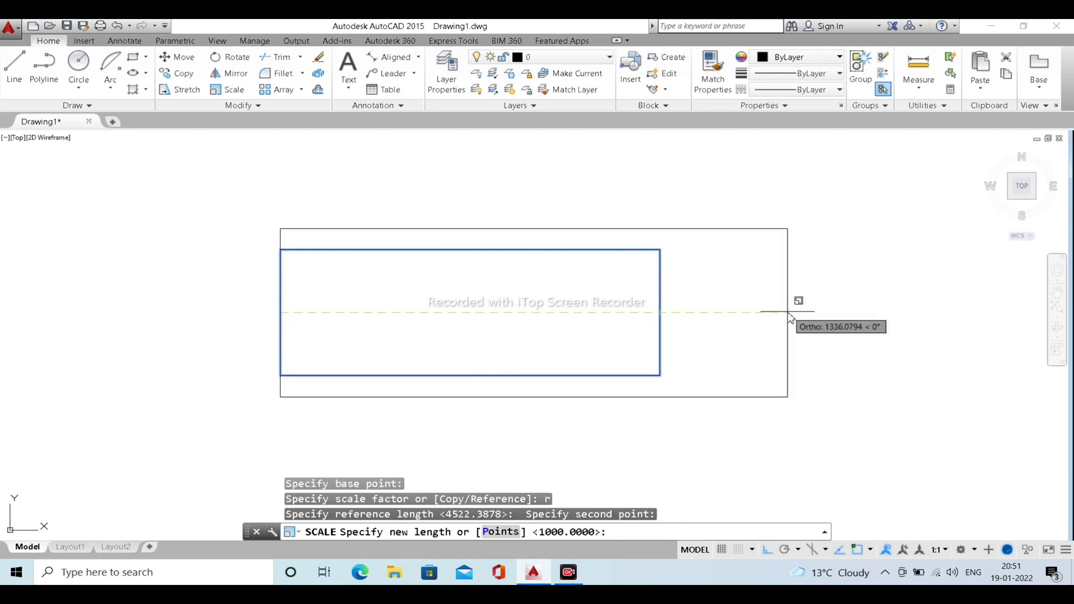
text(1500)
key(Return)
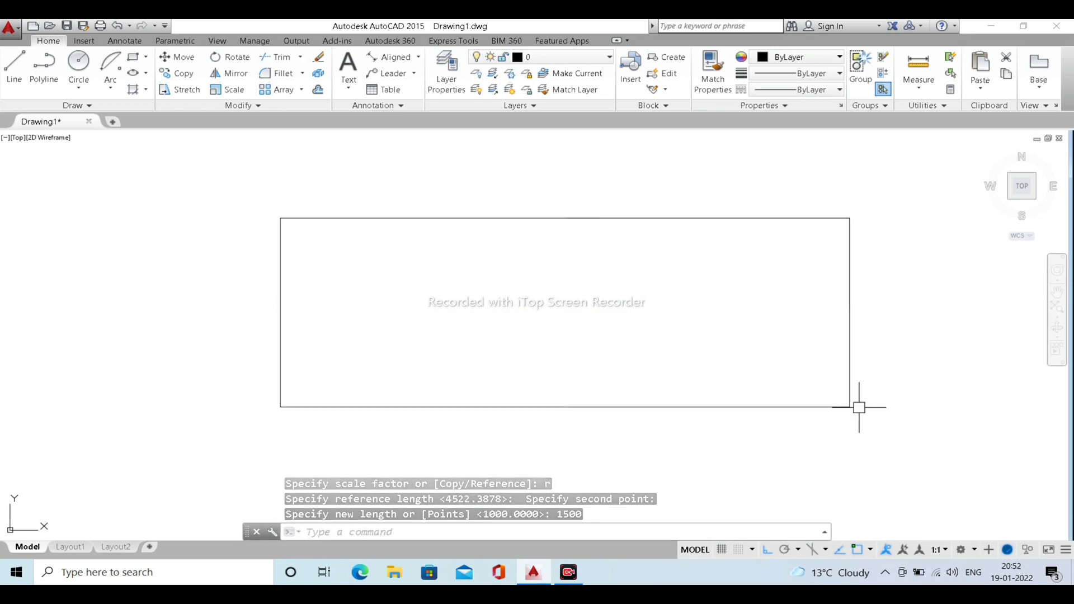
Erase the scaled rectangle from the drawing
click(908, 445)
click(166, 178)
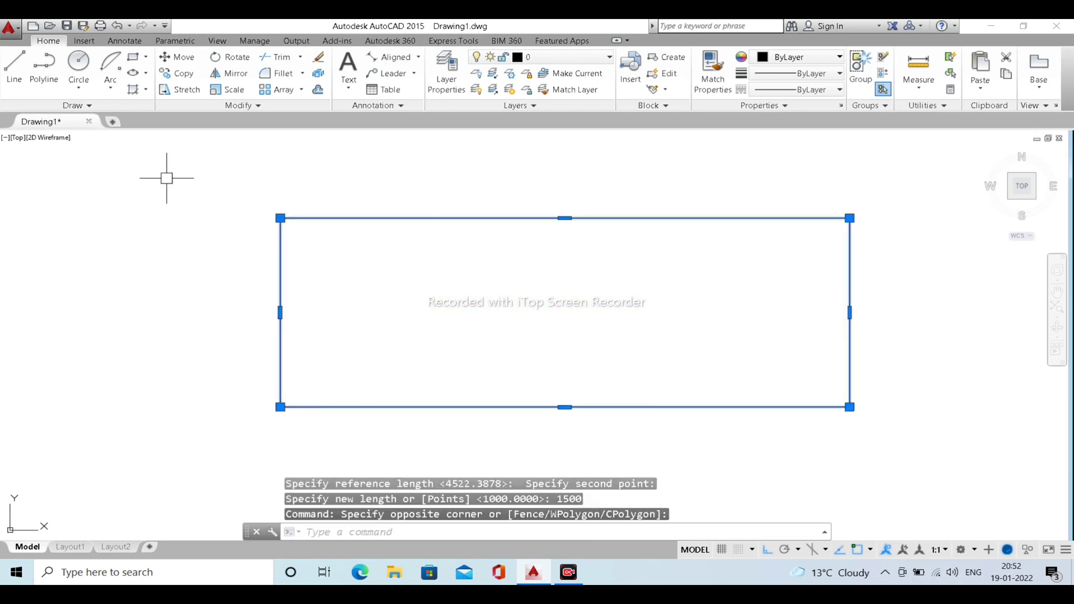
key(Delete)
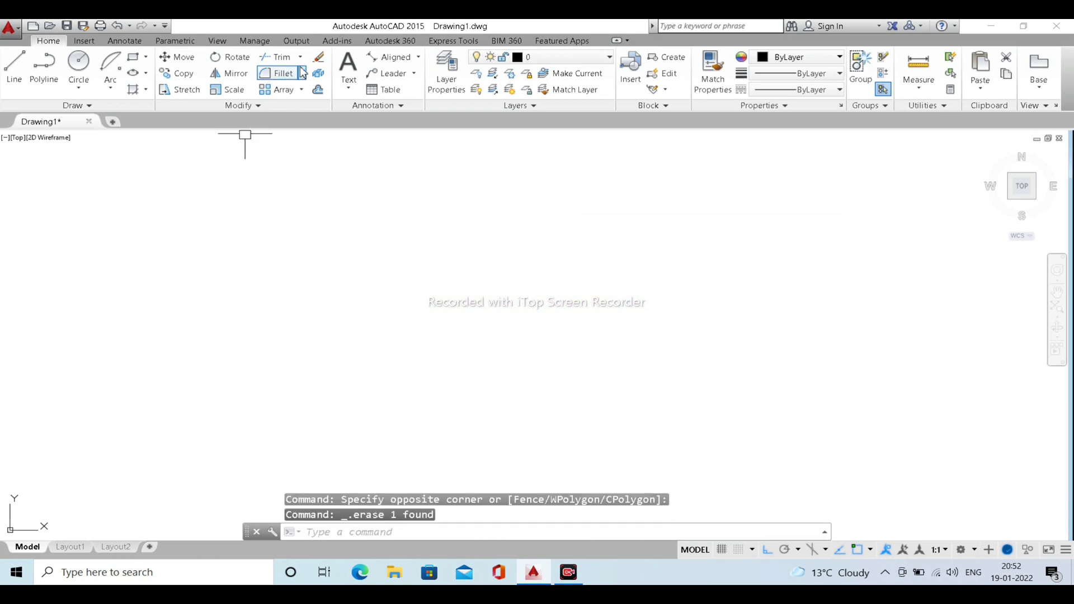